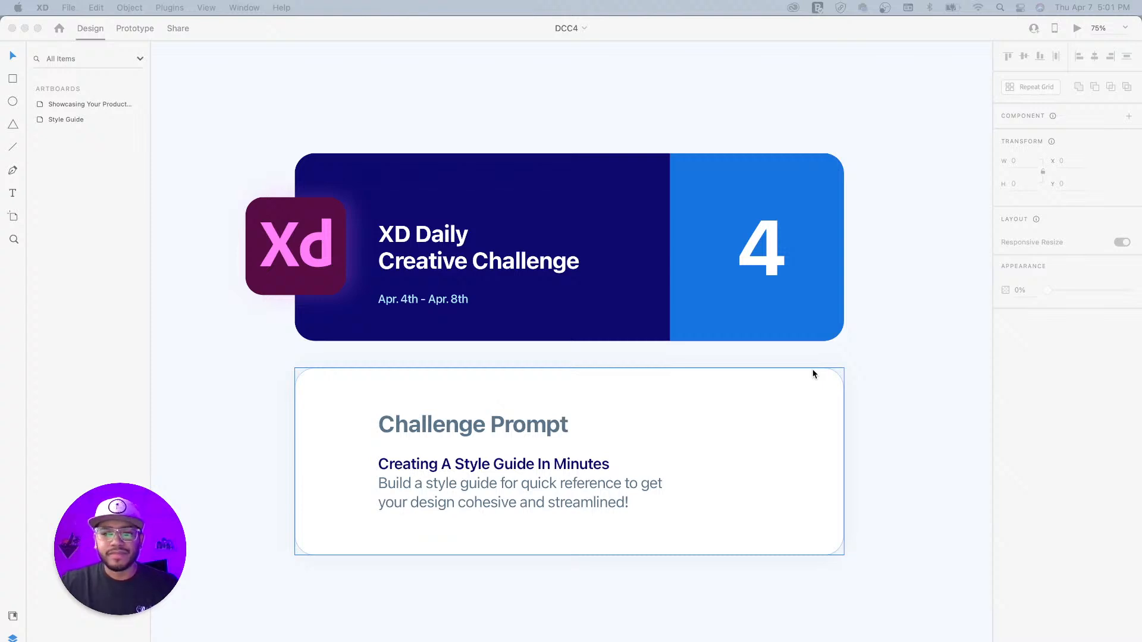
Step: Examine the challenge prompt and the patterns, typography, colors, logo and iconography sections of the Style Guide artboard
scroll(553, 301, right, 8)
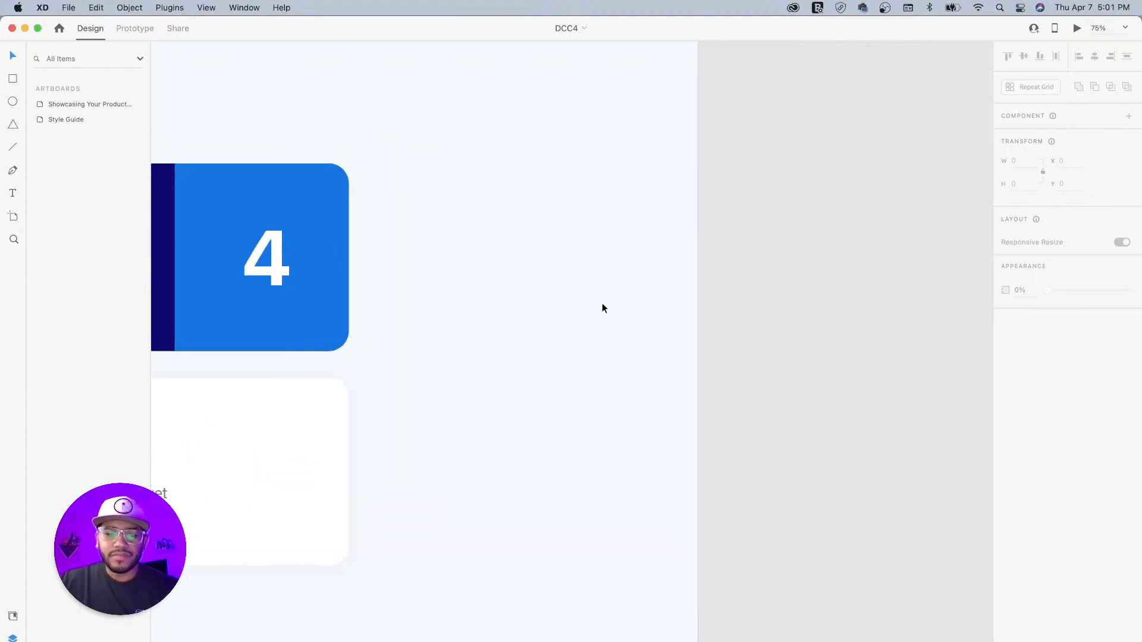
scroll(602, 308, down, 5)
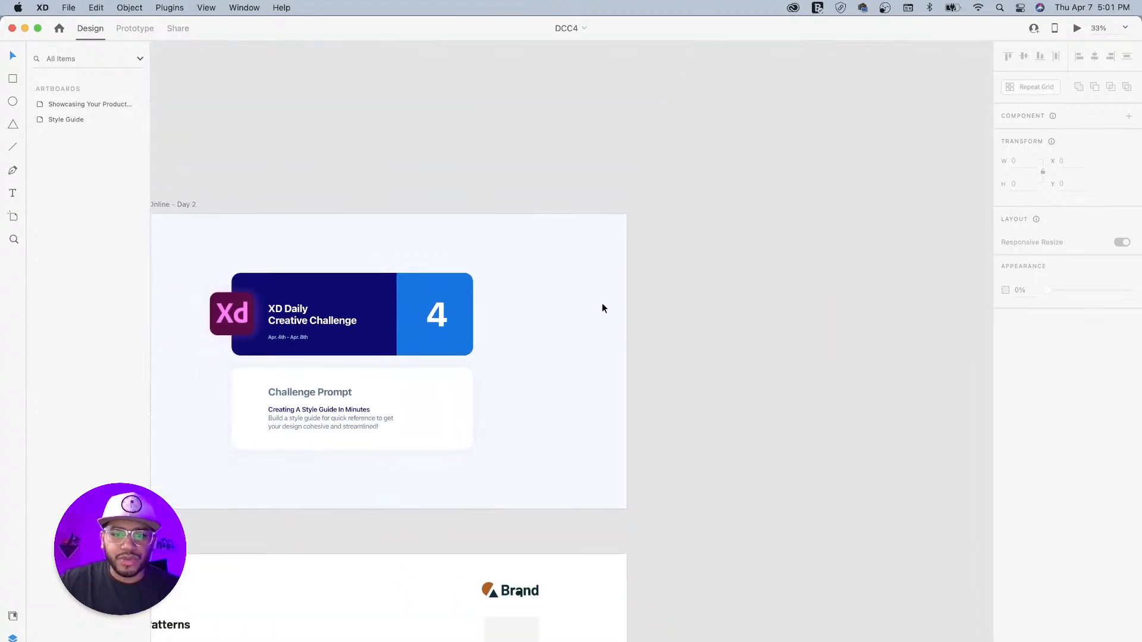
scroll(597, 406, down, 8)
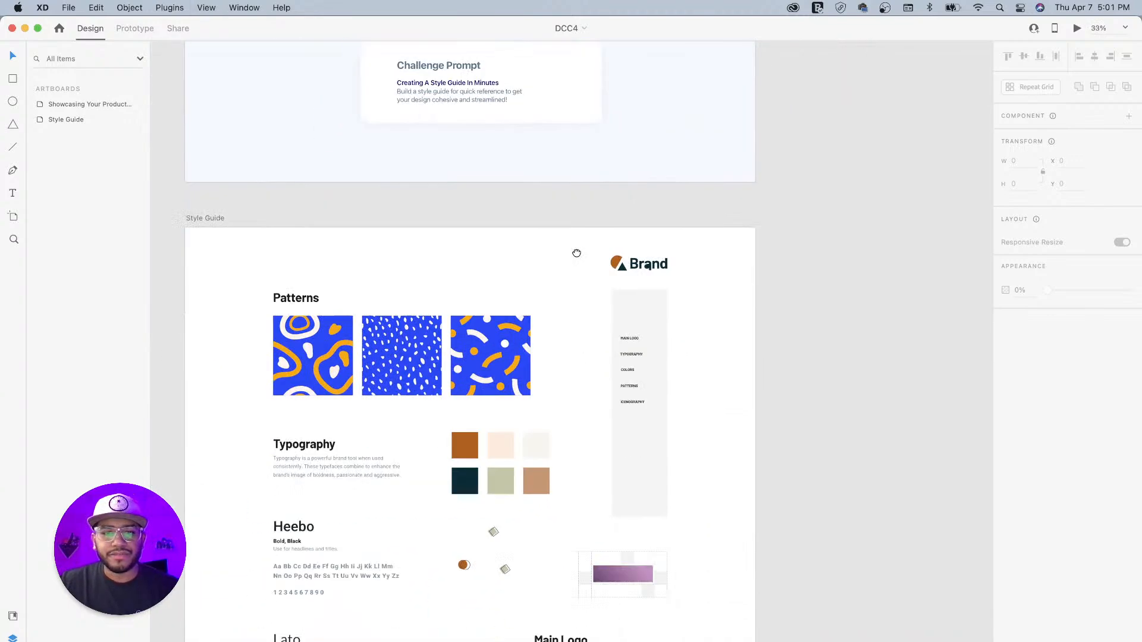
scroll(453, 329, down, 5)
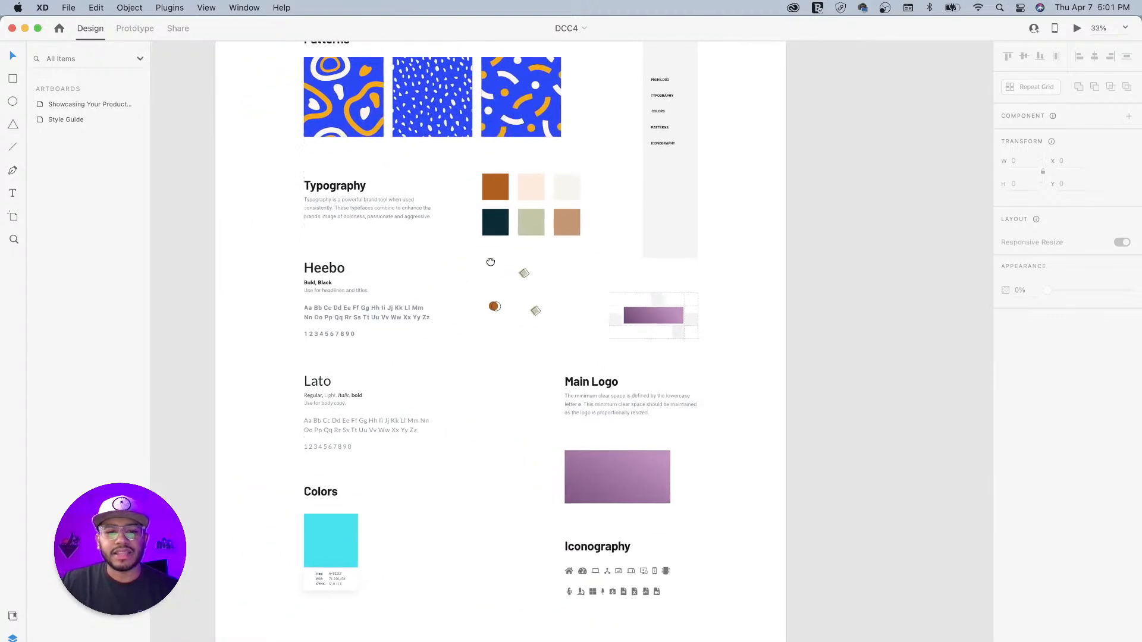
scroll(593, 270, up, 2)
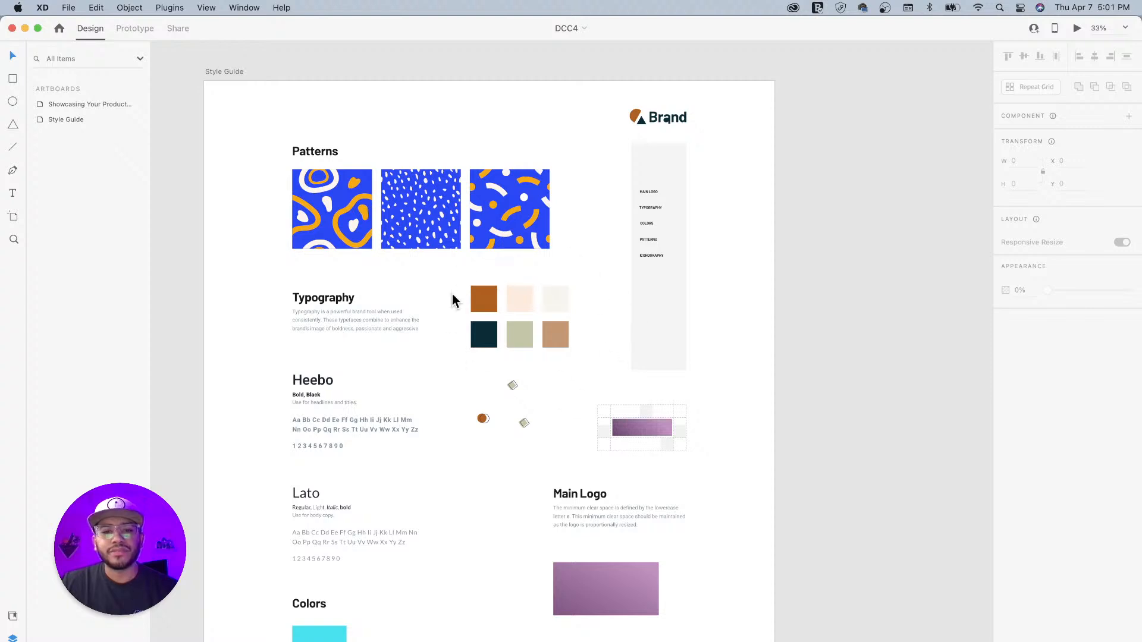
click(499, 274)
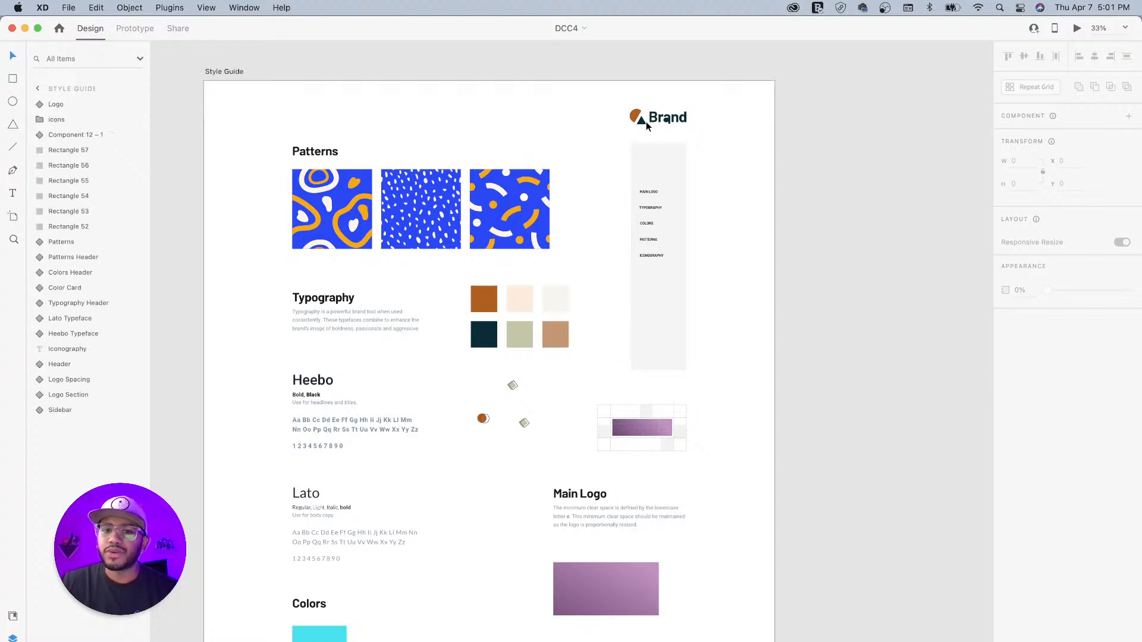
scroll(612, 363, down, 5)
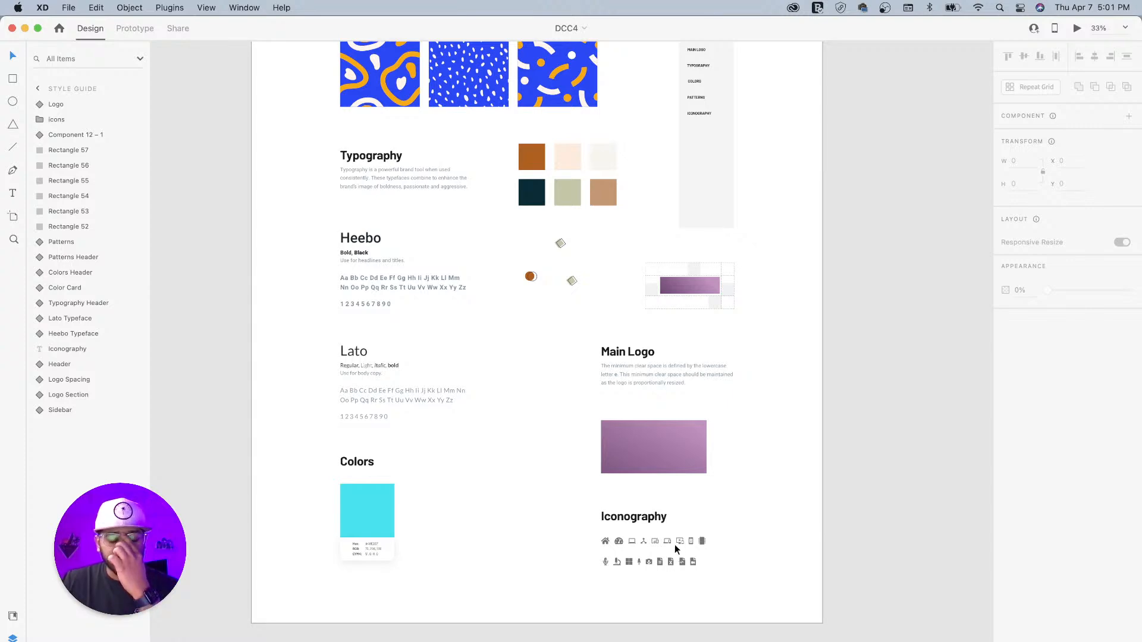
scroll(632, 319, up, 3)
scroll(632, 319, right, 8)
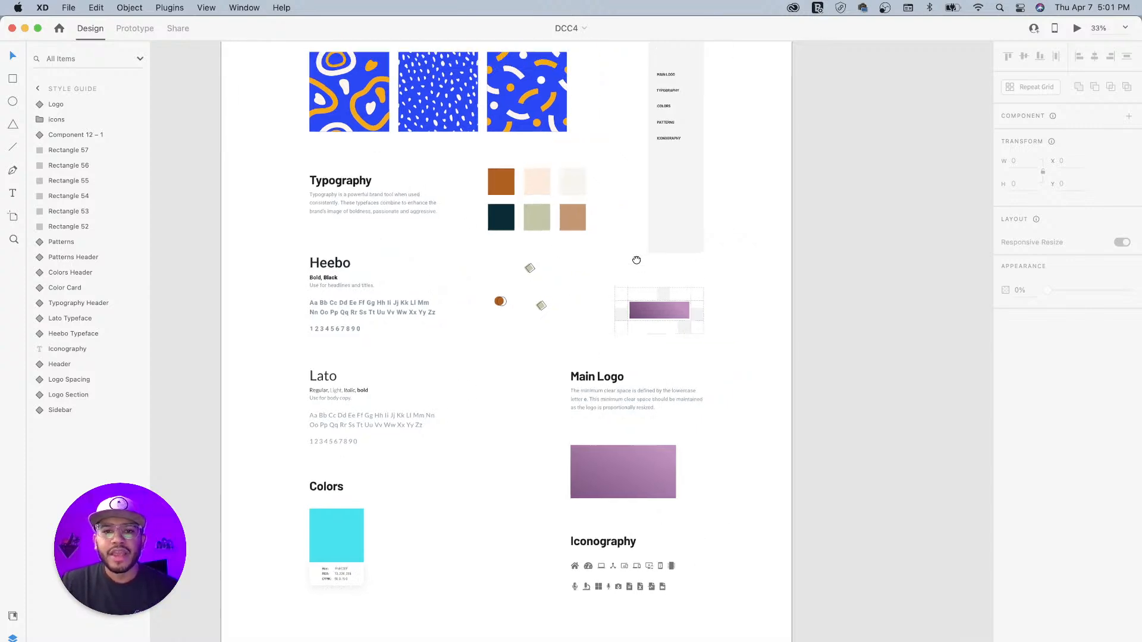
Step: Add a Web 1920 artboard to the canvas and name it Style Guide
scroll(541, 279, right, 3)
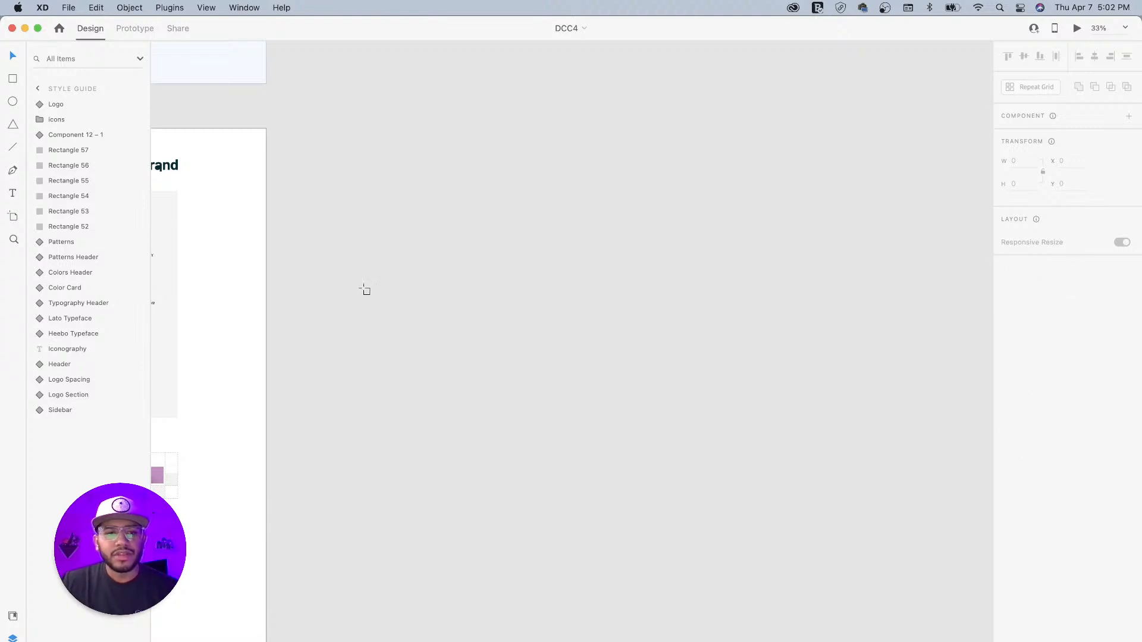
key(a)
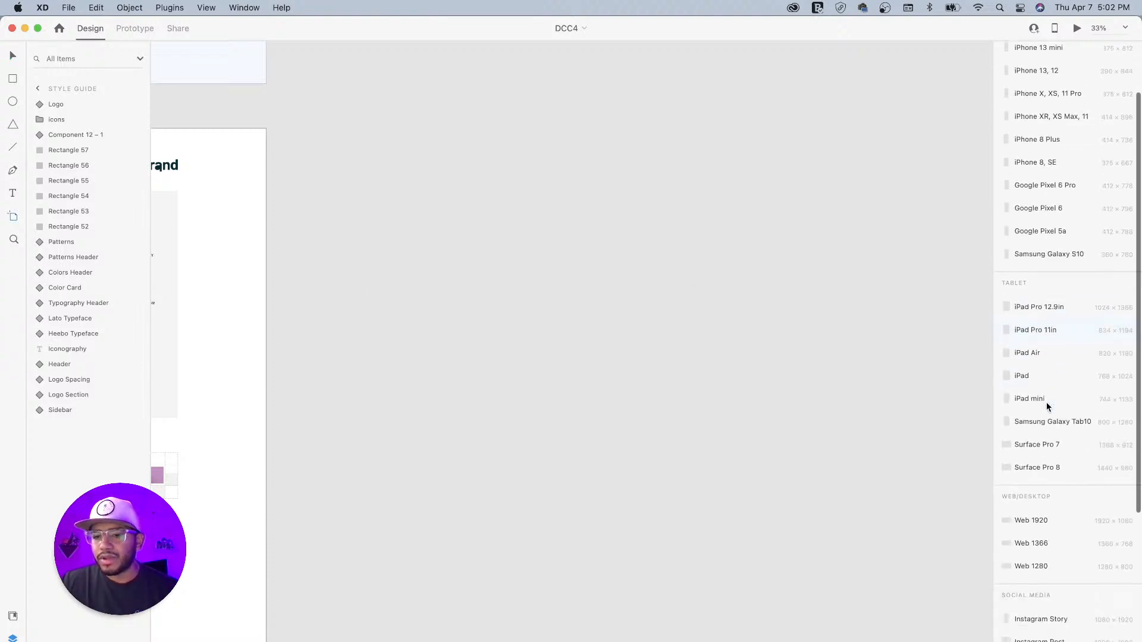
scroll(1045, 402, down, 5)
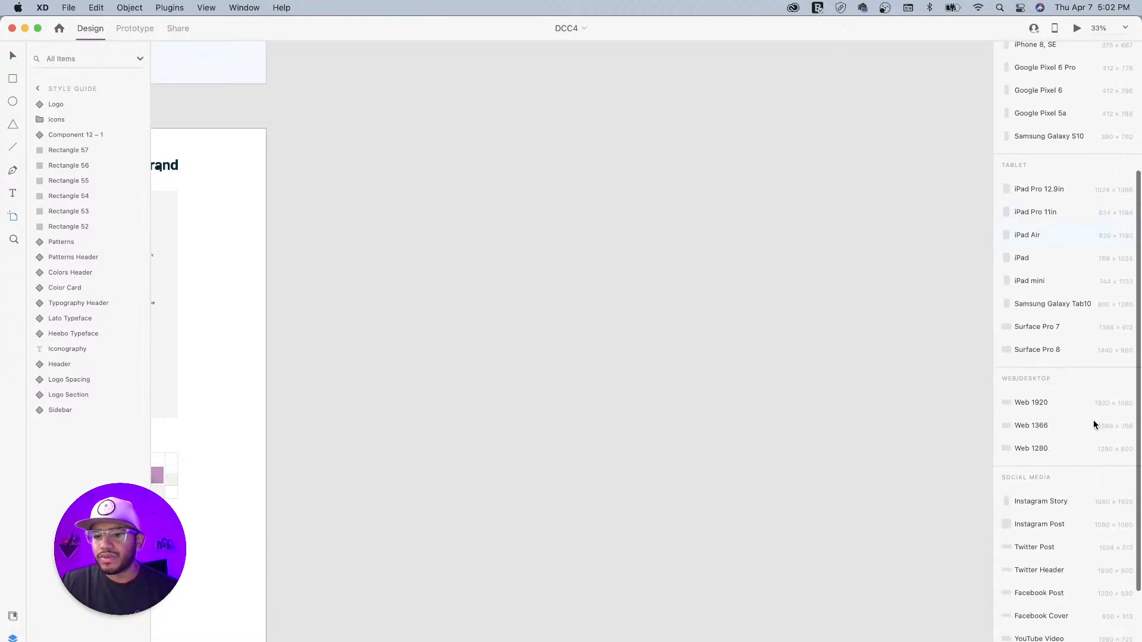
click(1044, 400)
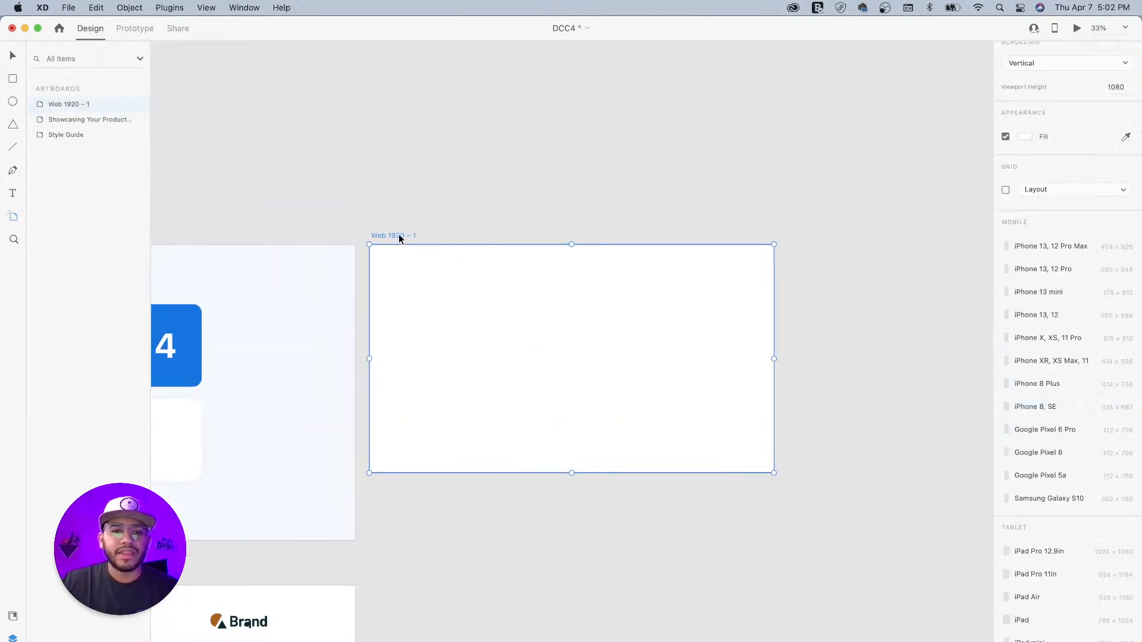
double_click(398, 236)
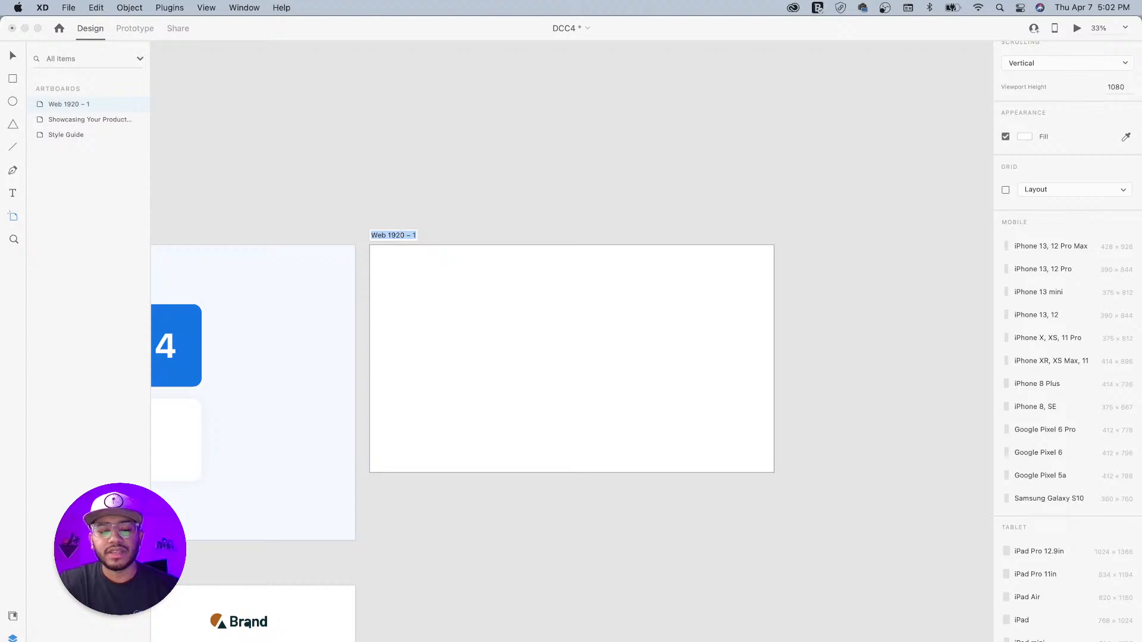
text(Style Guide)
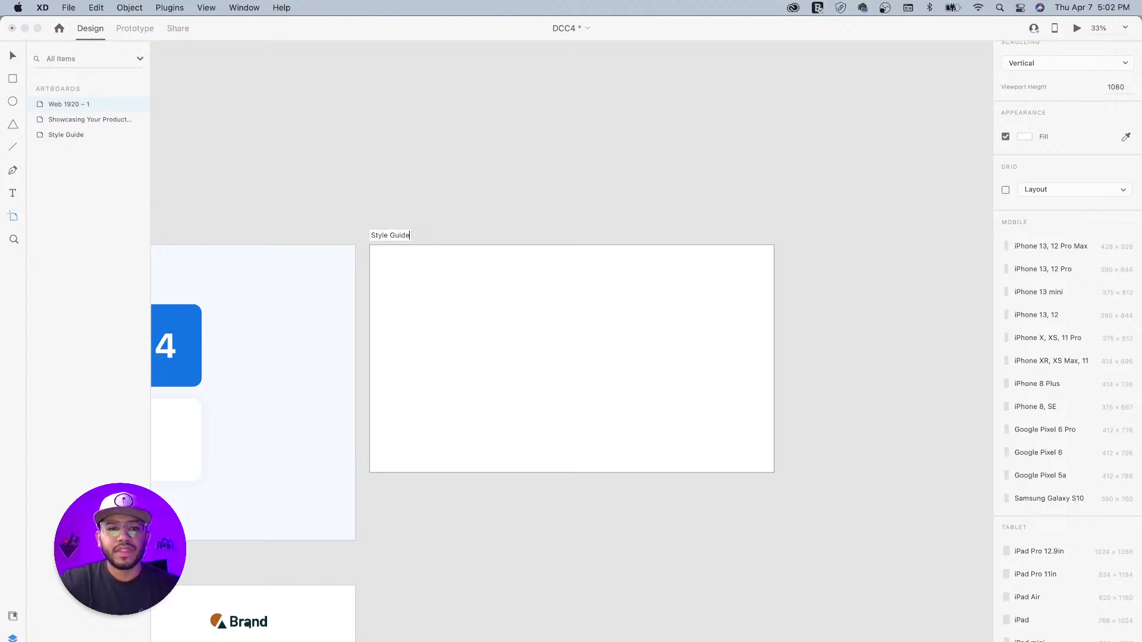
key(Return)
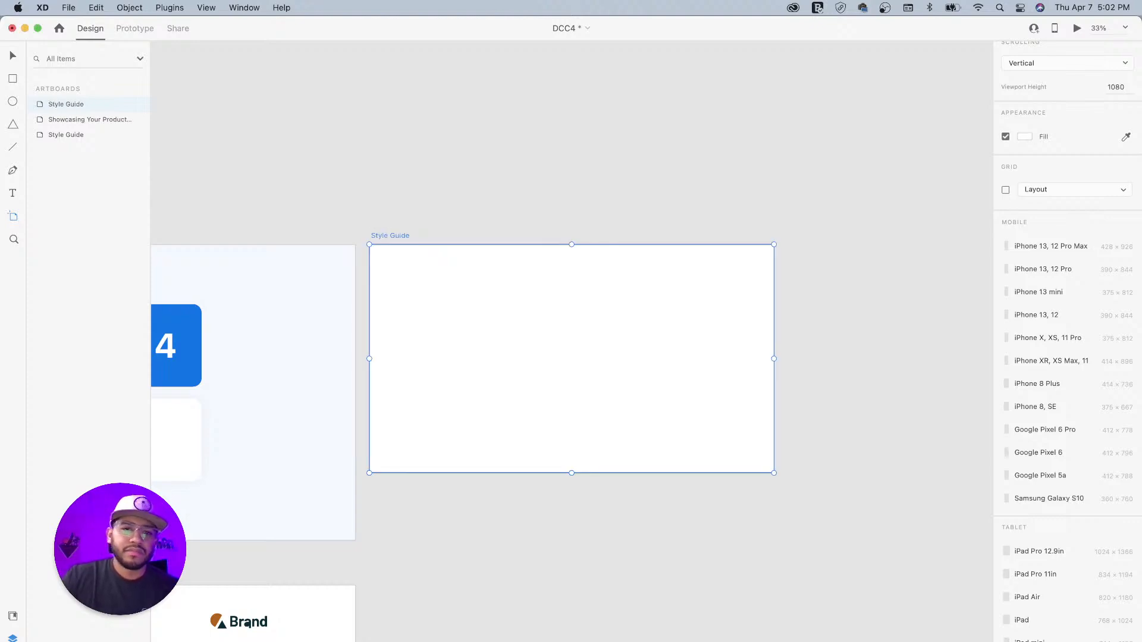
Step: Move the new Style Guide artboard beside the original style guide, with their upper edges level
click(11, 56)
click(339, 193)
drag(319, 223, 610, 160)
drag(523, 354, 584, 306)
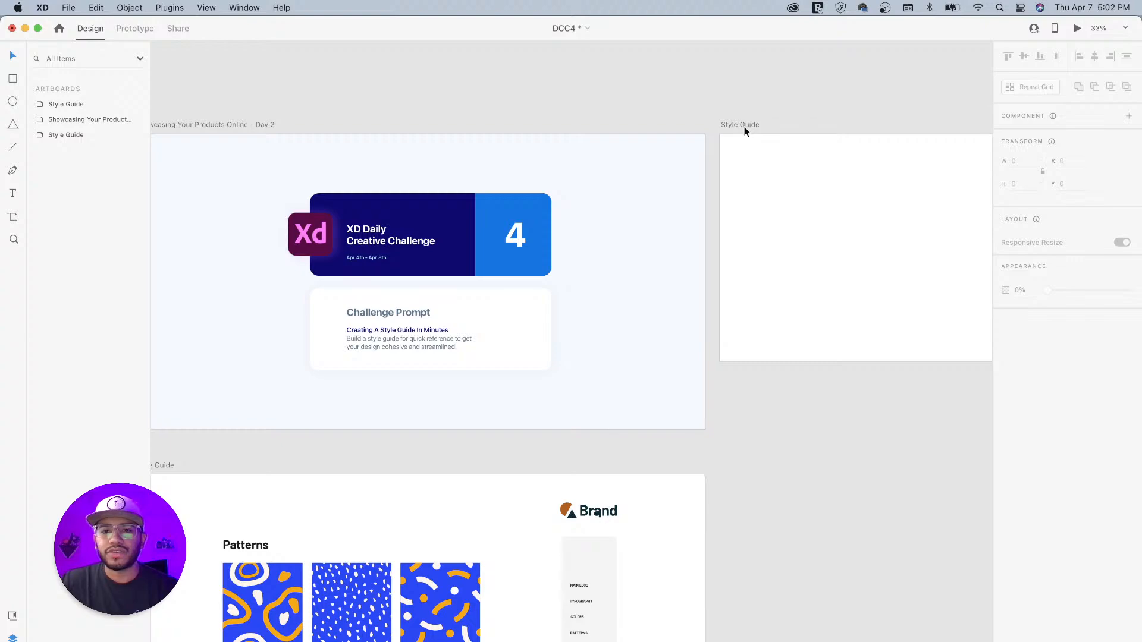
drag(741, 124, 750, 465)
drag(625, 428, 615, 139)
drag(700, 319, 494, 250)
Step: Copy the Sidebar component from the original style guide to the new artboard's upper-left corner at X 0, Y 0
drag(207, 316, 436, 260)
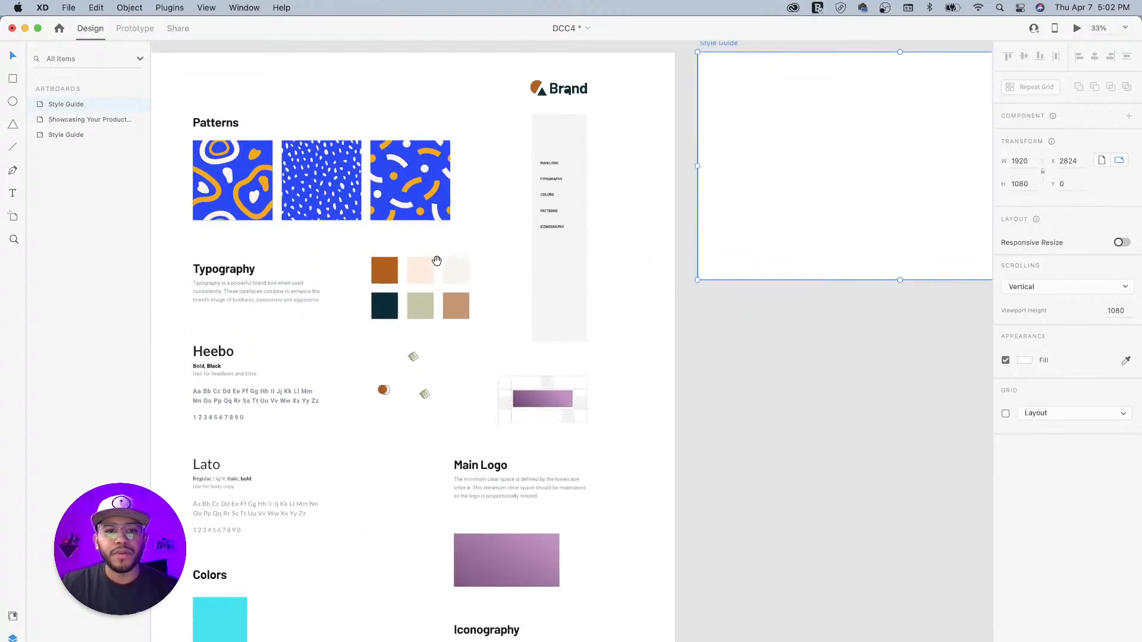
drag(571, 300, 528, 309)
mouse_move(456, 363)
mouse_down()
mouse_move(598, 376)
mouse_move(463, 360)
mouse_up()
click(527, 252)
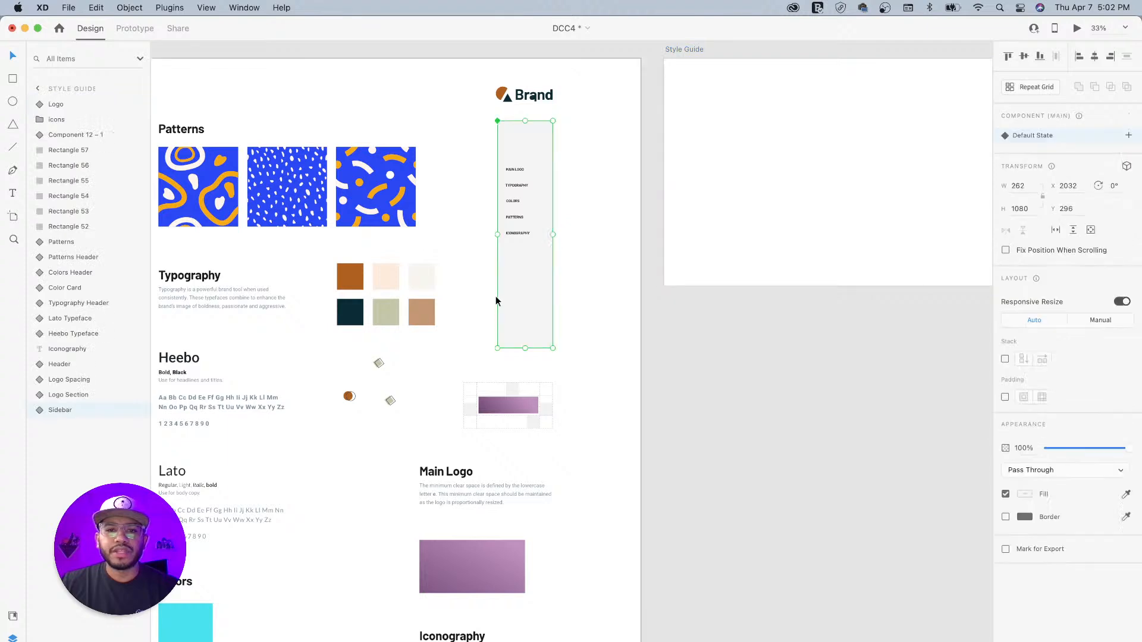
mouse_move(576, 205)
mouse_down()
mouse_move(466, 294)
mouse_move(420, 266)
mouse_move(614, 216)
mouse_move(586, 195)
mouse_up()
drag(526, 482, 659, 315)
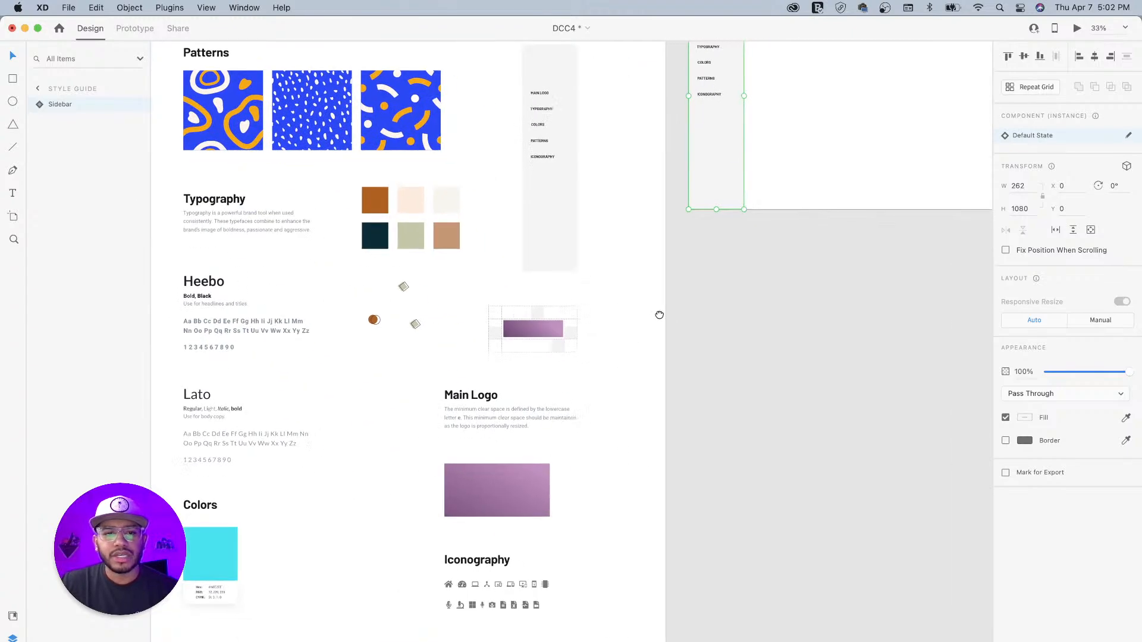
Step: Add the colors of the six swatch squares beside the Typography section to the document assets
drag(526, 455, 594, 441)
drag(610, 387, 614, 470)
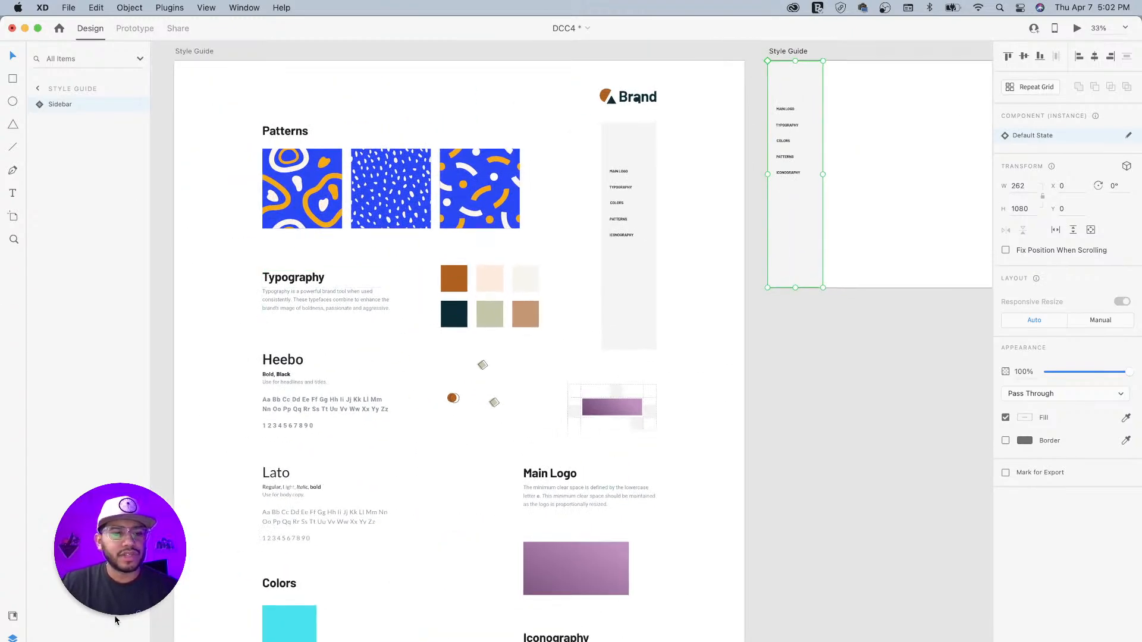
click(12, 616)
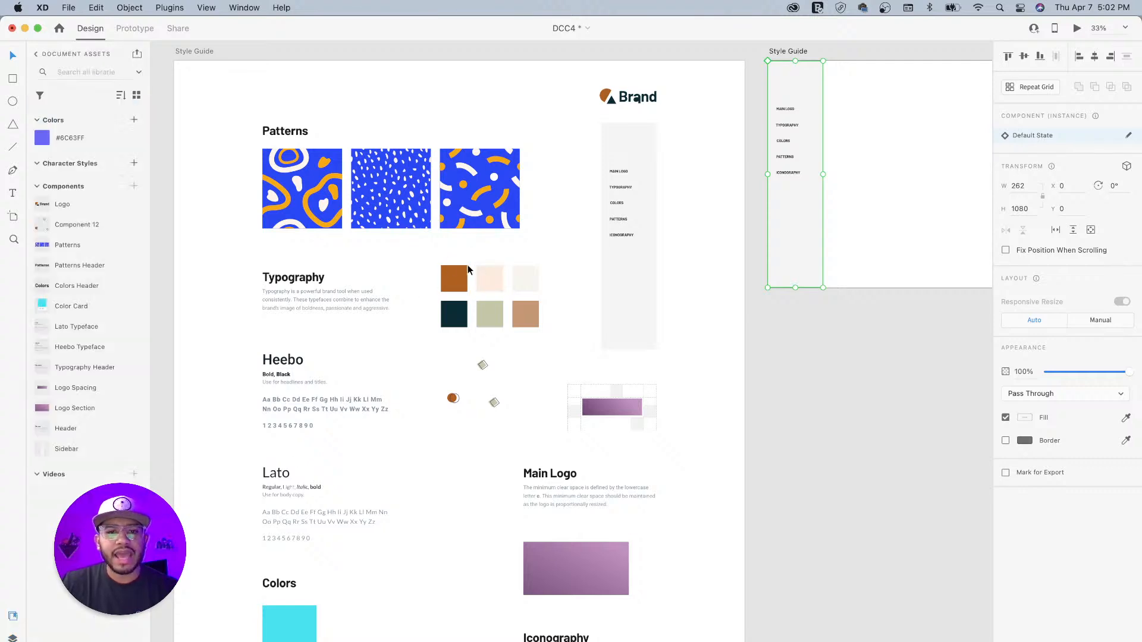
drag(428, 254, 555, 337)
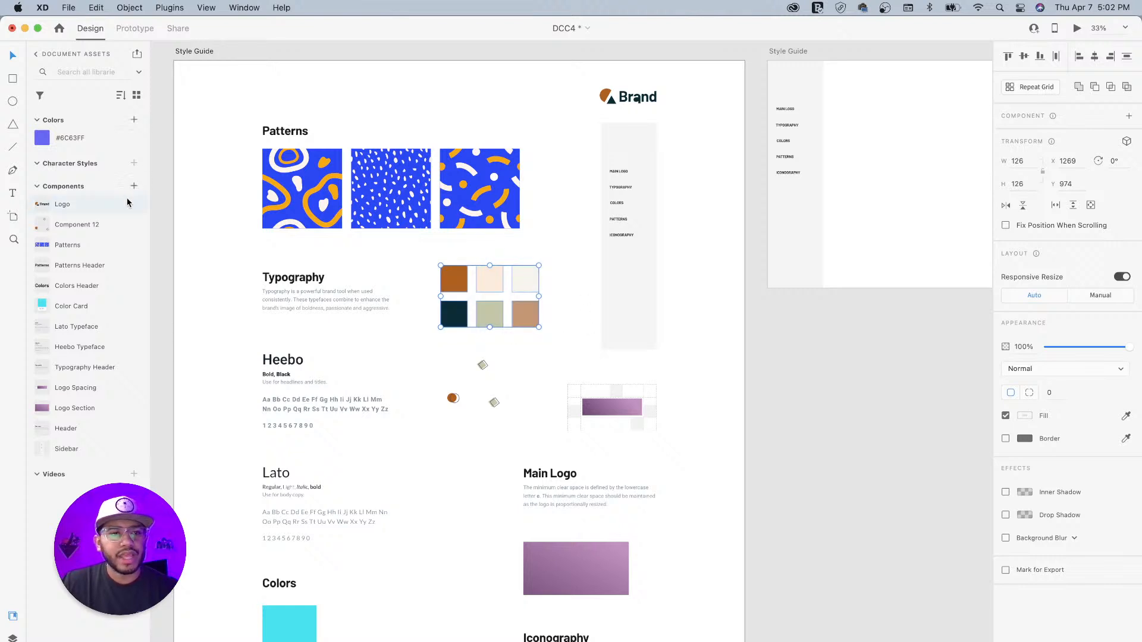
click(134, 121)
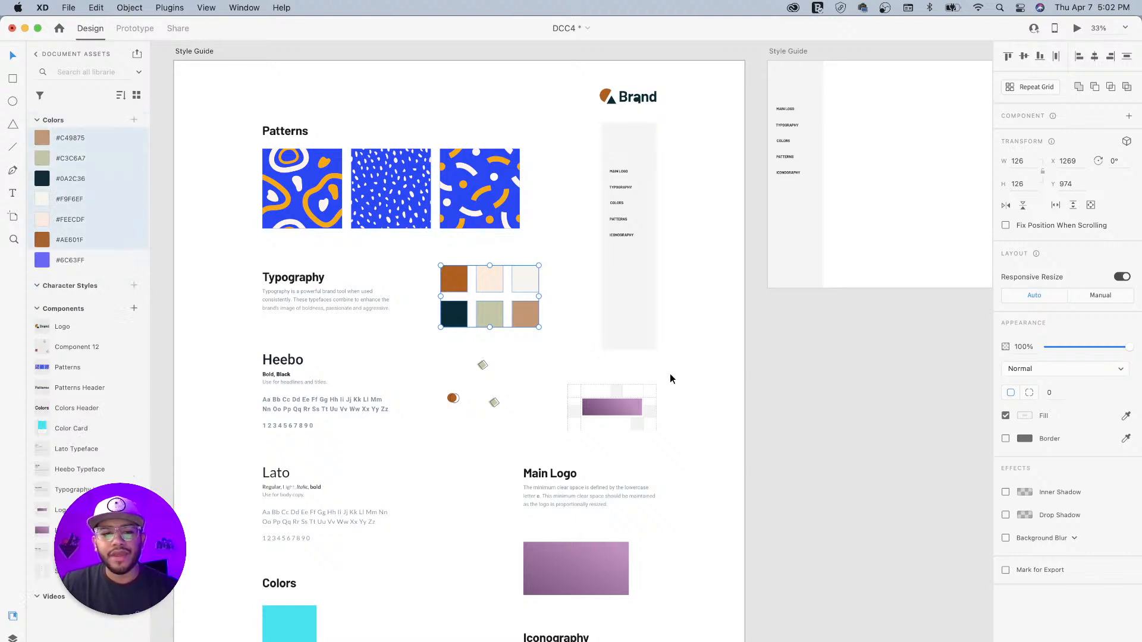
Step: Copy the Main Logo header, the logo spacing diagram and the purple logo block onto the new Style Guide artboard
drag(836, 369, 725, 419)
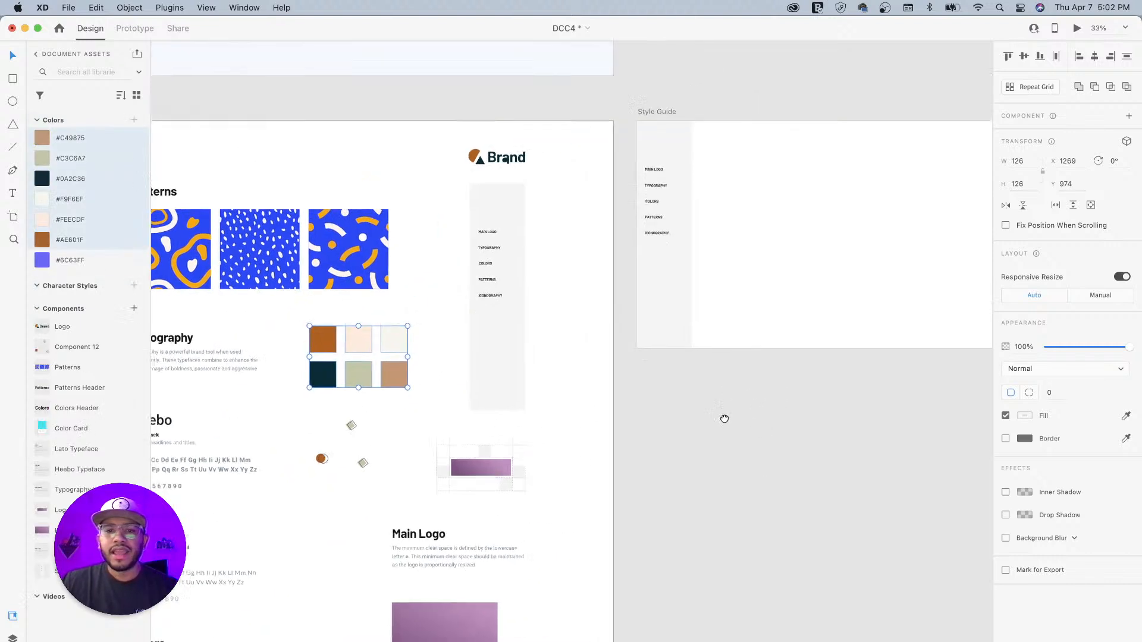
scroll(672, 449, up, 3)
scroll(673, 449, right, 3)
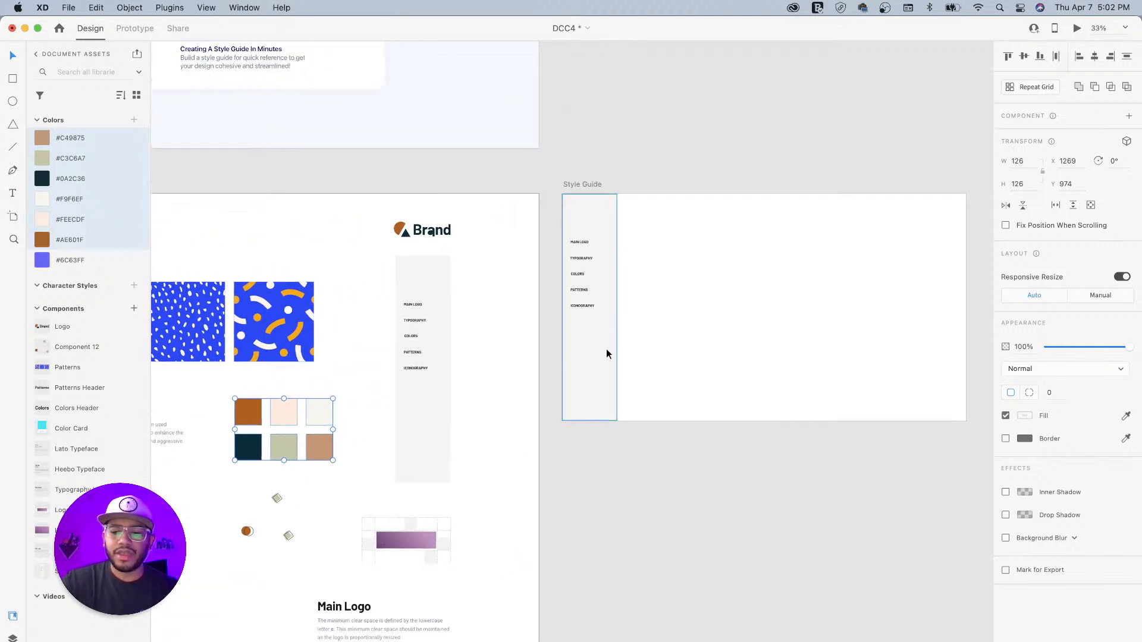
key(super+1)
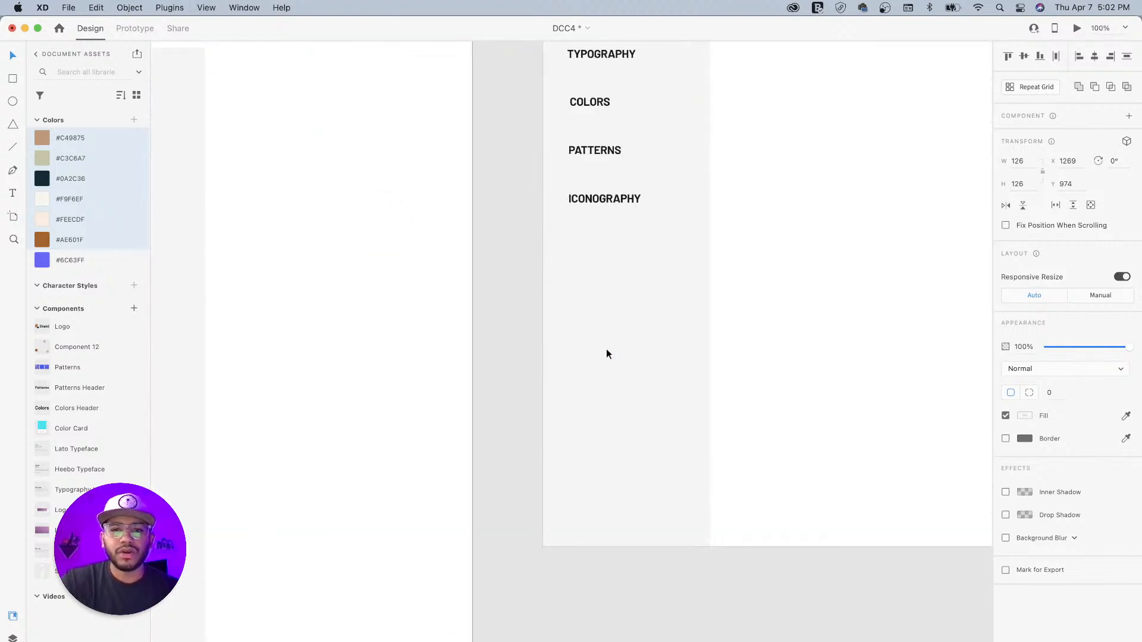
key(super+minus)
key(super+minus)
drag(558, 495, 569, 407)
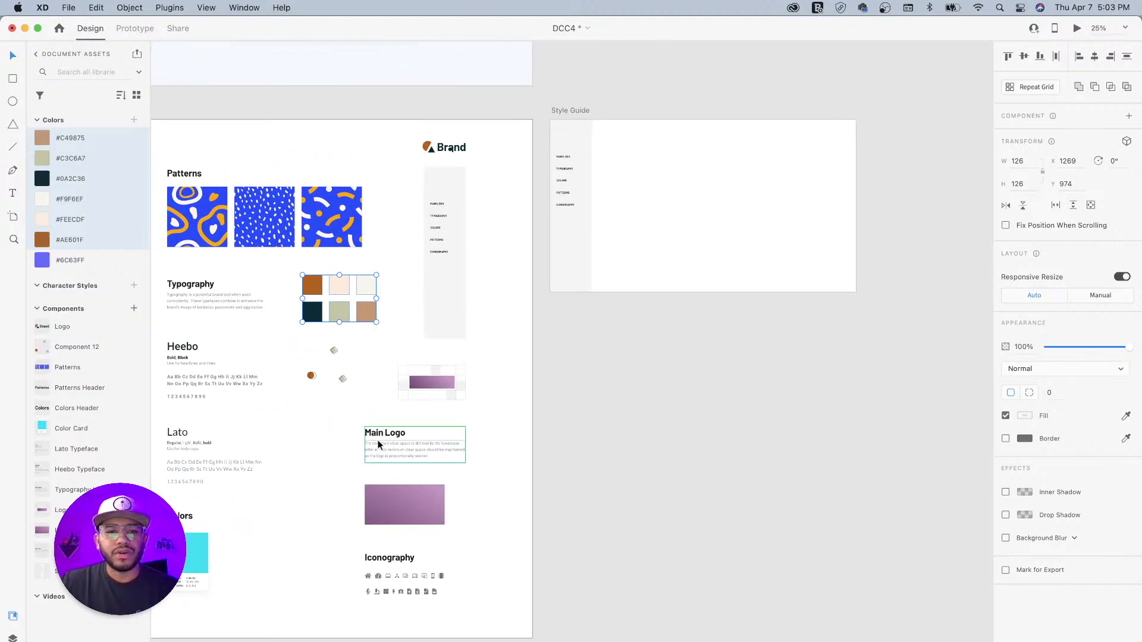
click(409, 447)
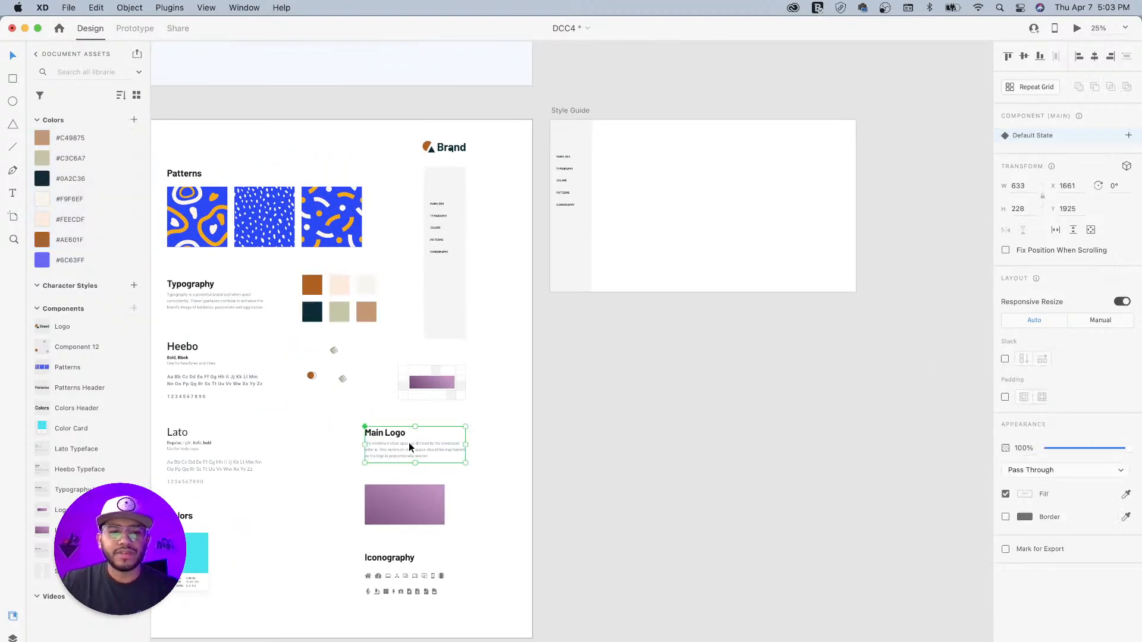
shift+click(445, 381)
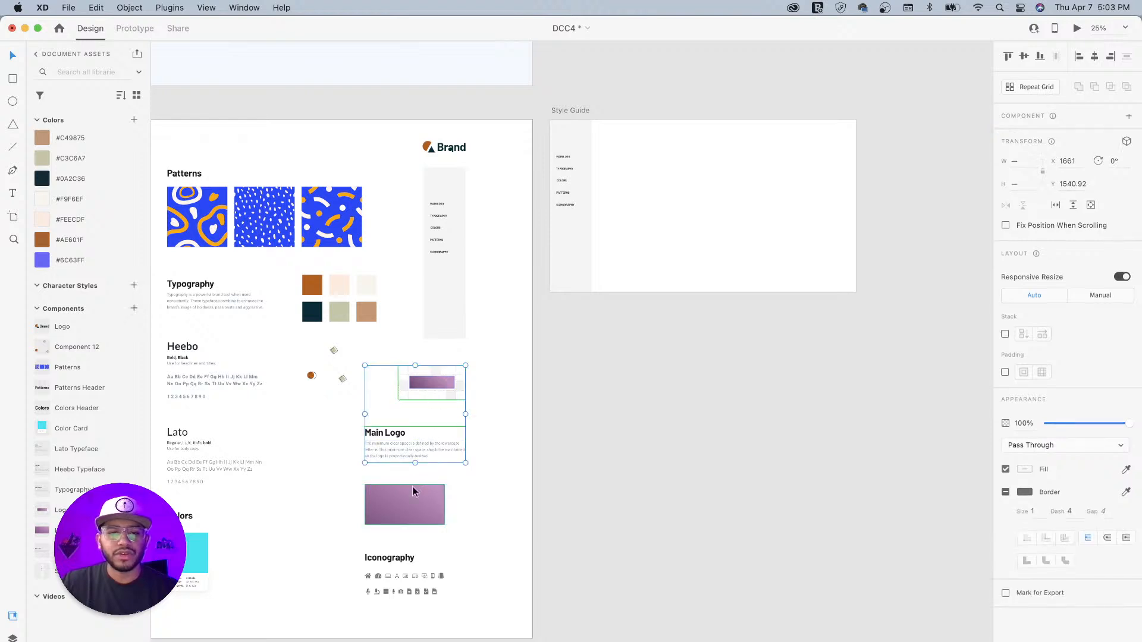
shift+click(445, 488)
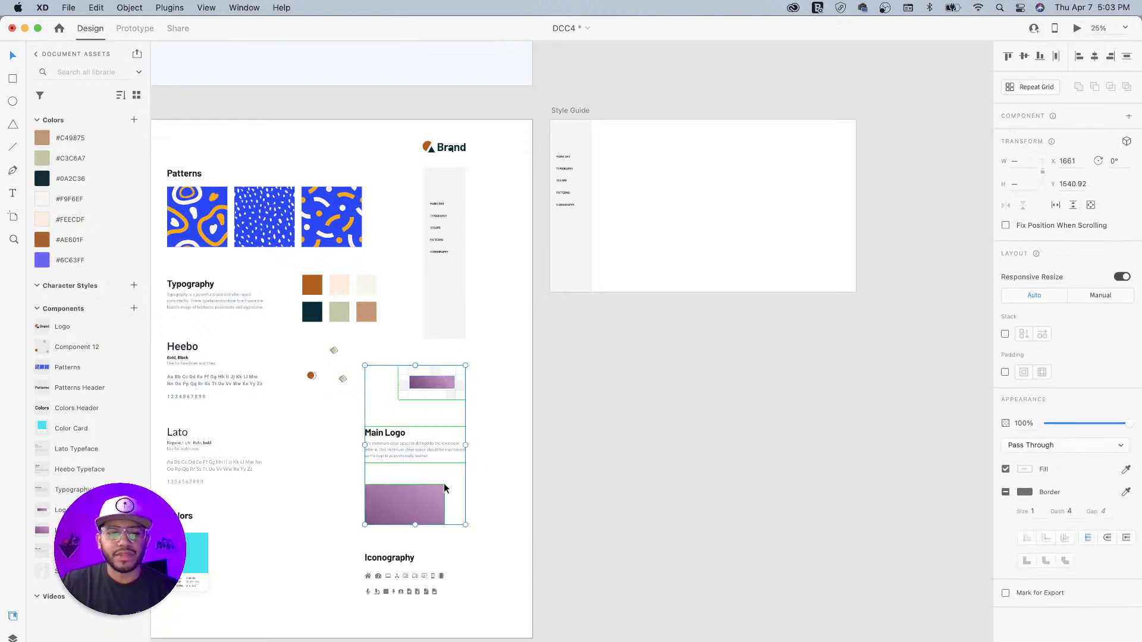
click(575, 110)
key(super+v)
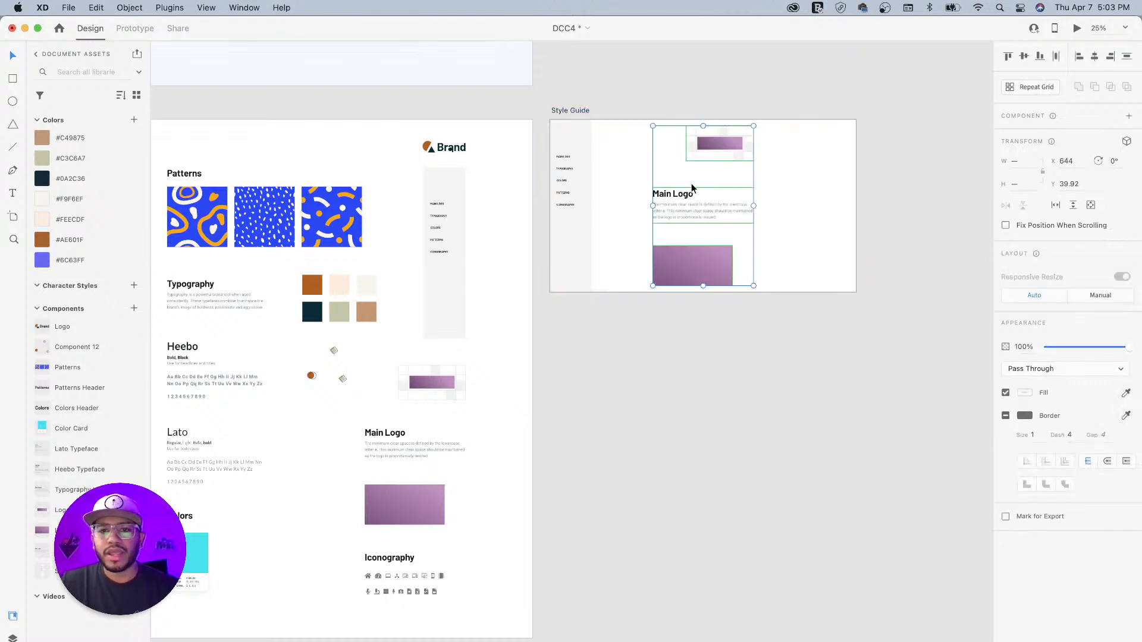
Step: Turn on the layout grid for the new Style Guide artboard
scroll(654, 268, up, 4)
drag(618, 334, 648, 394)
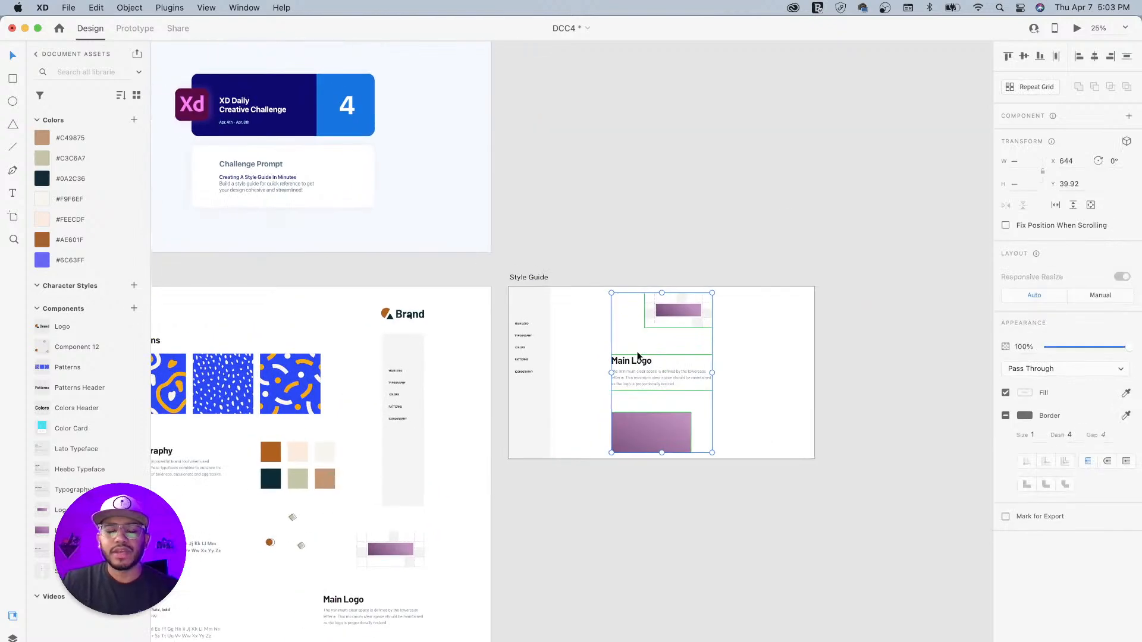
click(573, 248)
click(531, 279)
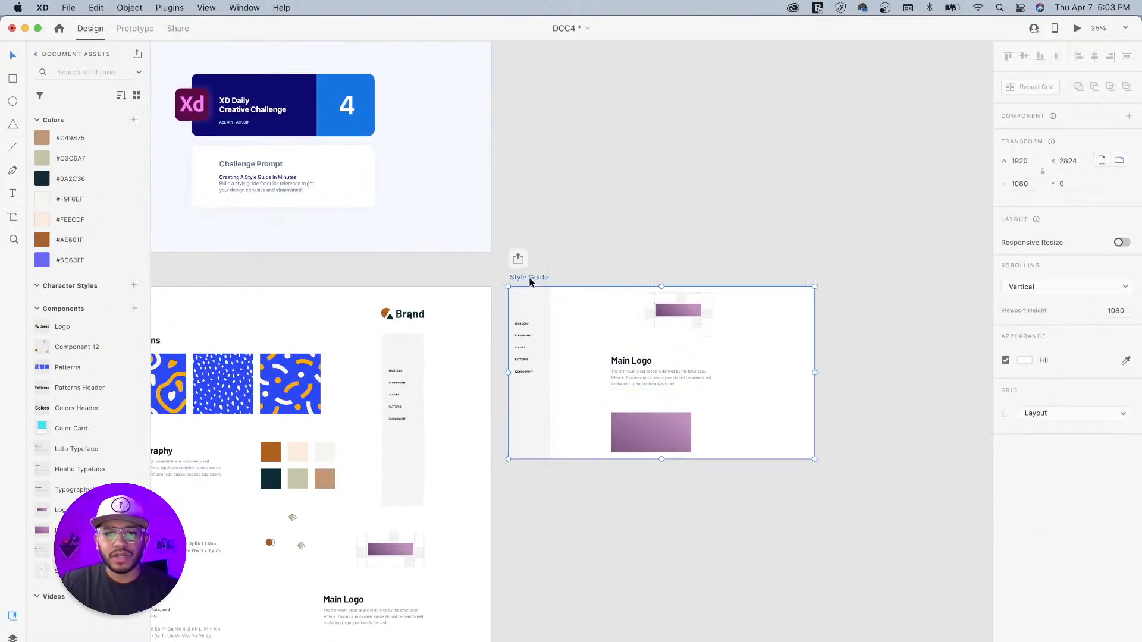
click(1006, 414)
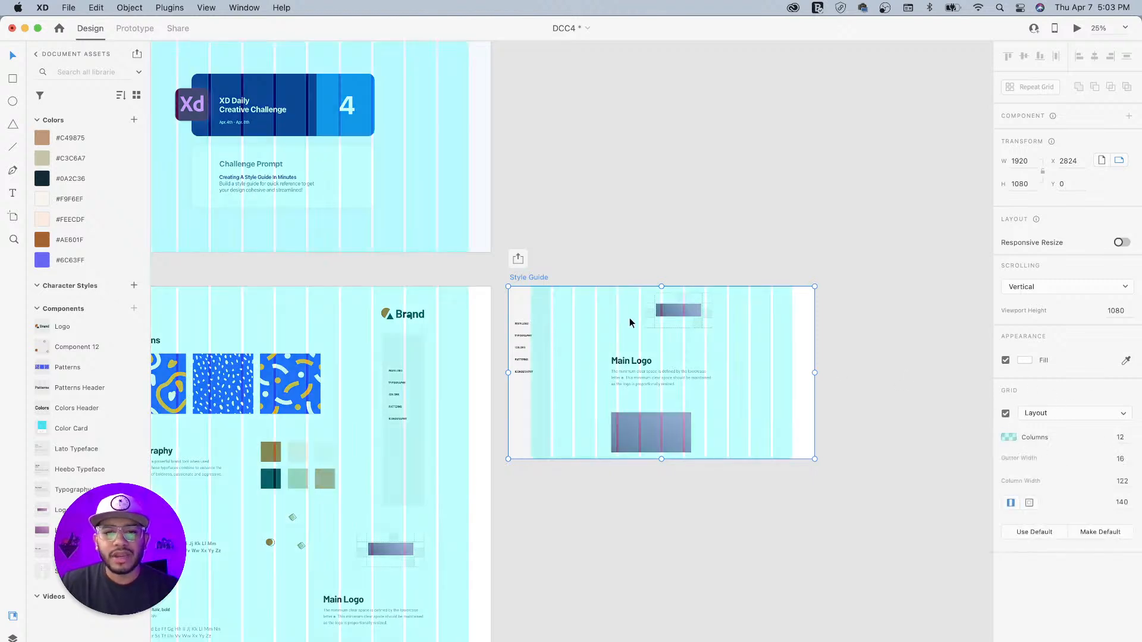
key(super+equal)
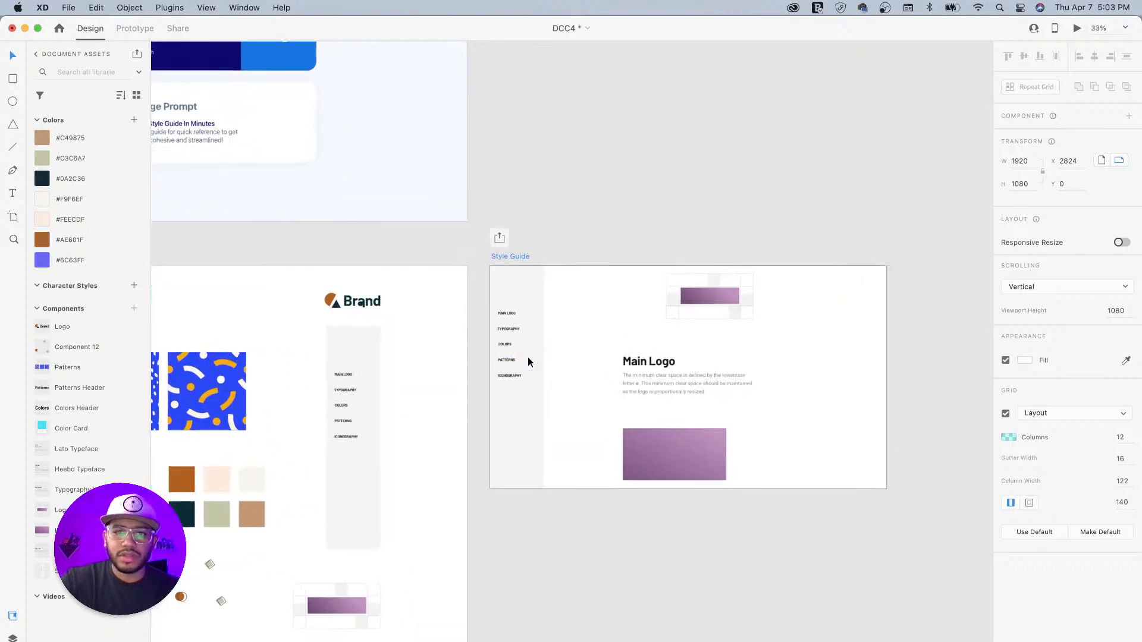
Step: Place a vertical guide on the Style Guide artboard at the second grid column's right edge, and hide the layout grid
key(super+equal)
key(super+equal)
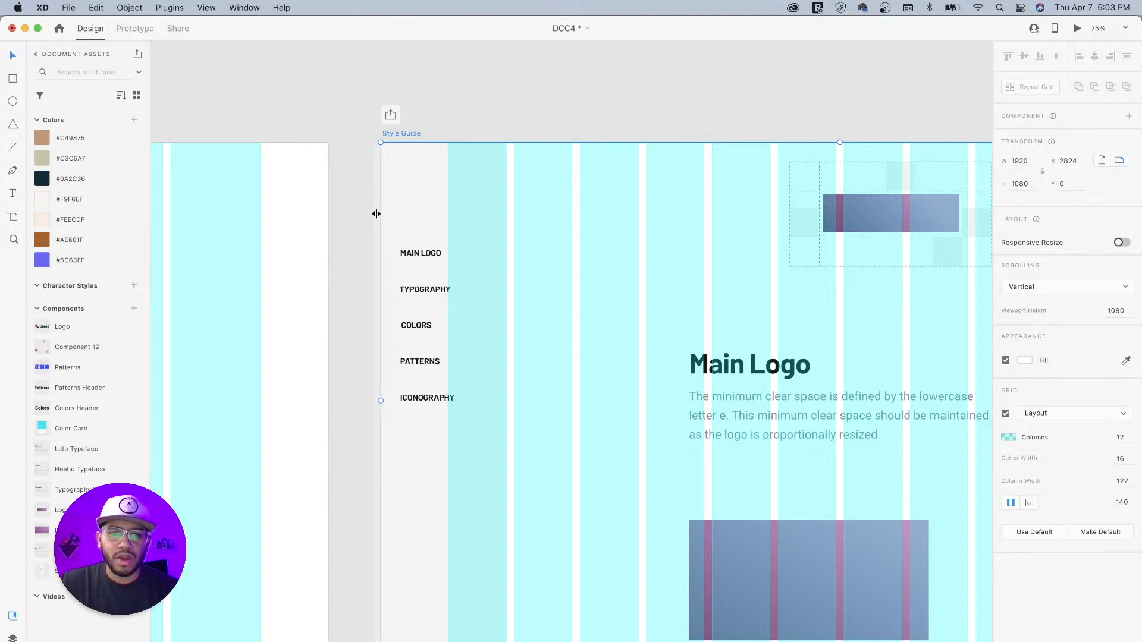
drag(376, 213, 513, 238)
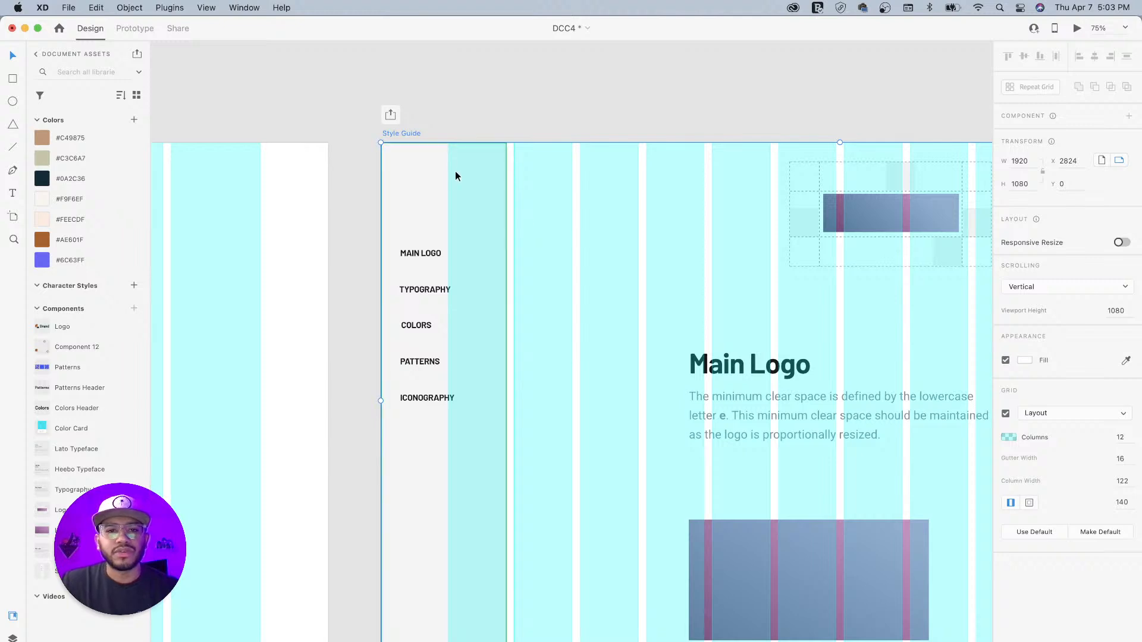
click(1006, 414)
click(1006, 414)
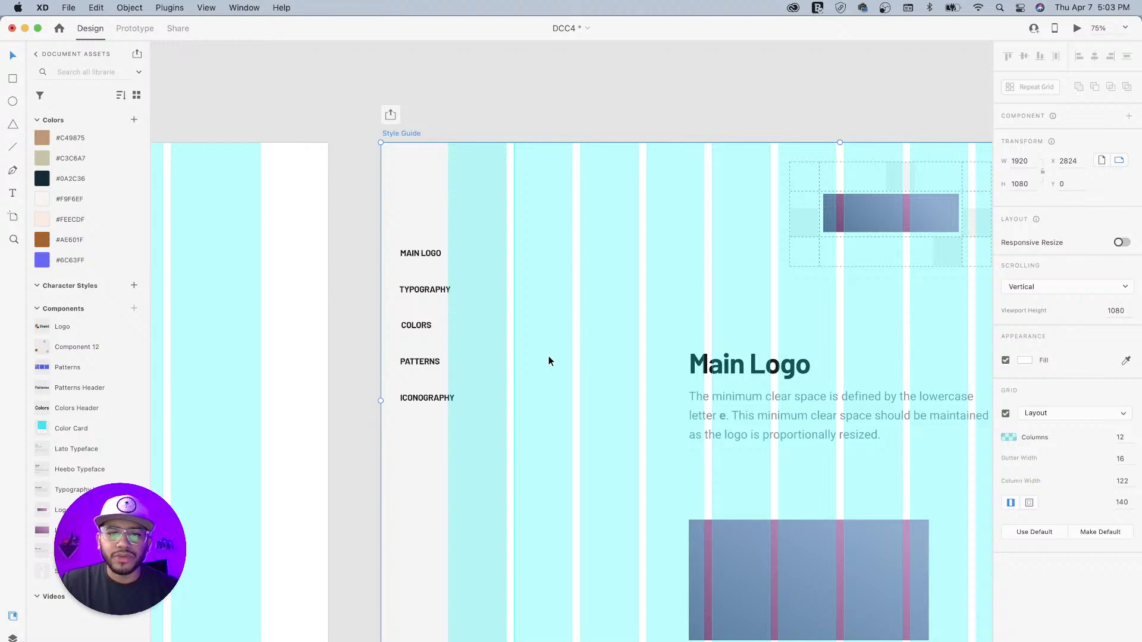
drag(514, 328, 572, 324)
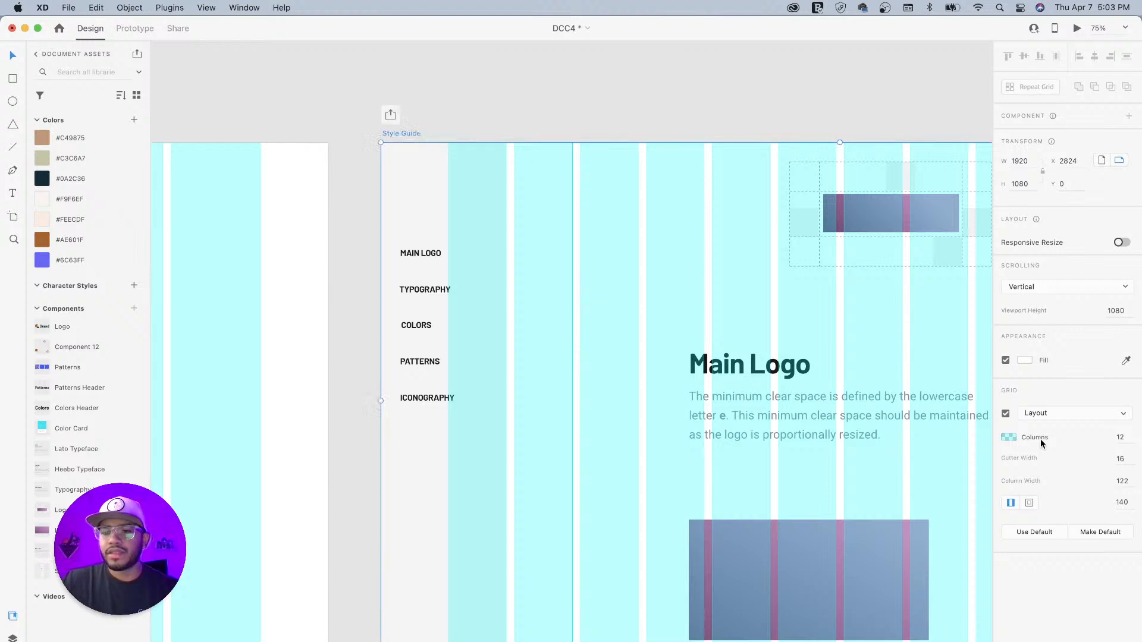
click(1006, 415)
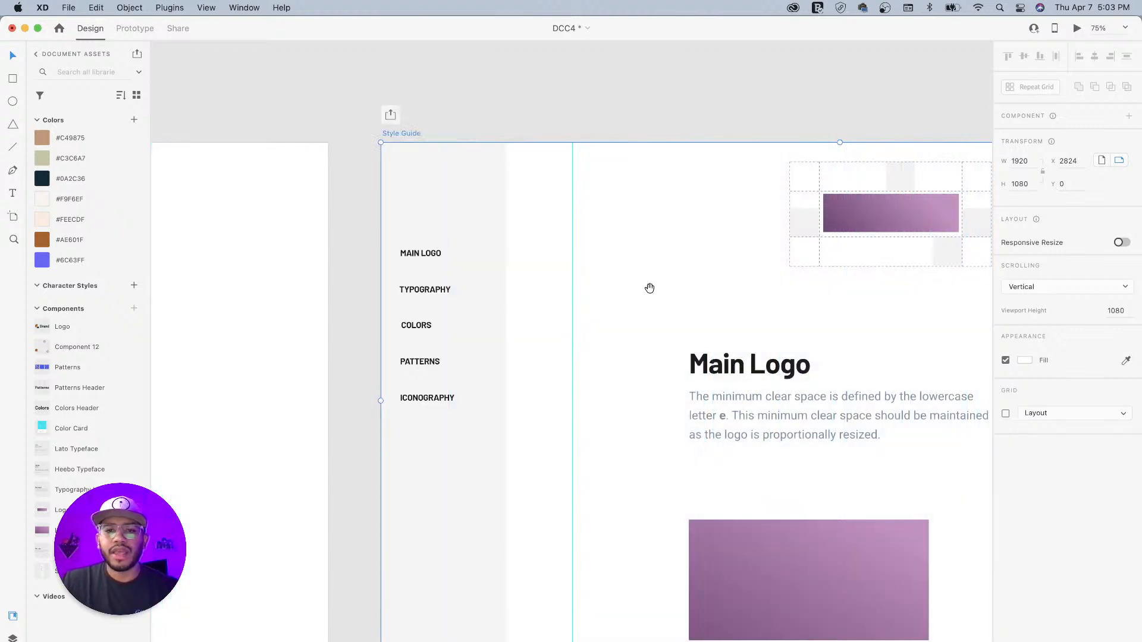
Step: Align the Main Logo header, purple logo block and logo spacing diagram to the vertical guide at X 401, stacked in that order
drag(655, 288, 477, 246)
click(547, 328)
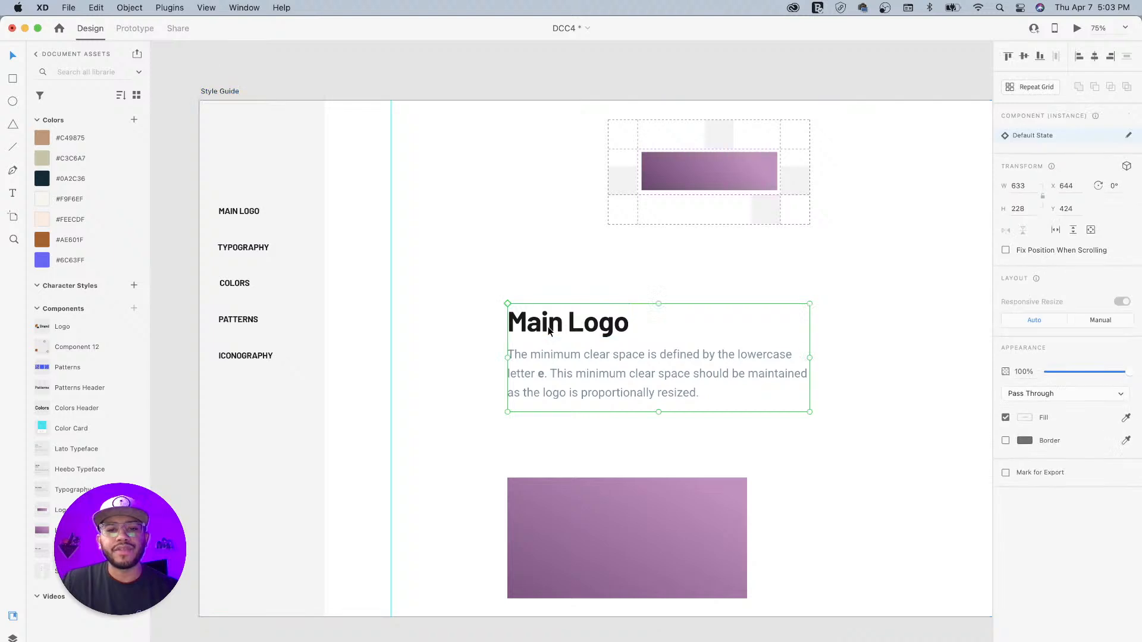
drag(518, 329, 403, 197)
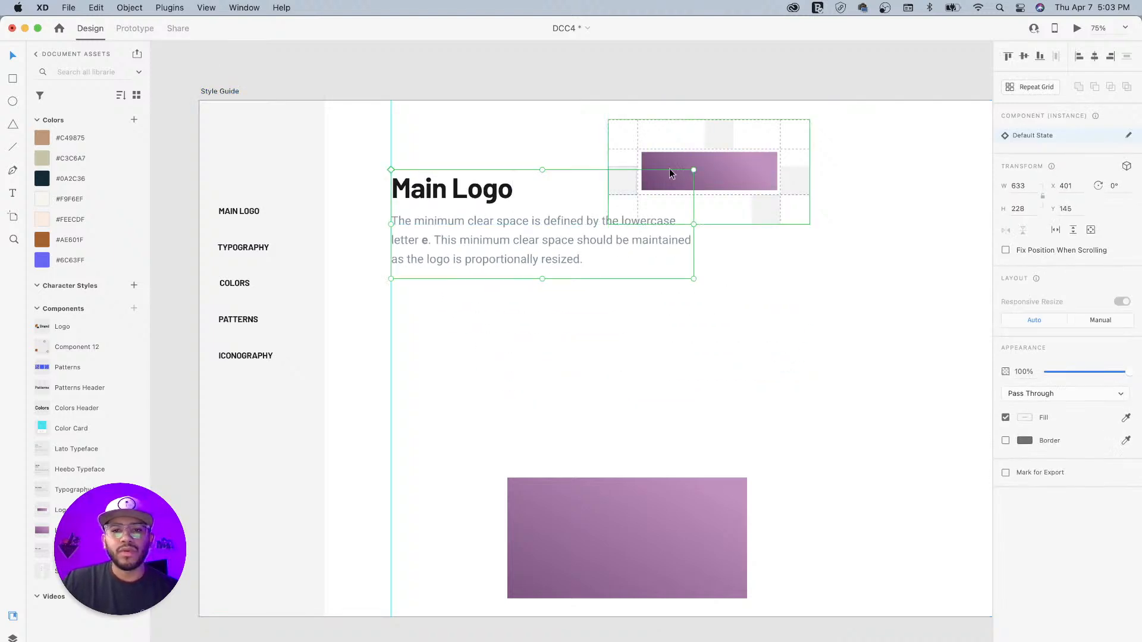
drag(527, 519, 437, 345)
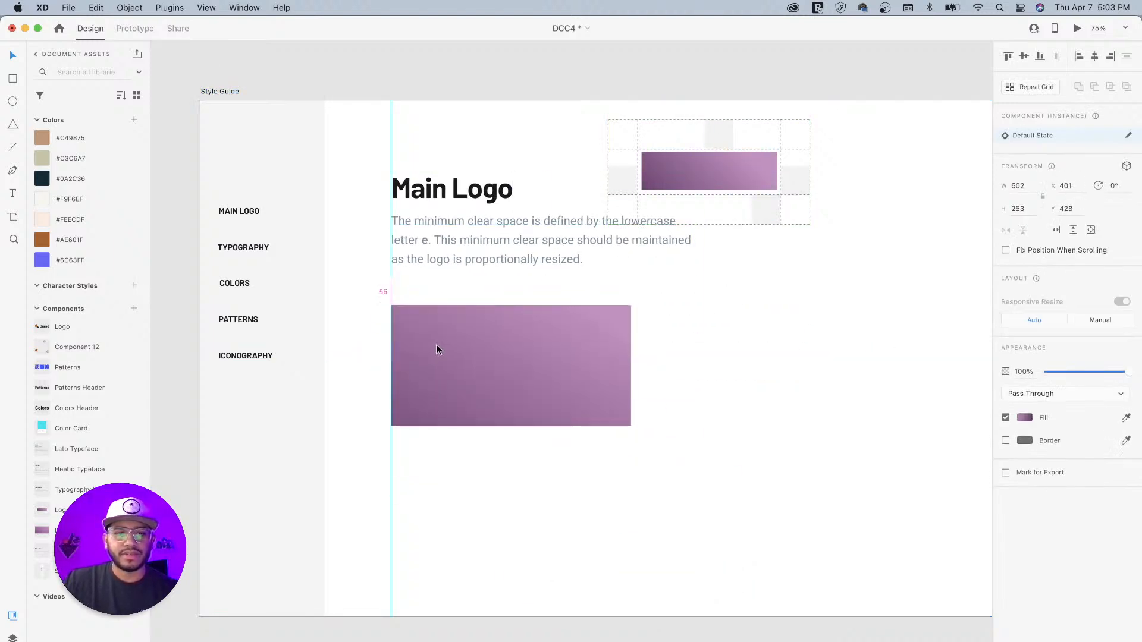
click(641, 196)
drag(687, 172, 477, 508)
Step: Fill the Style Guide artboard's sidebar background with the dark document color #0A2C36
drag(450, 312, 607, 398)
key(super+minus)
key(super+minus)
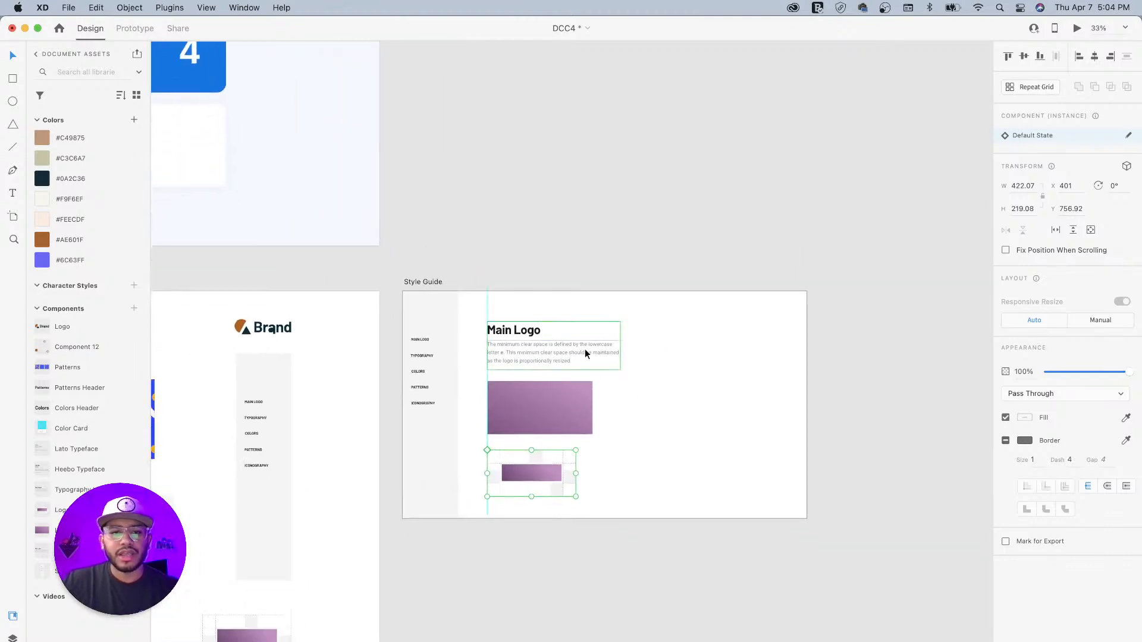
drag(457, 319, 583, 327)
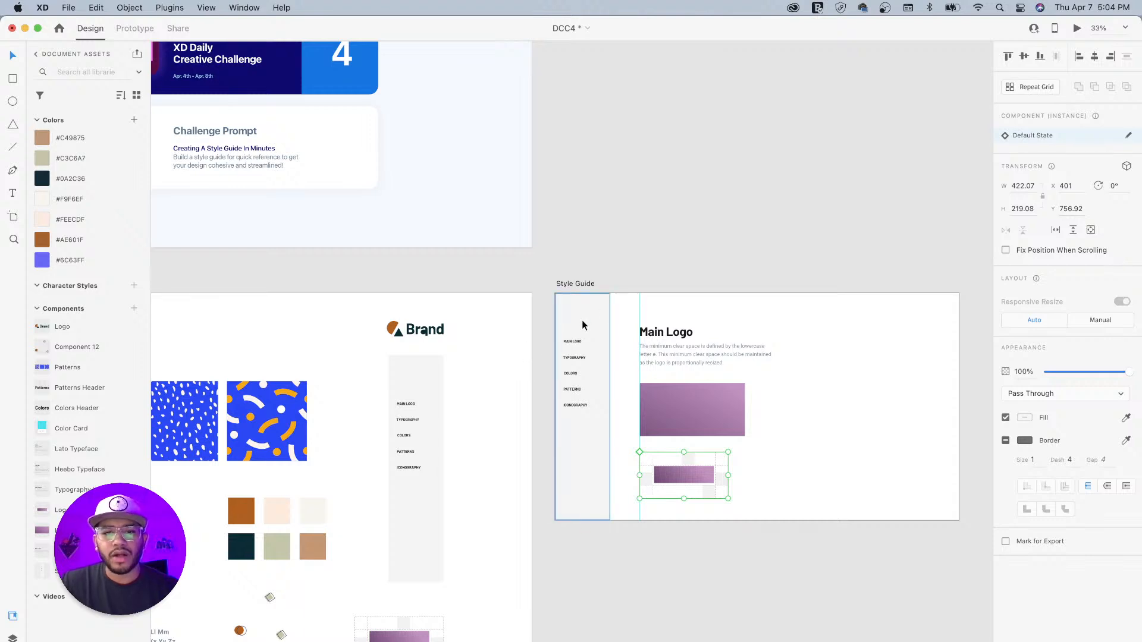
click(593, 304)
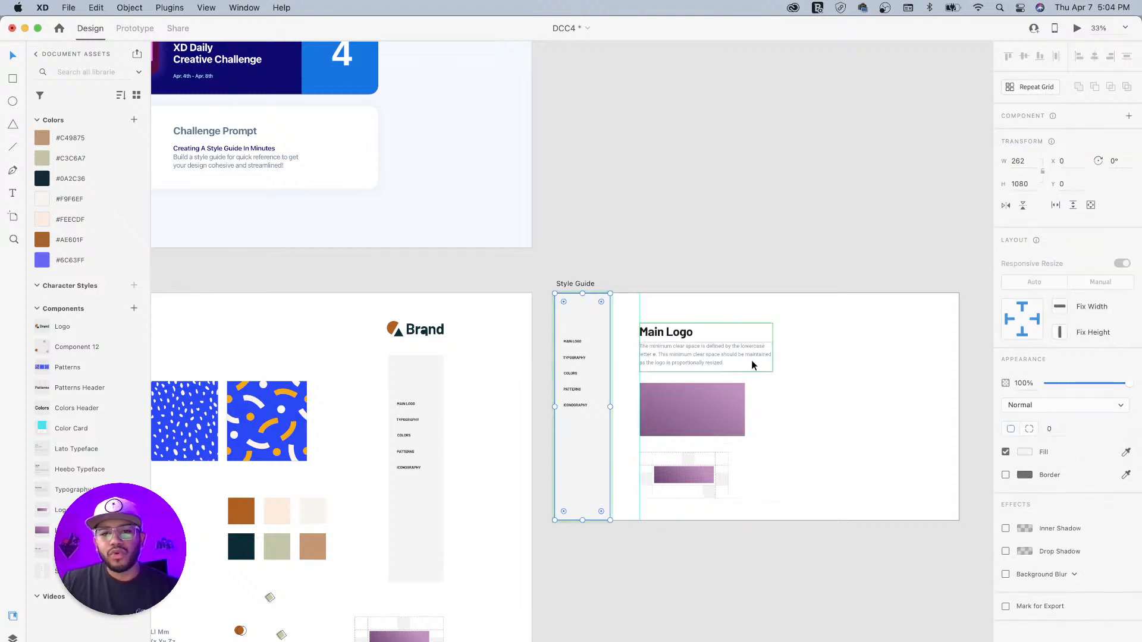
click(46, 180)
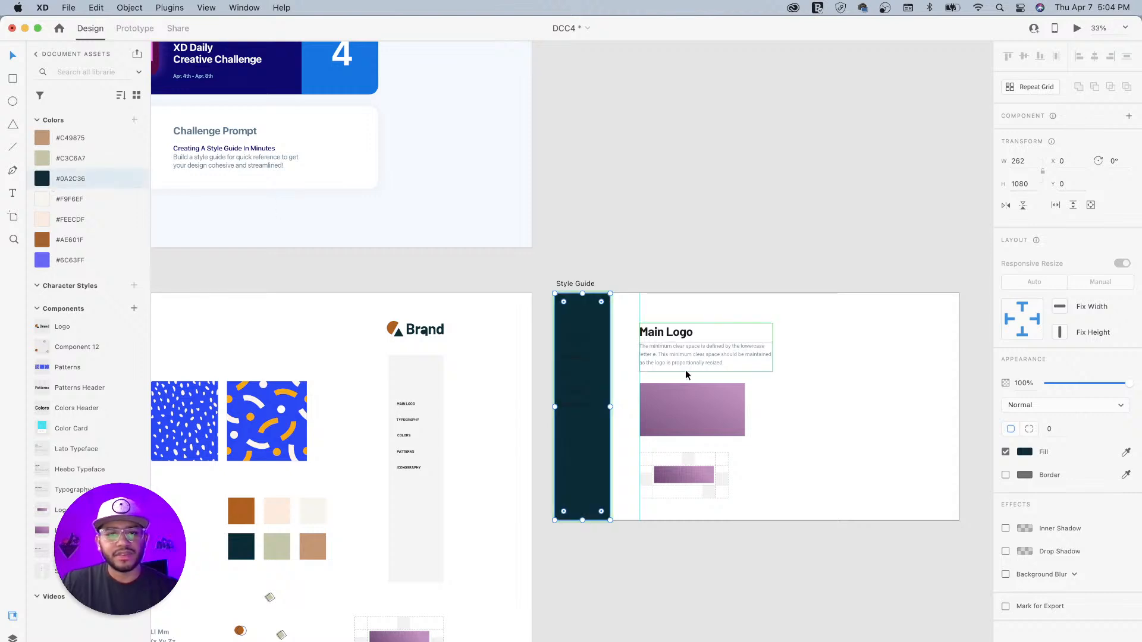
Step: Set the fill of all five sidebar labels, from Main Logo to Iconography, to white #FFFFFF
click(576, 407)
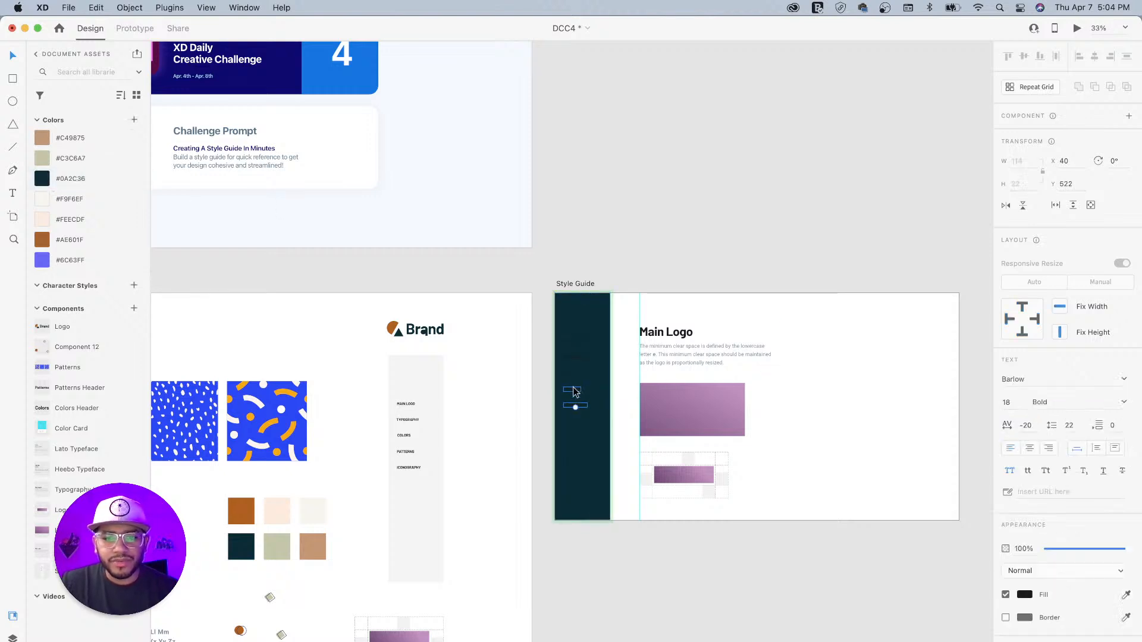
shift+click(574, 389)
shift+click(573, 374)
shift+click(572, 357)
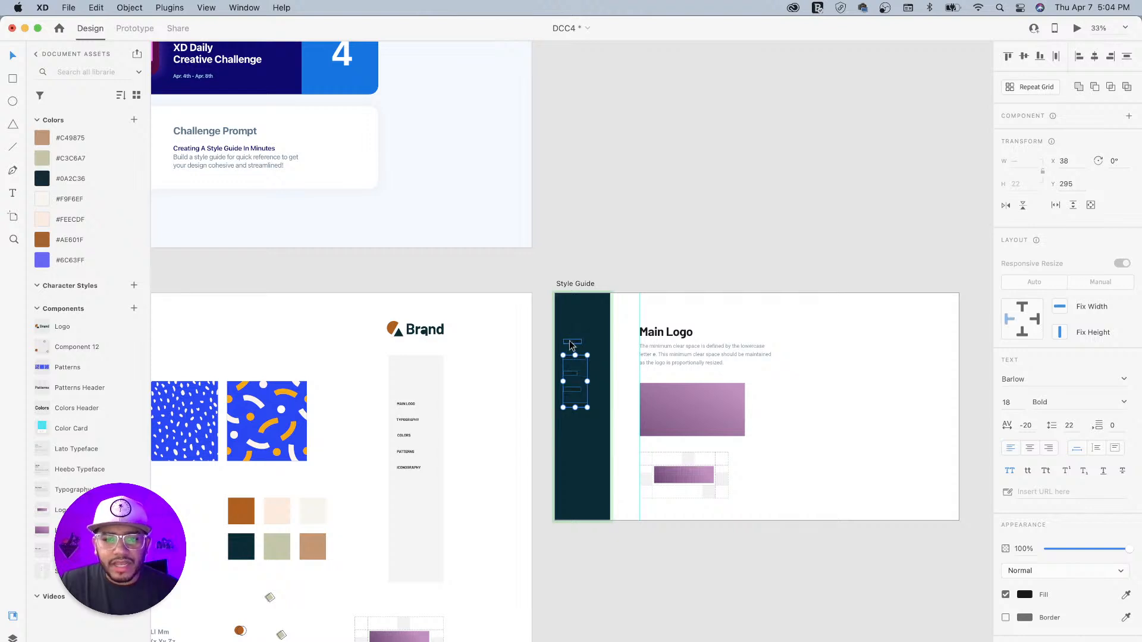
shift+click(570, 343)
click(1022, 595)
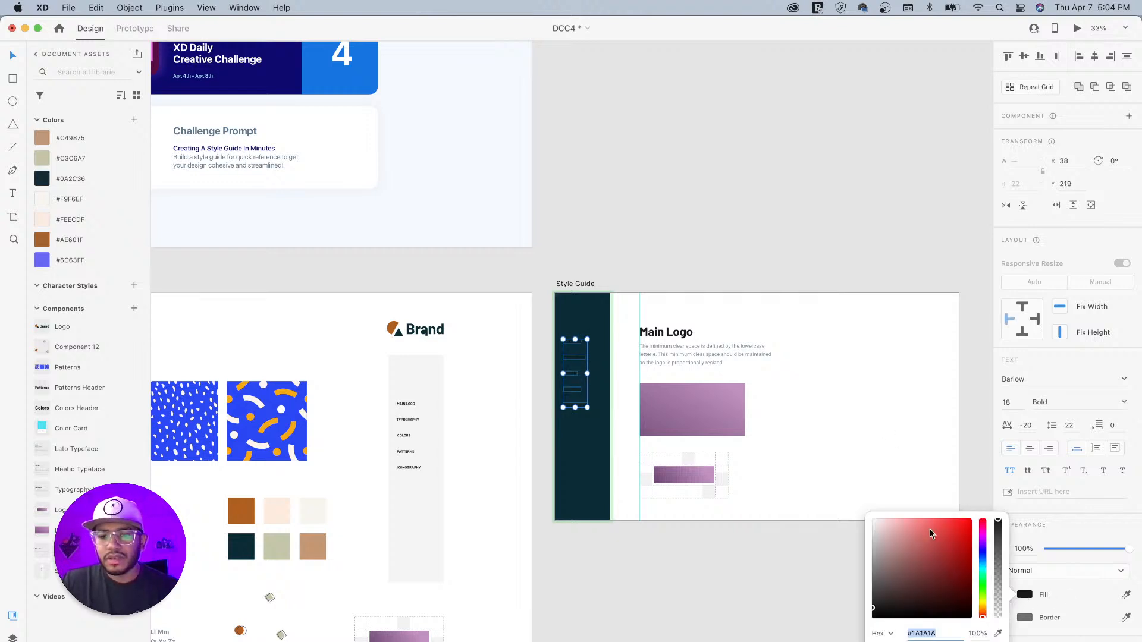
drag(930, 531, 766, 458)
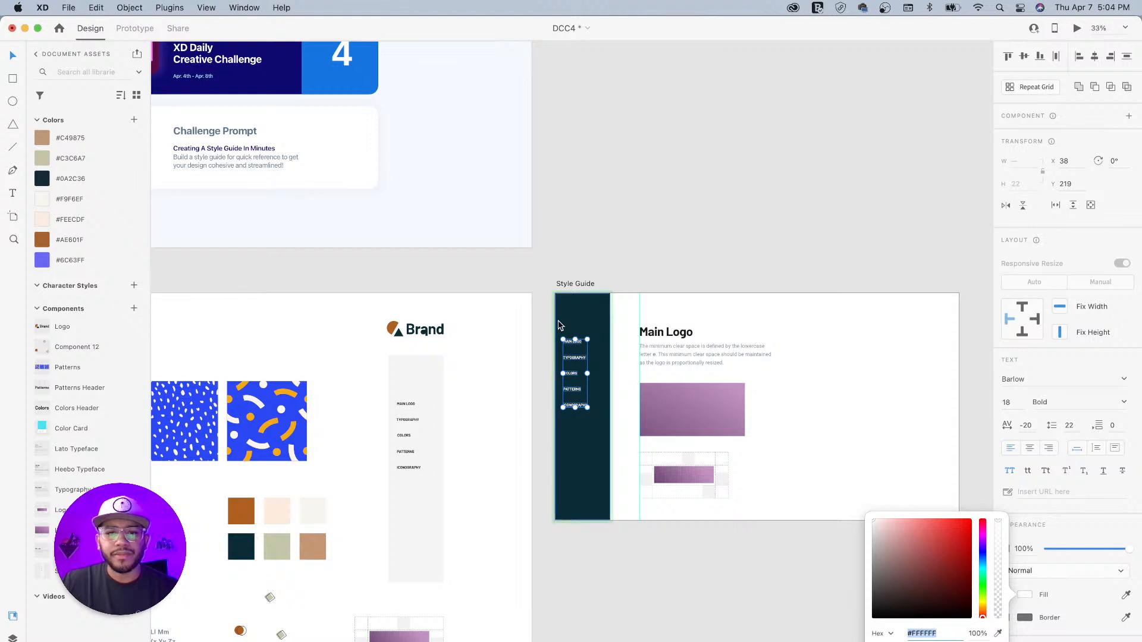
click(609, 223)
click(609, 222)
Step: Fill the Style Guide artboard background with the off-white sampled from the color swatches
scroll(613, 238, down, 3)
scroll(613, 238, right, 2)
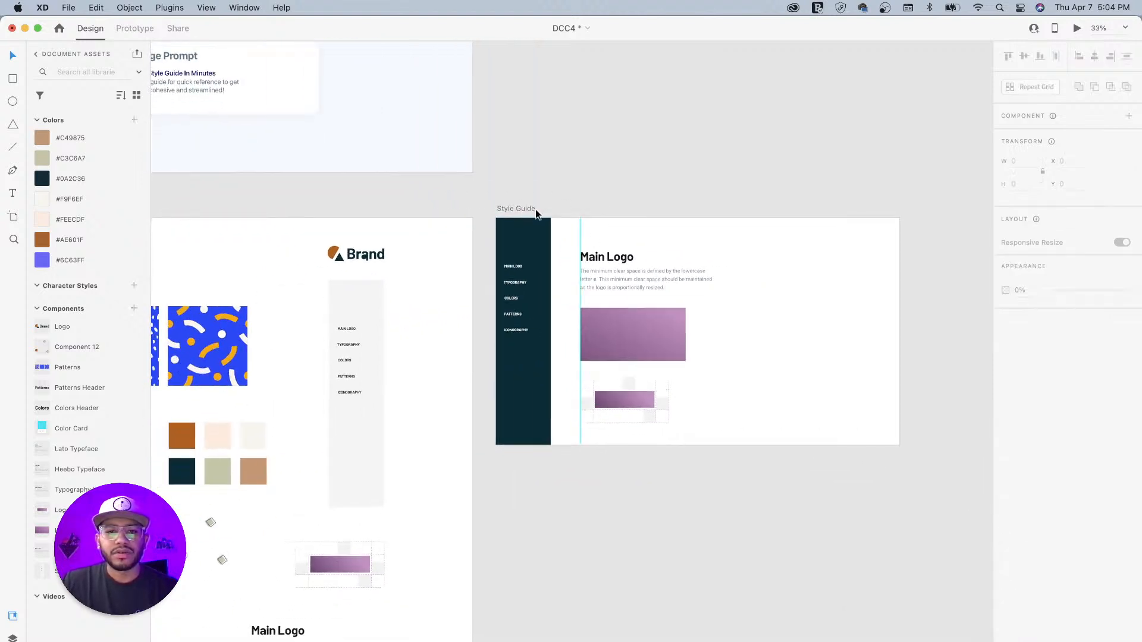
click(520, 209)
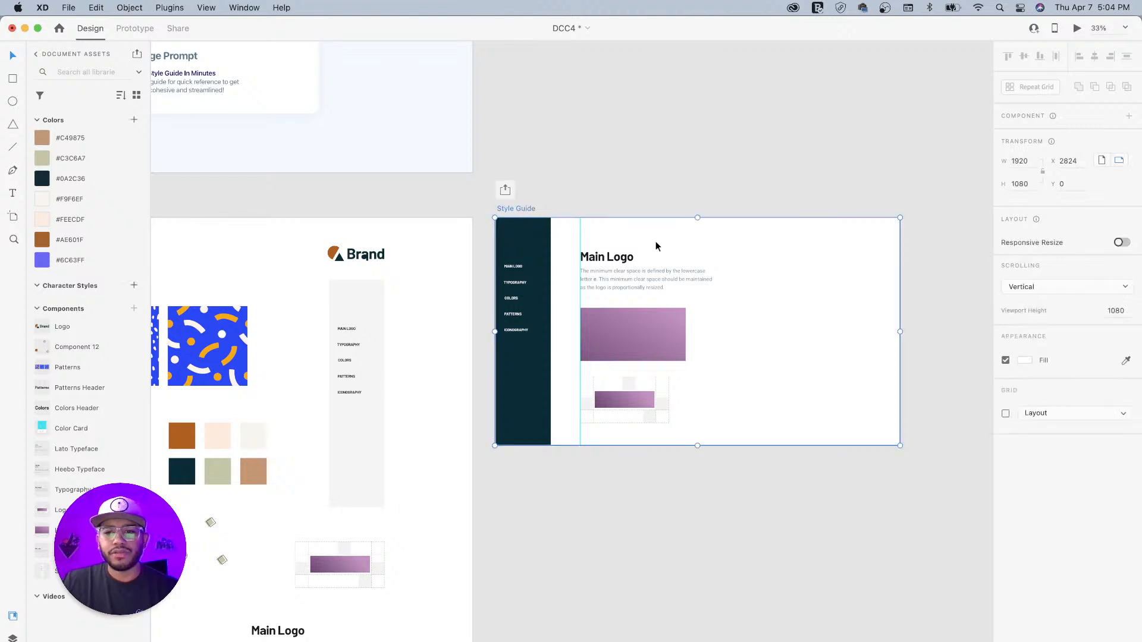
click(1126, 360)
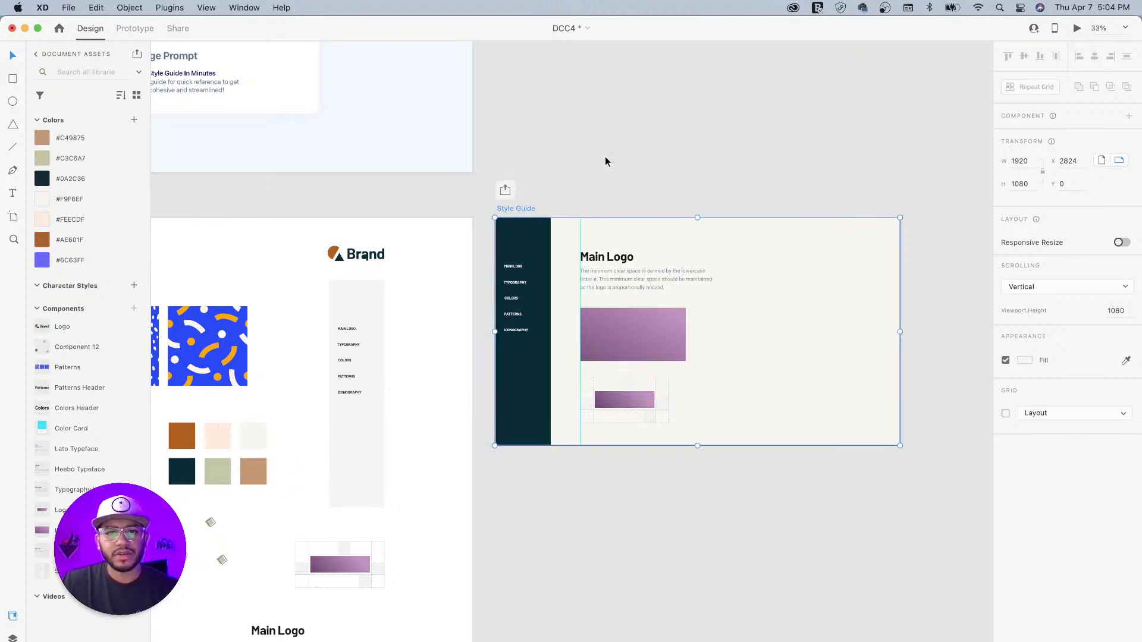
click(589, 163)
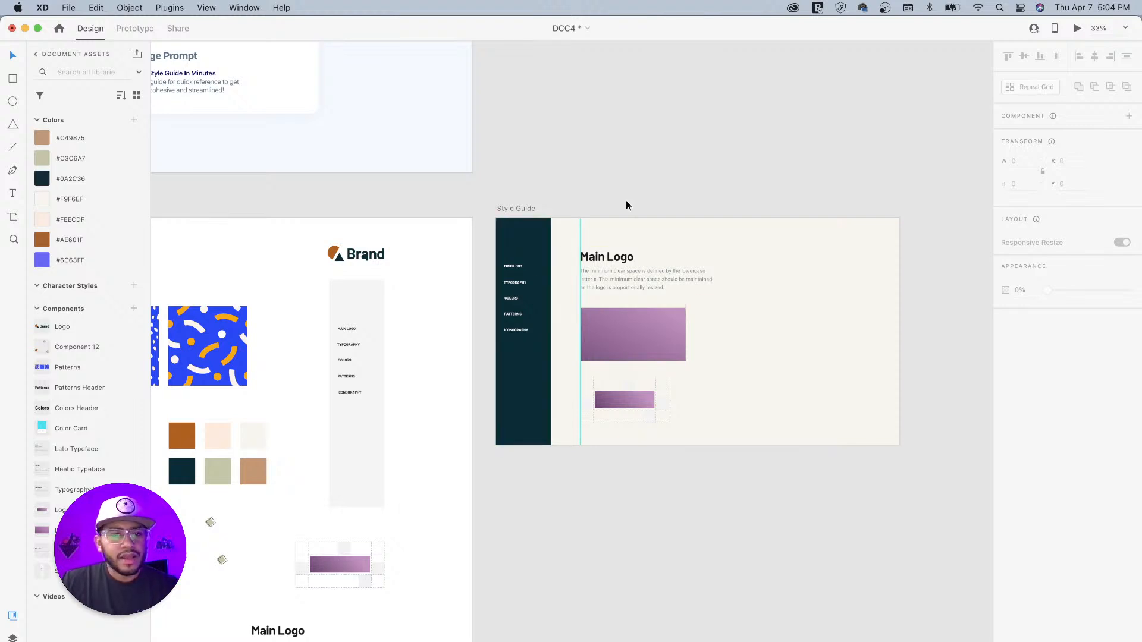
Step: Copy the Brand logo from the original guide to the Style Guide artboard, above the Main Logo header
click(361, 258)
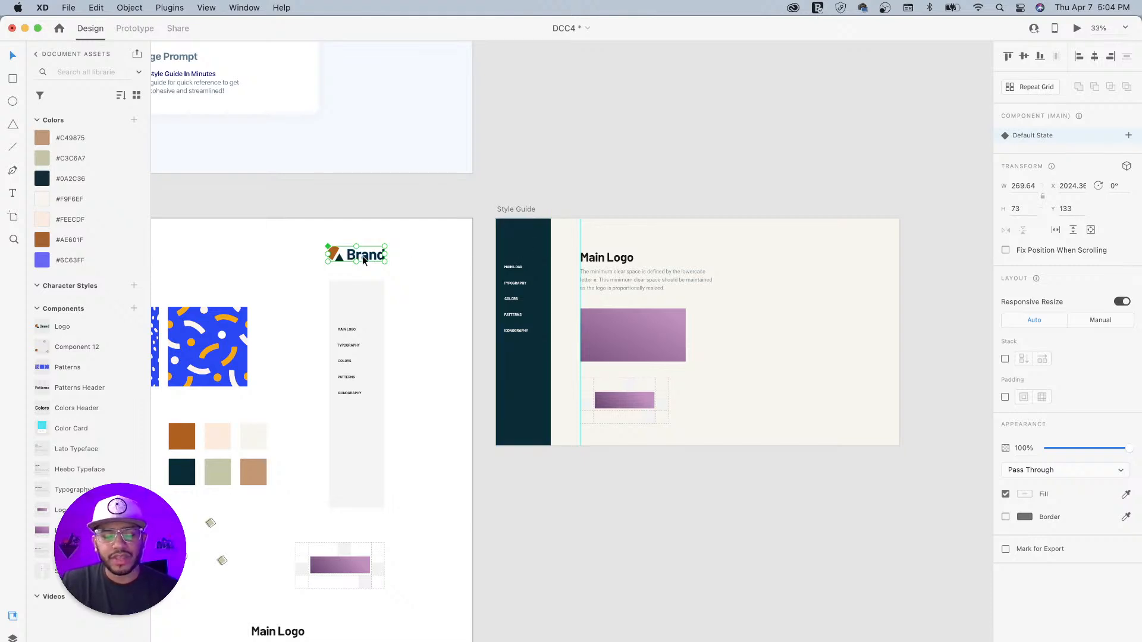
drag(363, 256, 626, 237)
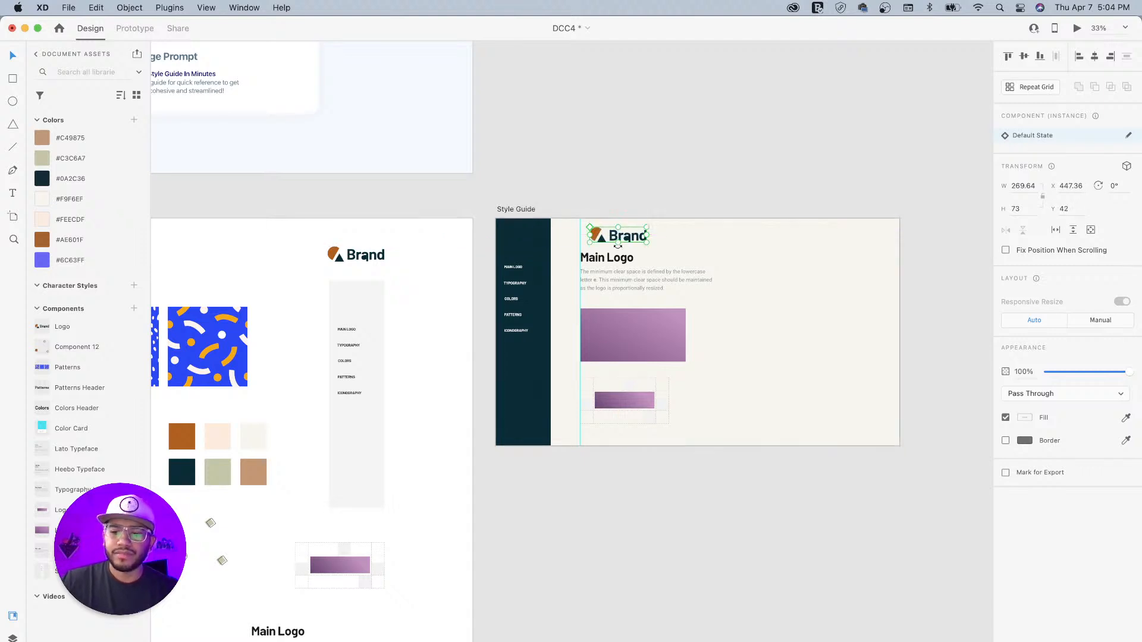
Step: Recolor the copied logo's triangle and wordmark with the artboard's off-white, and move the logo above the sidebar labels at X 35.36, Y 59
key(super+equal)
key(super+equal)
drag(587, 161, 577, 364)
drag(466, 356, 545, 368)
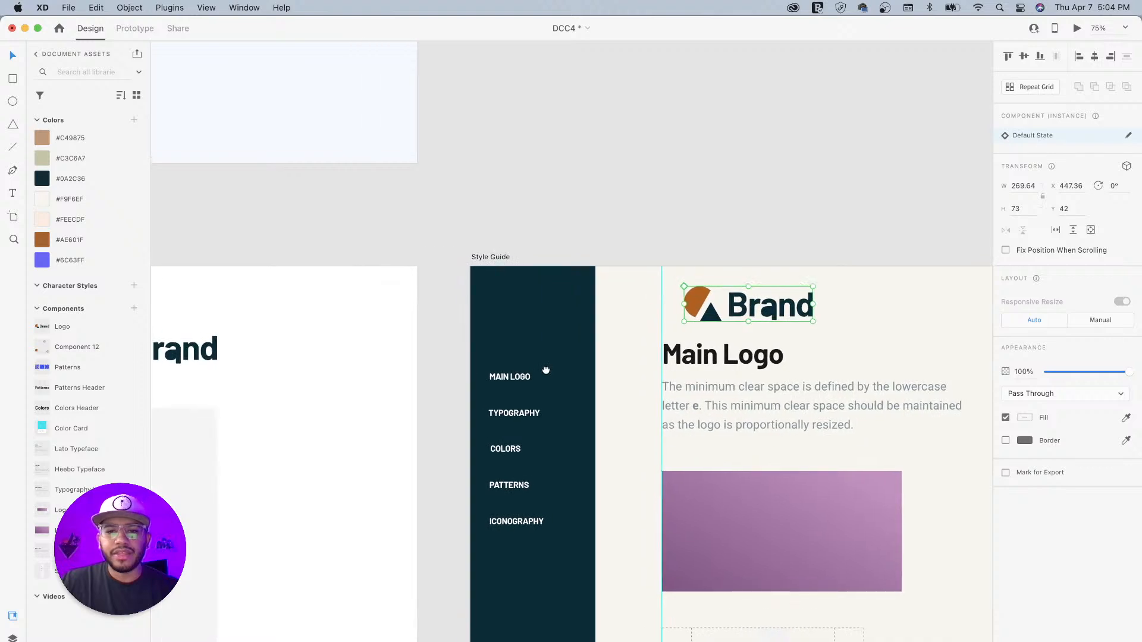
double_click(712, 316)
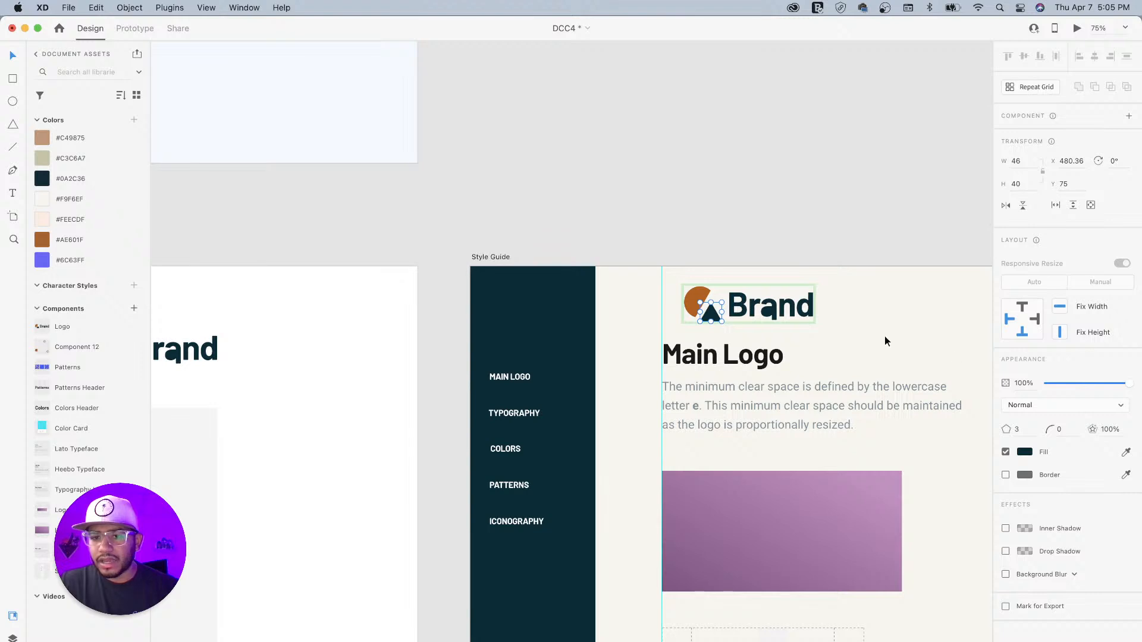
click(1126, 452)
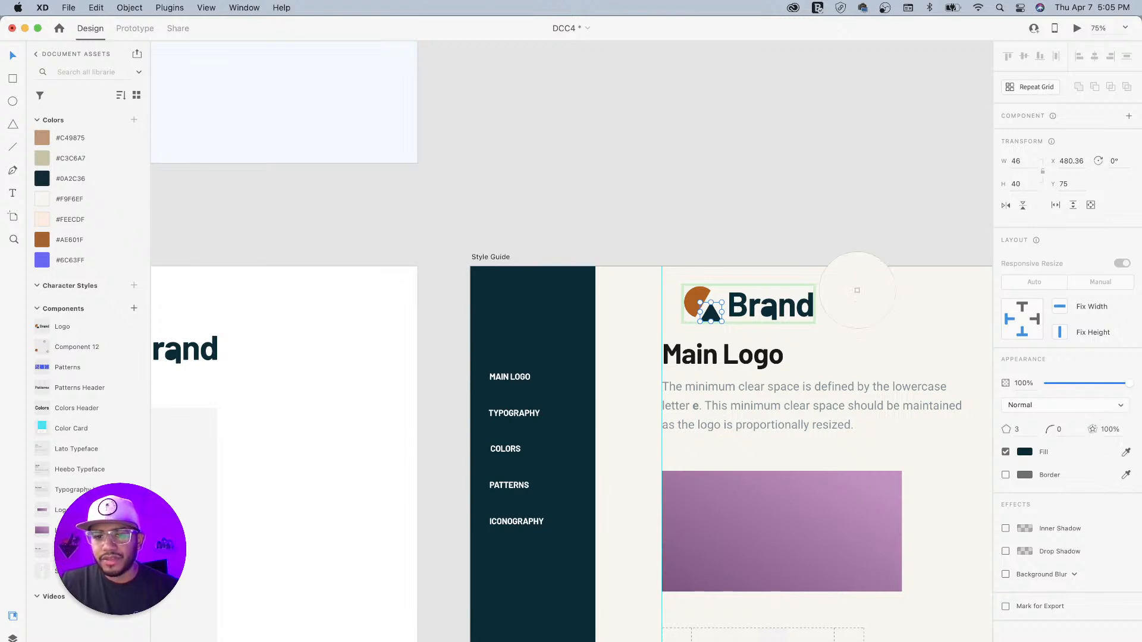
click(827, 298)
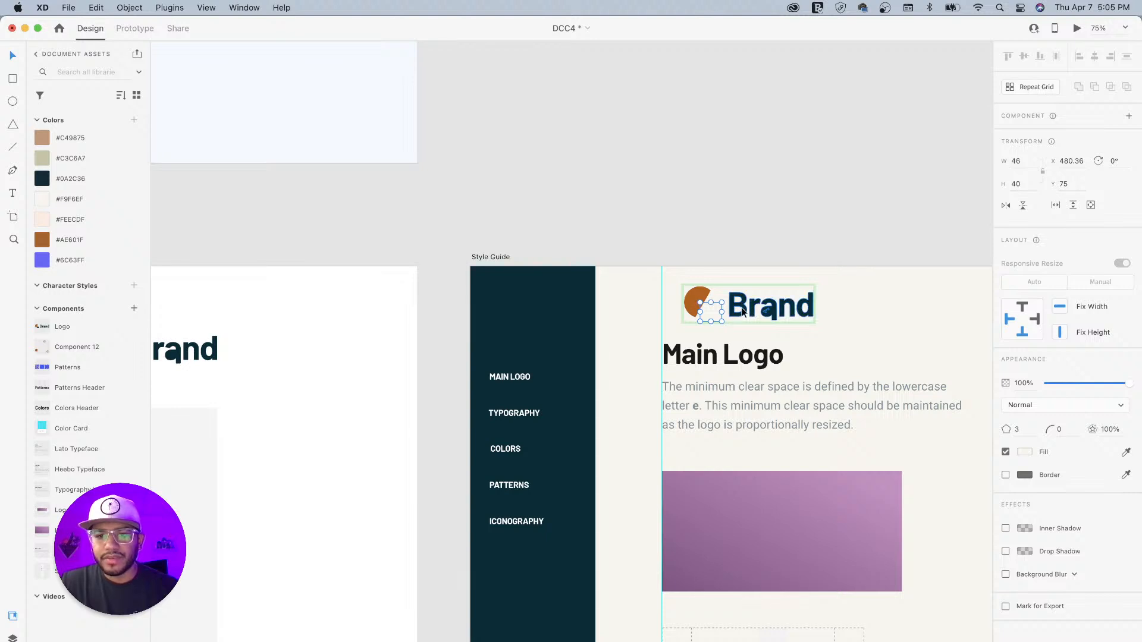
click(744, 310)
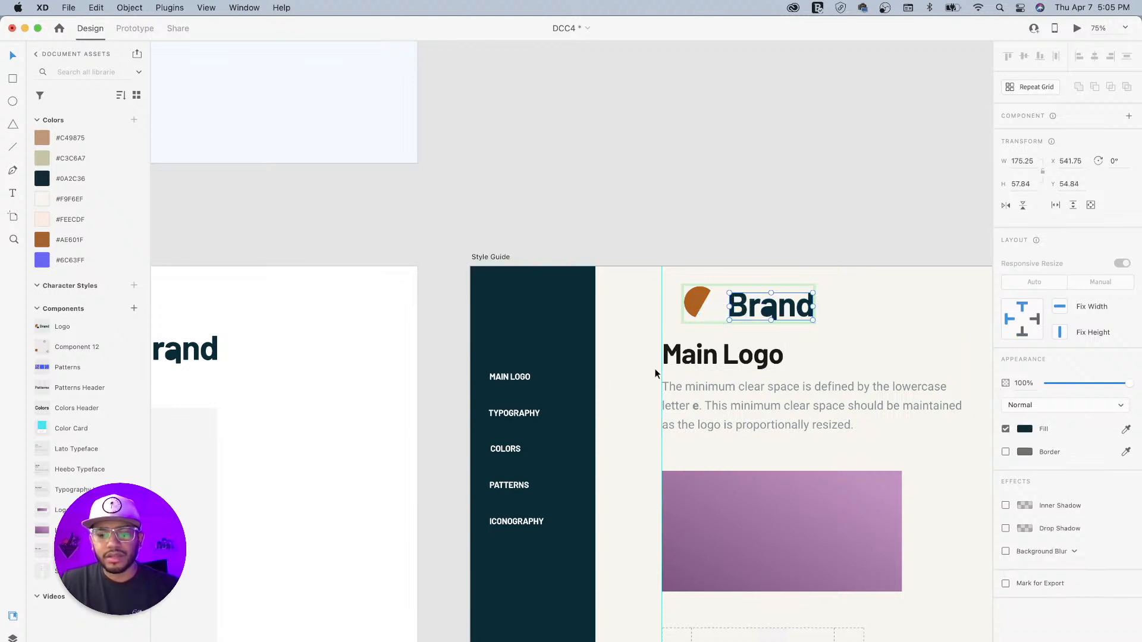
click(871, 310)
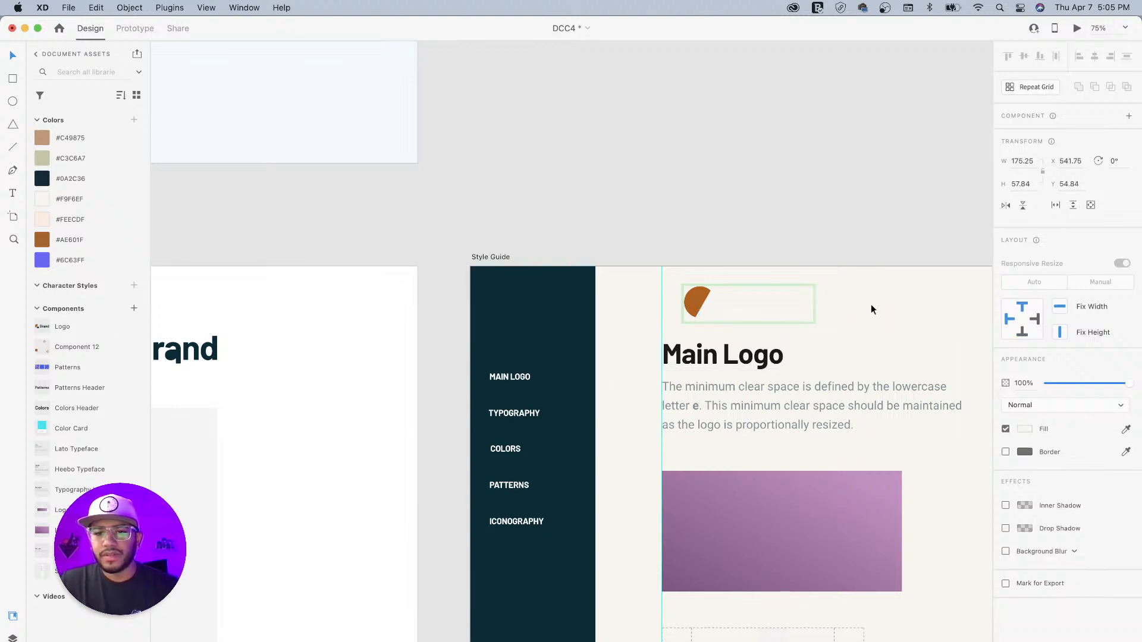
click(665, 205)
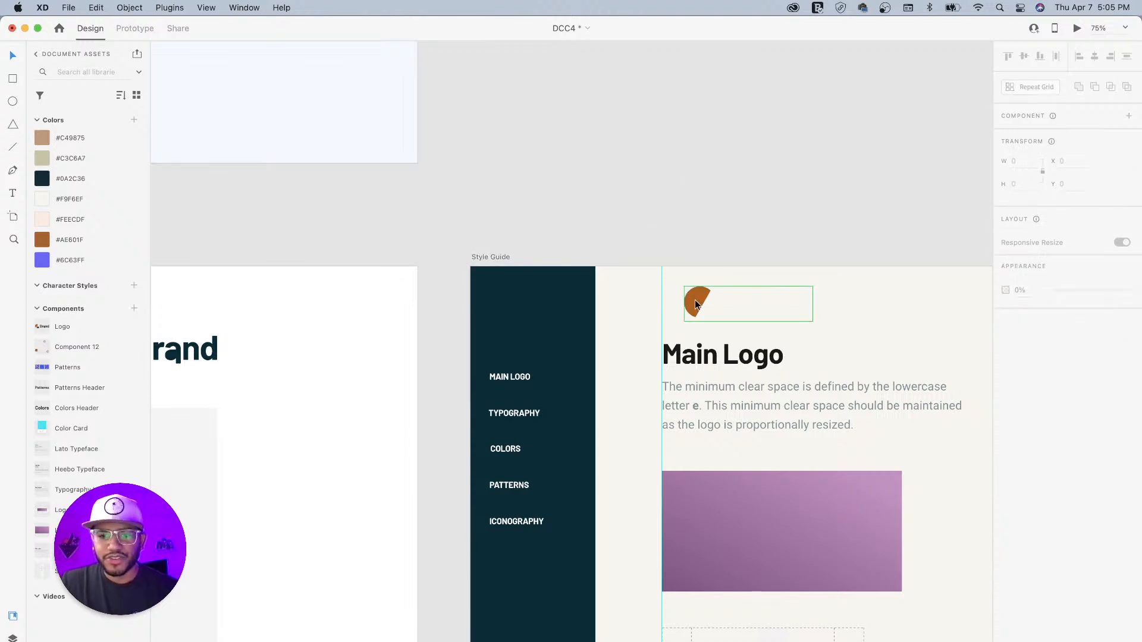
drag(697, 305, 507, 311)
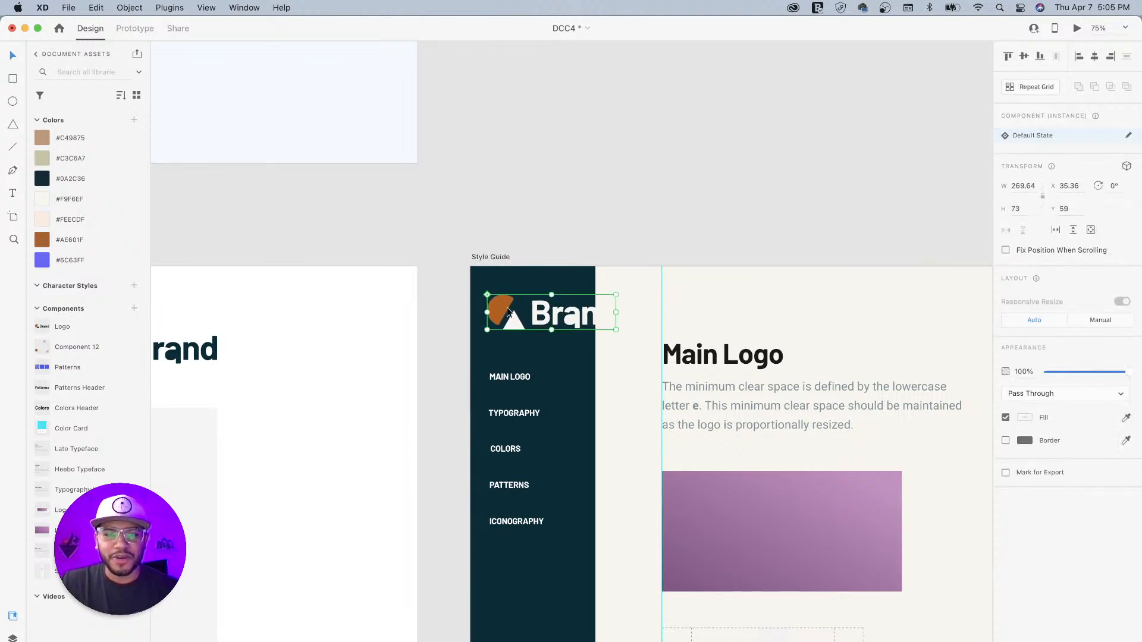
Step: Try to shrink the logo component instance to fit the sidebar width, and undo the resizing
drag(616, 295, 598, 299)
key(super+z)
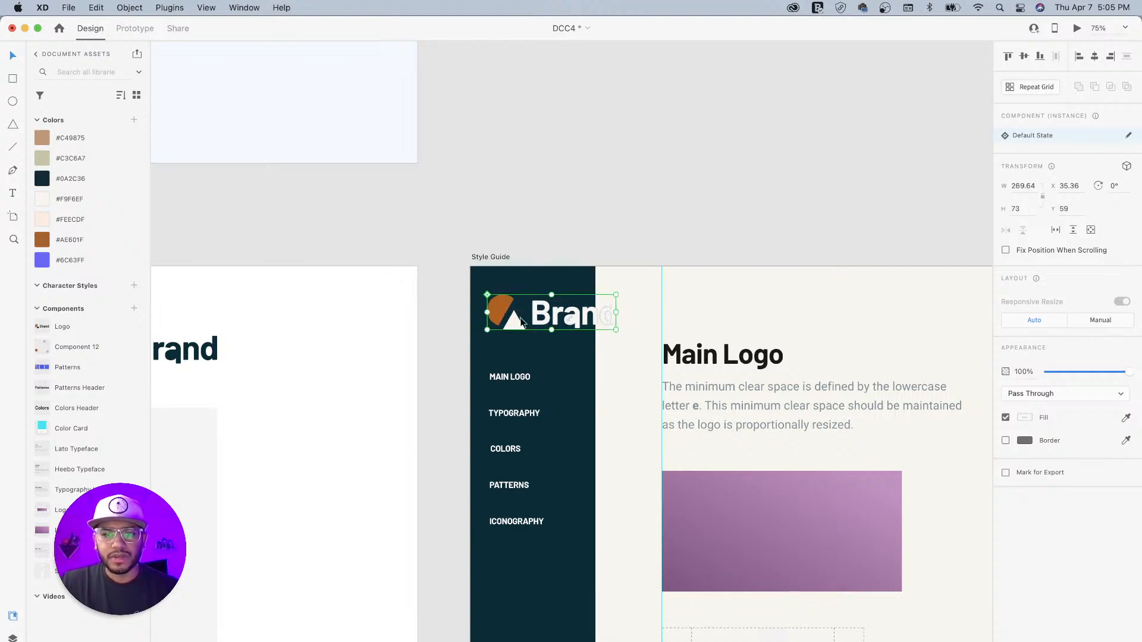
scroll(559, 315, up, 1)
right_click(502, 306)
click(609, 483)
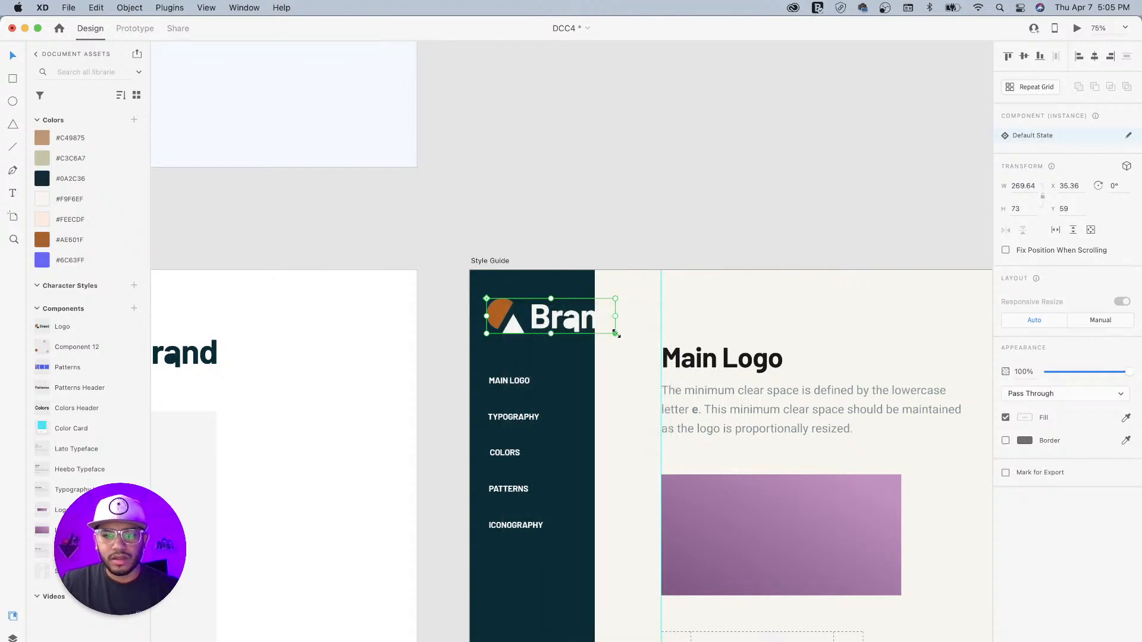
drag(616, 334, 611, 333)
key(super+z)
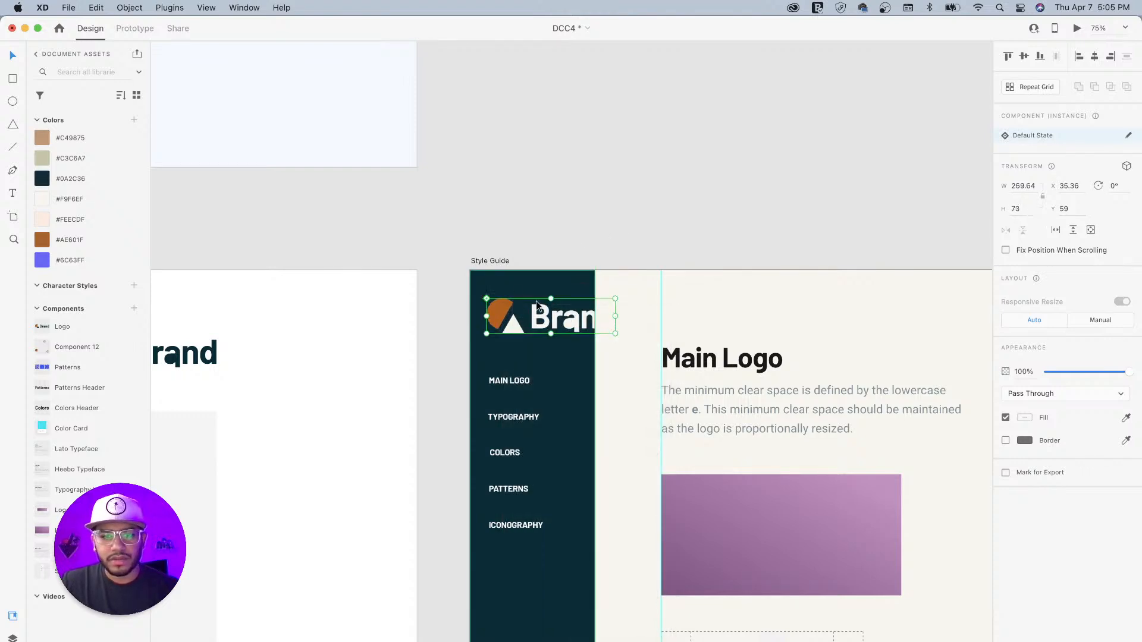
Step: Ungroup the logo component instance in the sidebar into its separate shapes
right_click(501, 306)
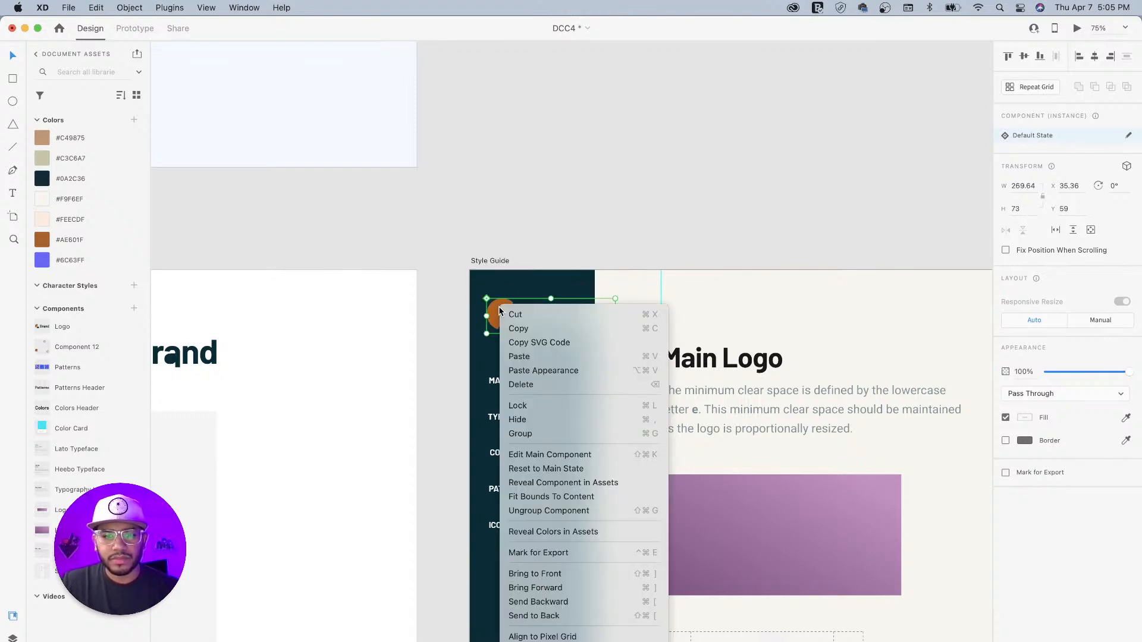
click(551, 512)
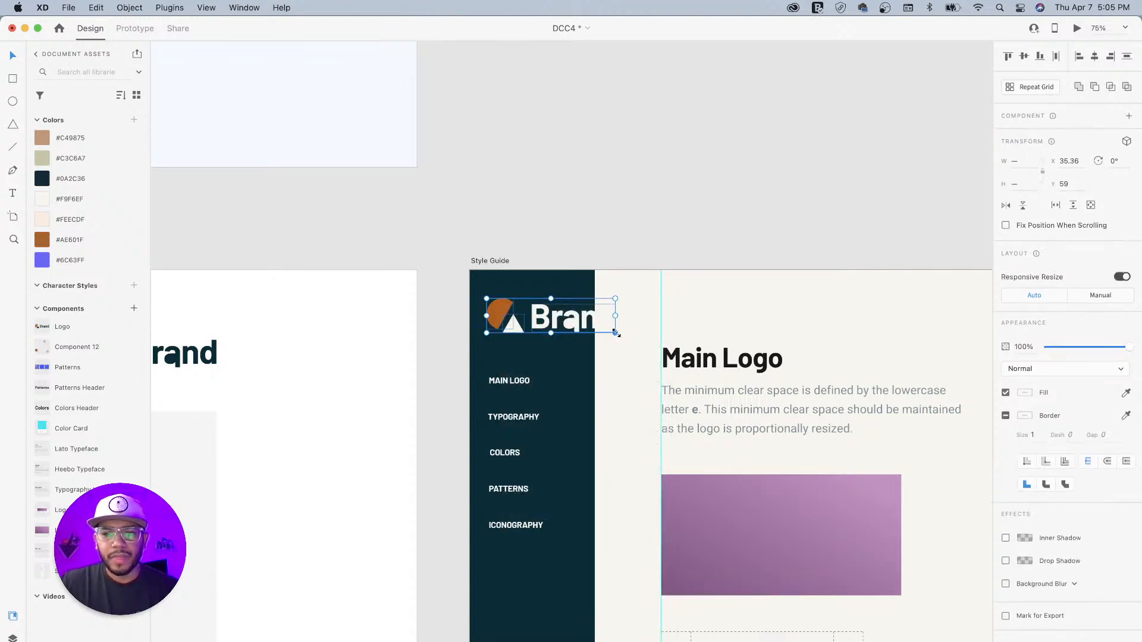
Step: Shrink the ungrouped Brand logo to fit the sidebar width and move it down closer to the sidebar labels
drag(617, 334, 573, 317)
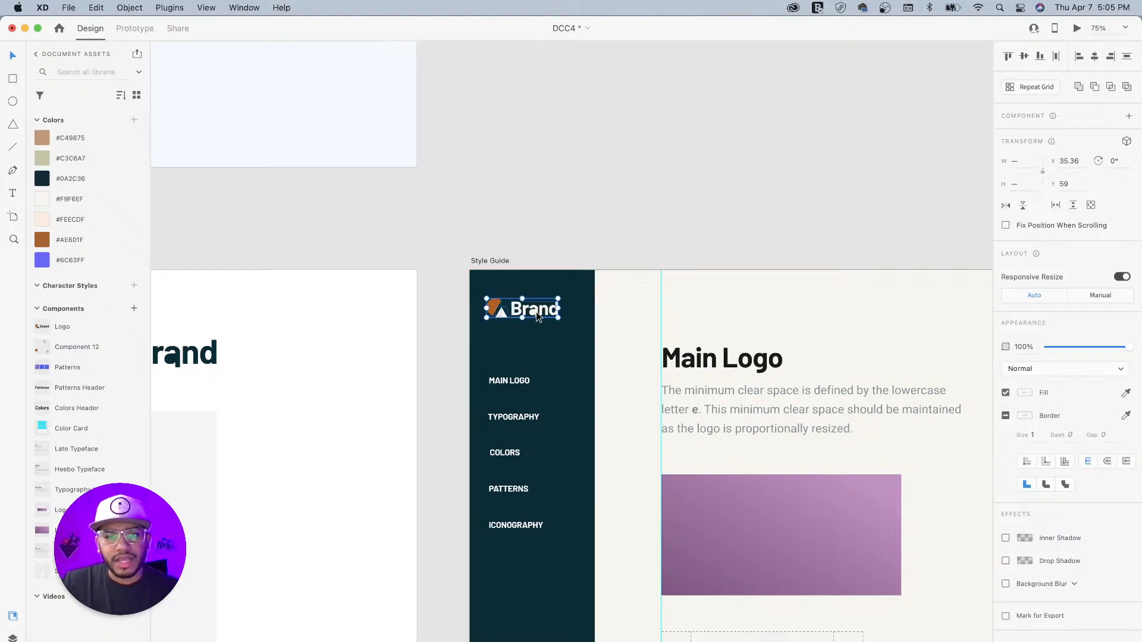
drag(487, 306, 495, 335)
click(651, 191)
scroll(651, 192, down, 8)
scroll(651, 191, right, 3)
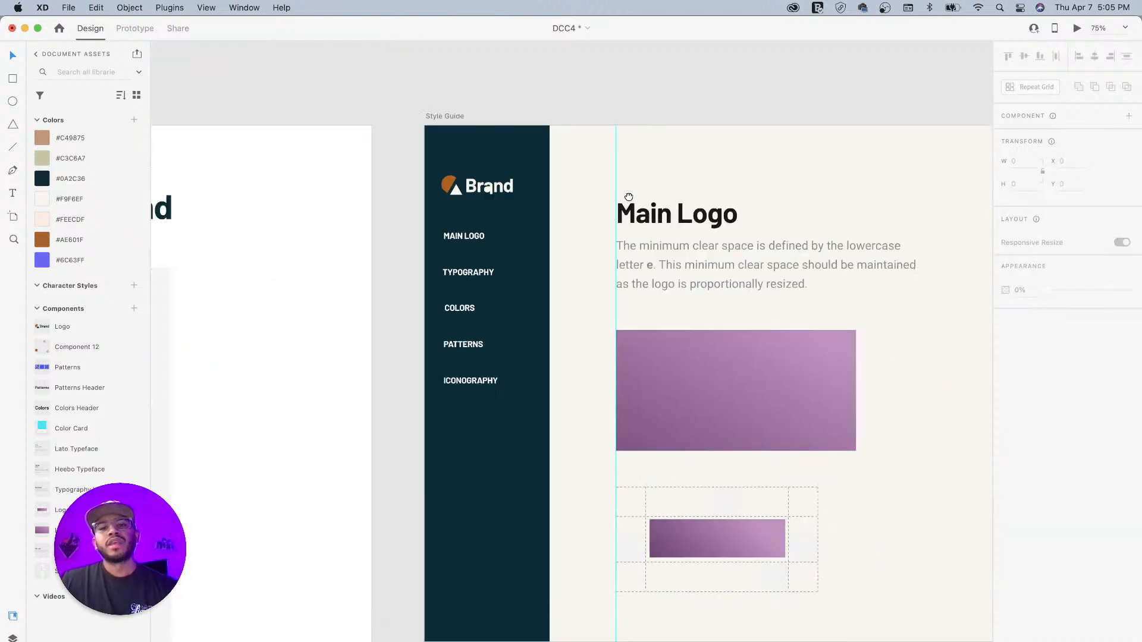
Step: Fill the large rectangle below the Main Logo text and the small clear-space rectangle with the rust-brown swatch from the original guide
scroll(659, 288, up, 5)
key(super+minus)
key(super+minus)
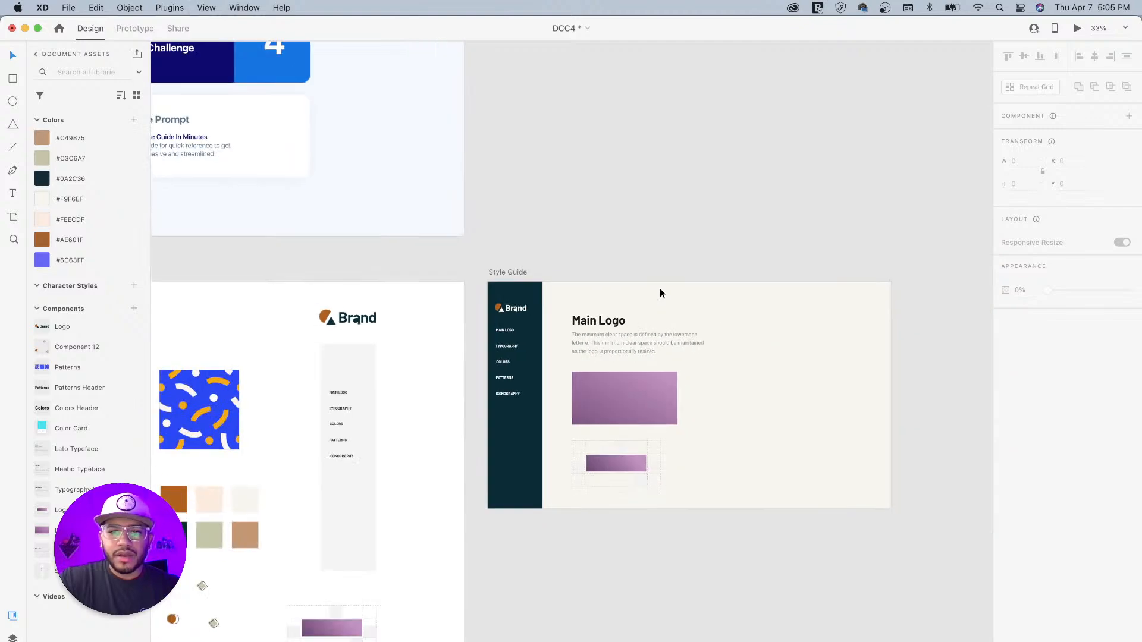
scroll(599, 362, down, 5)
scroll(599, 362, left, 2)
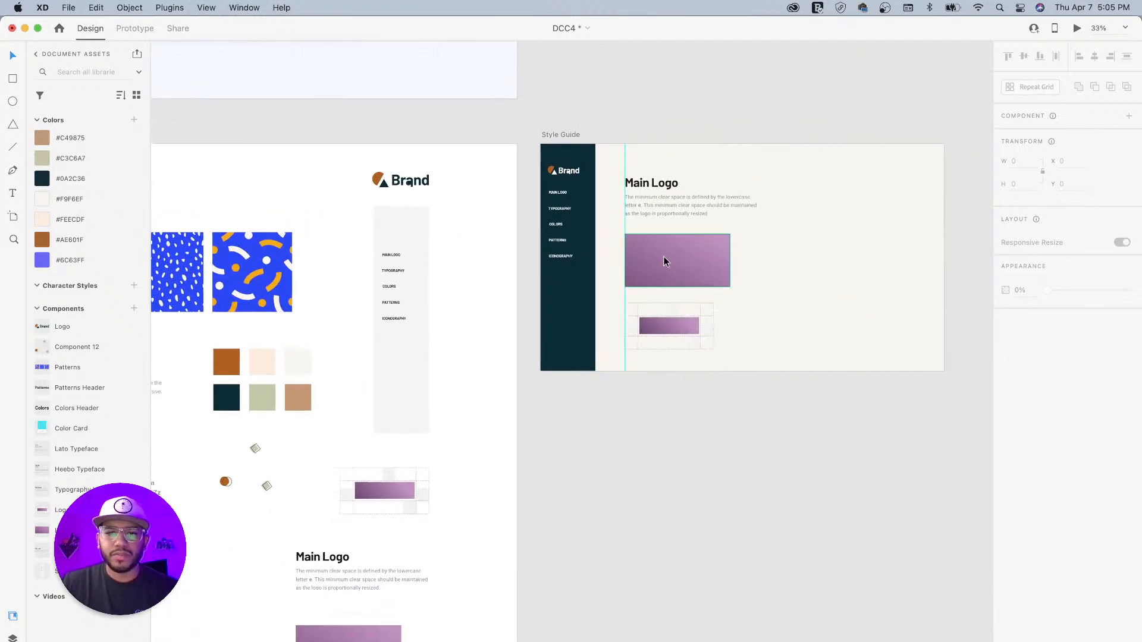
click(682, 260)
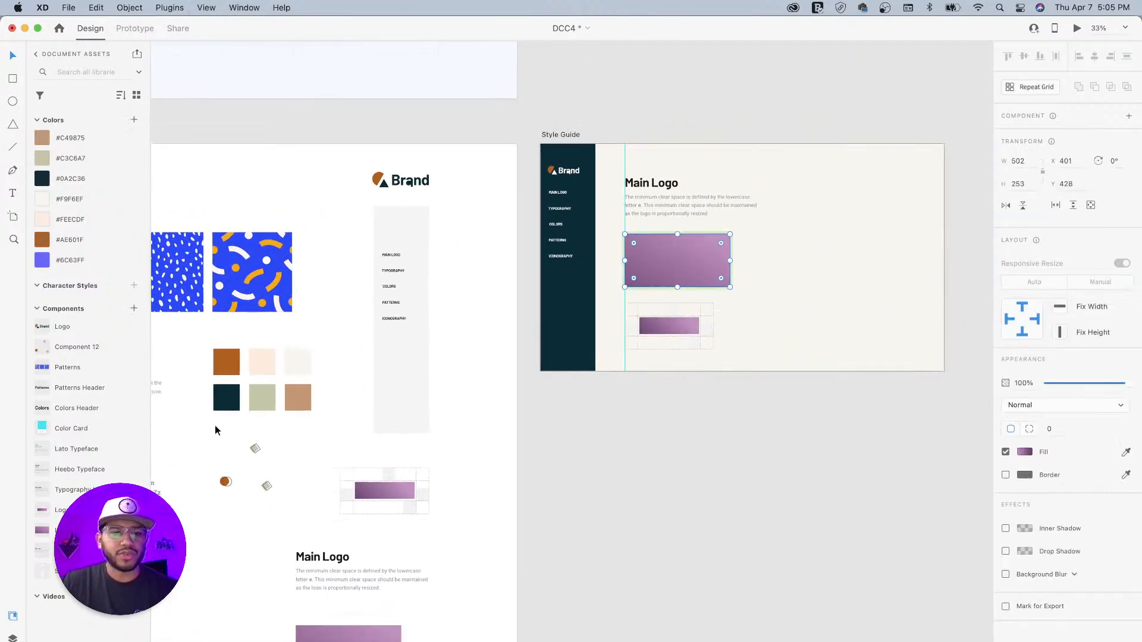
key(i)
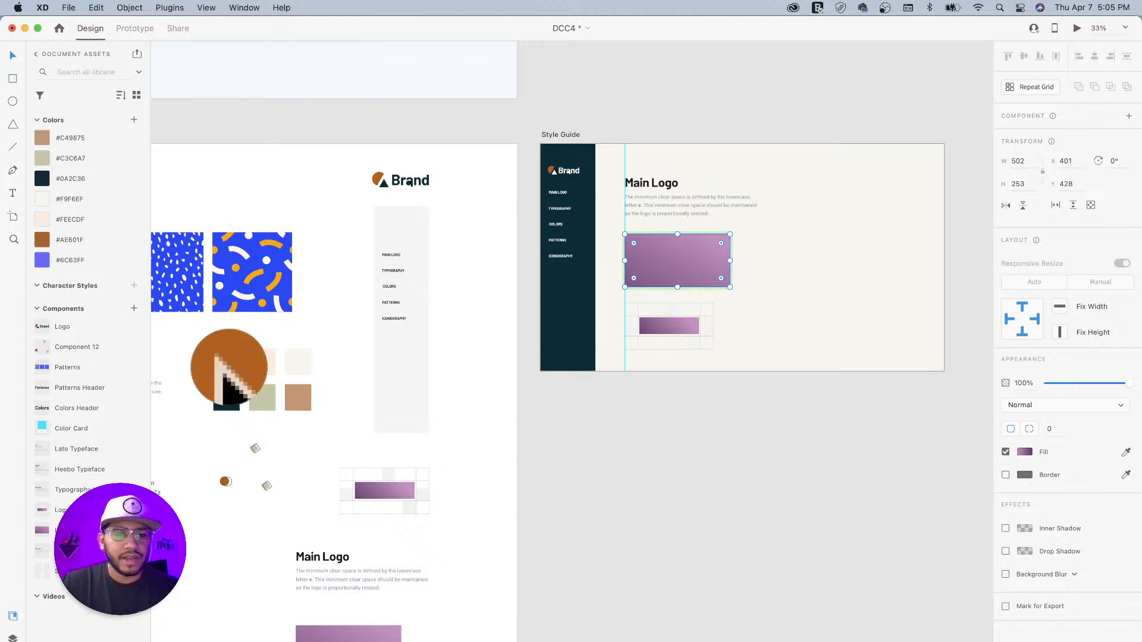
click(229, 360)
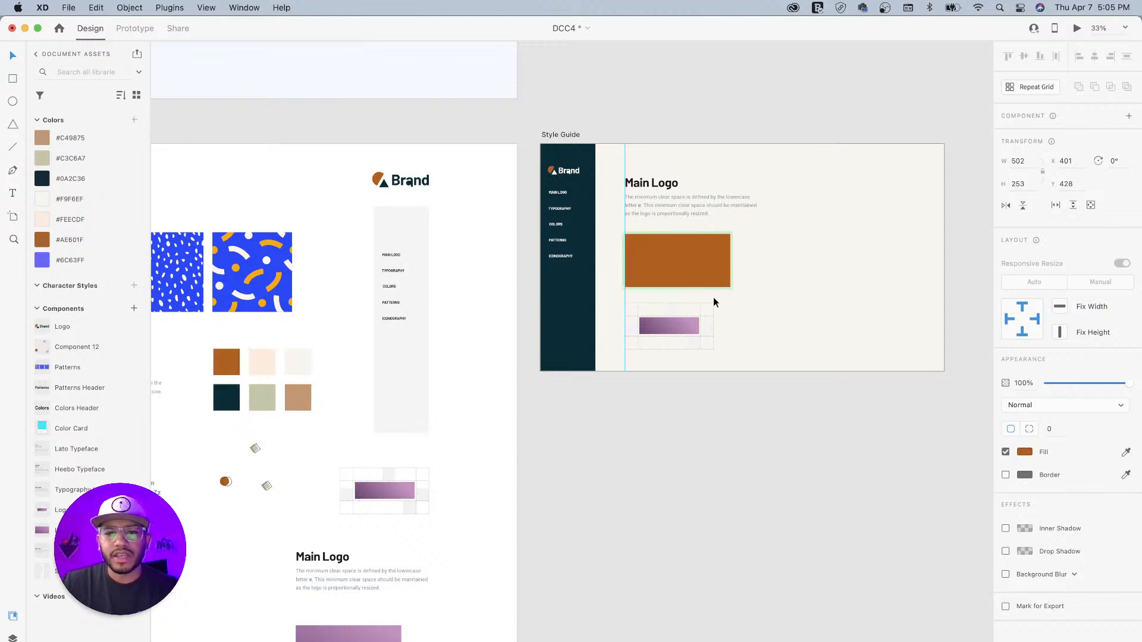
double_click(668, 324)
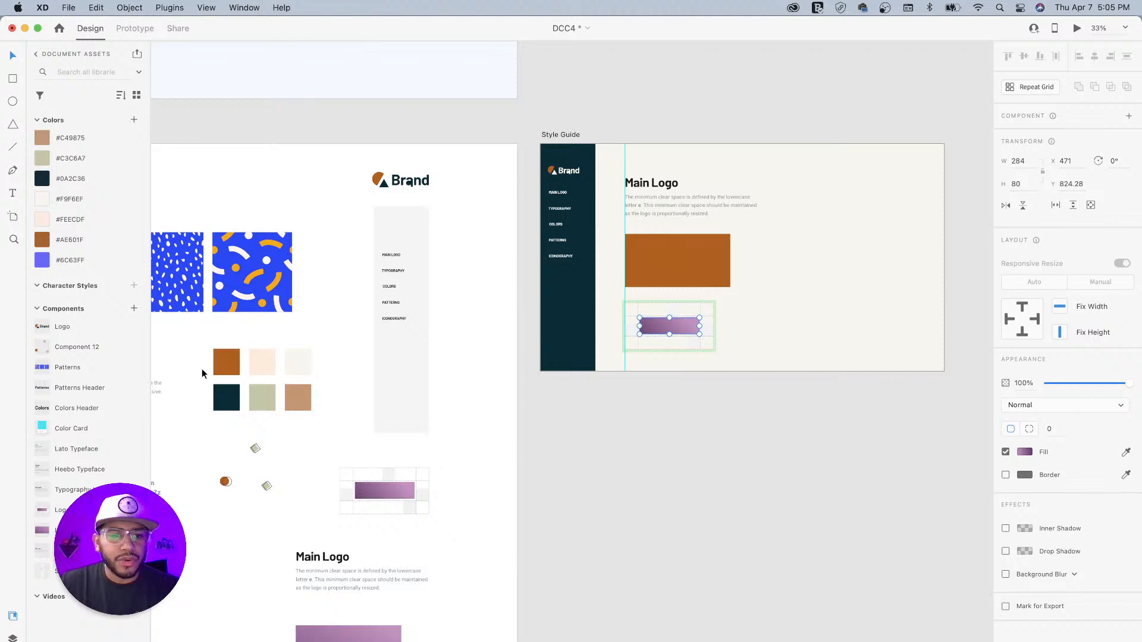
key(i)
click(228, 362)
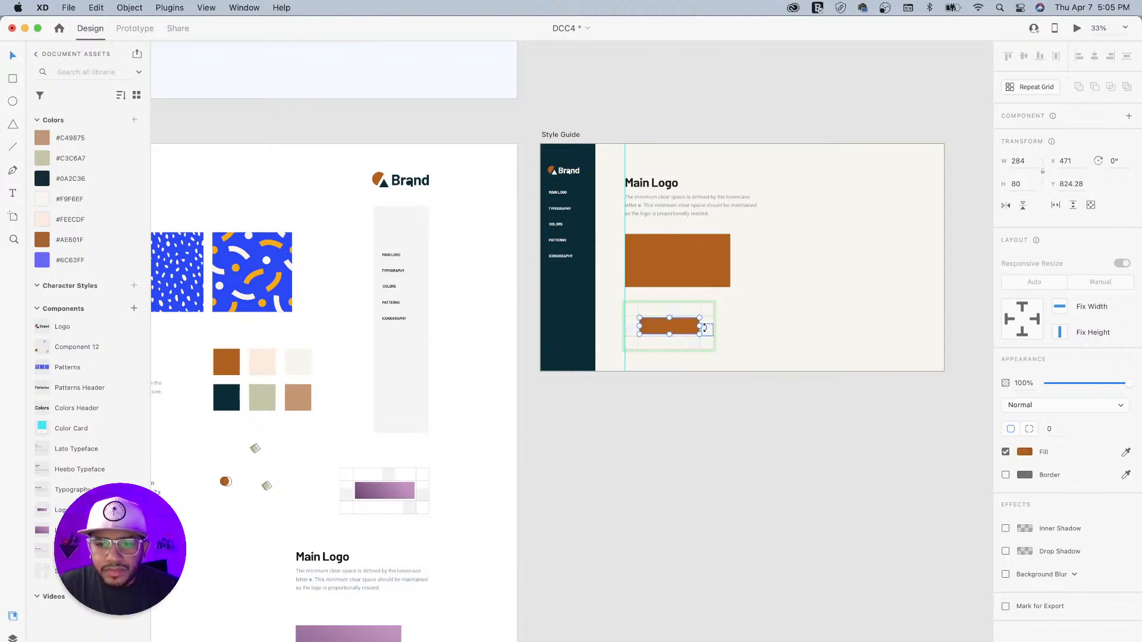
Step: Fill the four small spacer squares around the clear-space rectangle with the sage-green swatch
click(707, 335)
shift+click(693, 342)
shift+click(674, 313)
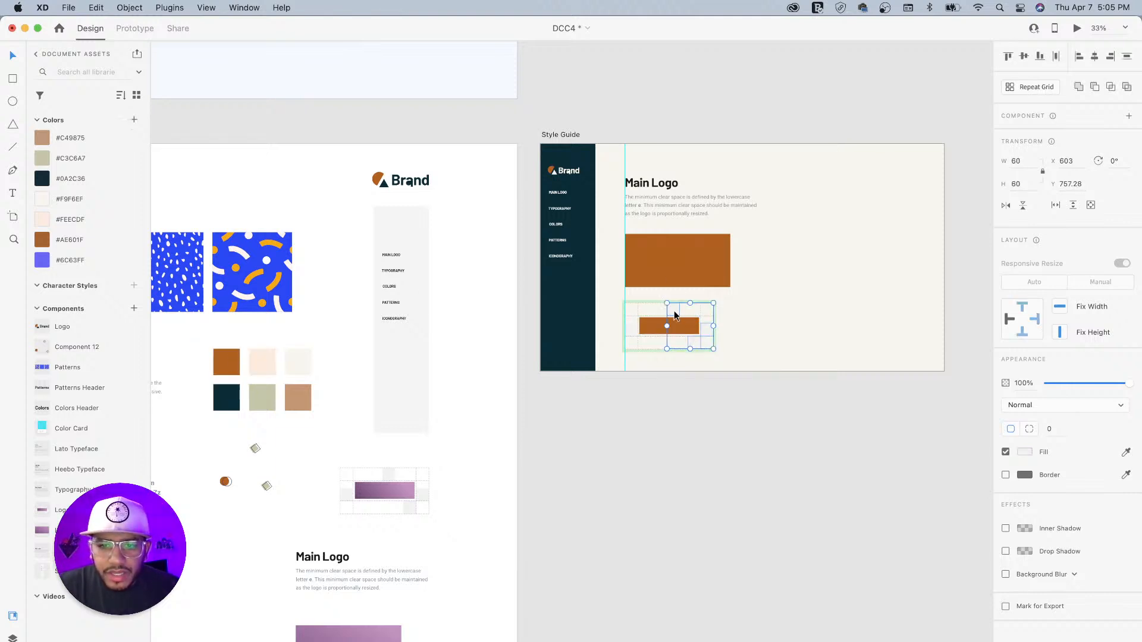
shift+click(632, 335)
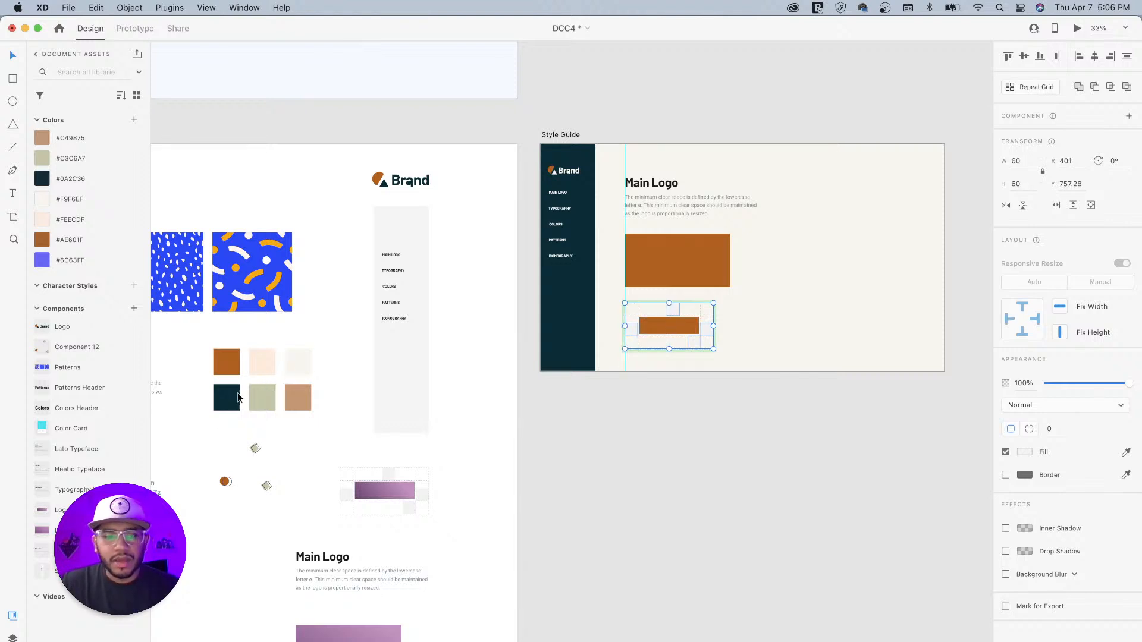
key(i)
click(263, 398)
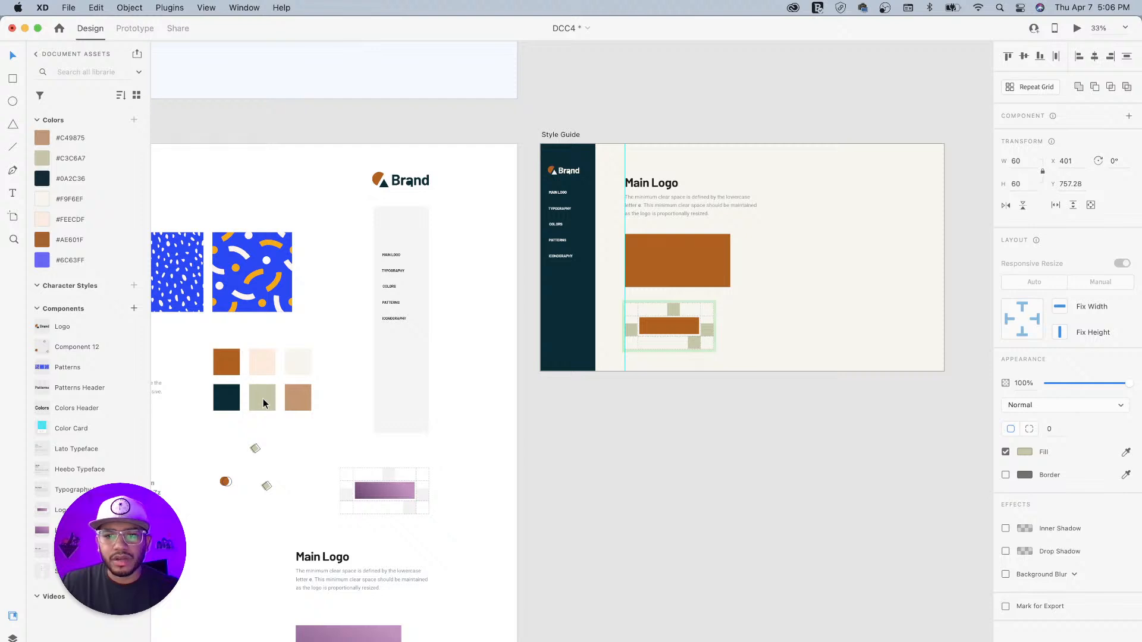
Step: Try the off-white, dark teal and tan swatches on the four spacer squares, and reapply the sage green
key(i)
click(293, 369)
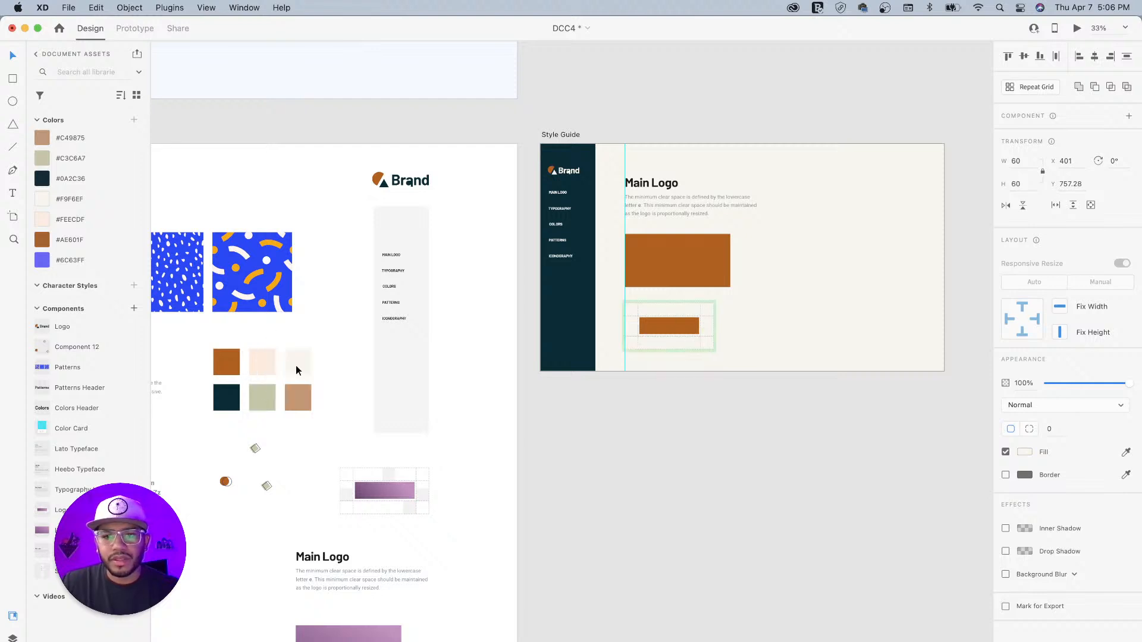
key(i)
click(229, 394)
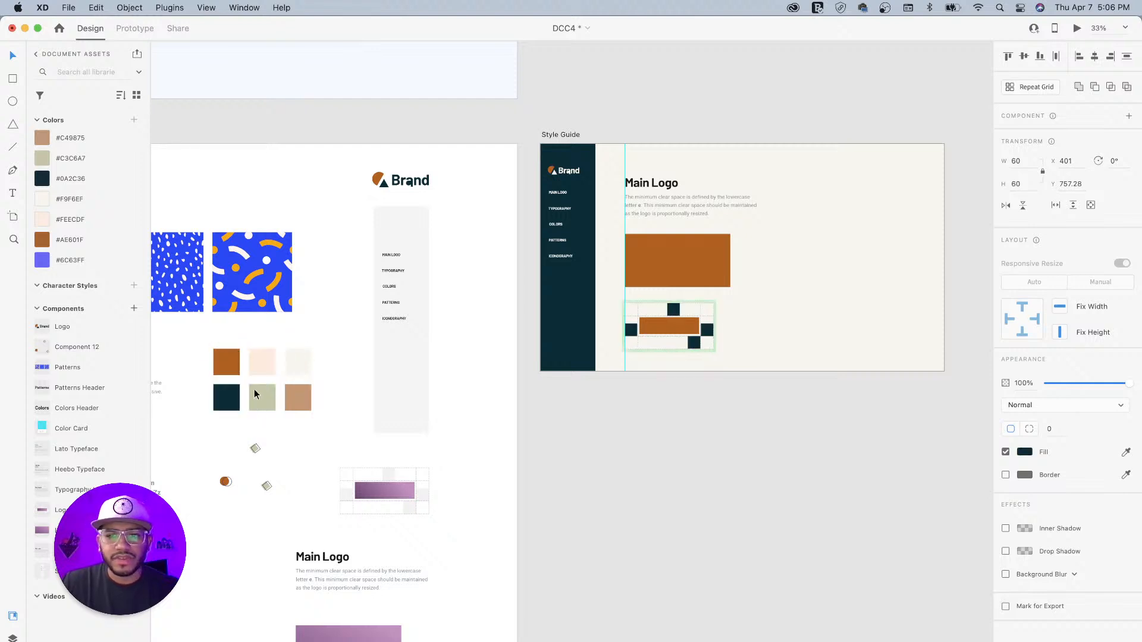
key(i)
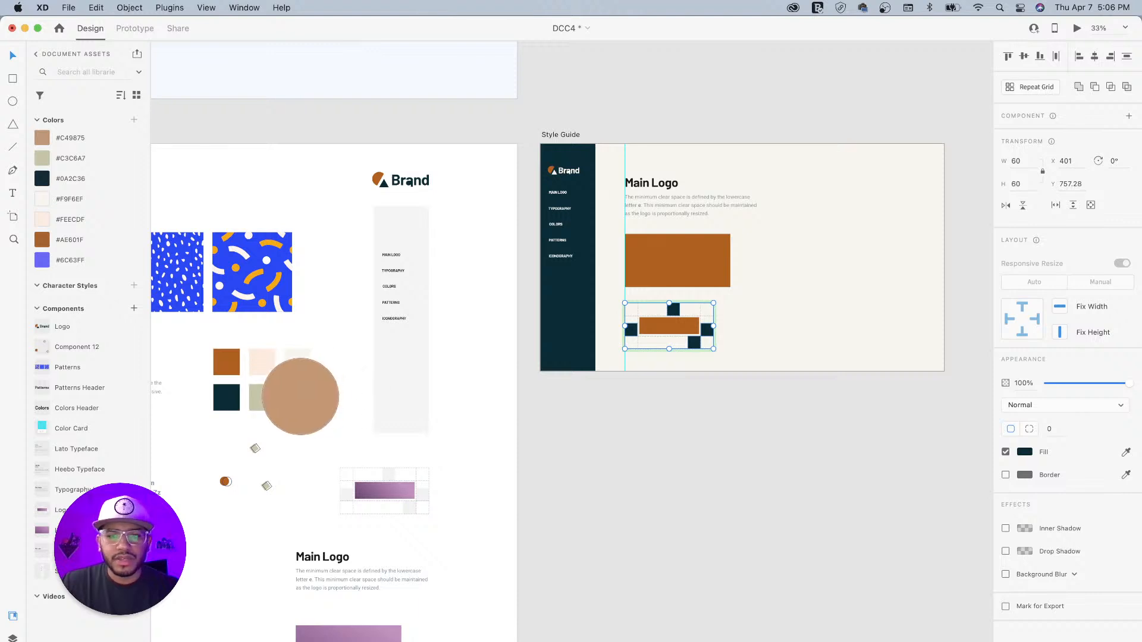
click(300, 396)
key(i)
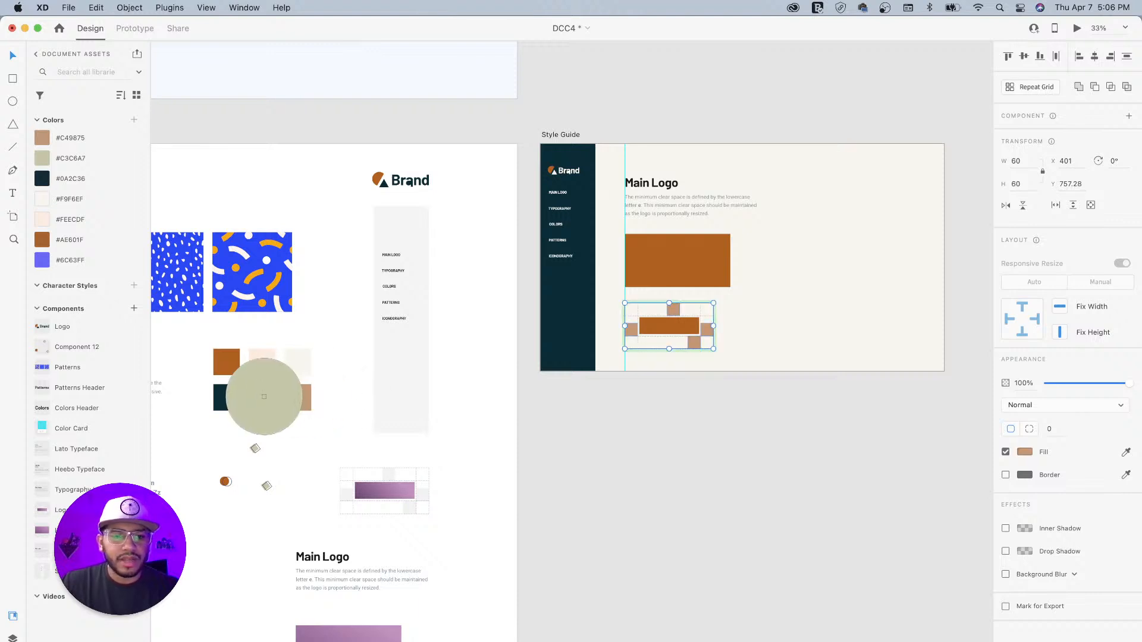
click(263, 396)
click(670, 429)
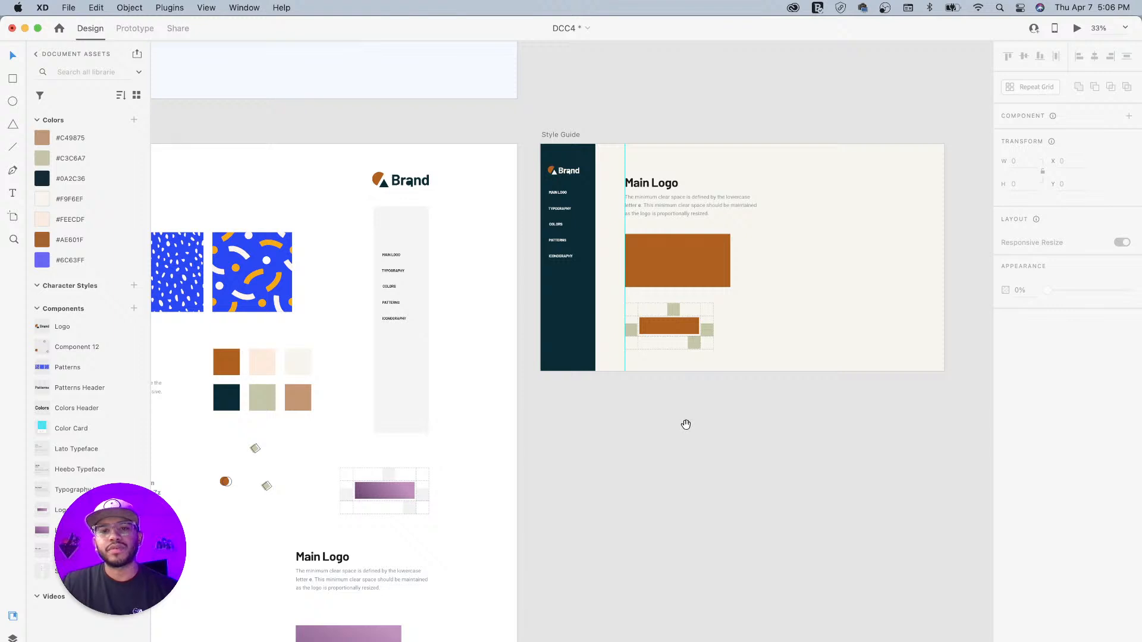
Step: Copy the decorative shapes component to the Style Guide artboard, beside the large rectangle at about X 1359, Y 516
scroll(671, 395, left, 3)
click(327, 424)
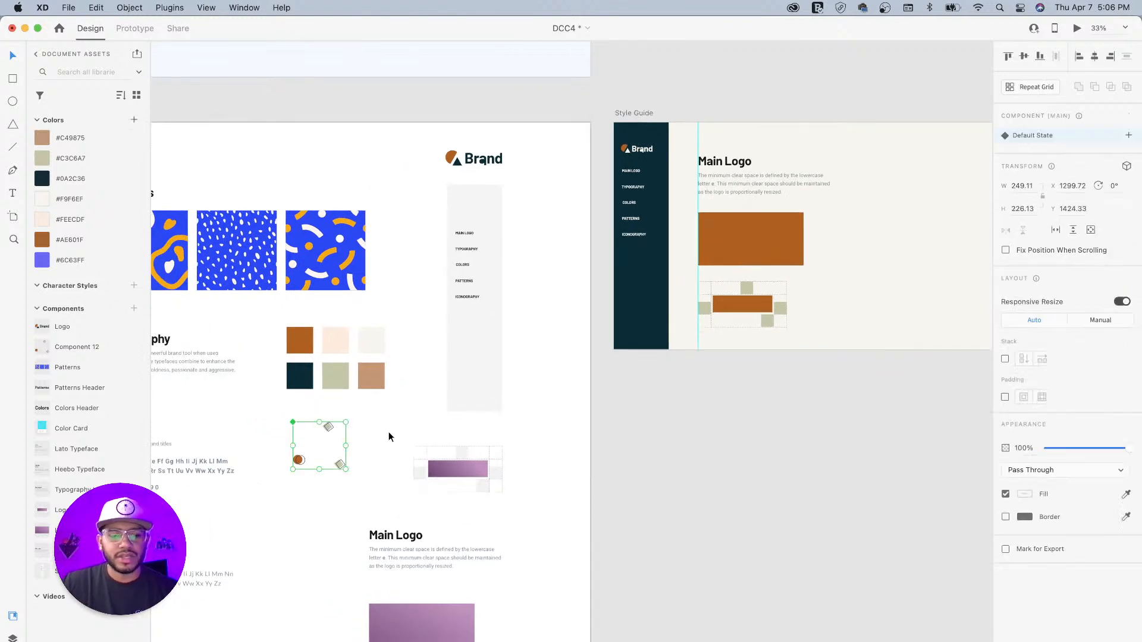
key(super+c)
scroll(653, 458, right, 5)
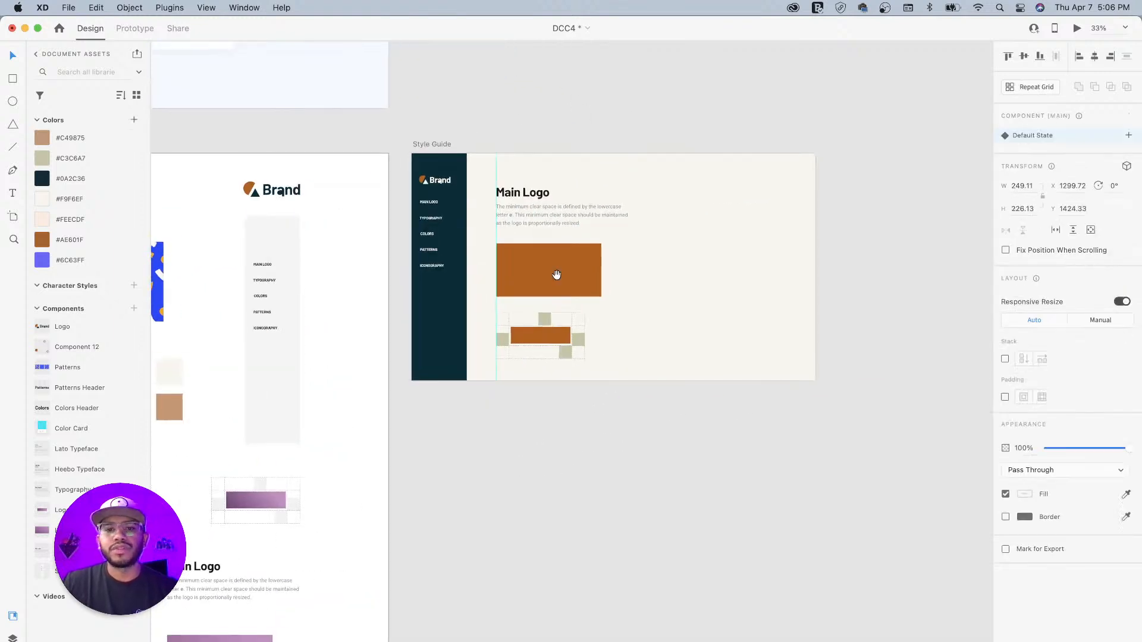
click(443, 144)
key(super+v)
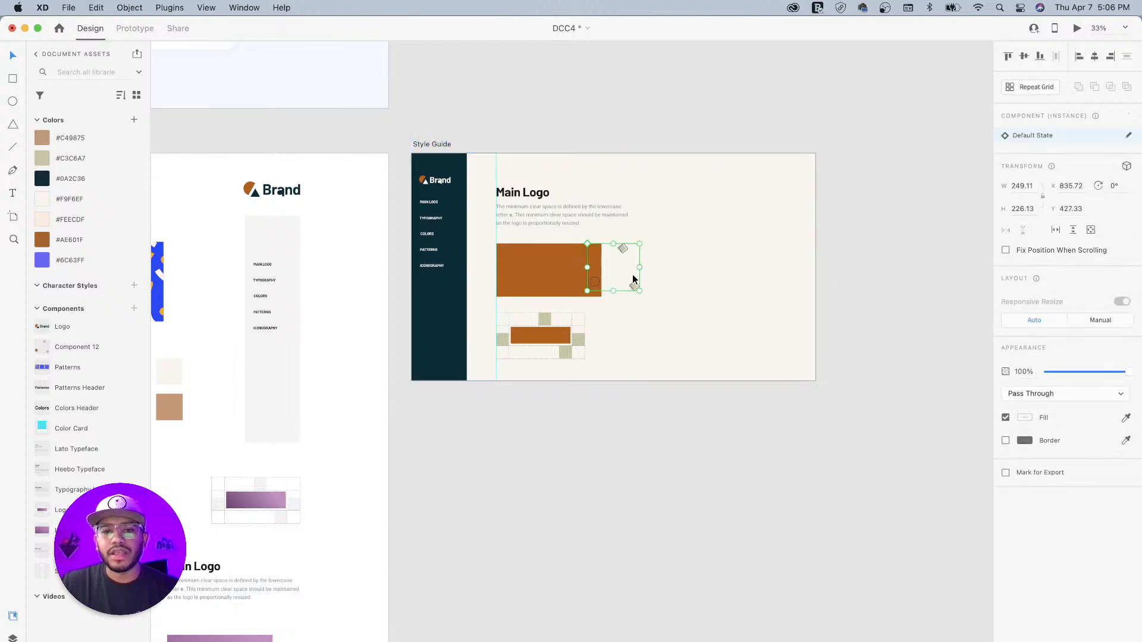
drag(627, 249, 733, 267)
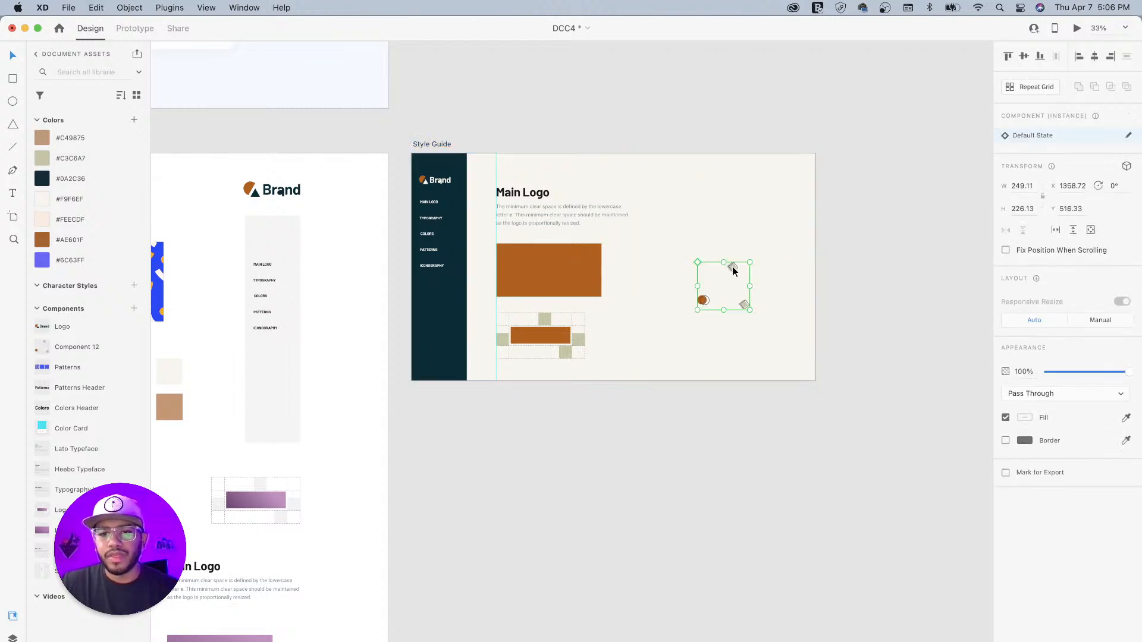
Step: Ungroup the copied decorative shapes component and enlarge its shapes to about three times their size
right_click(733, 267)
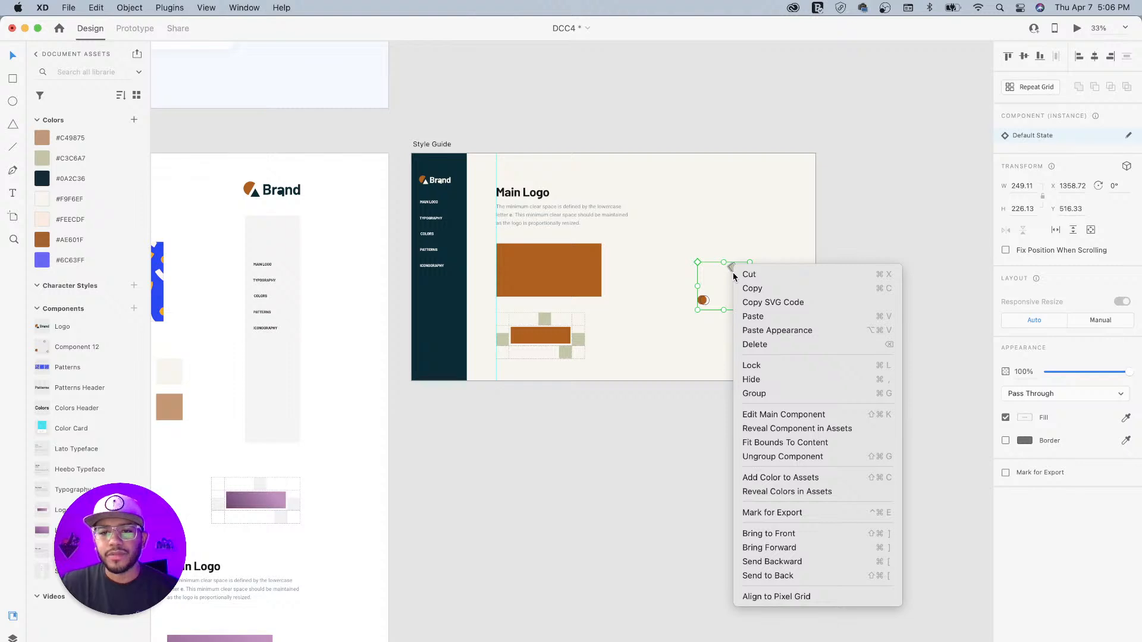
click(767, 457)
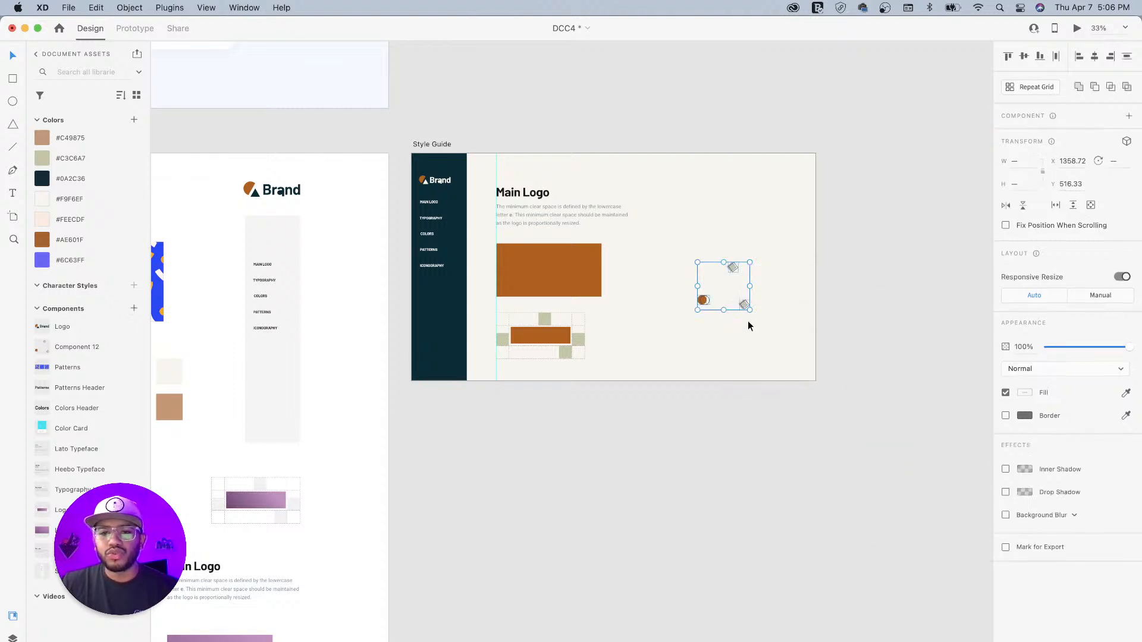
drag(750, 310, 903, 408)
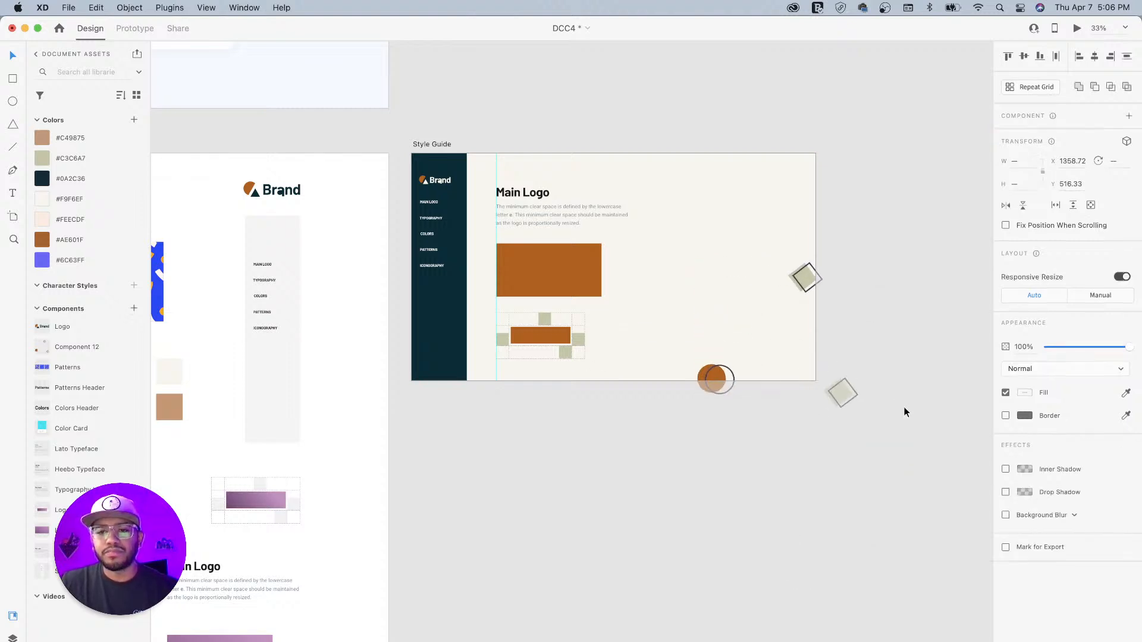
Step: Move the enlarged decorative shapes to about X 1206, Y 409 and lower their opacity to 19%
drag(801, 279, 771, 260)
drag(1126, 347, 1062, 353)
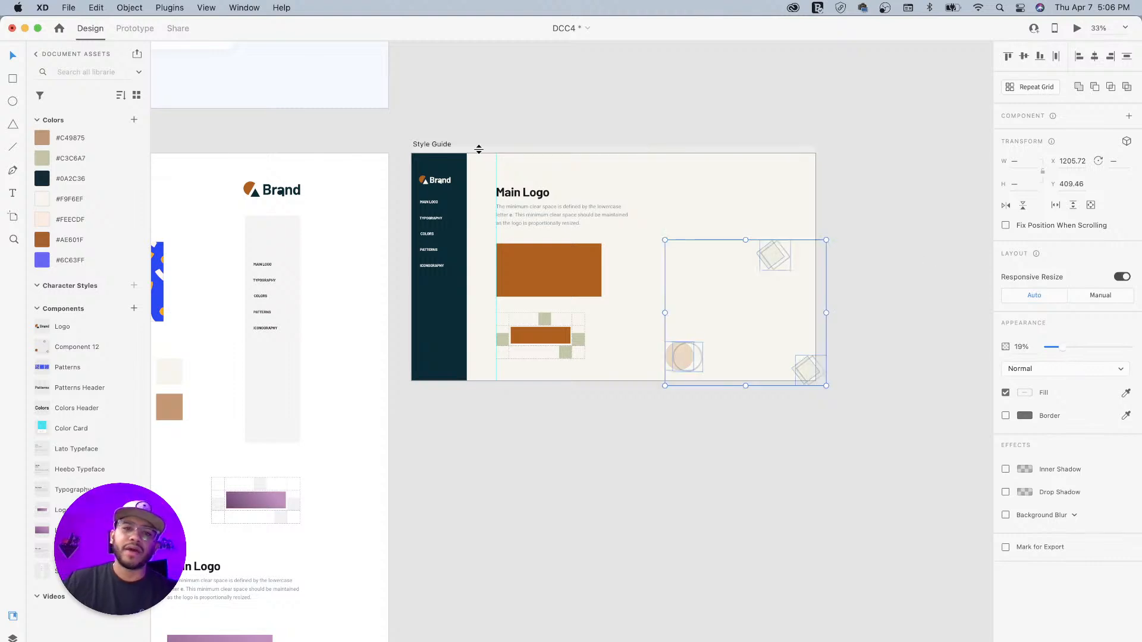
click(485, 119)
Step: Extend the Style Guide artboard downward to a height of about 3721
scroll(576, 133, left, 3)
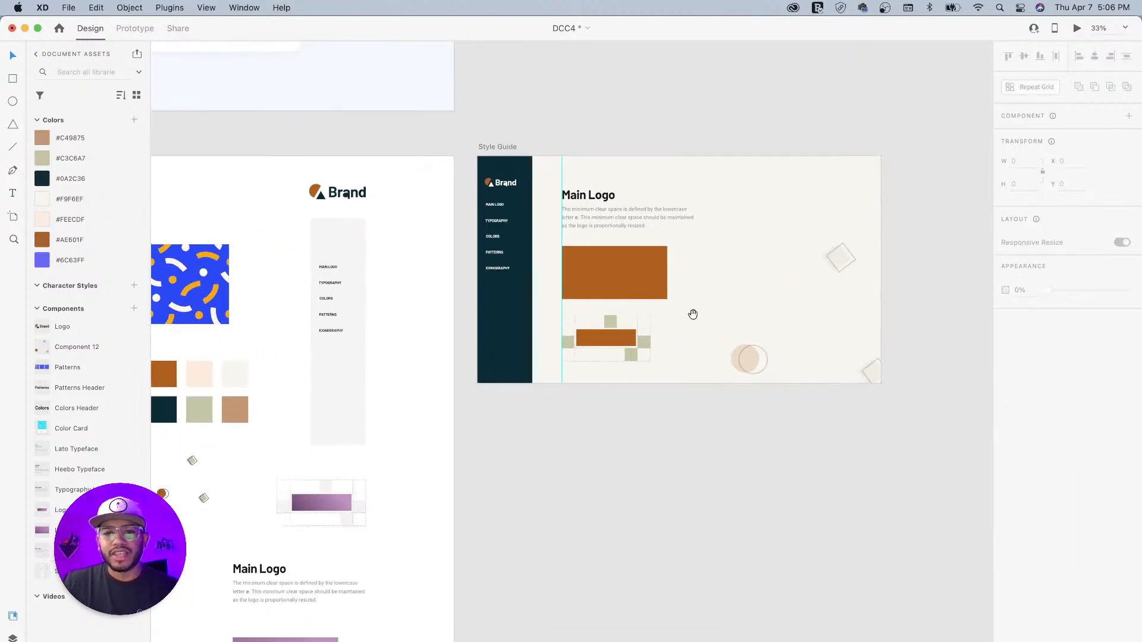
click(505, 146)
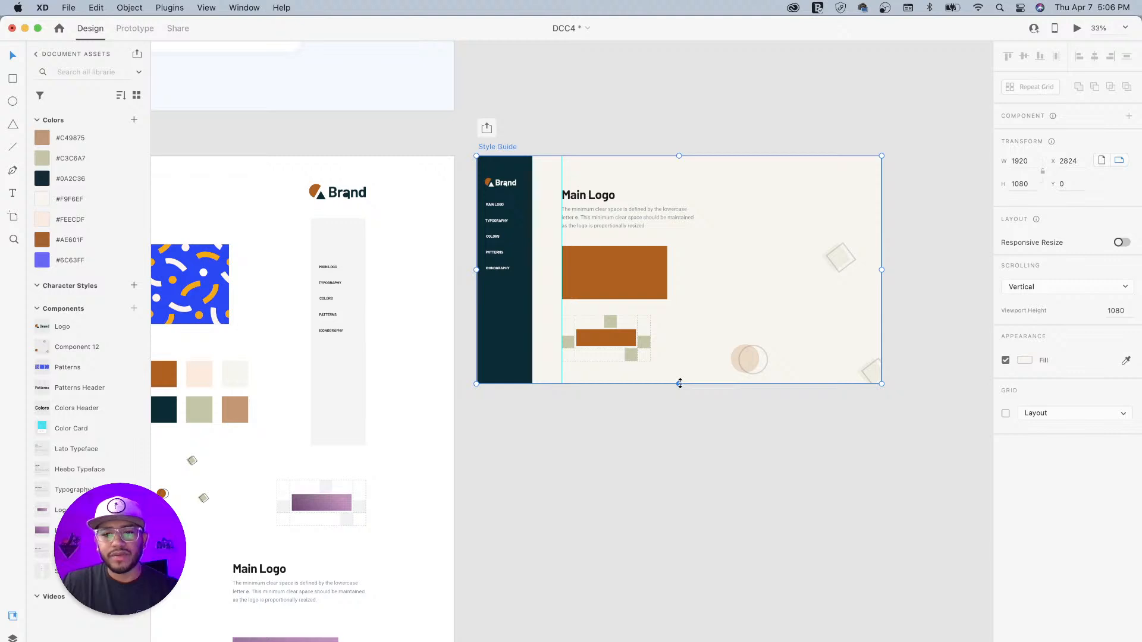
scroll(642, 339, right, 3)
scroll(642, 339, down, 2)
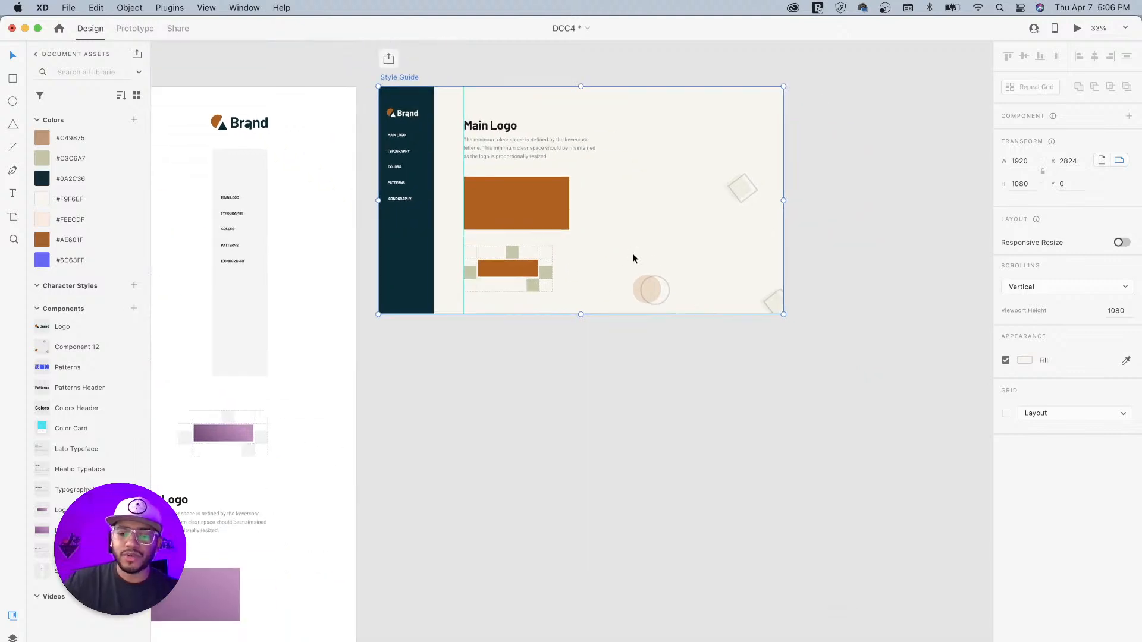
scroll(633, 252, down, 5)
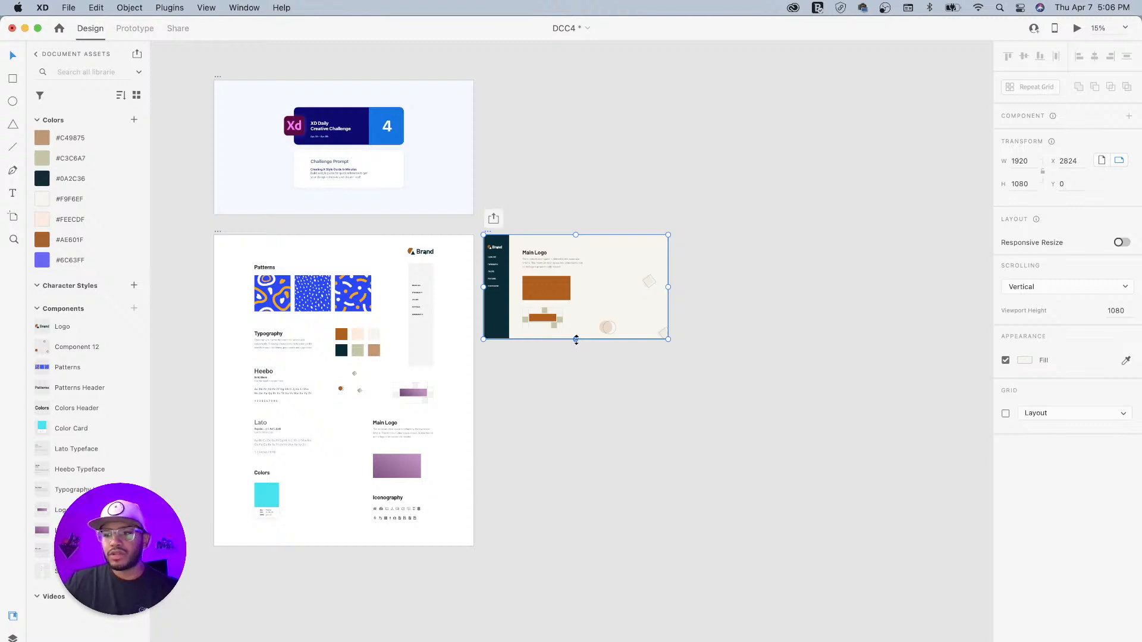
drag(576, 340, 588, 591)
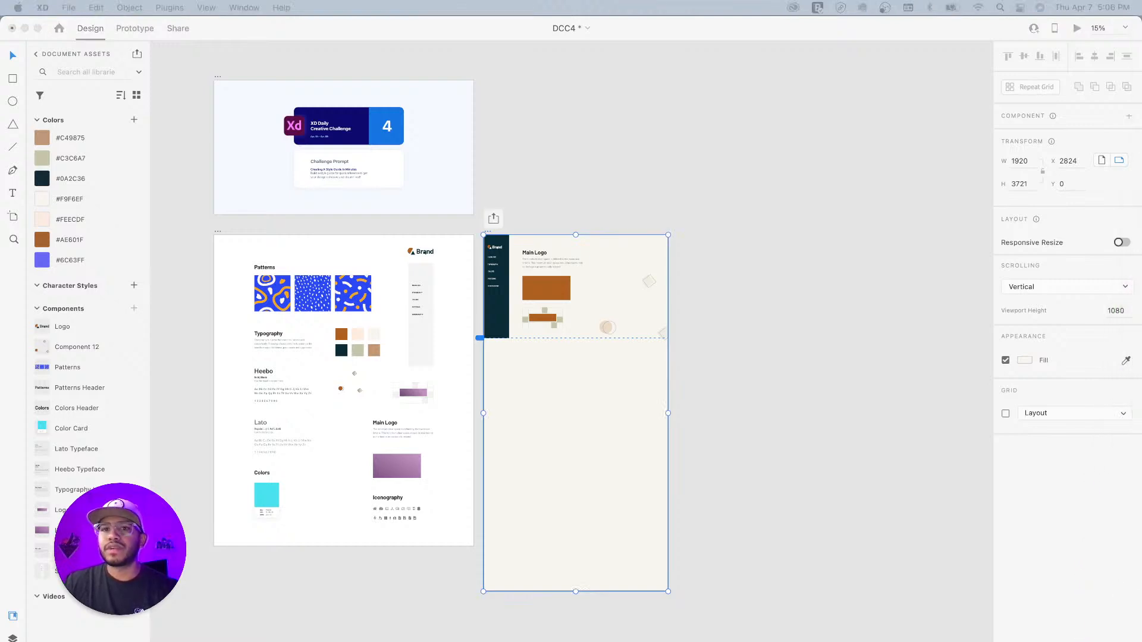
click(743, 323)
Step: Copy the Typography header and the Heebo and Lato typeface components to the Style Guide artboard, below the logo clear-space diagram
drag(598, 297, 745, 296)
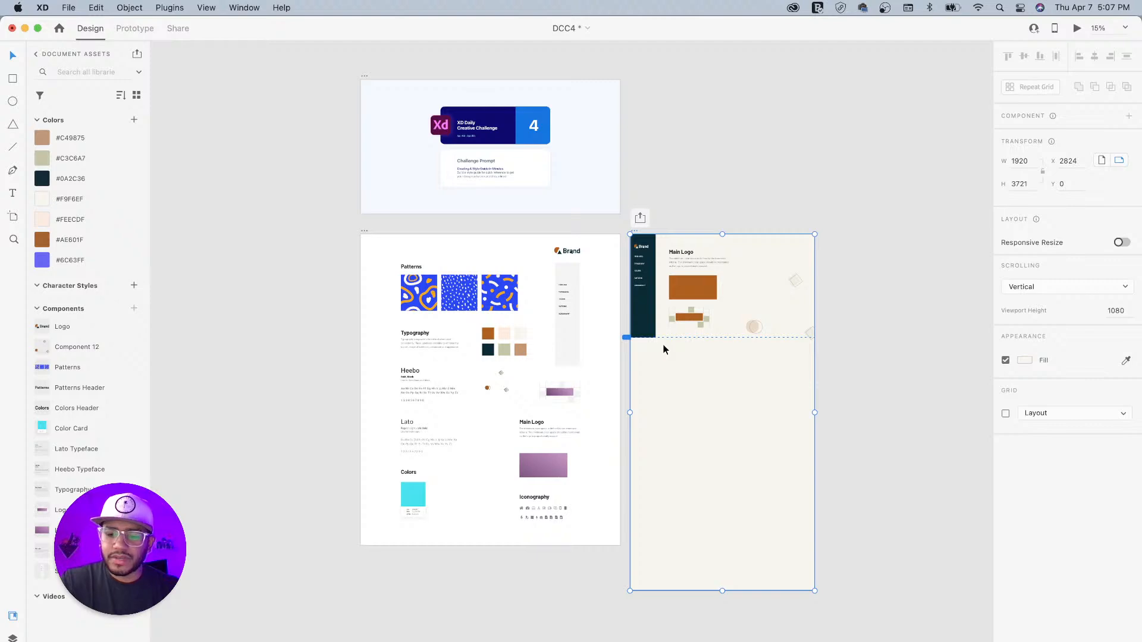
scroll(663, 344, up, 5)
drag(772, 244, 699, 159)
drag(527, 229, 533, 337)
drag(436, 337, 499, 267)
click(268, 269)
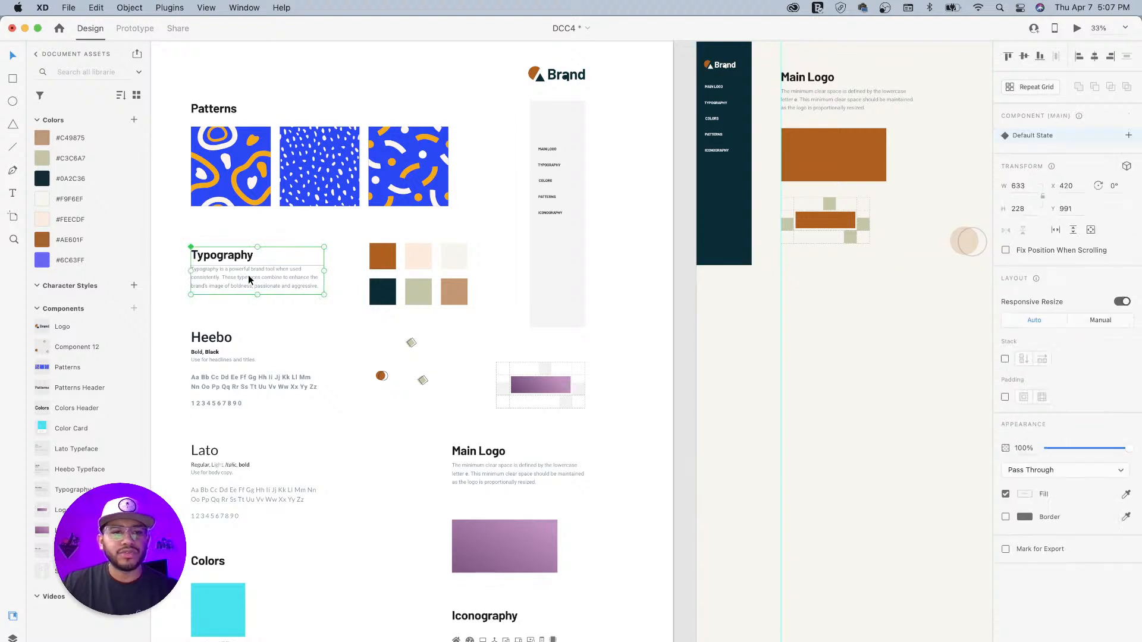
shift+click(234, 376)
shift+click(217, 457)
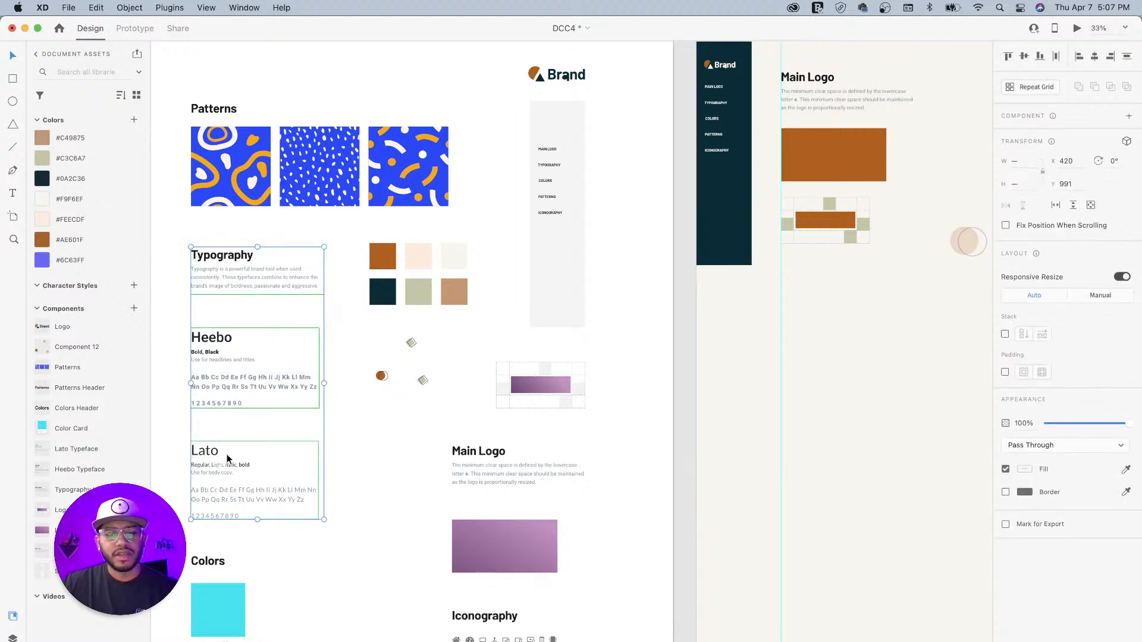
scroll(432, 396, right, 10)
scroll(423, 420, up, 1)
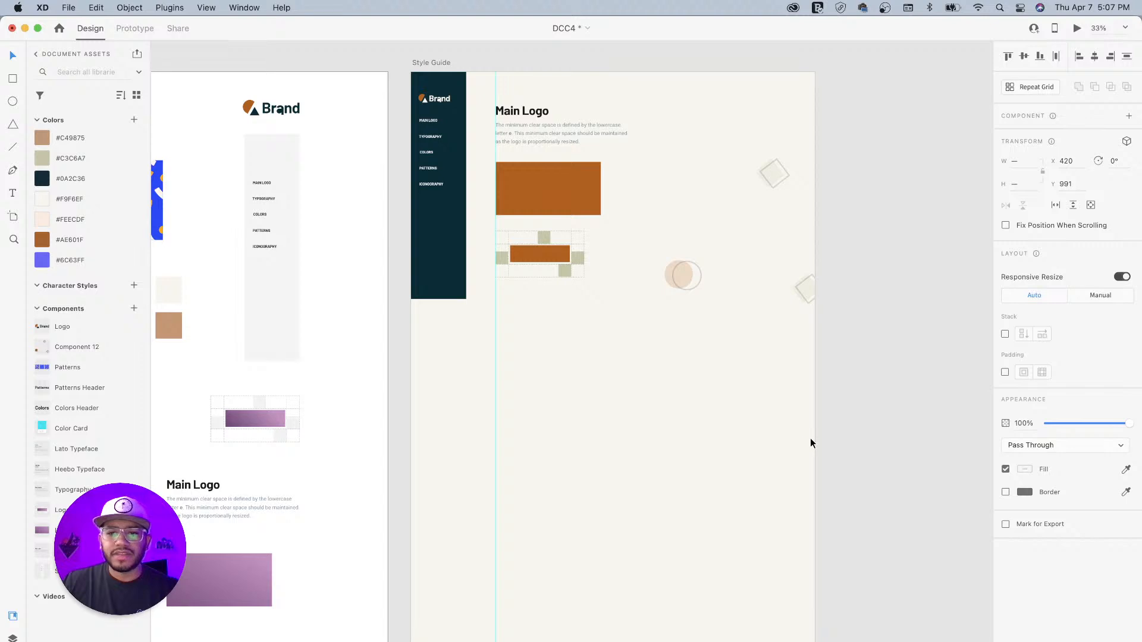
key(cmd+v)
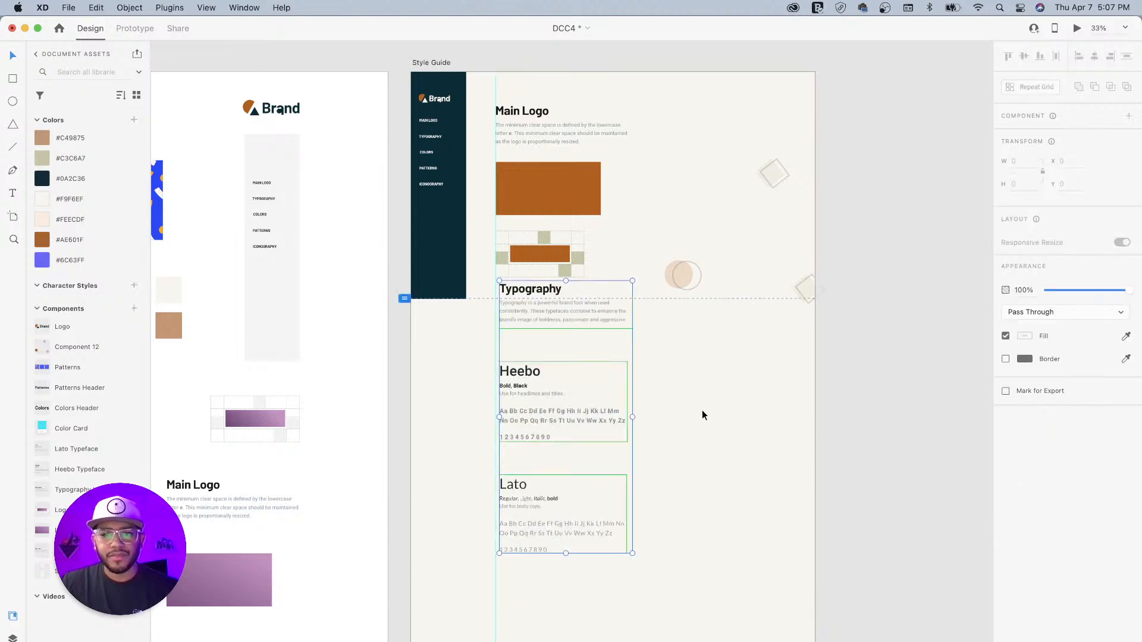
Step: Move the Typography header and both typeface components down together to about X 420, Y 1287, below the logo section
drag(531, 319, 528, 372)
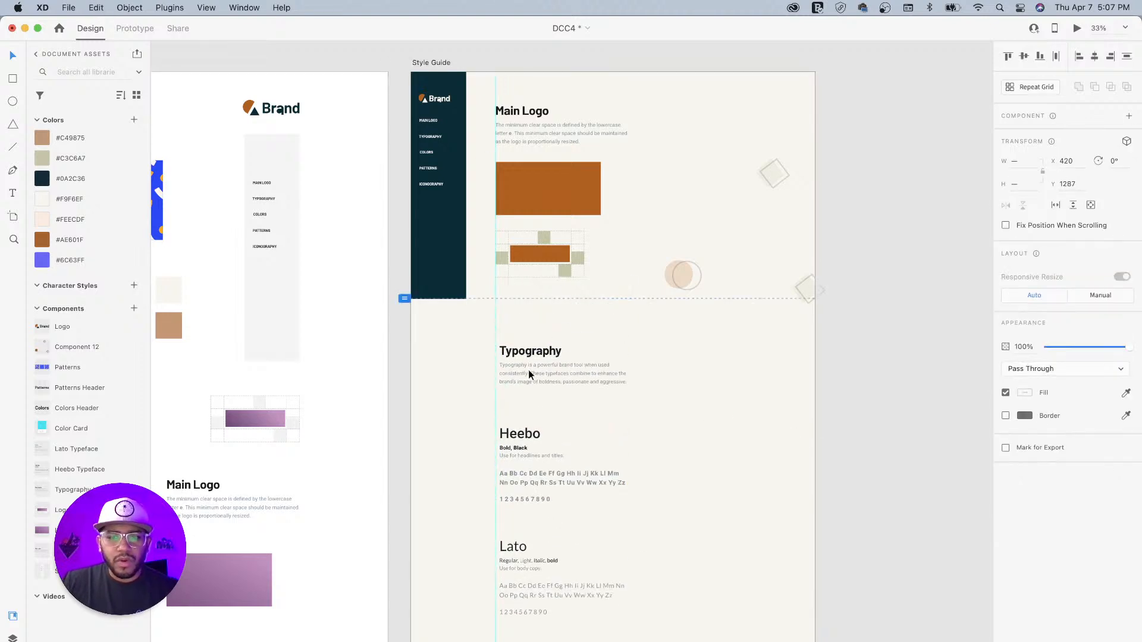
click(883, 358)
Step: Draw a borderless 1920 by 1080 rectangle at X 0, Y 1080, covering the area directly below the logo section
scroll(663, 357, left, 3)
scroll(677, 260, down, 3)
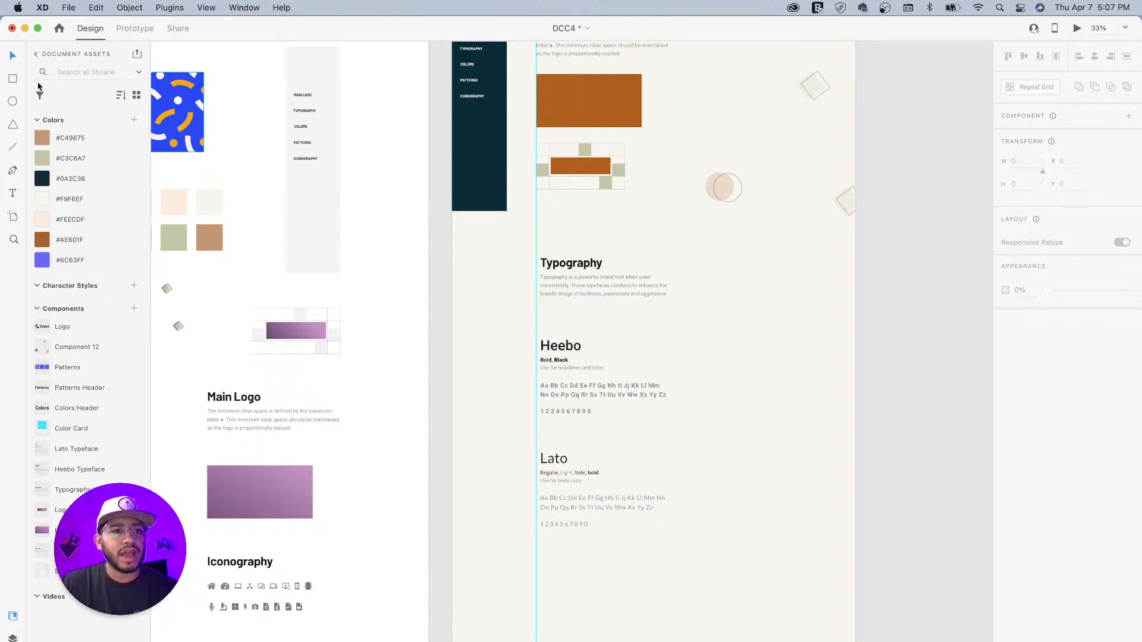
click(12, 79)
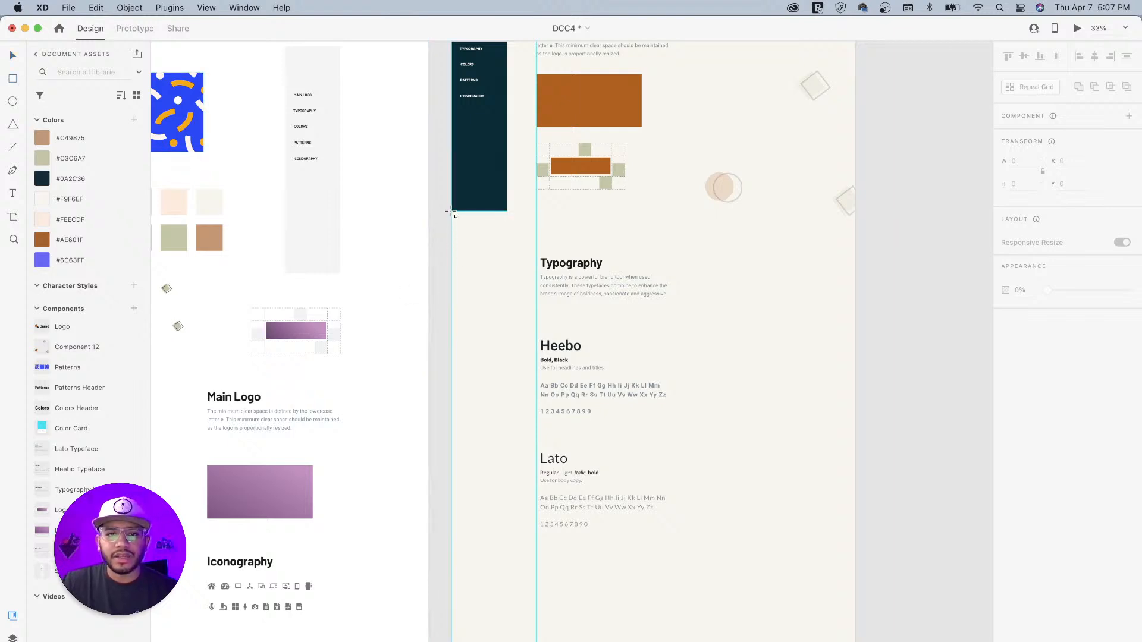
mouse_move(453, 211)
mouse_down()
mouse_move(535, 322)
mouse_move(836, 509)
mouse_move(856, 493)
mouse_up()
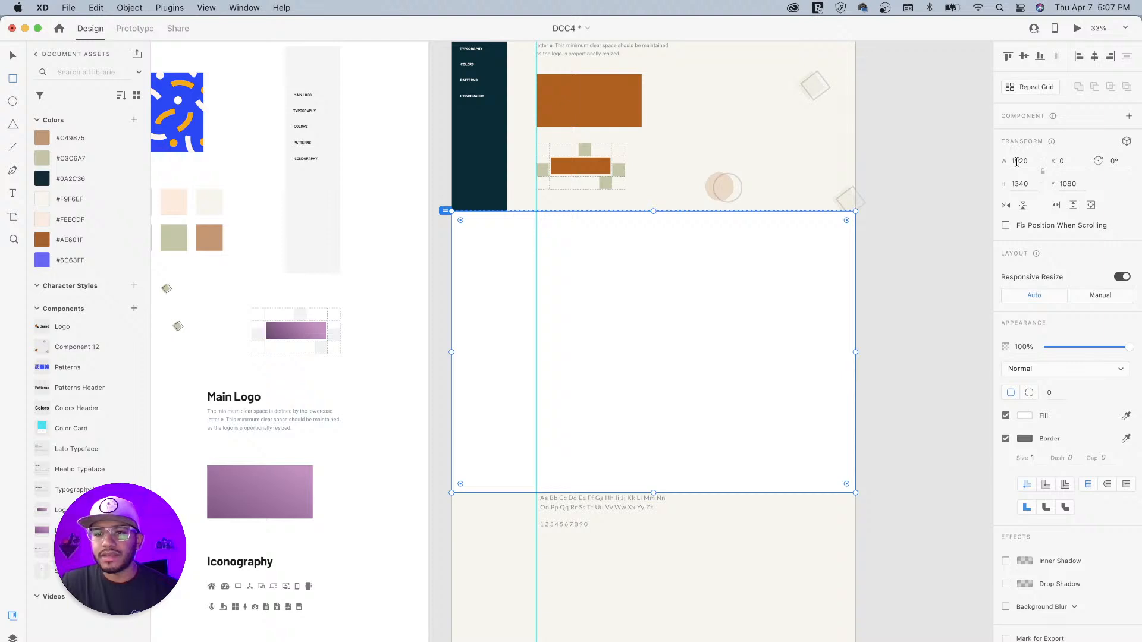
click(1021, 183)
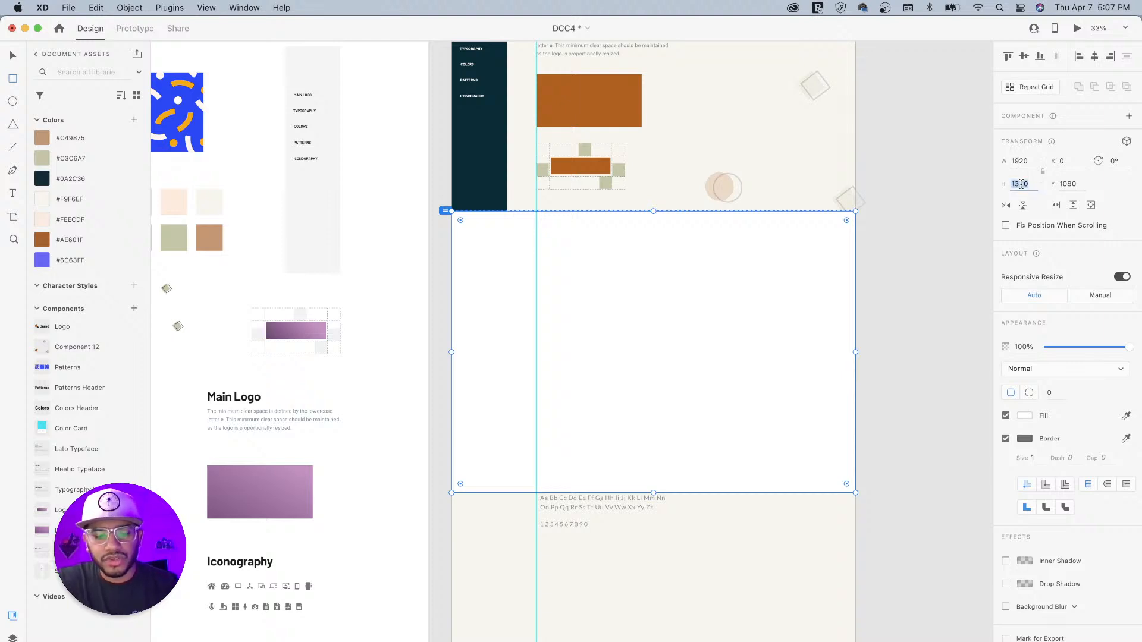
text(10)
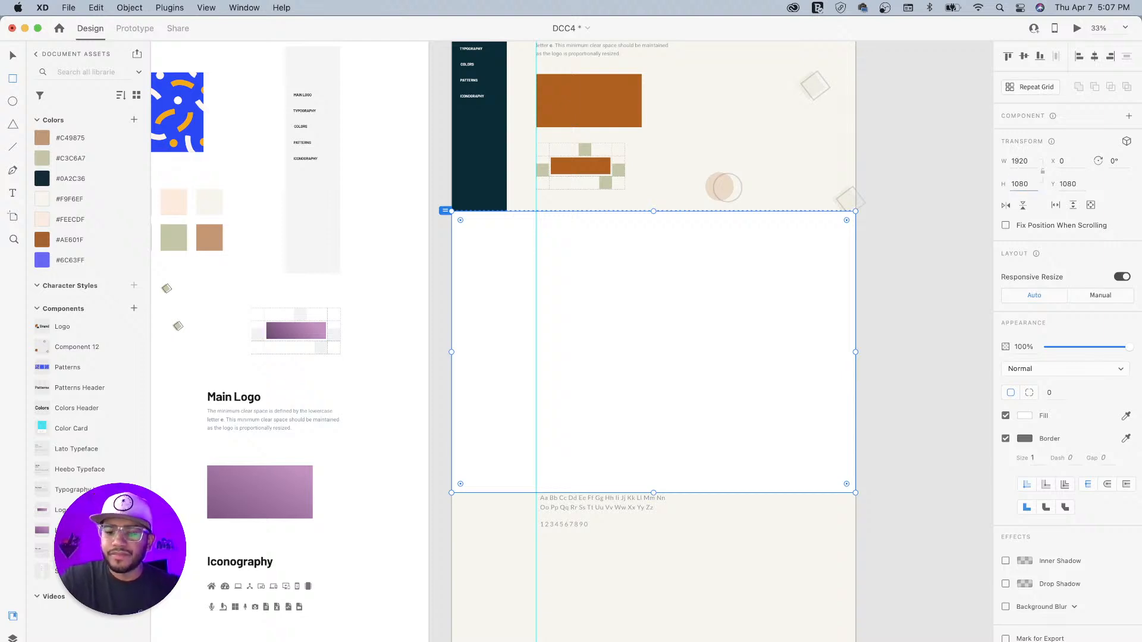
text(80)
key(Return)
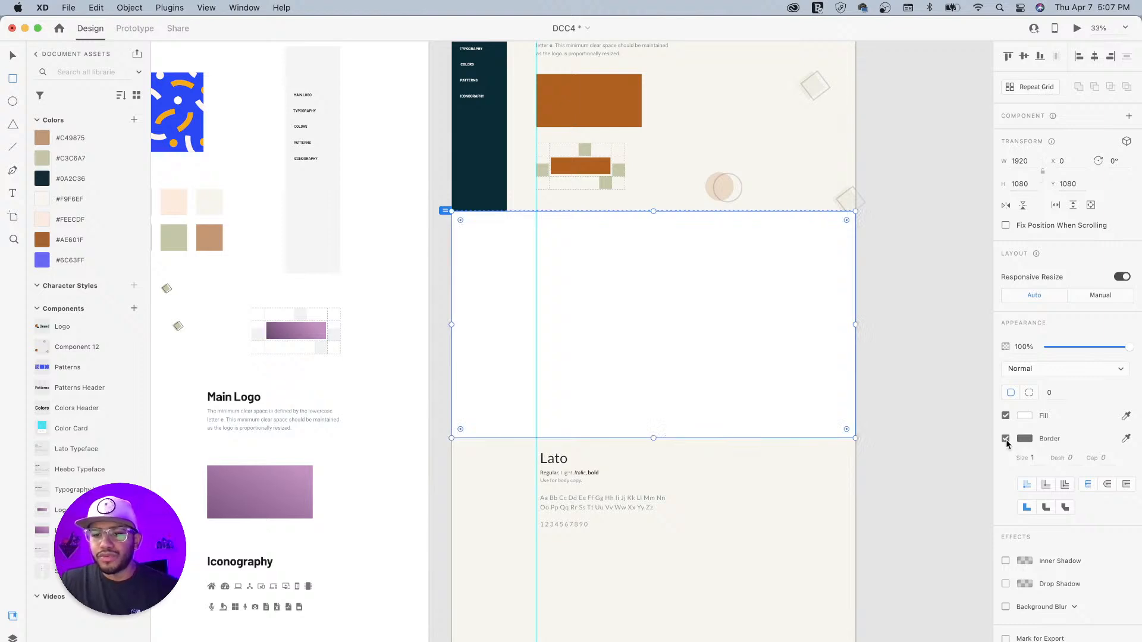
click(1006, 439)
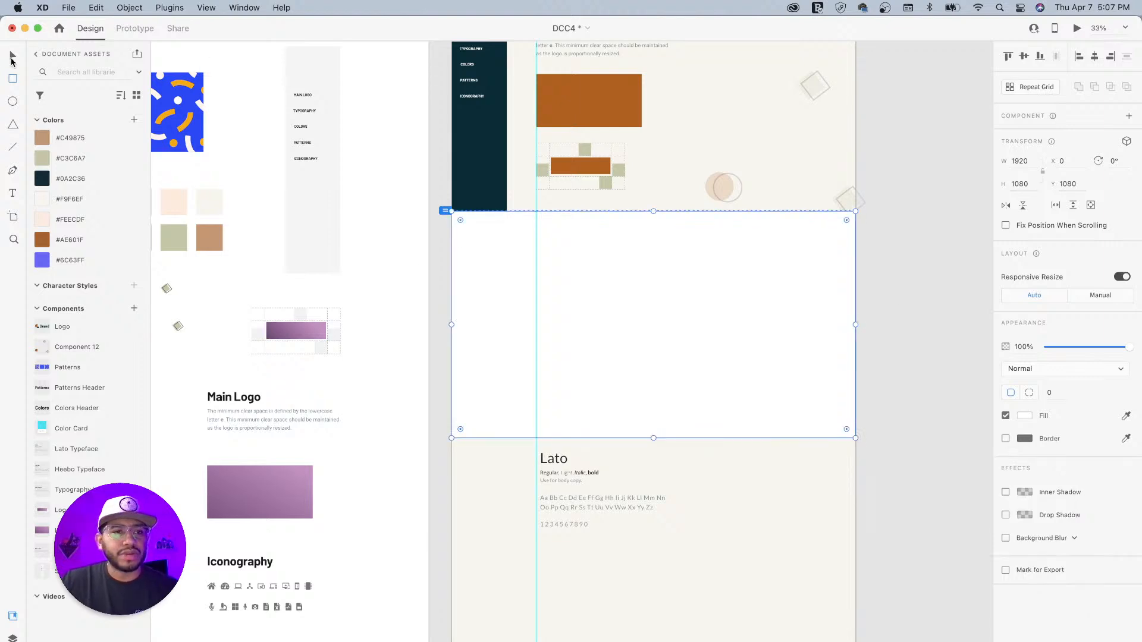
Step: Send the white rectangle backward until it sits behind the typography components
click(12, 57)
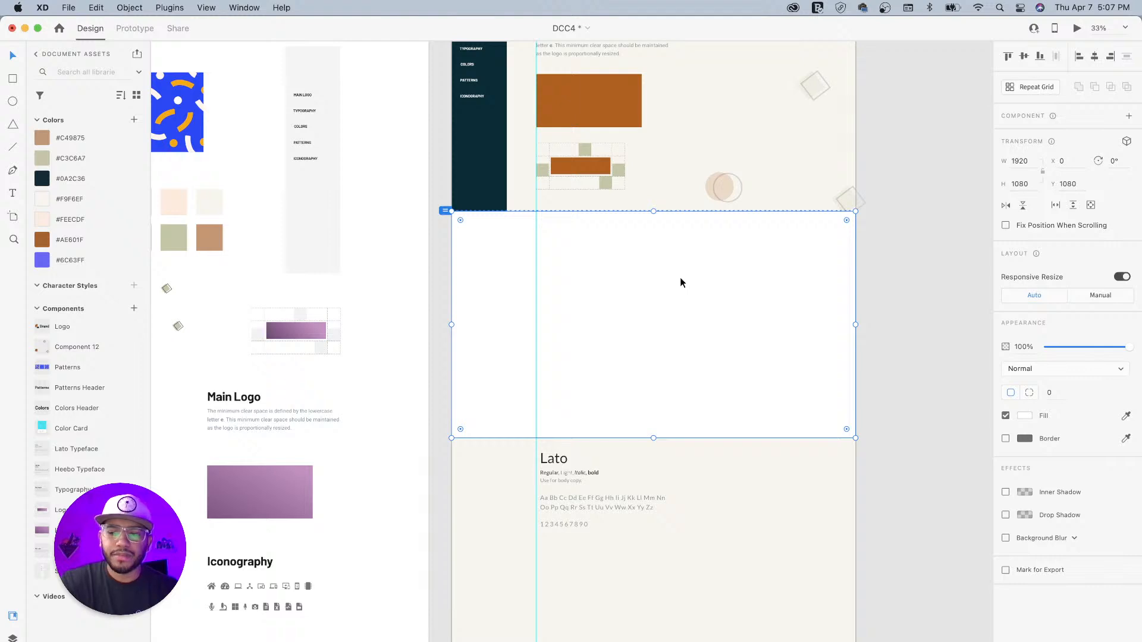
key(super+bracketleft)
key(super+bracketleft)
key(super+bracketleft)
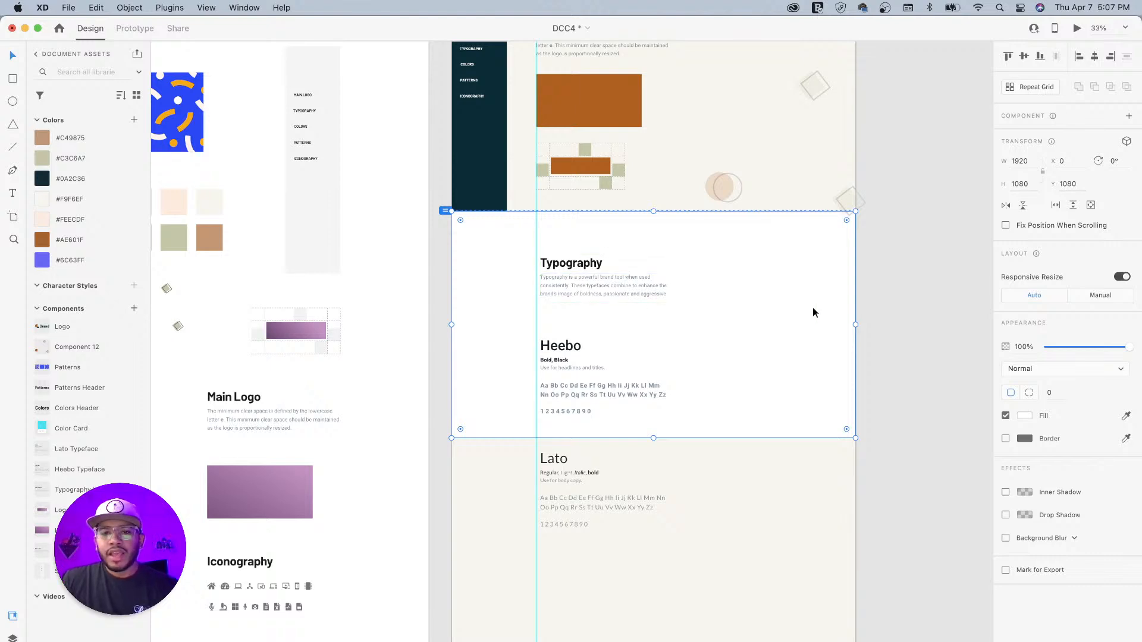
Step: Align the Typography header and Heebo component to the vertical guide, and place the Lato component beside Heebo at X 1168, Y 1549
drag(566, 276, 554, 259)
drag(560, 350, 557, 327)
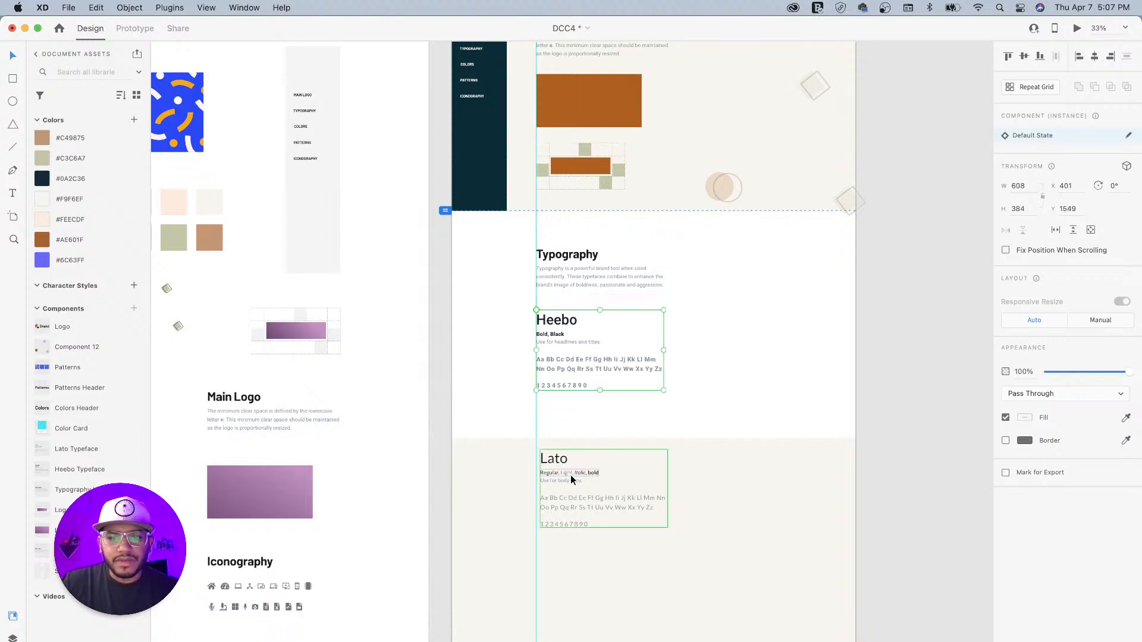
drag(556, 461, 701, 311)
Step: Save the Main Logo heading's text formatting as a character style in the document assets
scroll(627, 278, up, 6)
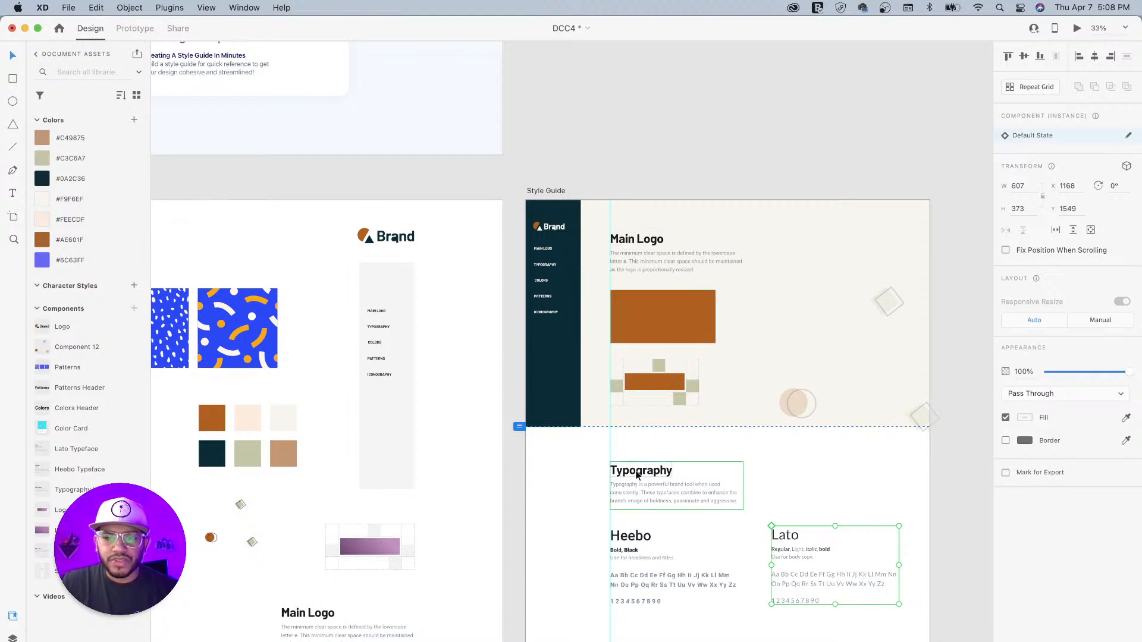
key(super+plus)
key(super+plus)
key(space)
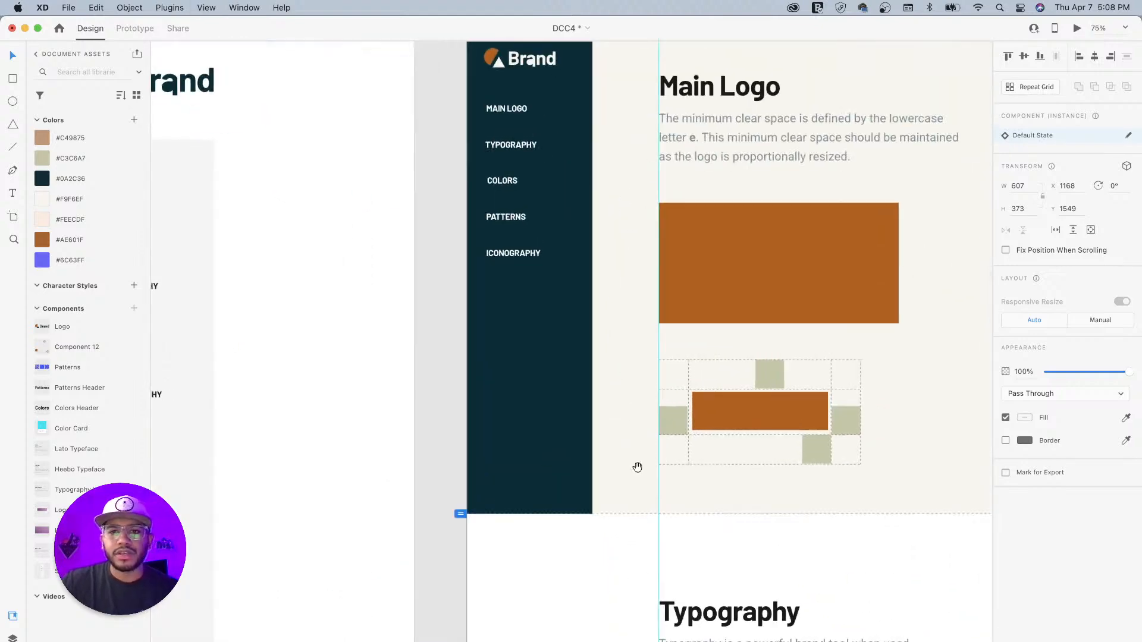
drag(598, 275, 509, 286)
key(super+minus)
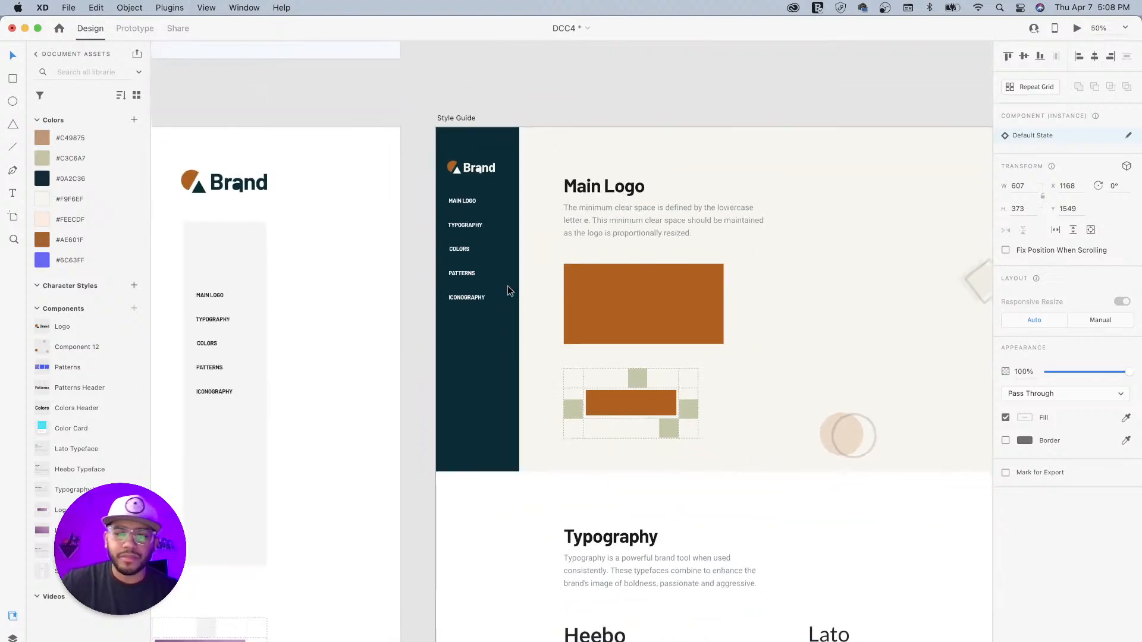
click(594, 187)
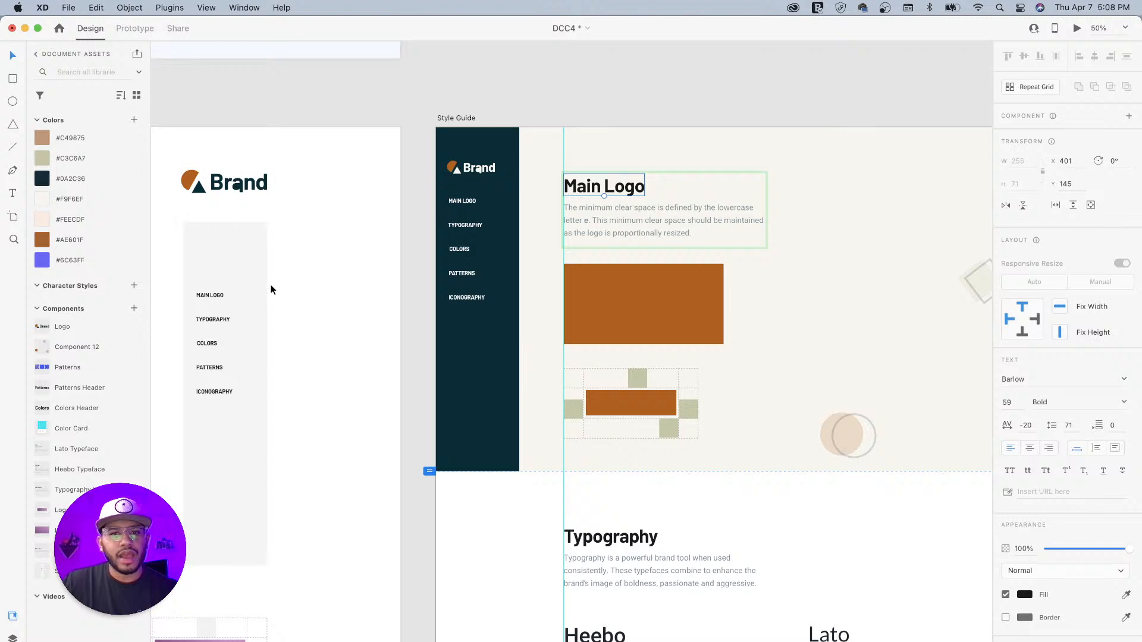
click(134, 287)
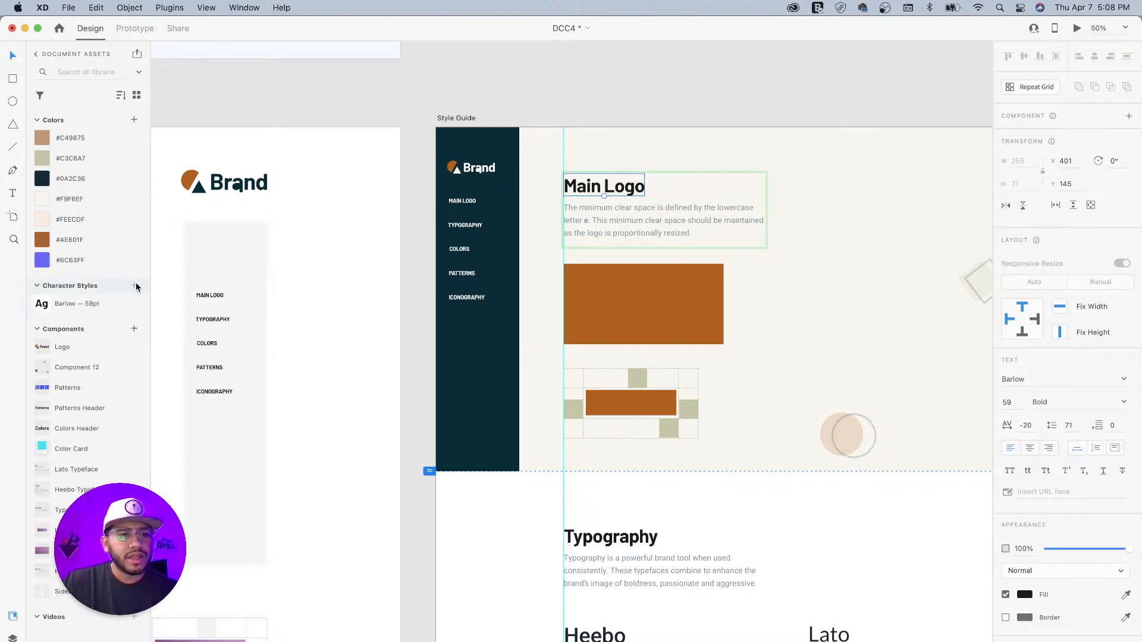
Step: Change the Barlow 59pt character style's color to #0A2C36 by sampling the dark sidebar
right_click(115, 309)
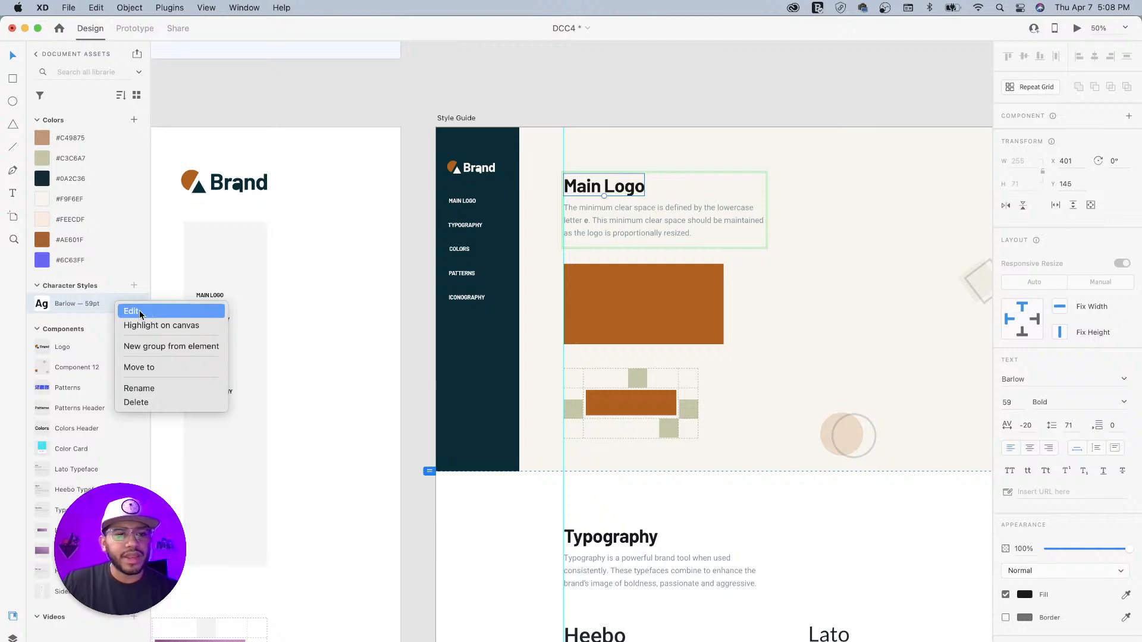
click(132, 311)
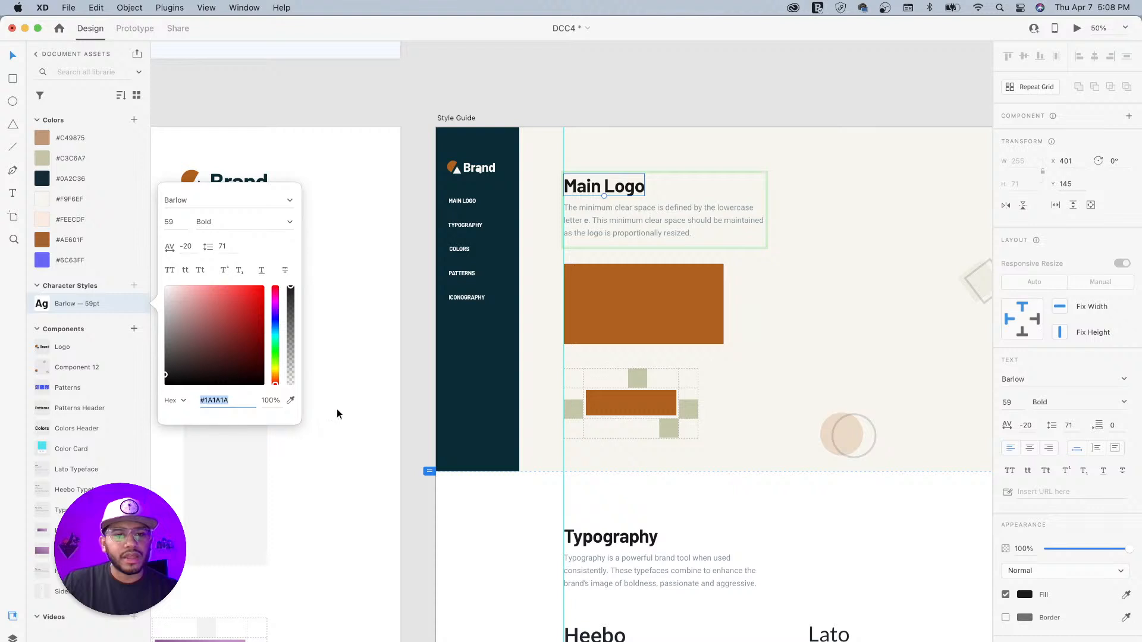
click(292, 403)
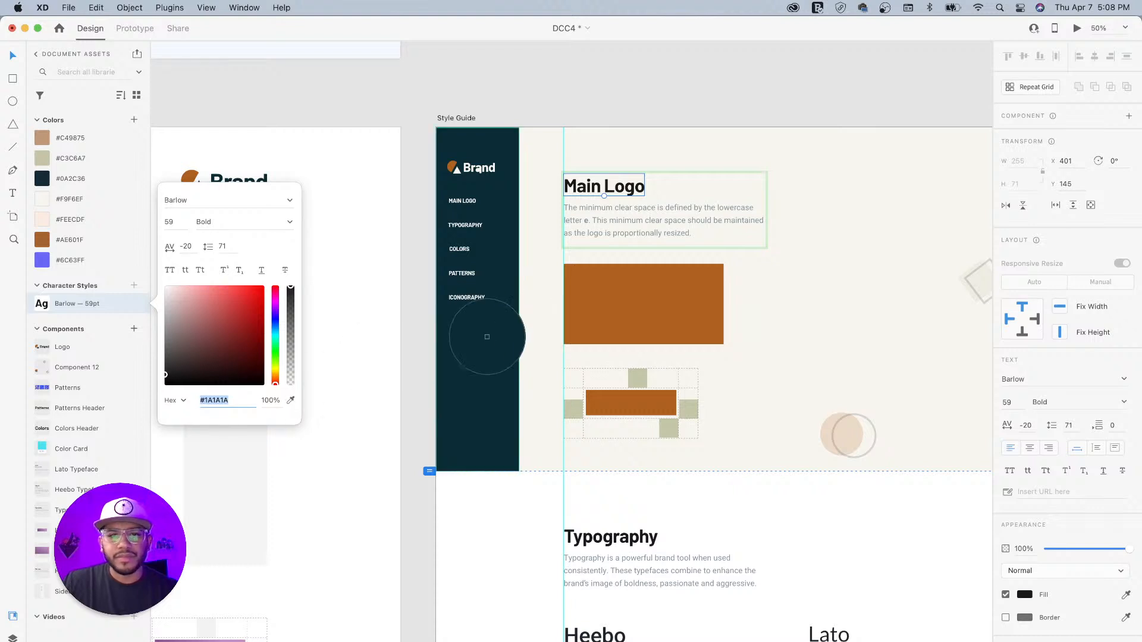
click(485, 338)
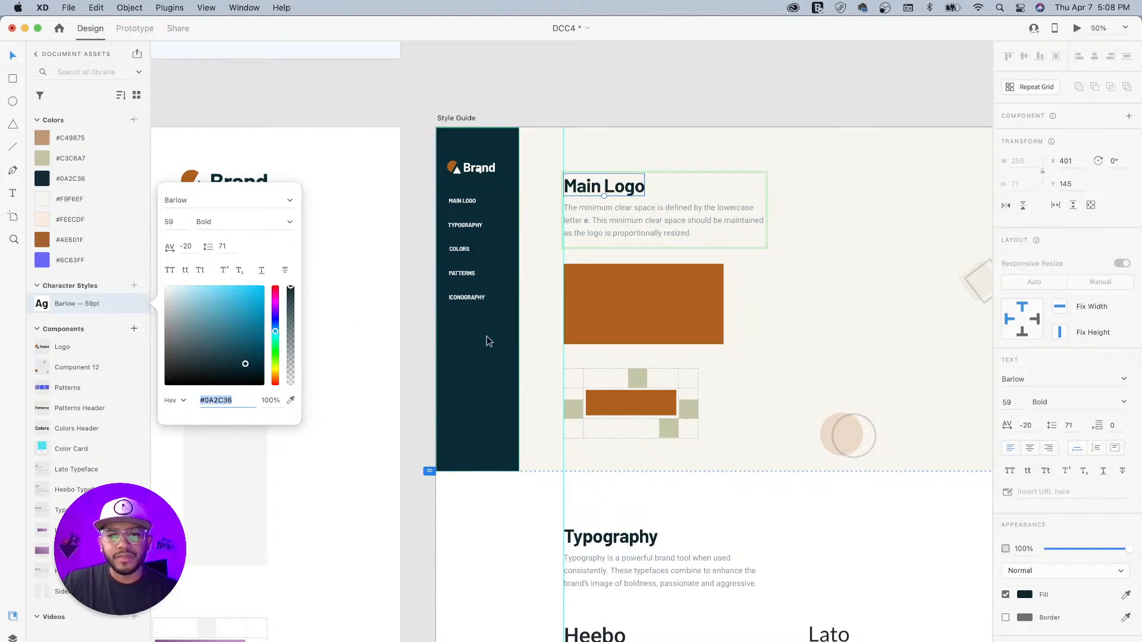
click(335, 96)
Step: Apply the Barlow 59pt character style to the Typography heading
click(619, 537)
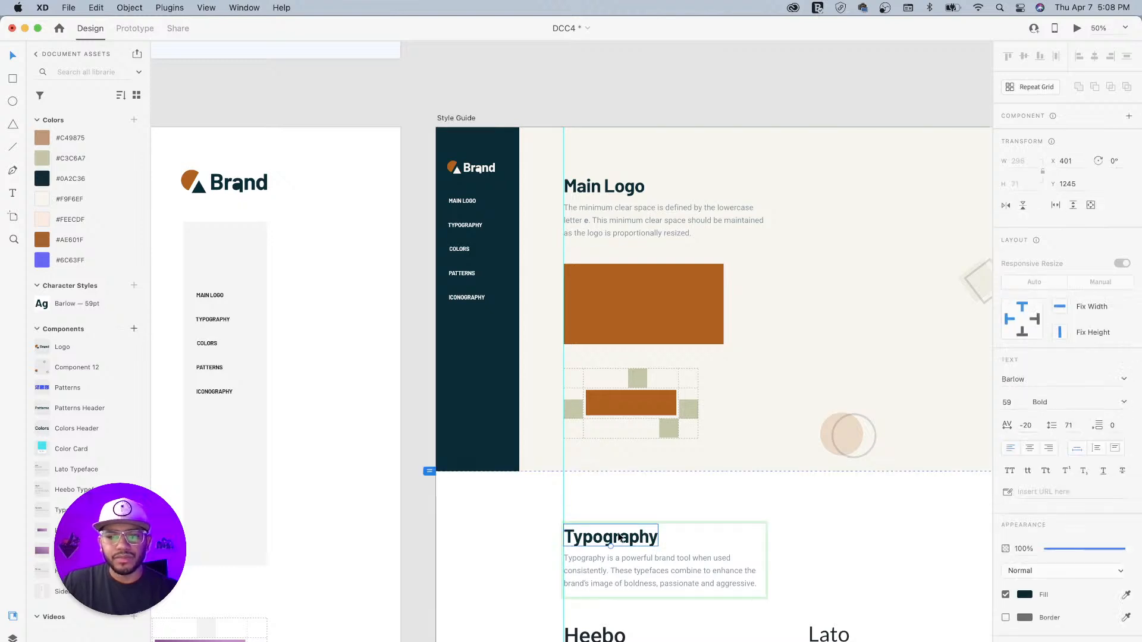
click(75, 304)
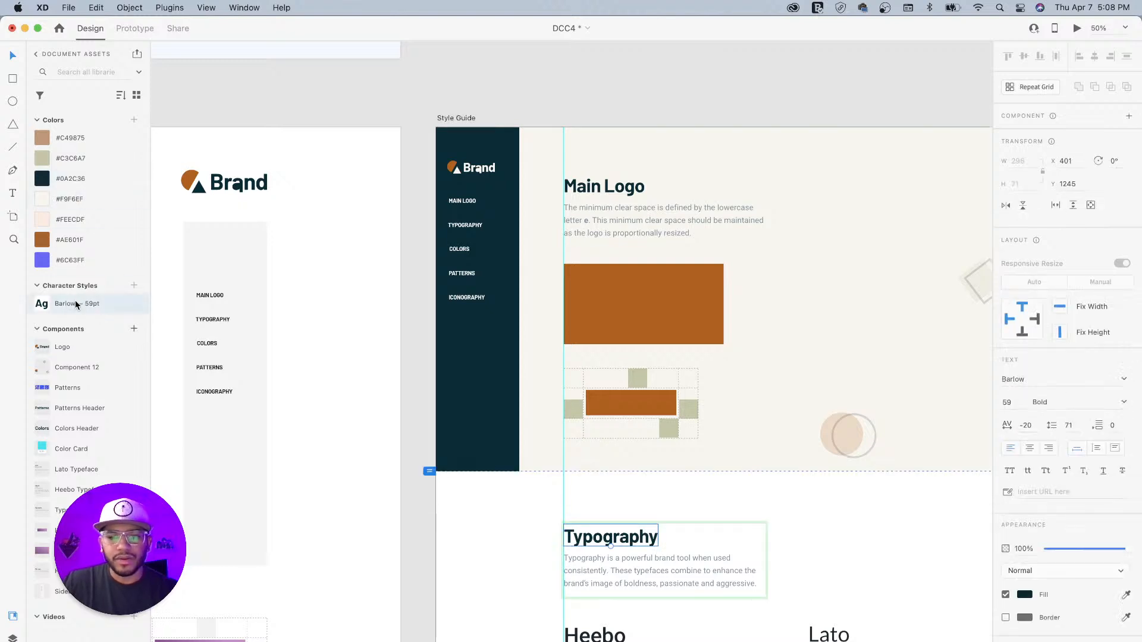
Step: Recolor the Heebo and Lato typeface names with the brand's dark teal
scroll(694, 518, down, 8)
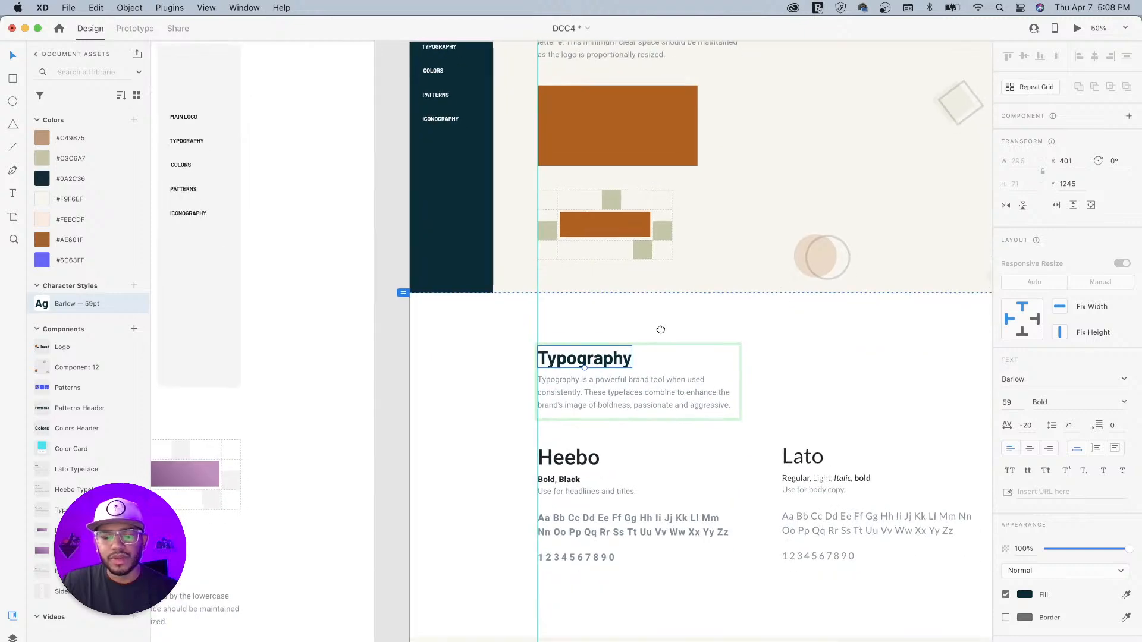
click(534, 397)
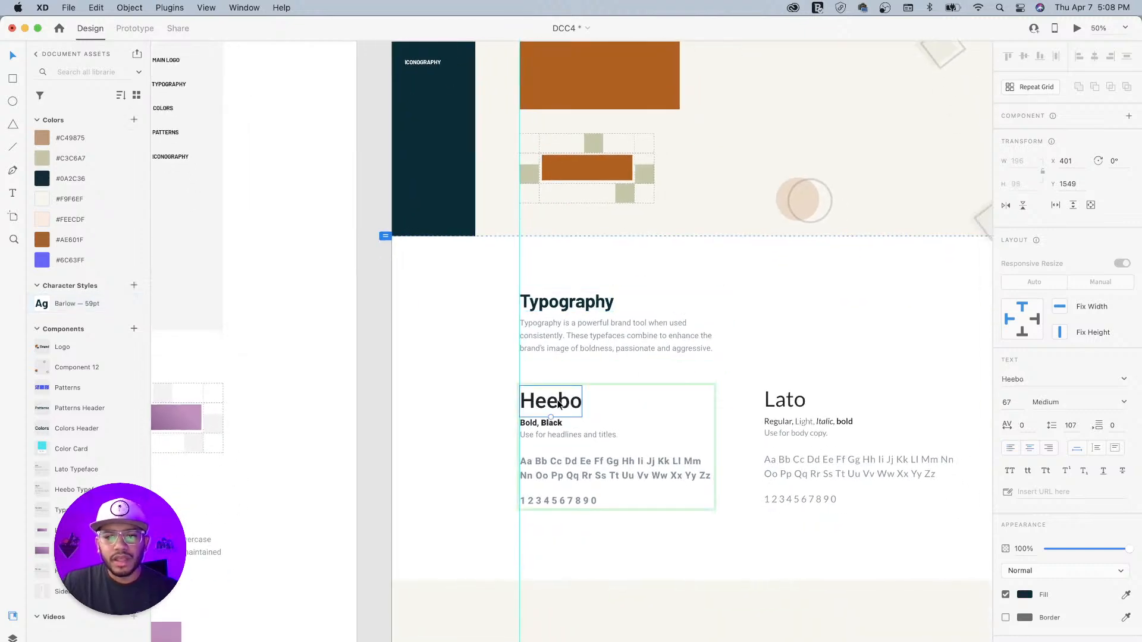
shift+click(789, 403)
click(780, 349)
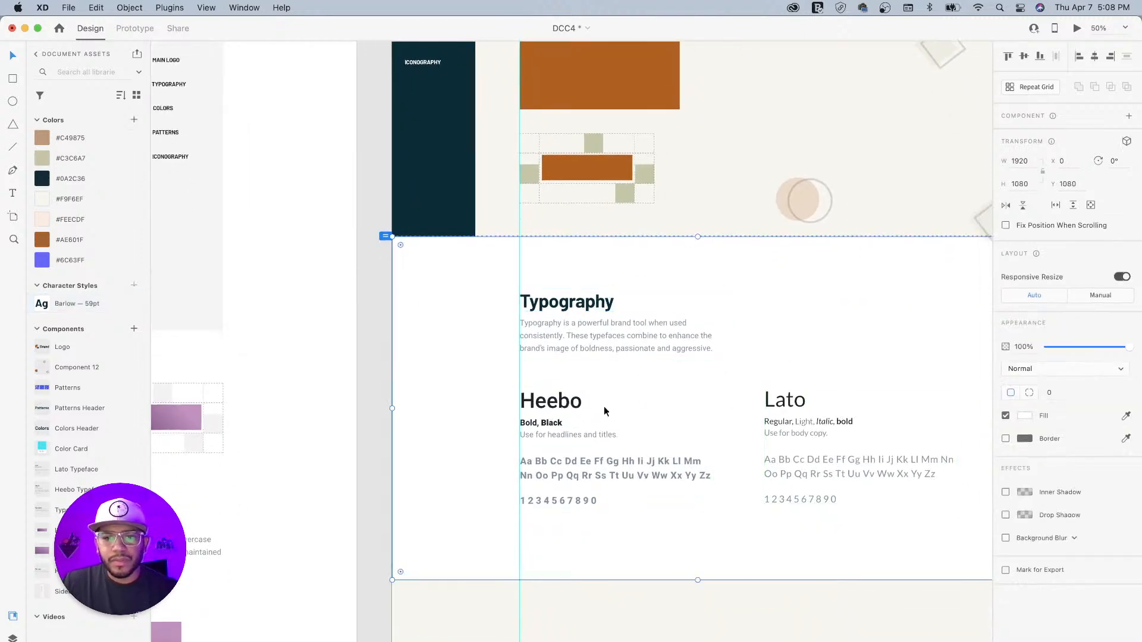
double_click(551, 401)
shift+click(773, 400)
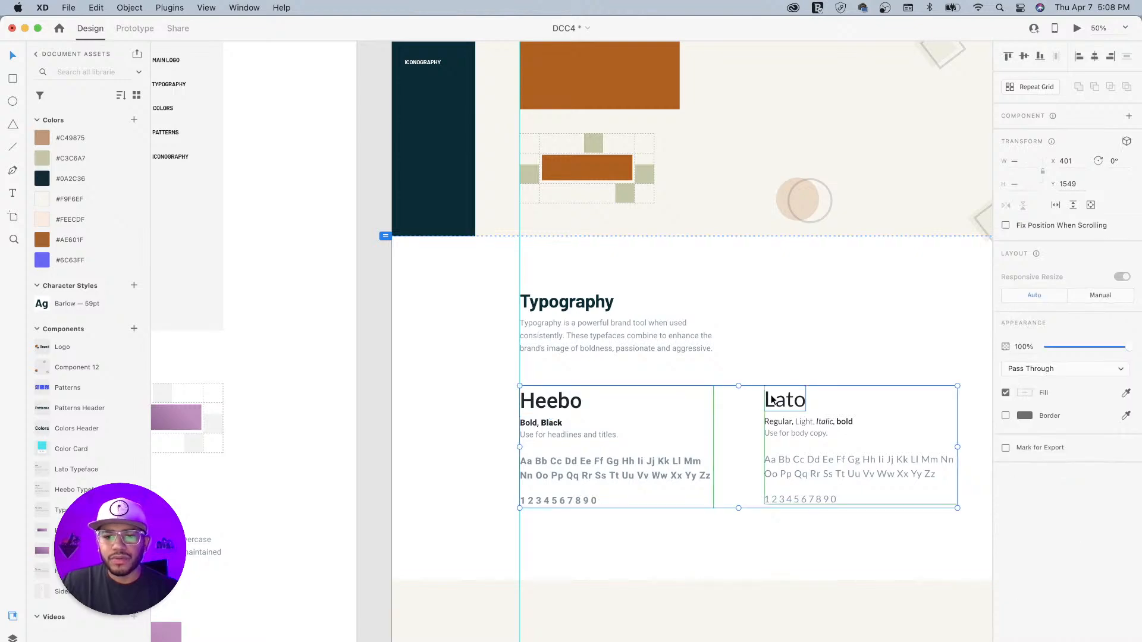
click(563, 410)
scroll(634, 363, up, 5)
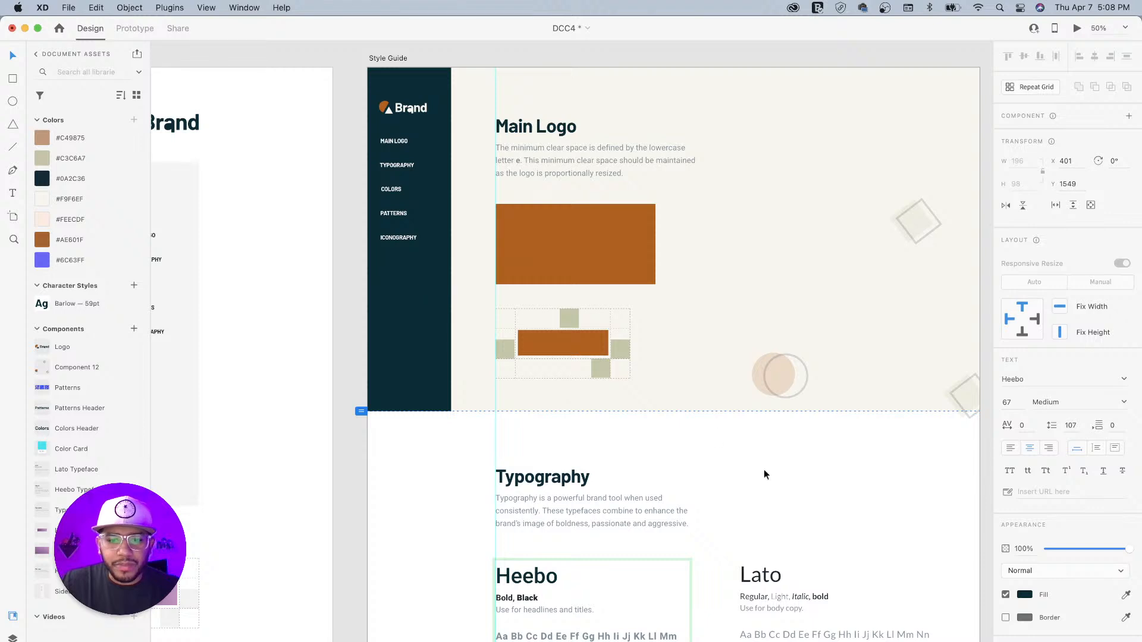
click(759, 582)
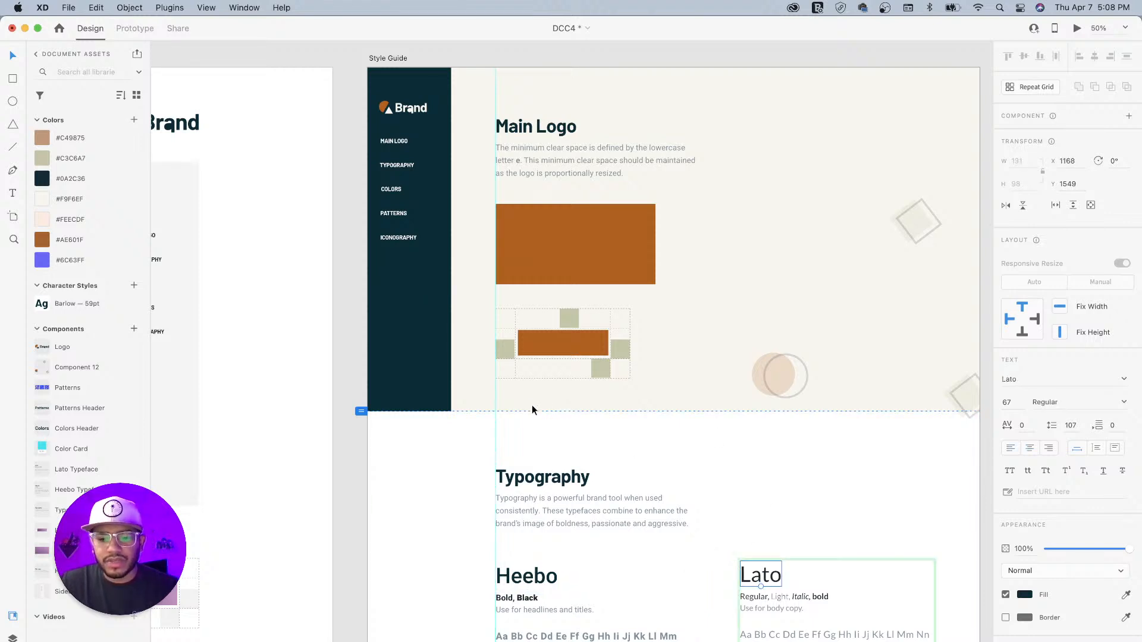
click(709, 461)
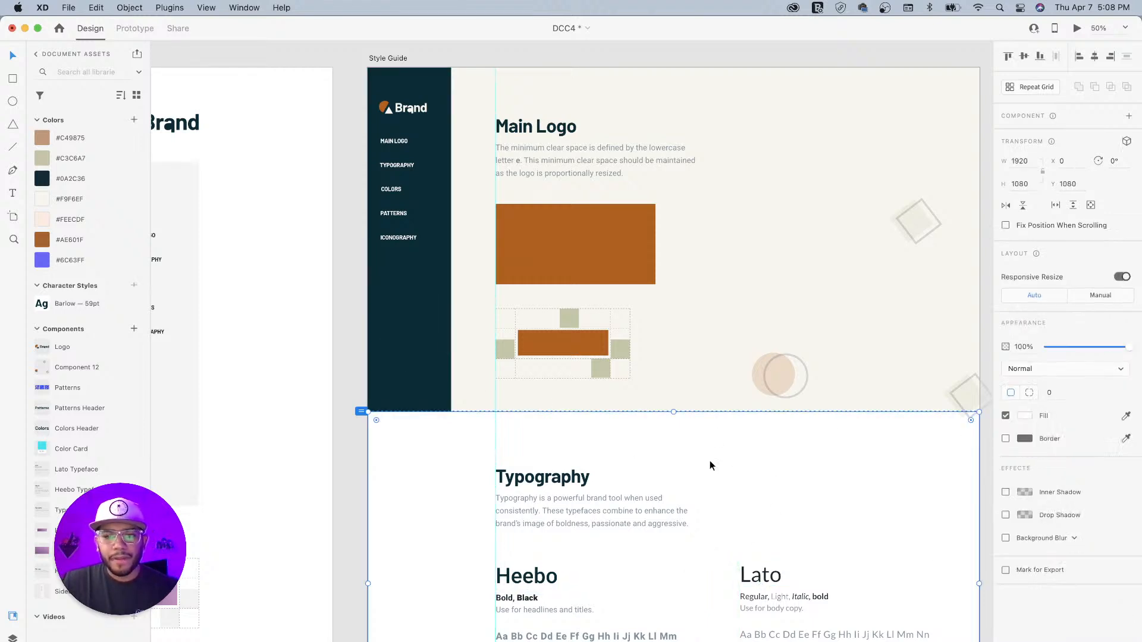
Step: Review the finished Typography section up close and within the overall Style Guide layout
drag(765, 507, 749, 342)
scroll(773, 387, down, 2)
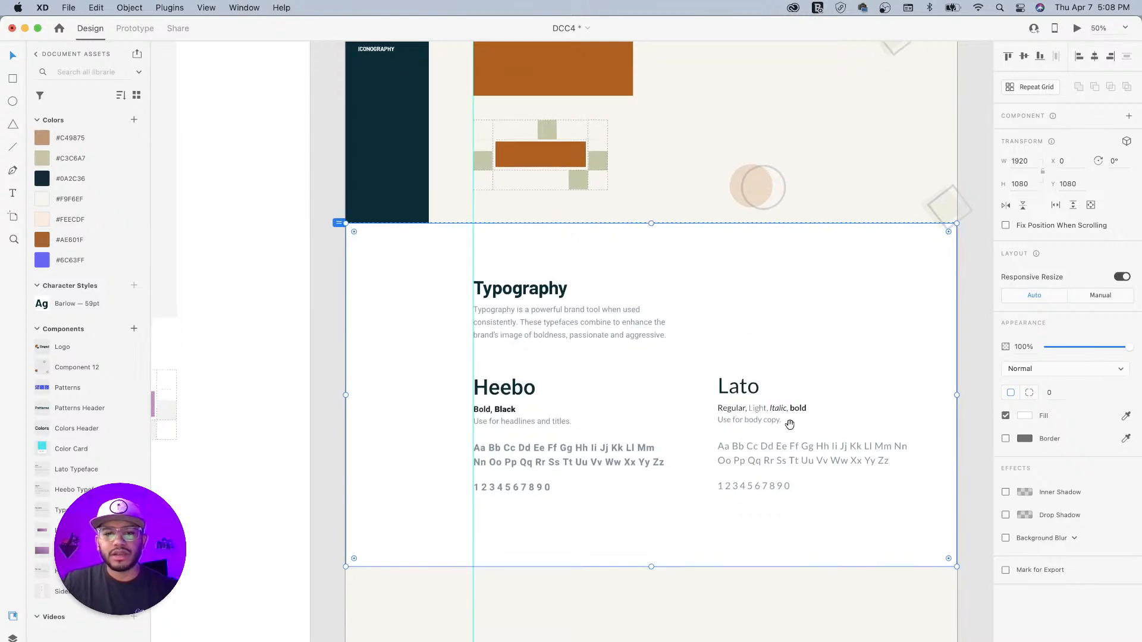
key(super+minus)
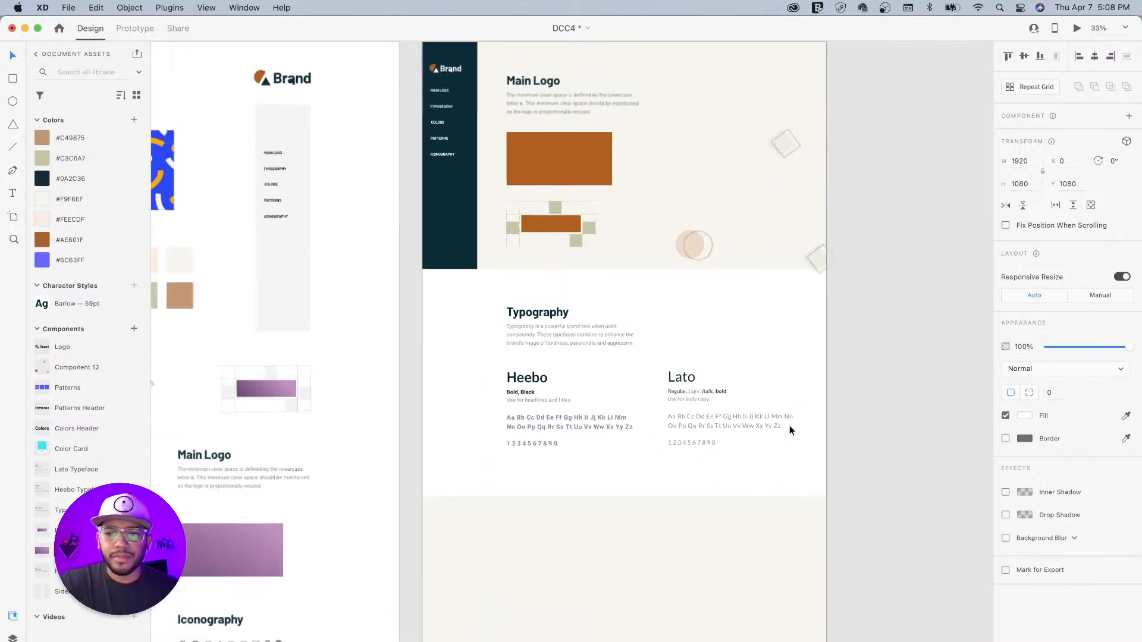
key(super+minus)
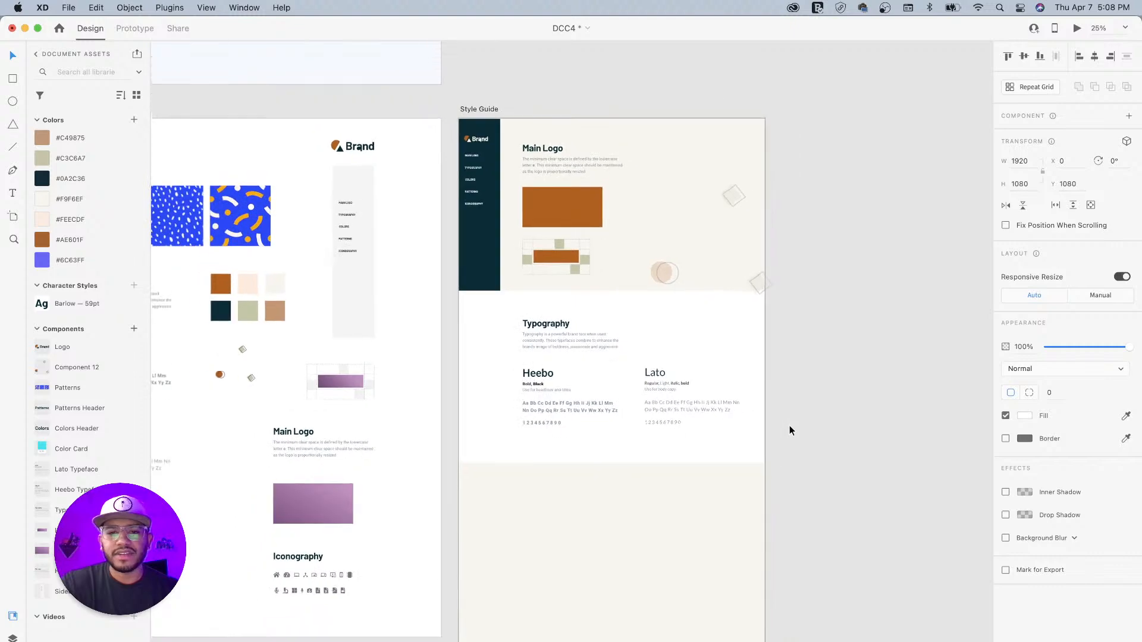
key(super+equal)
key(super+equal)
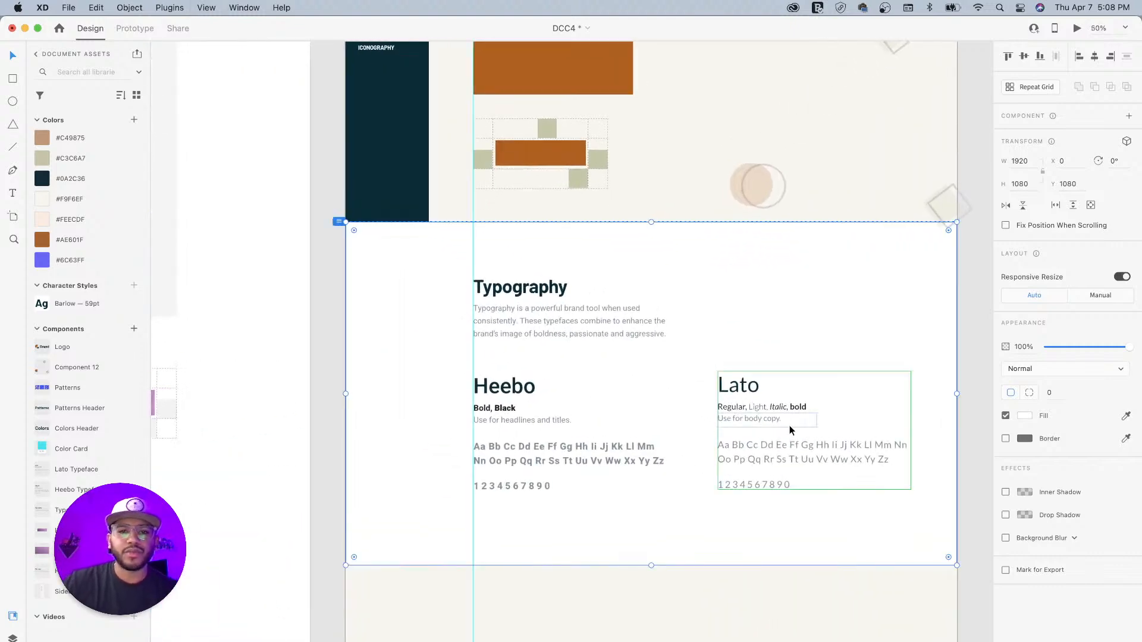
Step: Group the white rectangle with the Typography header and the Heebo and Lato components
drag(614, 381, 717, 439)
drag(819, 489, 695, 370)
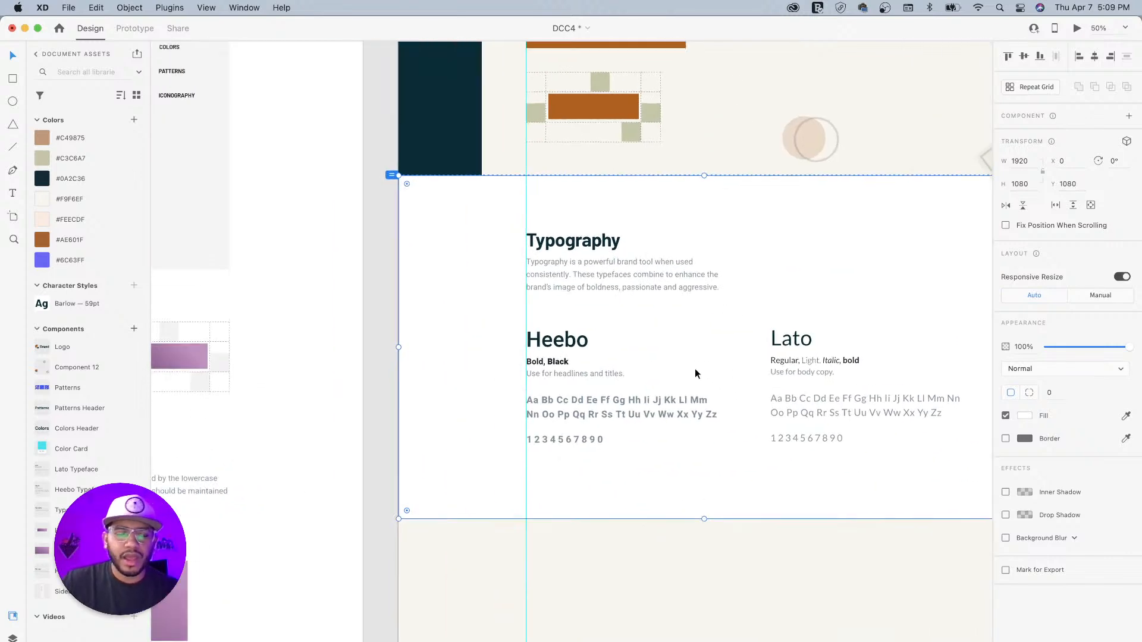
drag(380, 237, 830, 420)
key(super+g)
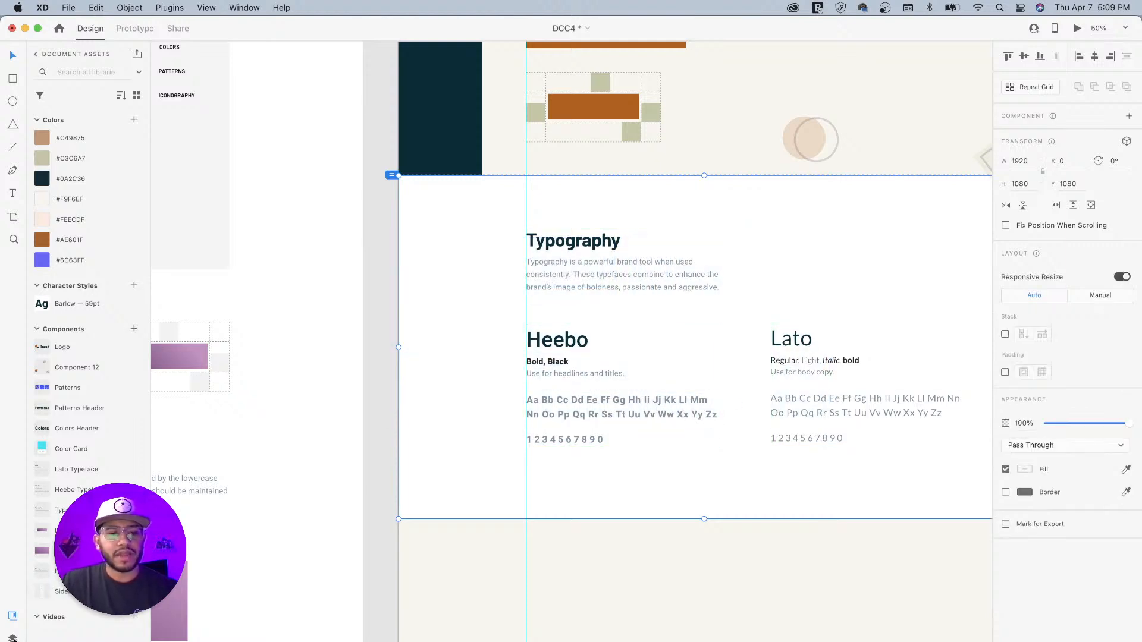
Step: Rename the newly made group of typography elements as Typography
click(12, 638)
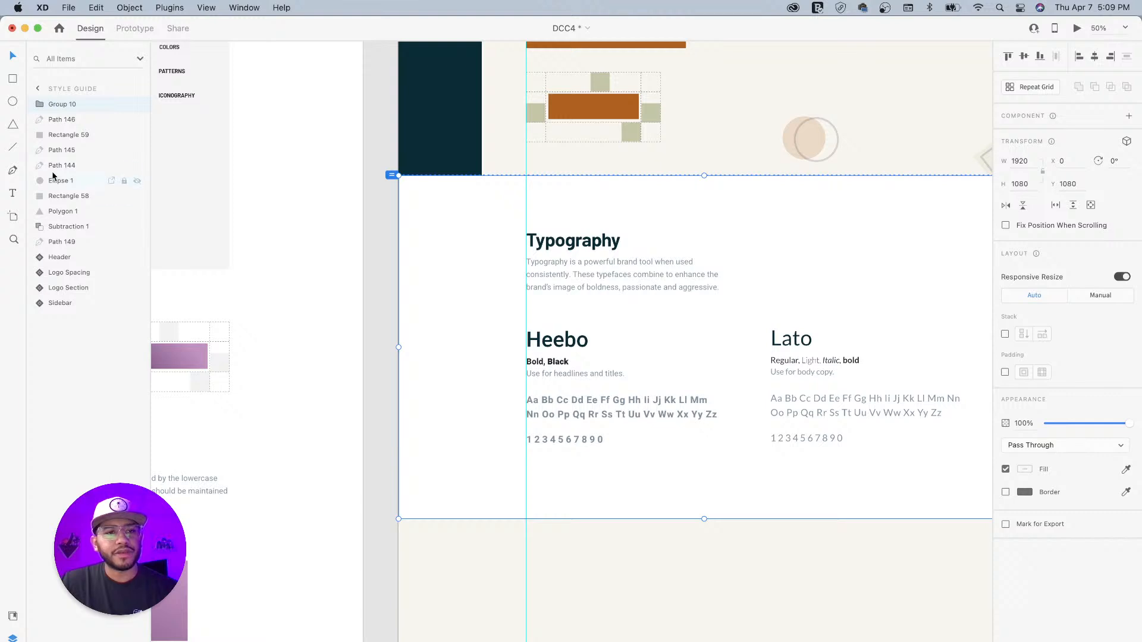
double_click(62, 106)
text(Typography)
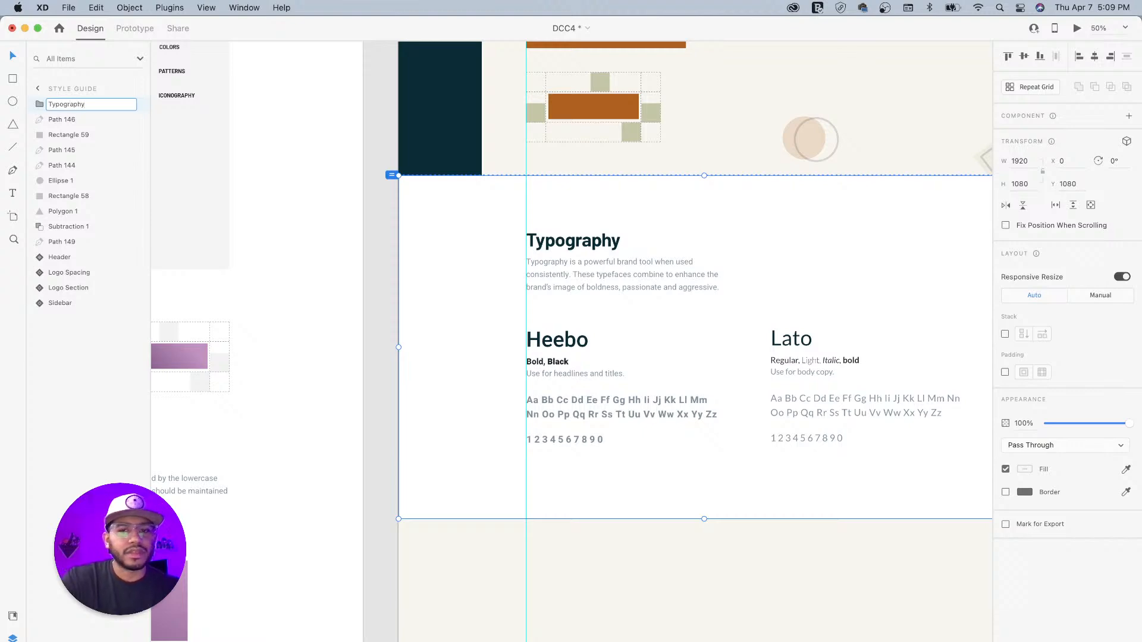
key(Return)
Step: Group the Main Logo header, logo boxes and decorative shapes of the Style Guide's first section and name the group Main Logo
key(super+minus)
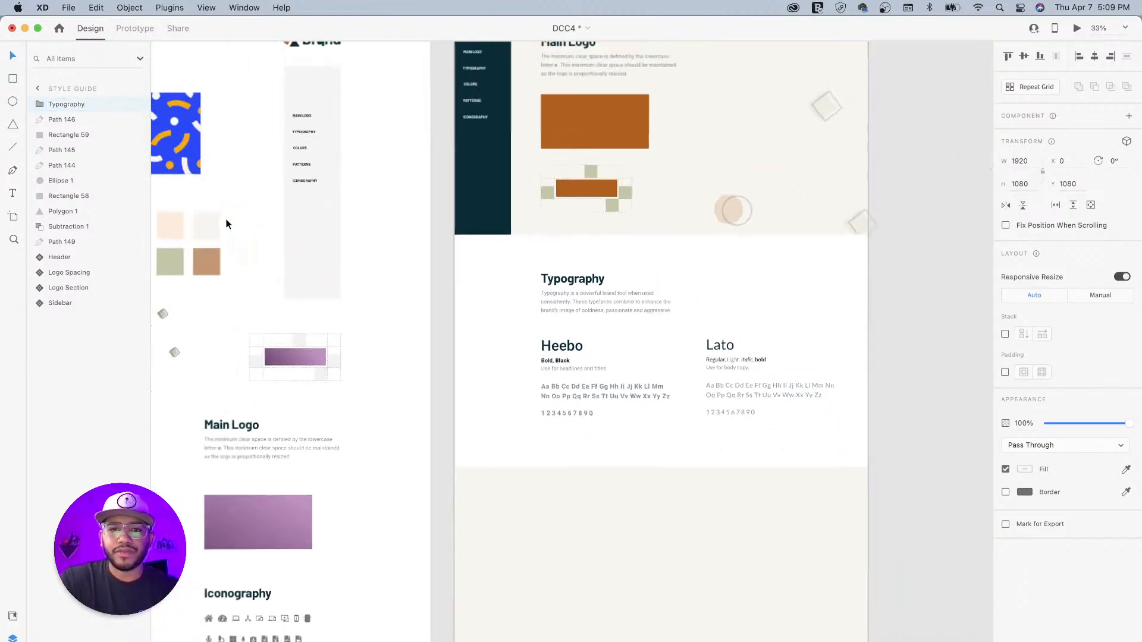
scroll(515, 291, up, 5)
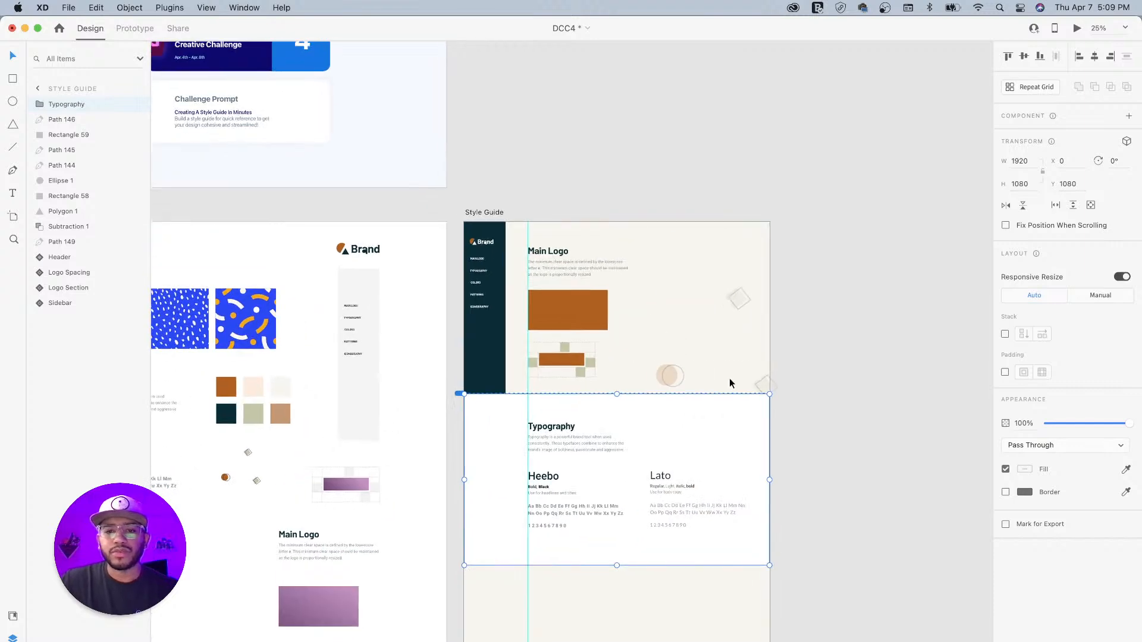
drag(803, 227, 540, 380)
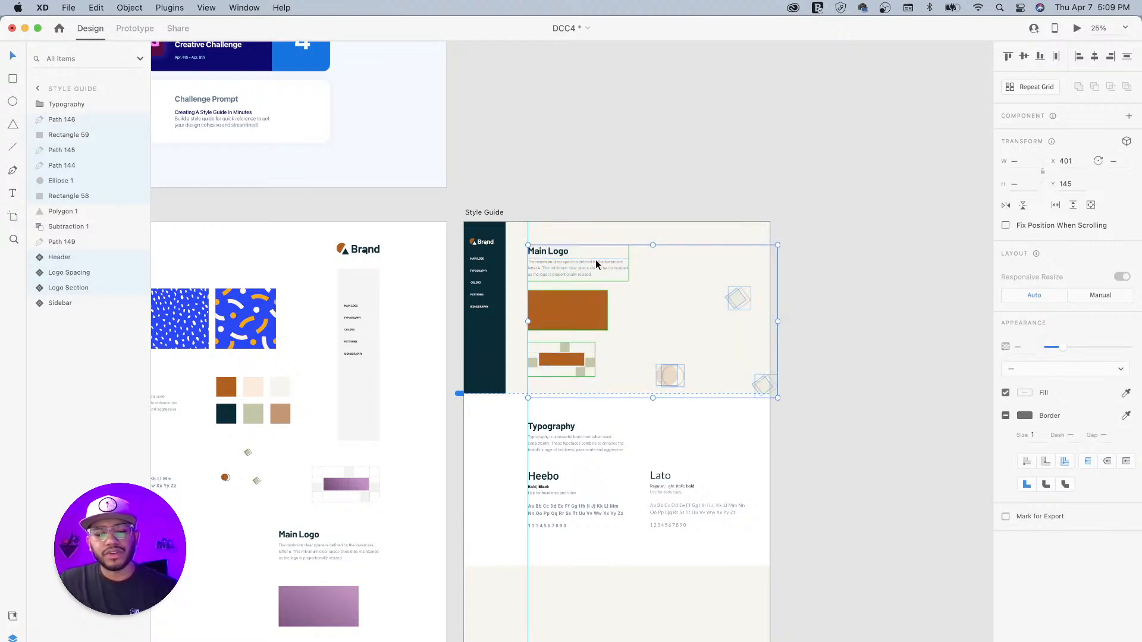
key(super+g)
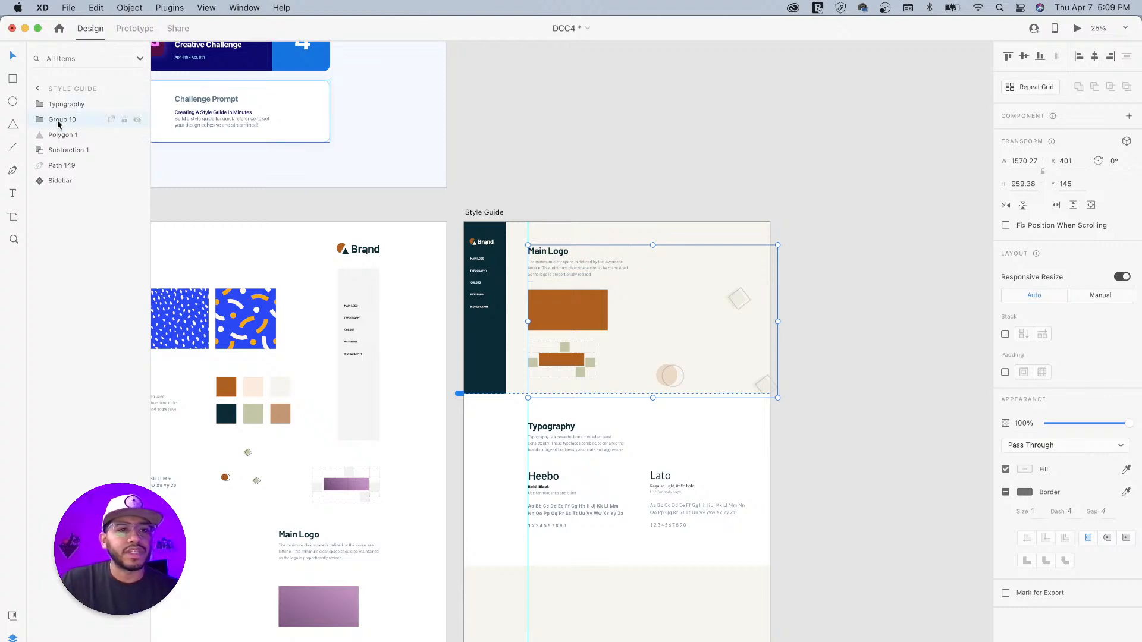
double_click(58, 121)
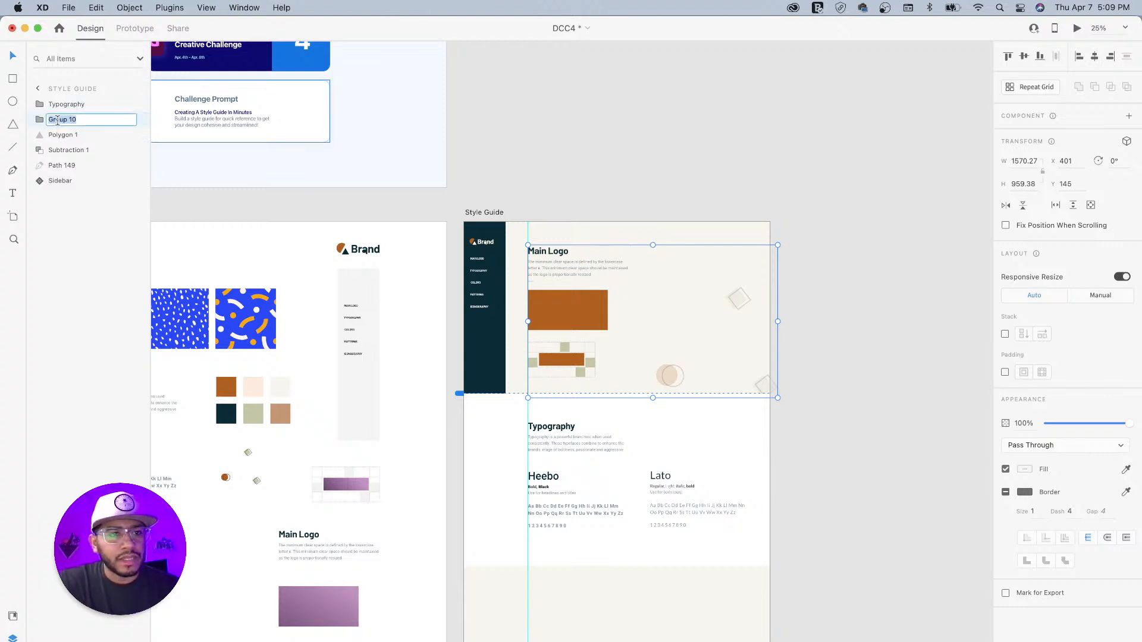
text(Main Logo)
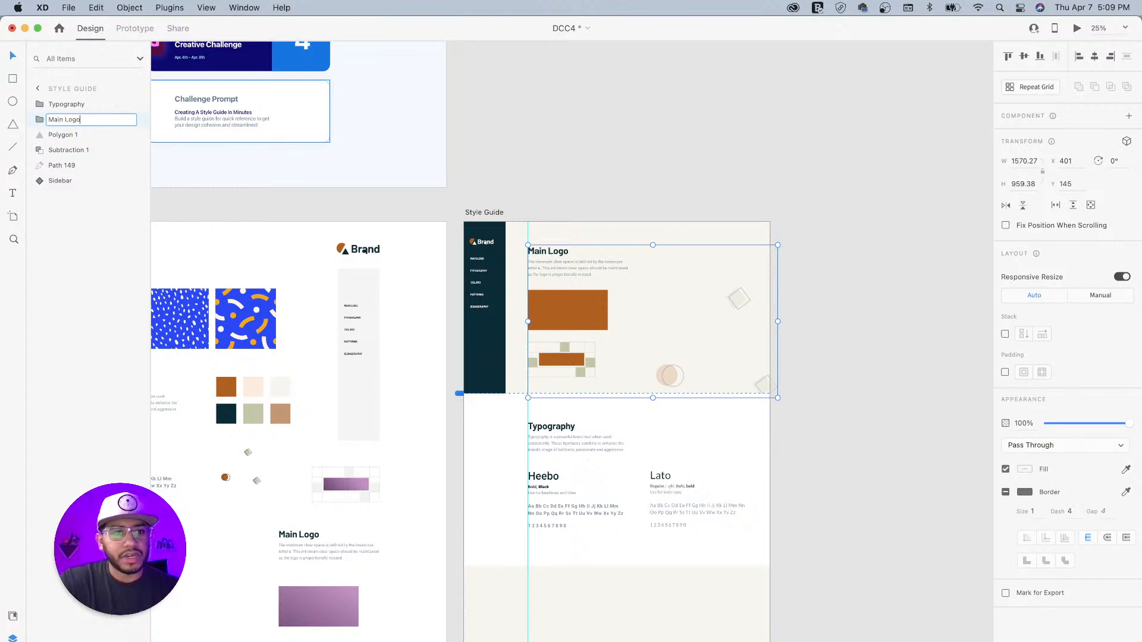
key(Return)
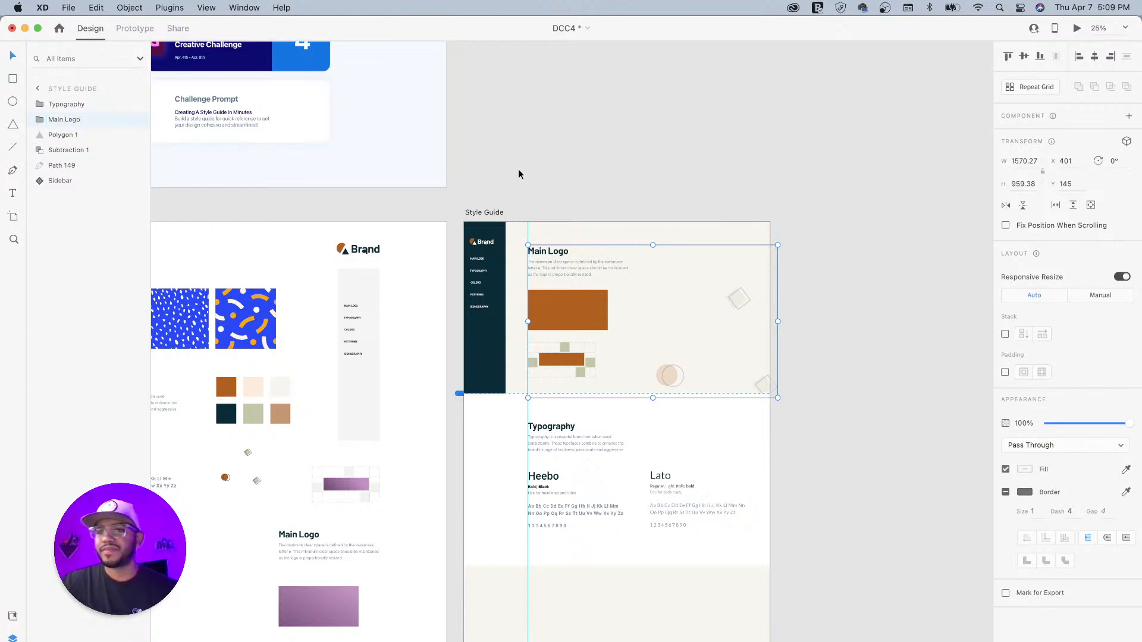
click(615, 191)
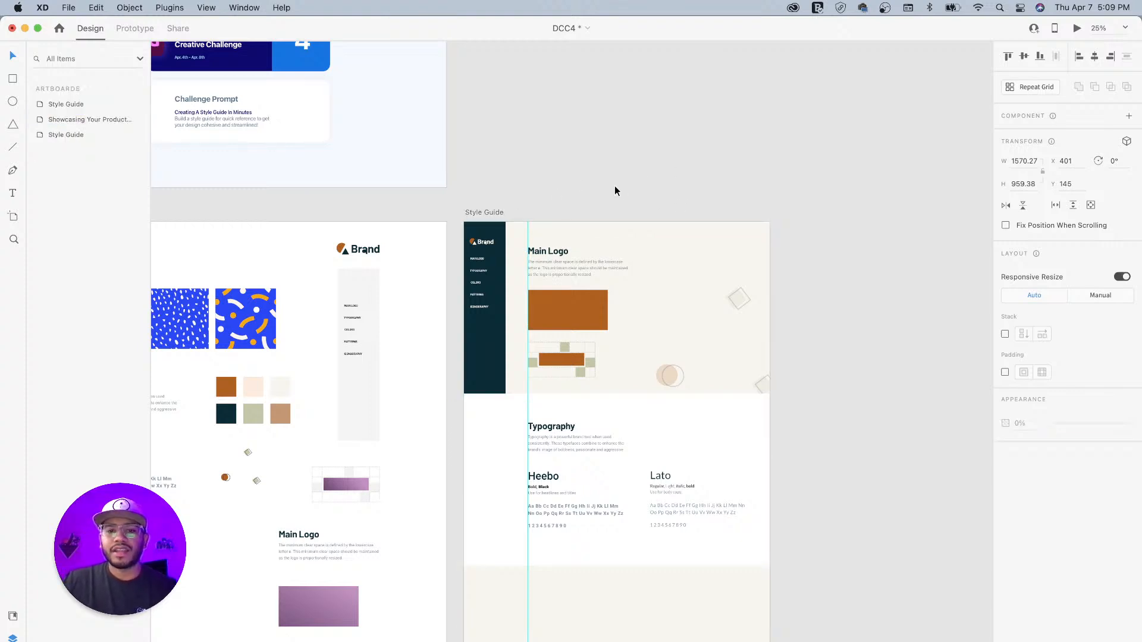
drag(781, 420, 805, 351)
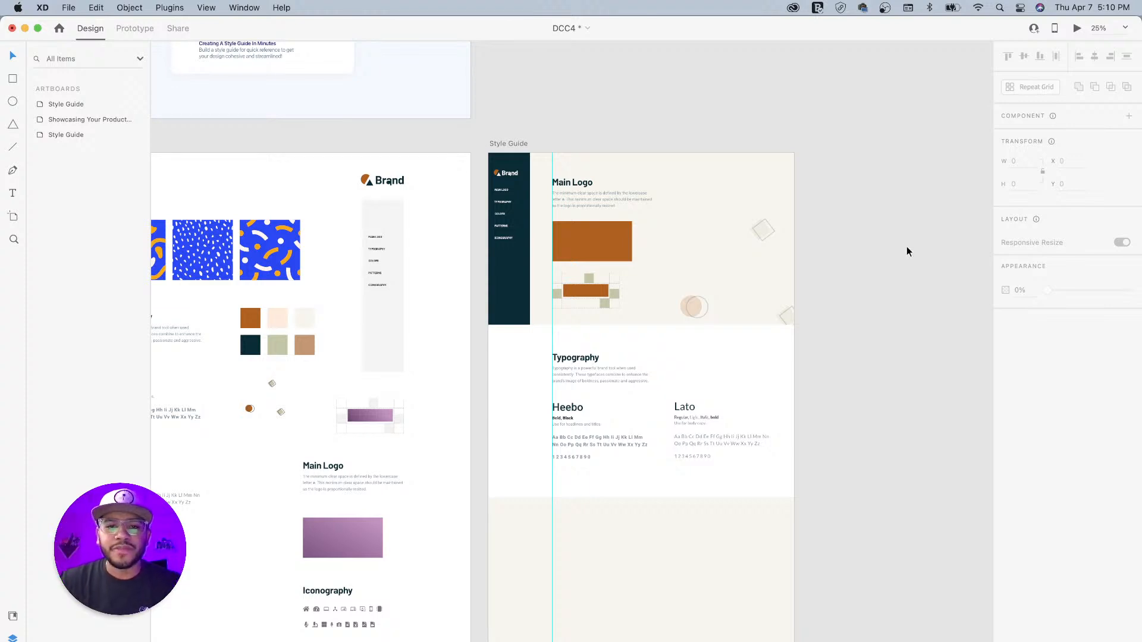
scroll(638, 291, up, 3)
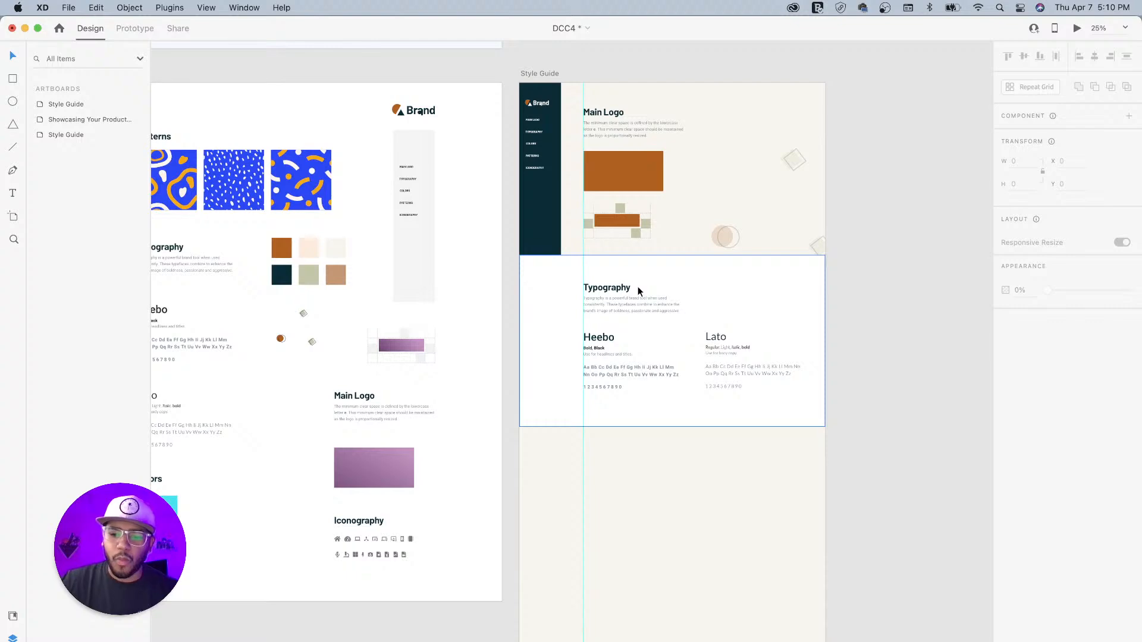
key(super+equal)
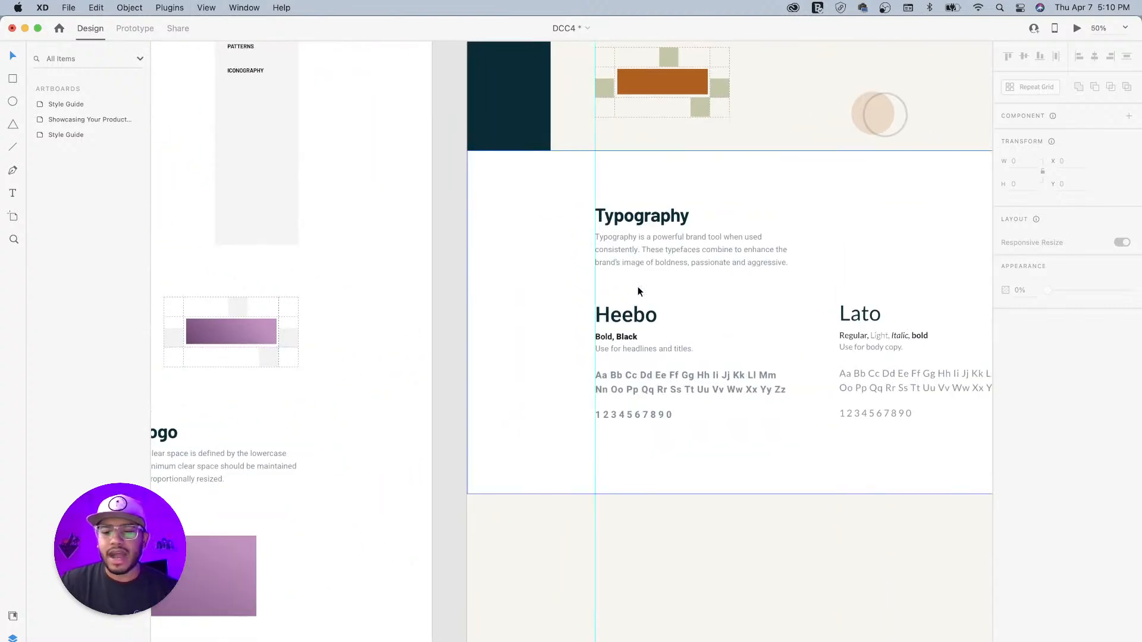
key(super+minus)
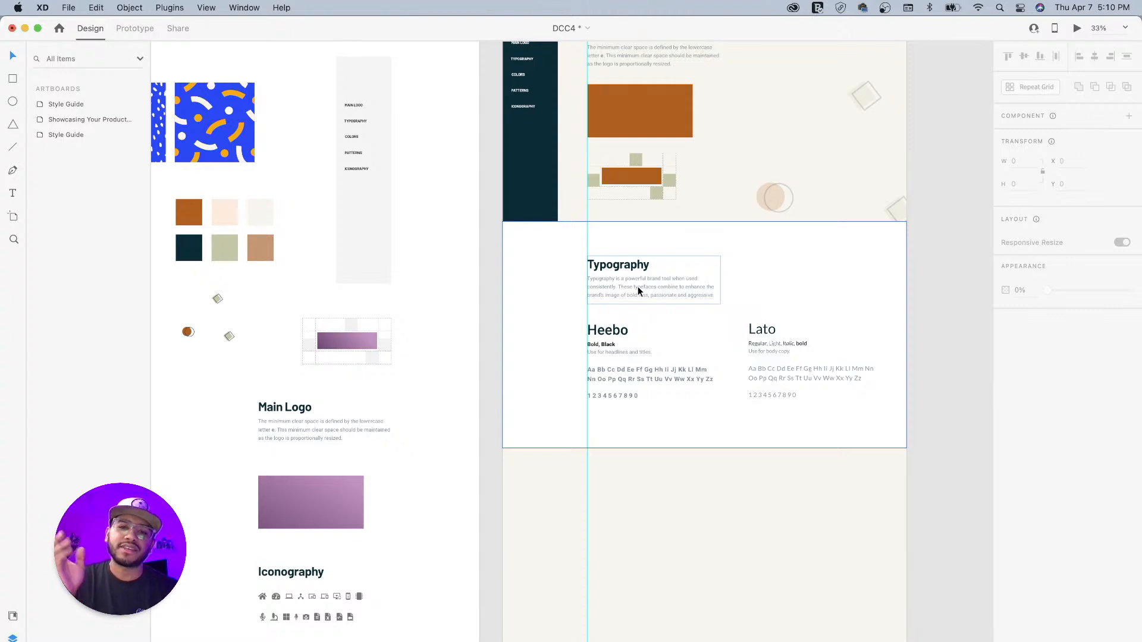
Step: Duplicate the Typography group directly below the original on the Style Guide artboard
key(space)
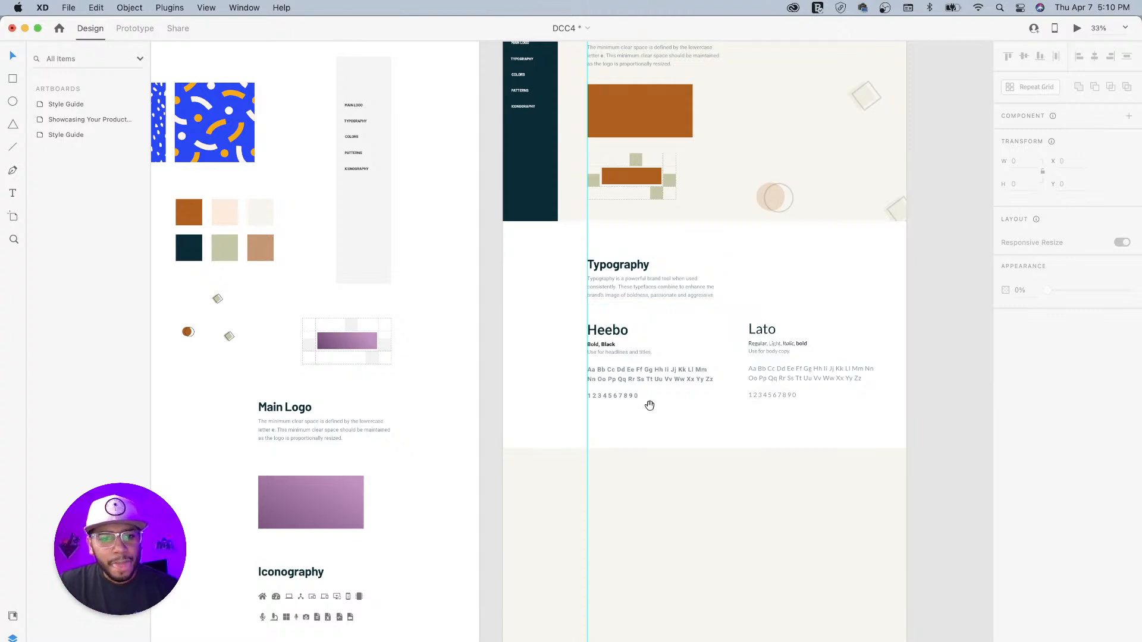
drag(548, 390, 619, 347)
drag(720, 314, 717, 261)
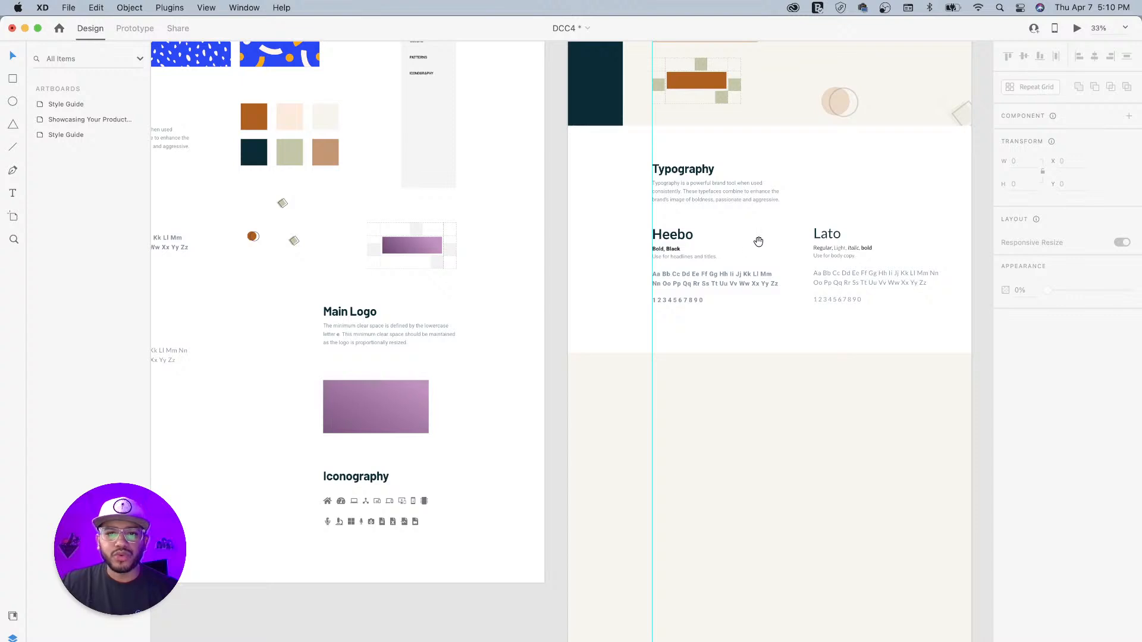
click(745, 152)
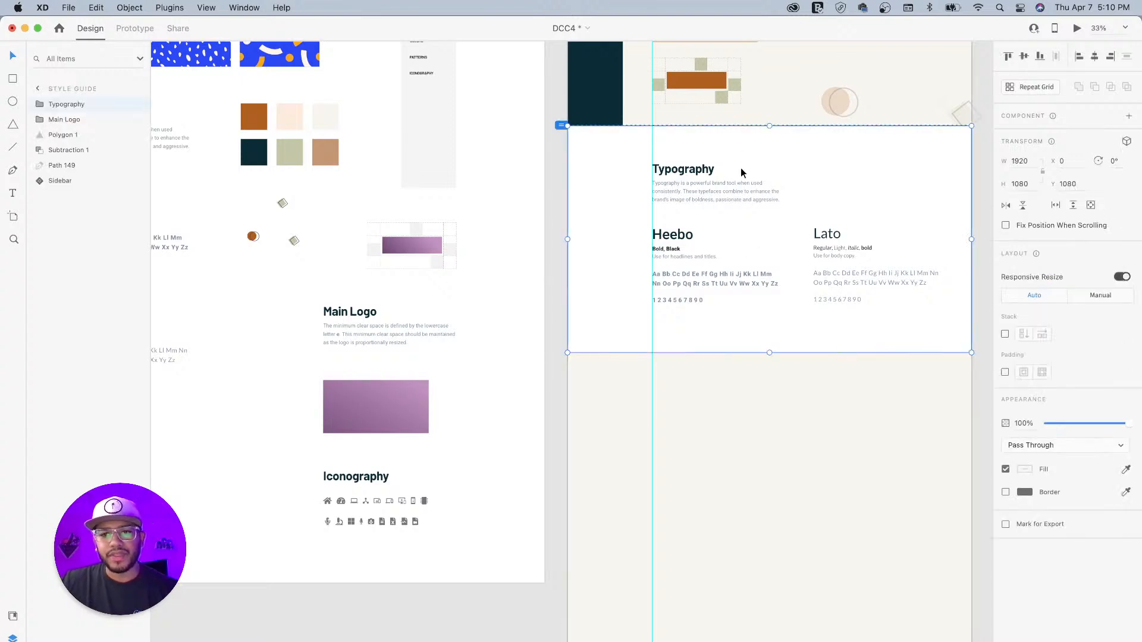
key(alt)
drag(736, 152, 749, 379)
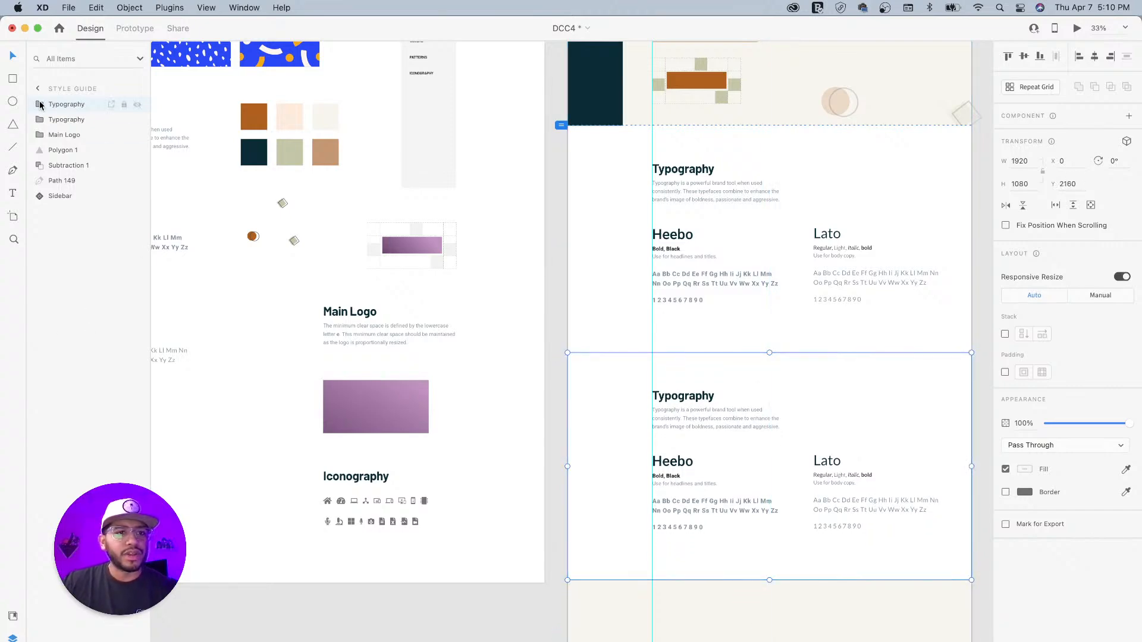
Step: Rename the duplicated Typography group as Colors
drag(622, 224, 610, 379)
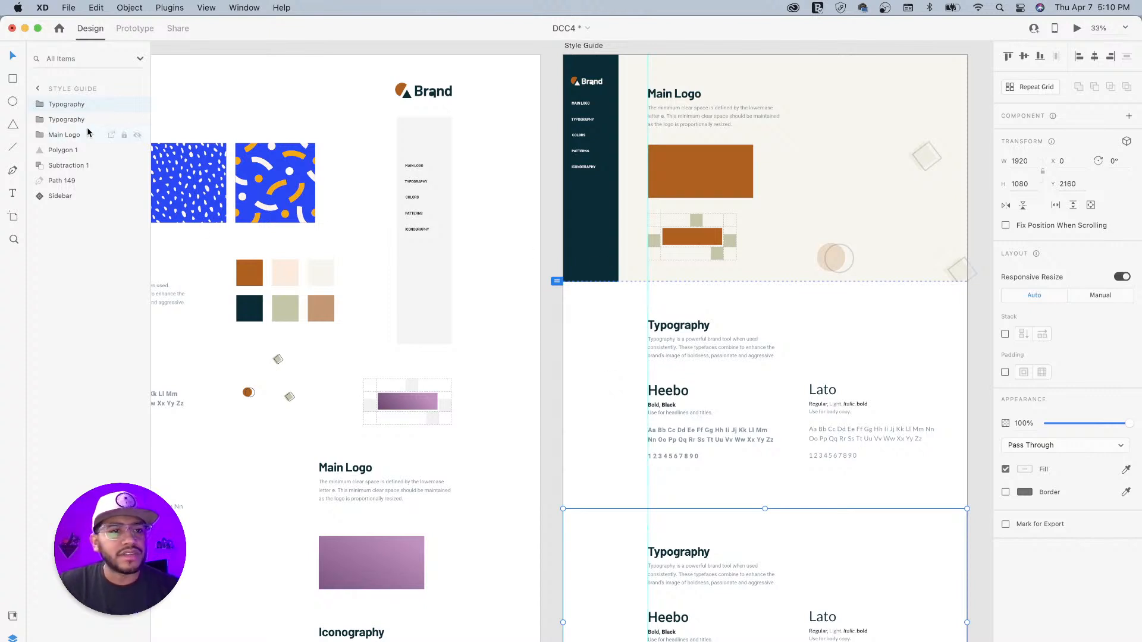
double_click(71, 104)
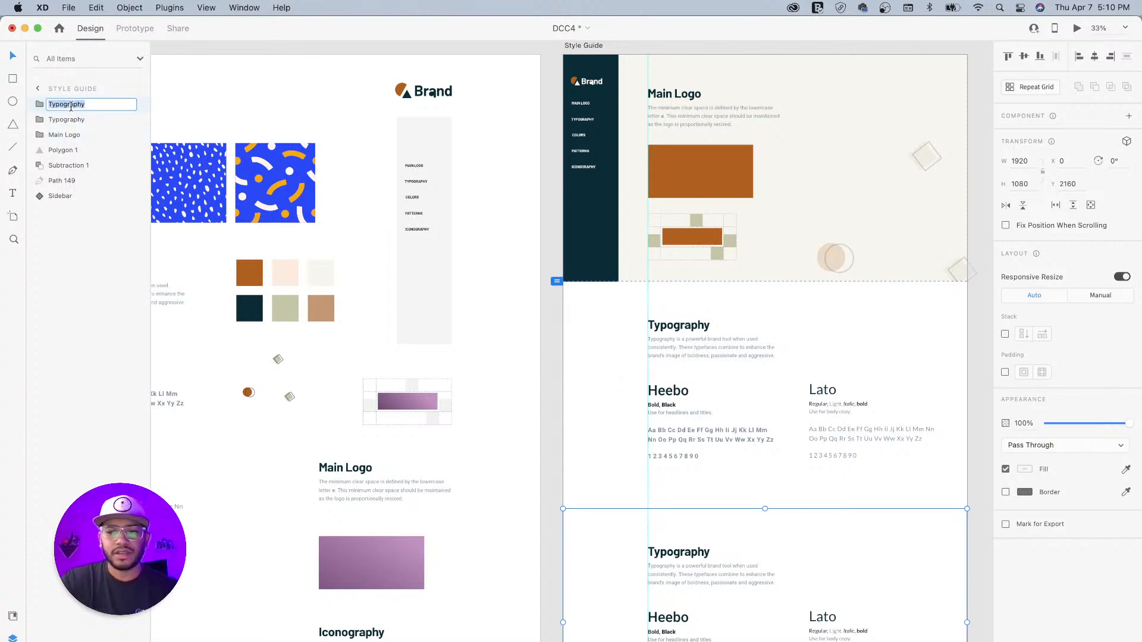
text(Colors)
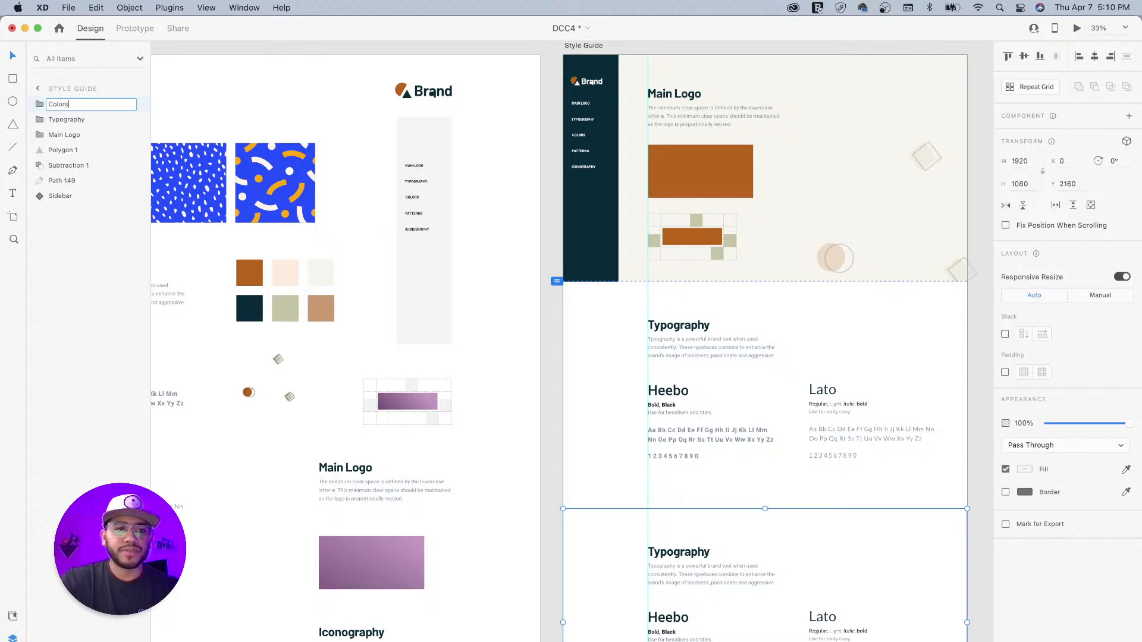
key(Return)
Step: Fill the Colors group's background rectangle with the light peach sampled from the palette swatches, after trying the off-white one
key(space)
drag(580, 452, 782, 414)
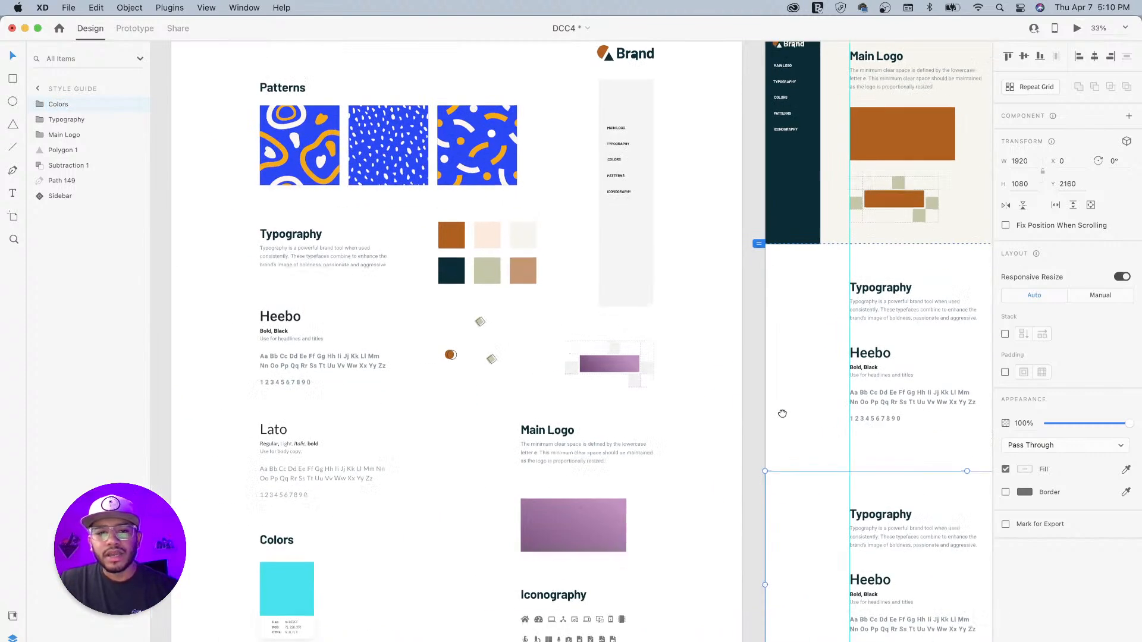
drag(651, 467, 639, 424)
drag(785, 410, 686, 451)
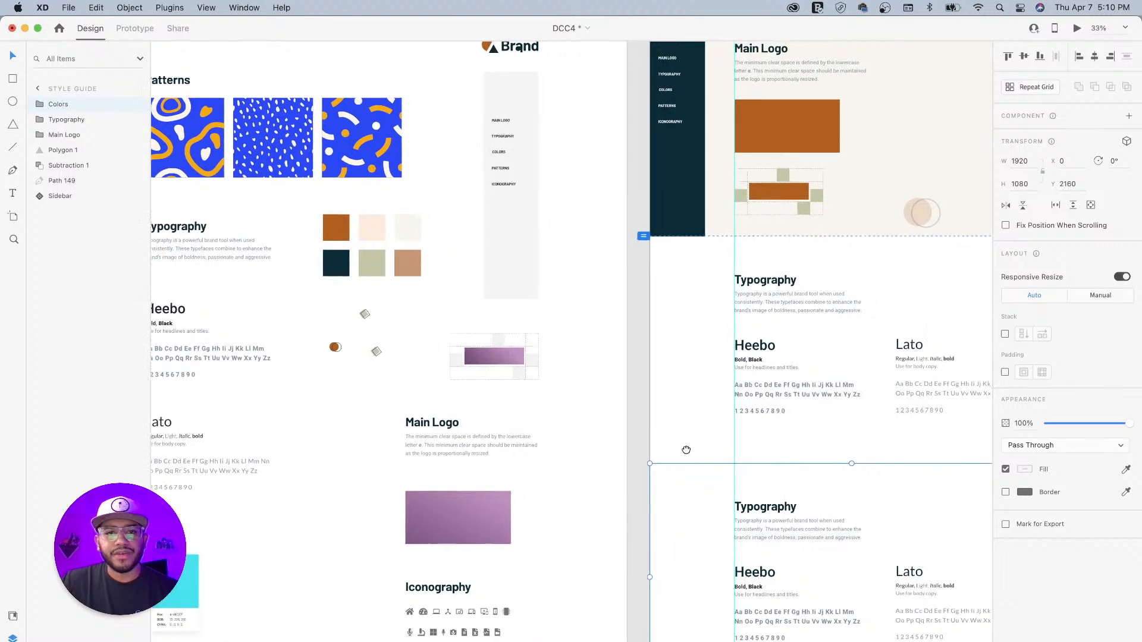
drag(789, 476, 644, 390)
click(785, 398)
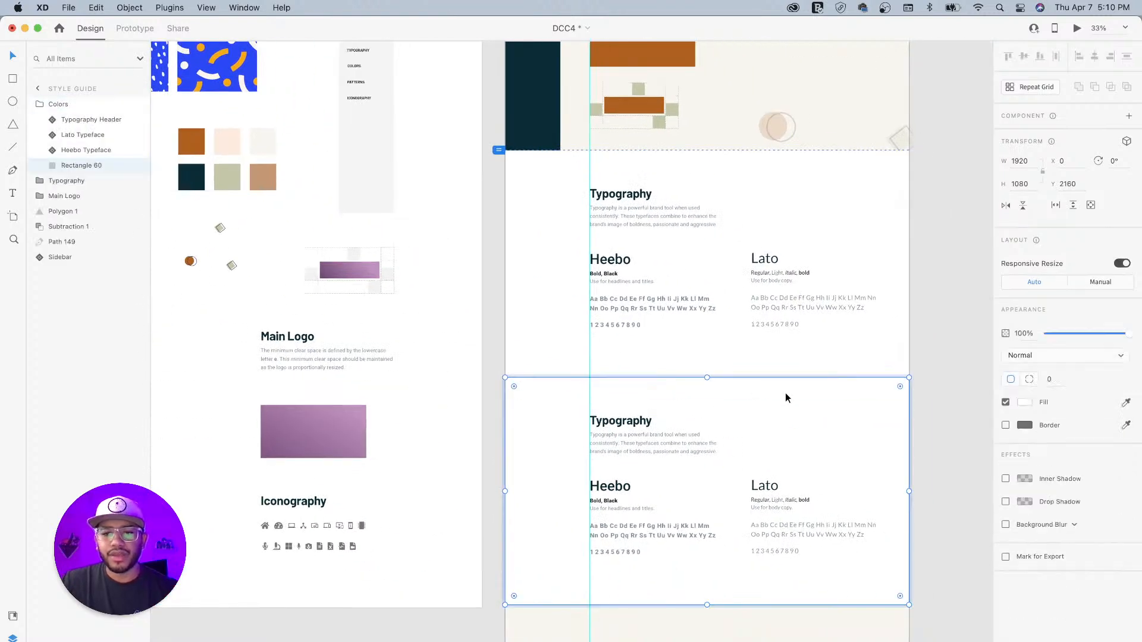
key(i)
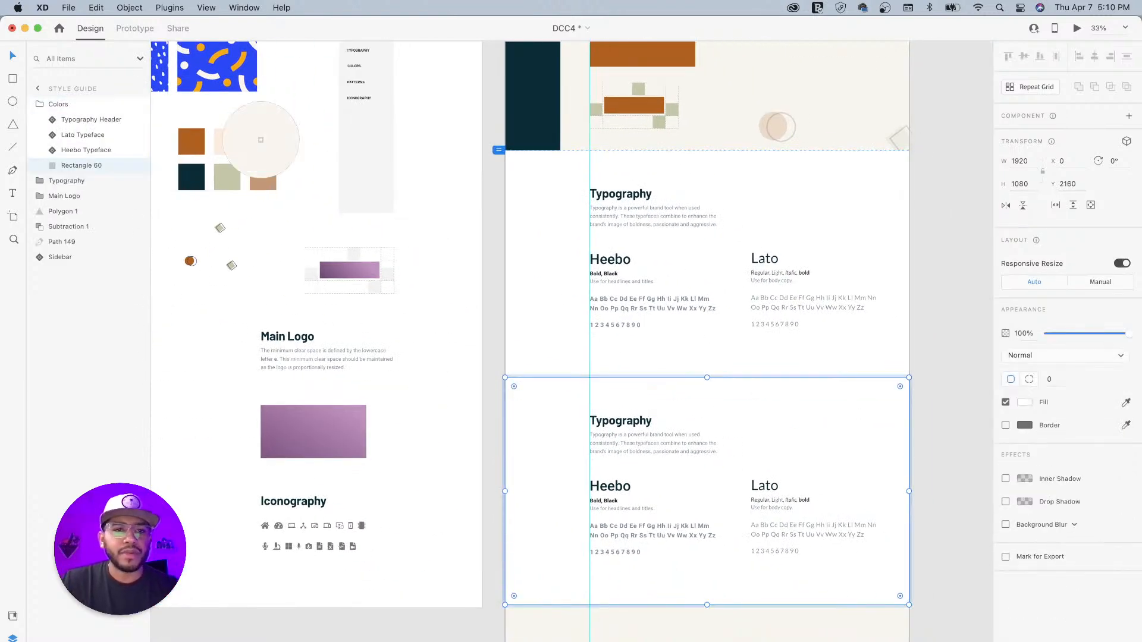
click(260, 141)
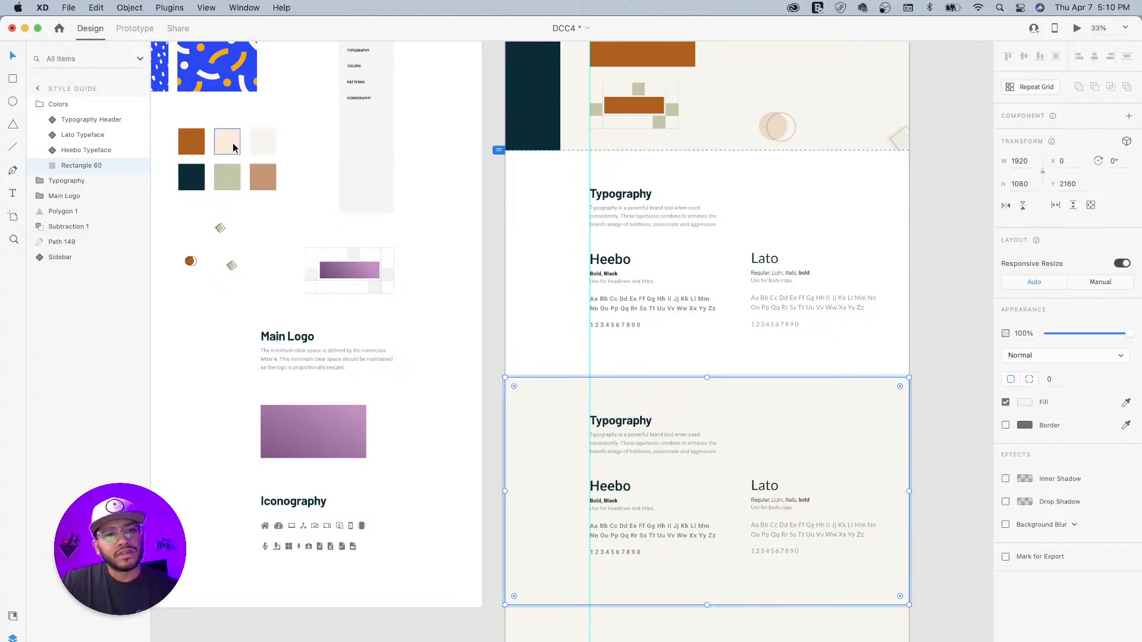
key(i)
click(232, 146)
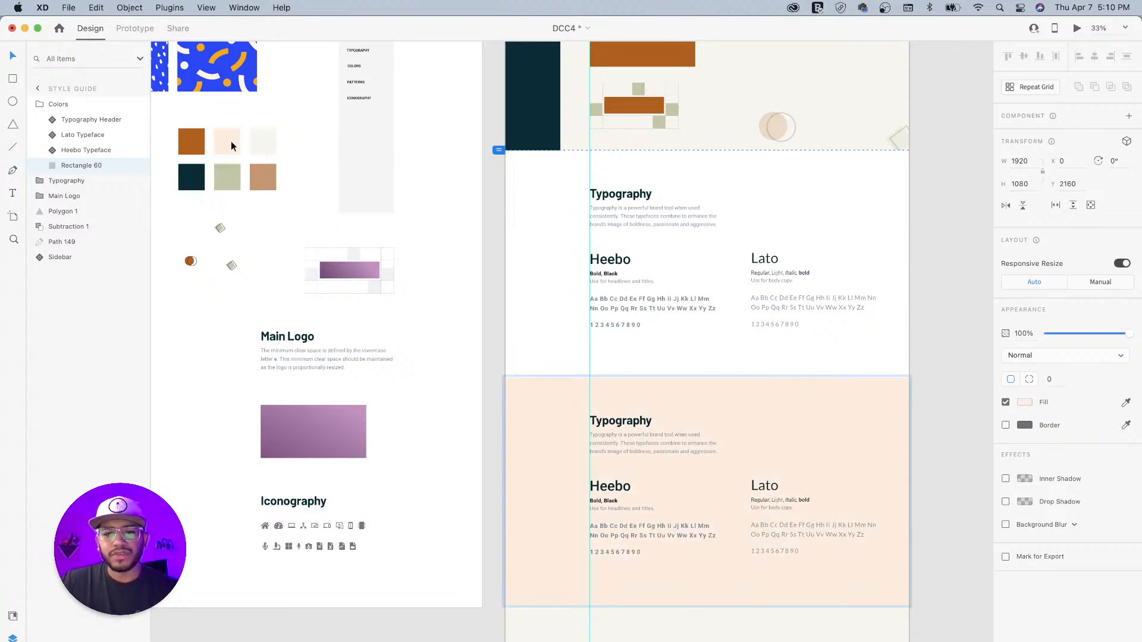
click(917, 447)
Step: Lighten the Colors background rectangle's fill to #FFF5ED
key(space)
drag(430, 382, 373, 338)
click(830, 376)
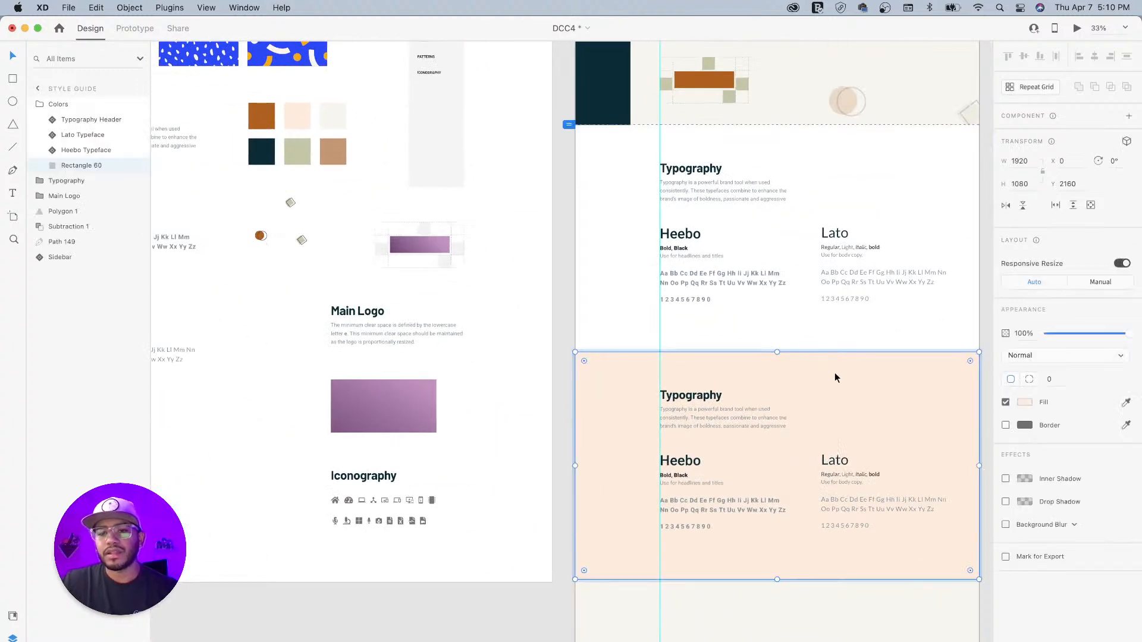
click(1025, 404)
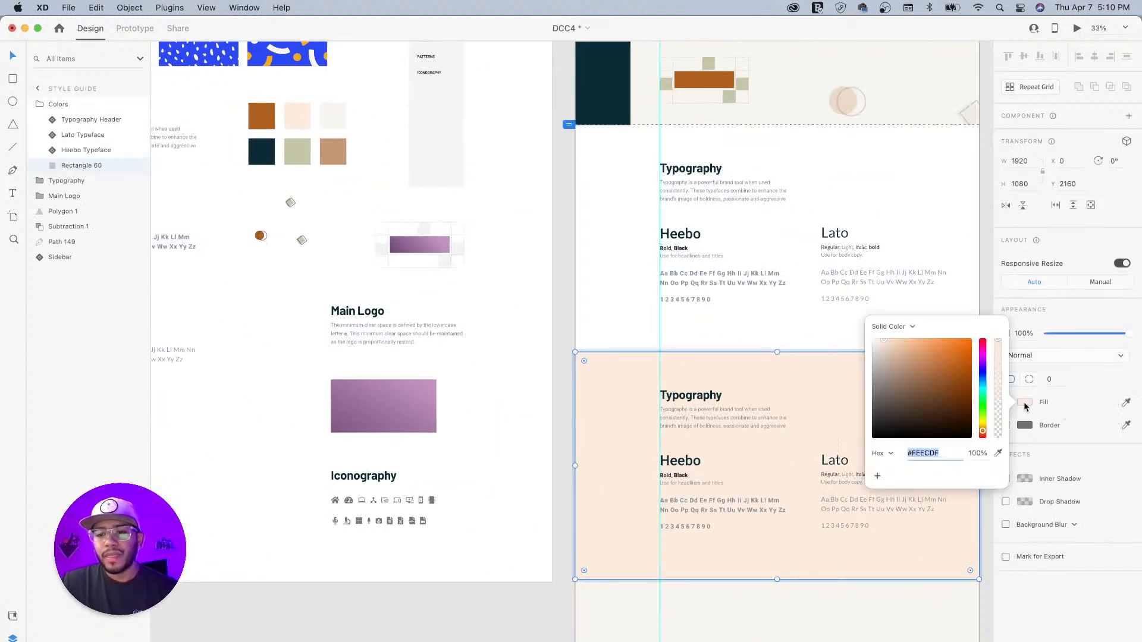
drag(883, 343, 881, 343)
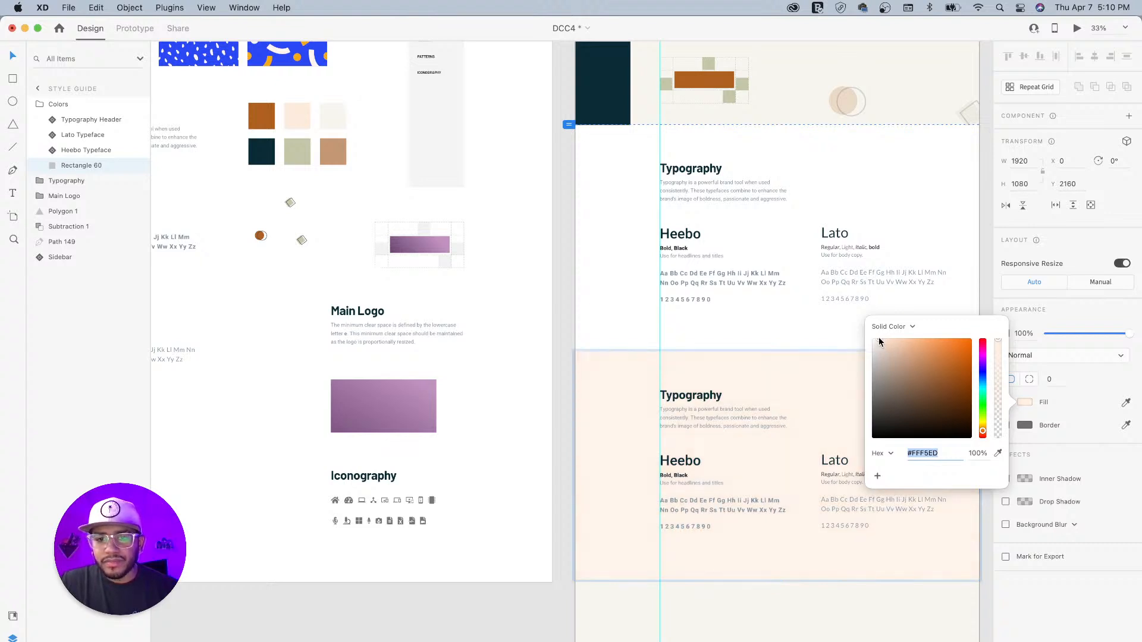
click(476, 621)
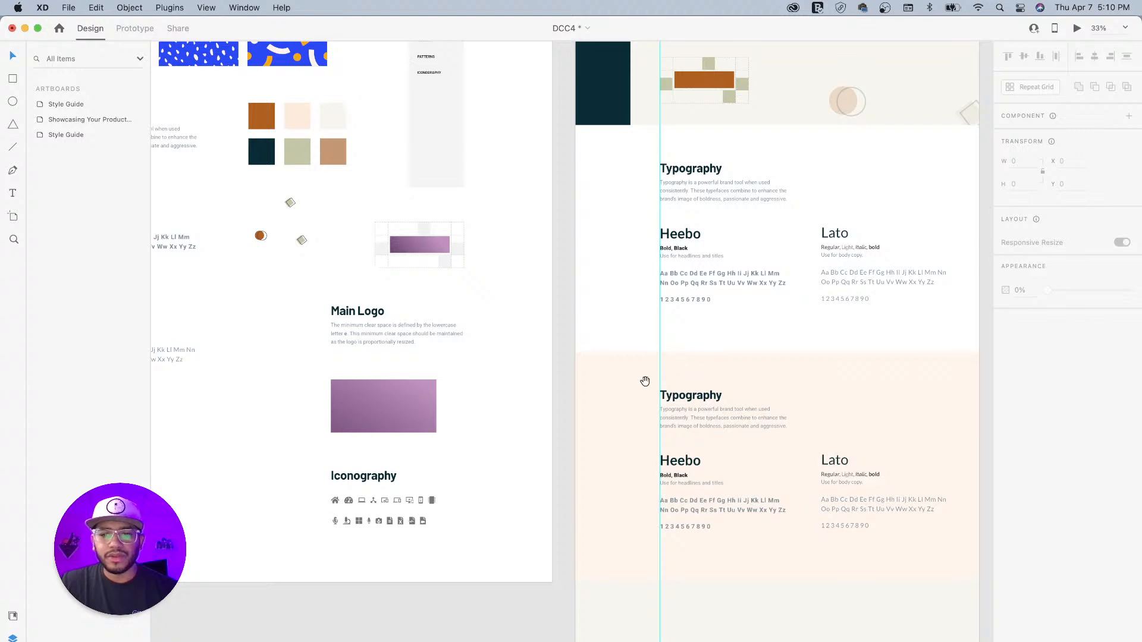
Step: Copy the Colors header and the Color Card component from the original Style Guide artboard
scroll(645, 380, left, 5)
drag(585, 396, 712, 352)
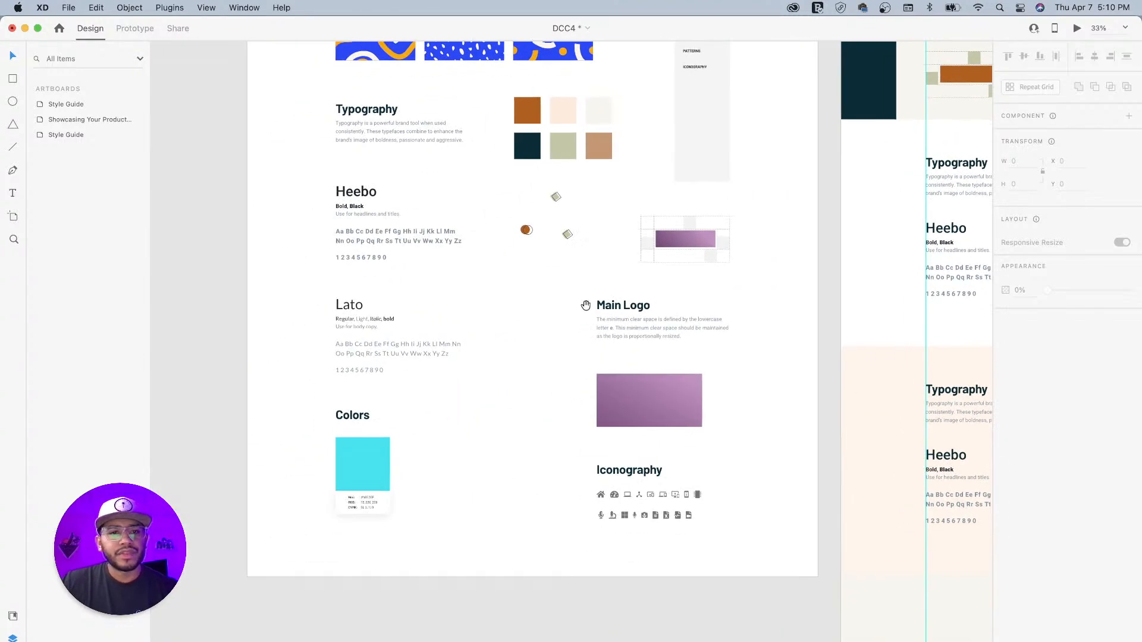
drag(587, 301, 457, 363)
click(234, 487)
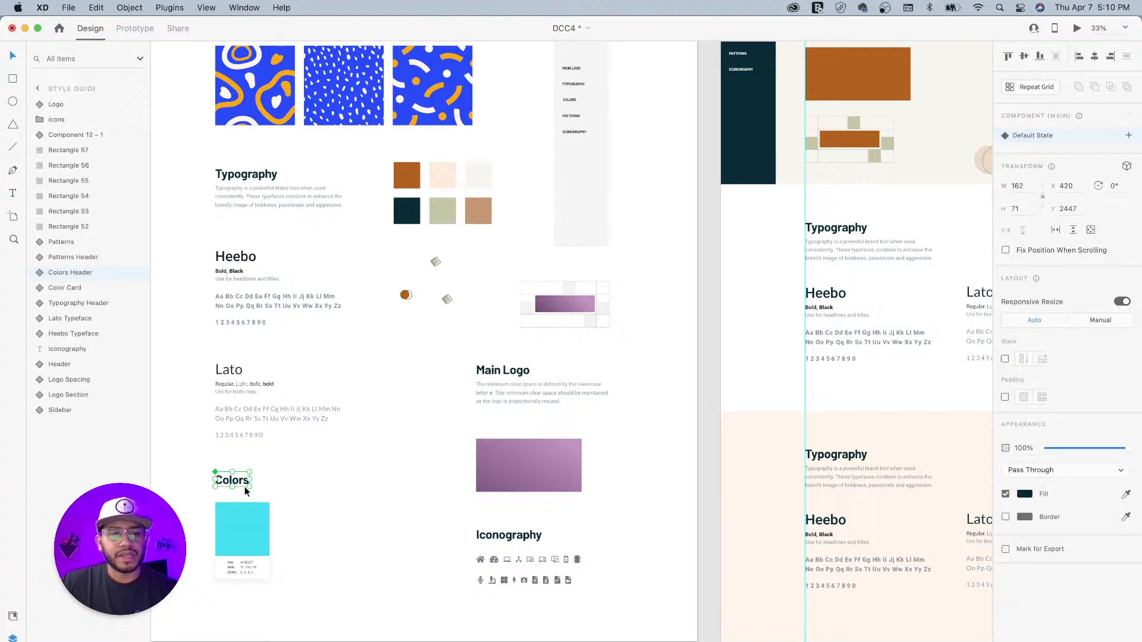
shift+click(256, 519)
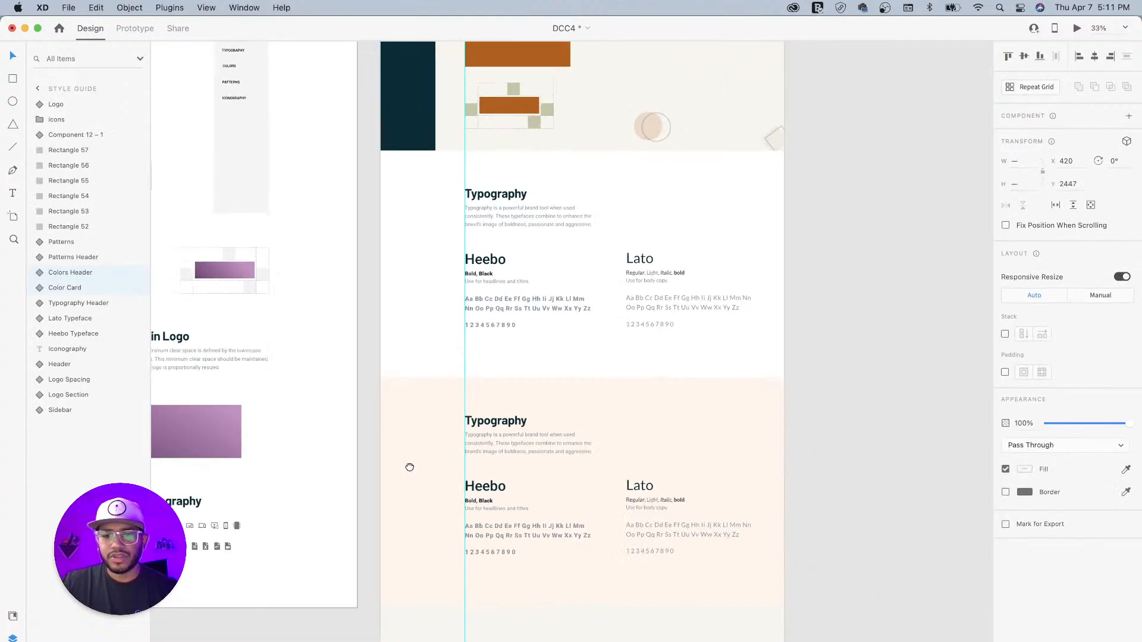
drag(750, 501, 408, 467)
Step: Delete the Typography header, Heebo typeface and Lato typeface components from inside the duplicated Colors group
click(517, 452)
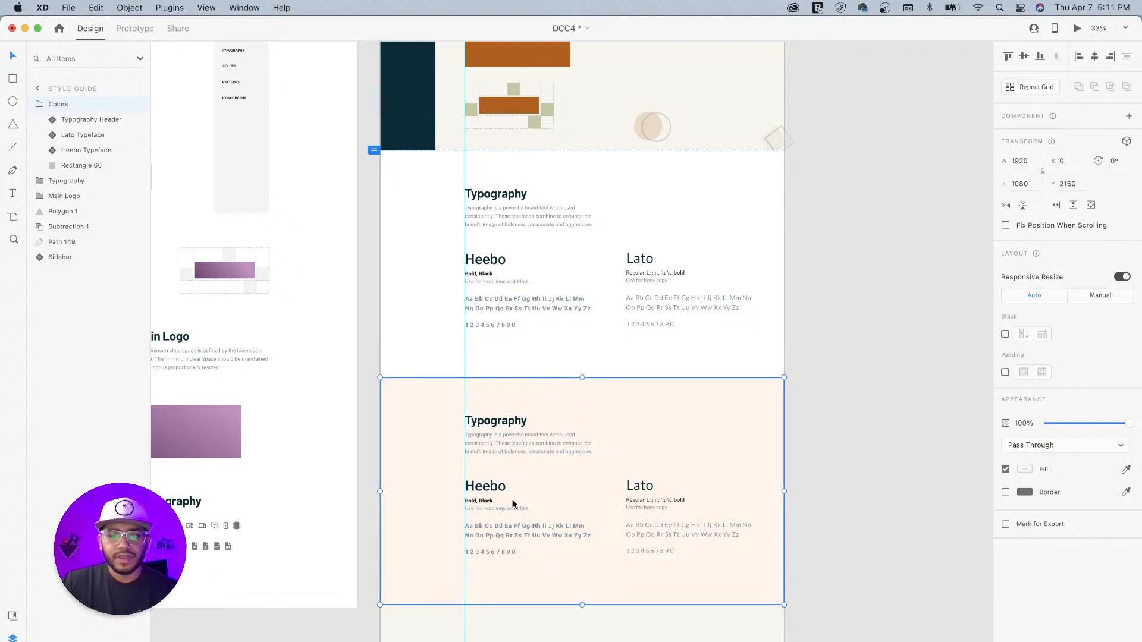
double_click(479, 493)
click(502, 434)
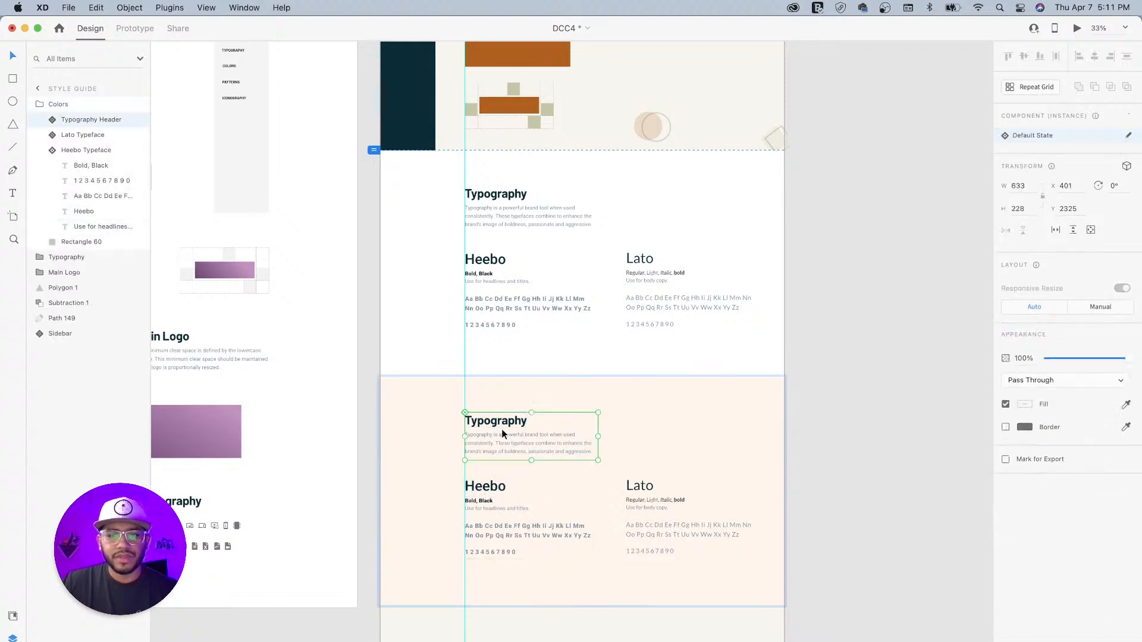
shift+click(491, 492)
shift+click(635, 488)
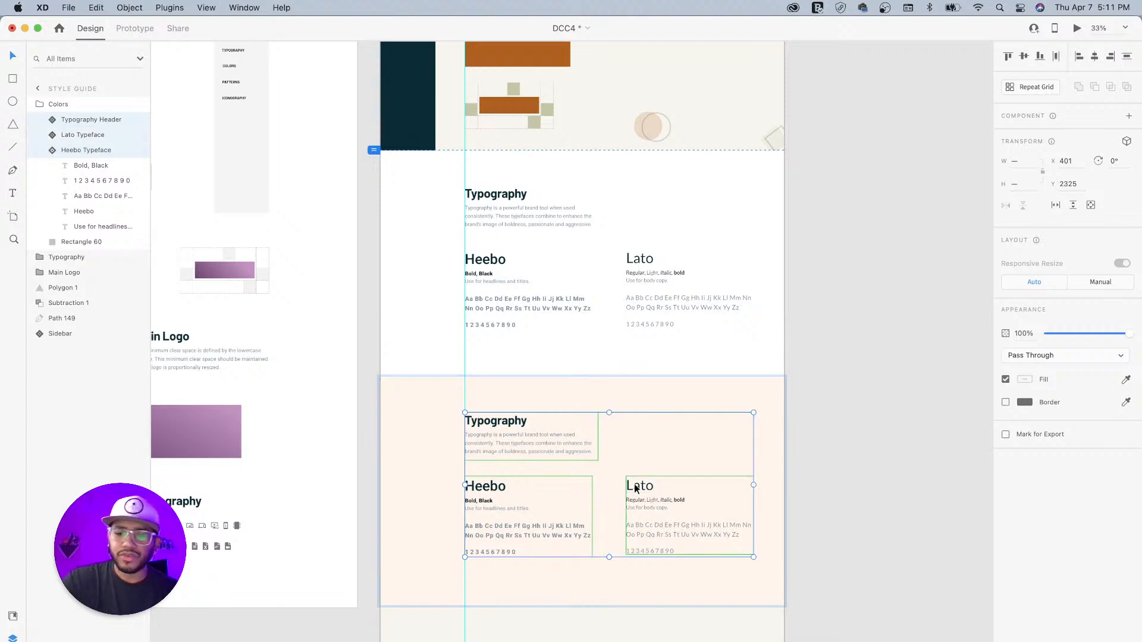
key(BackSpace)
Step: Paste the Colors header and Color Card into the Colors group and align them to the vertical guide at X 401, Y 2373
key(super+v)
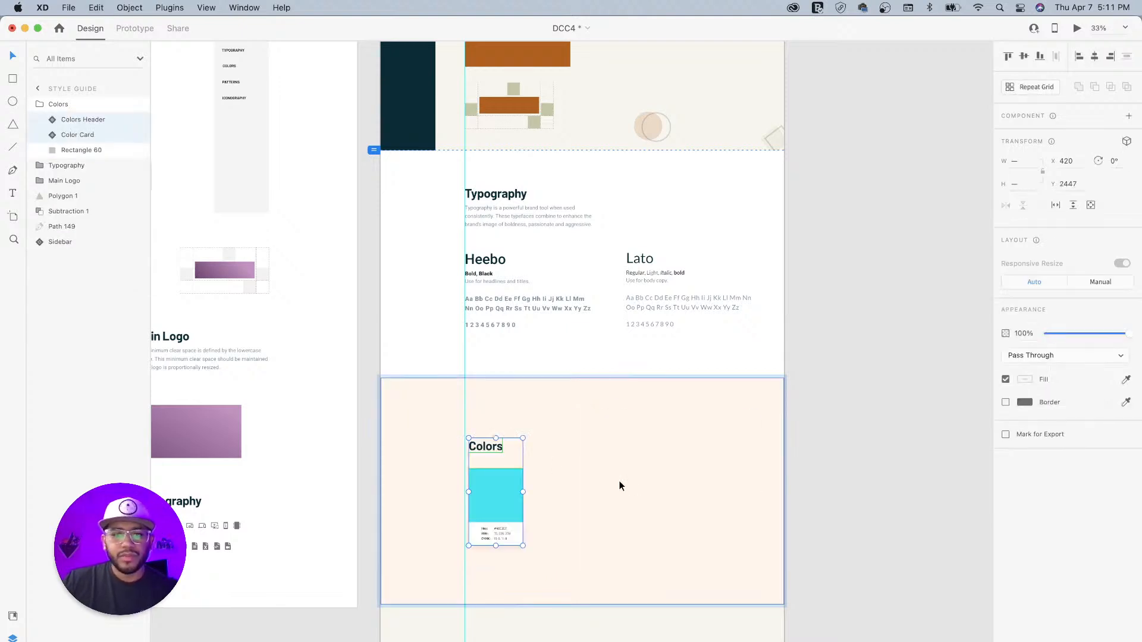
drag(481, 451, 478, 433)
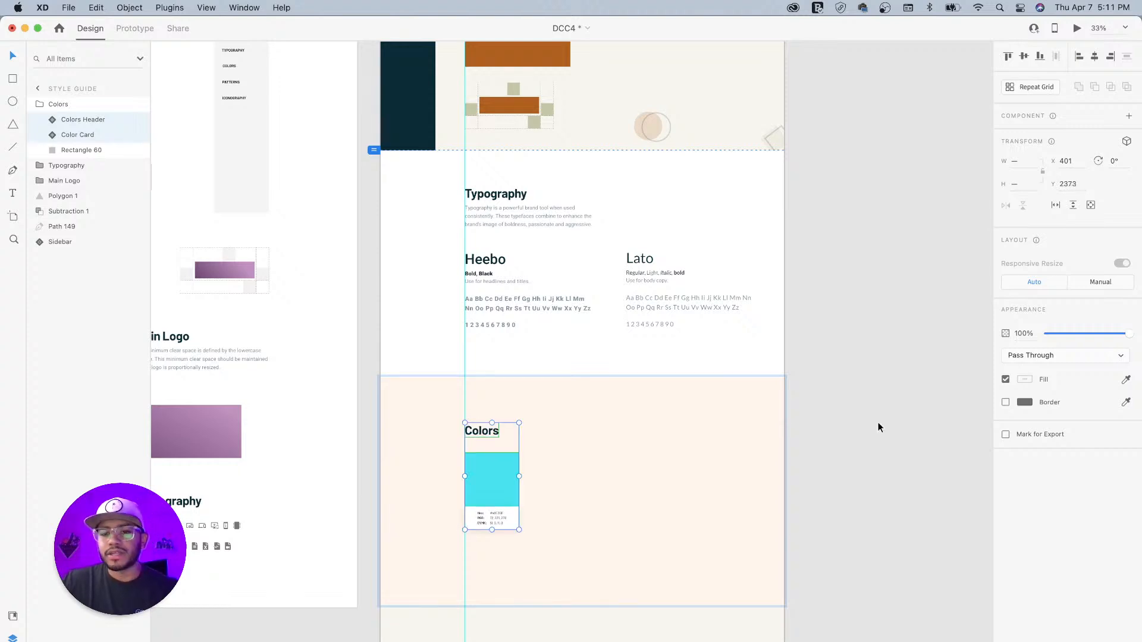
click(870, 447)
Step: Turn the Color Card in the Colors group into a repeat grid of four columns and two rows
drag(568, 470, 648, 275)
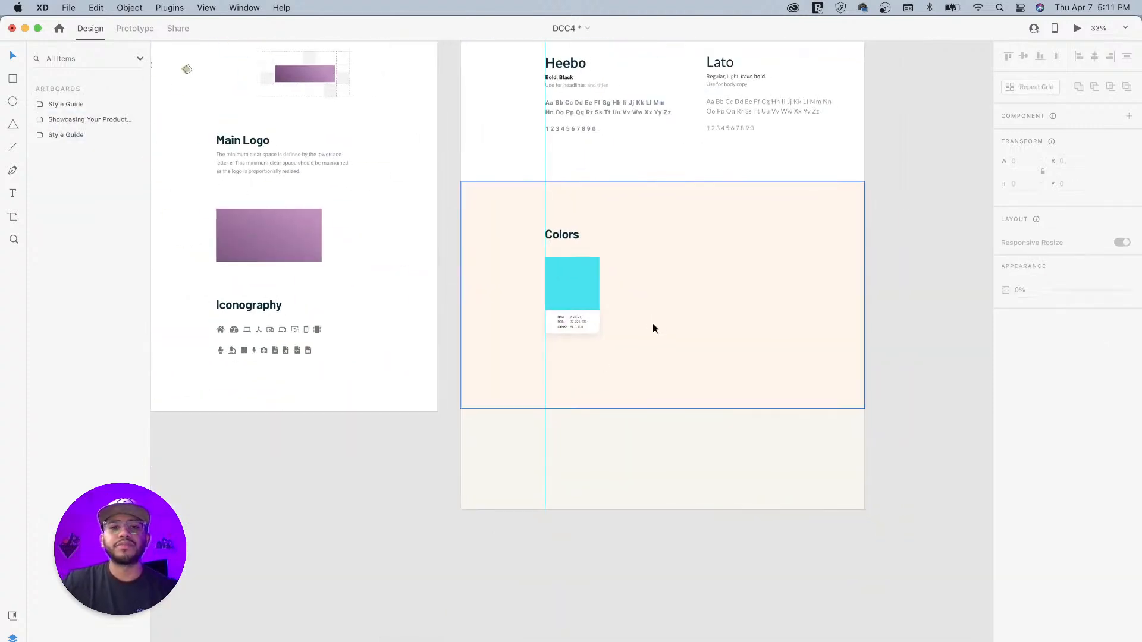
click(576, 295)
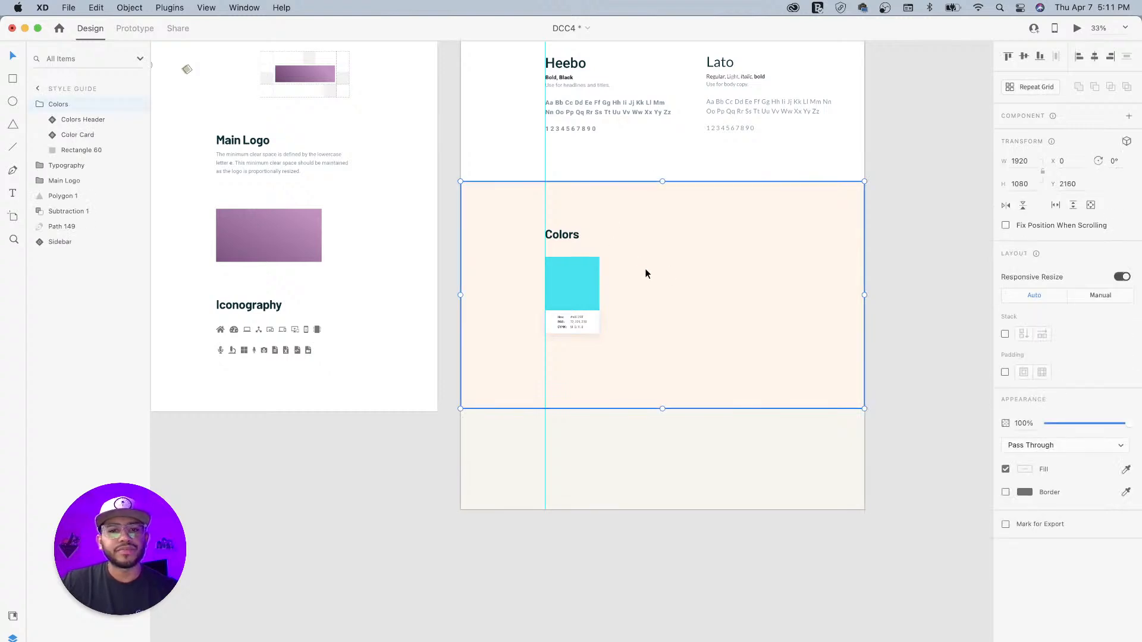
double_click(570, 270)
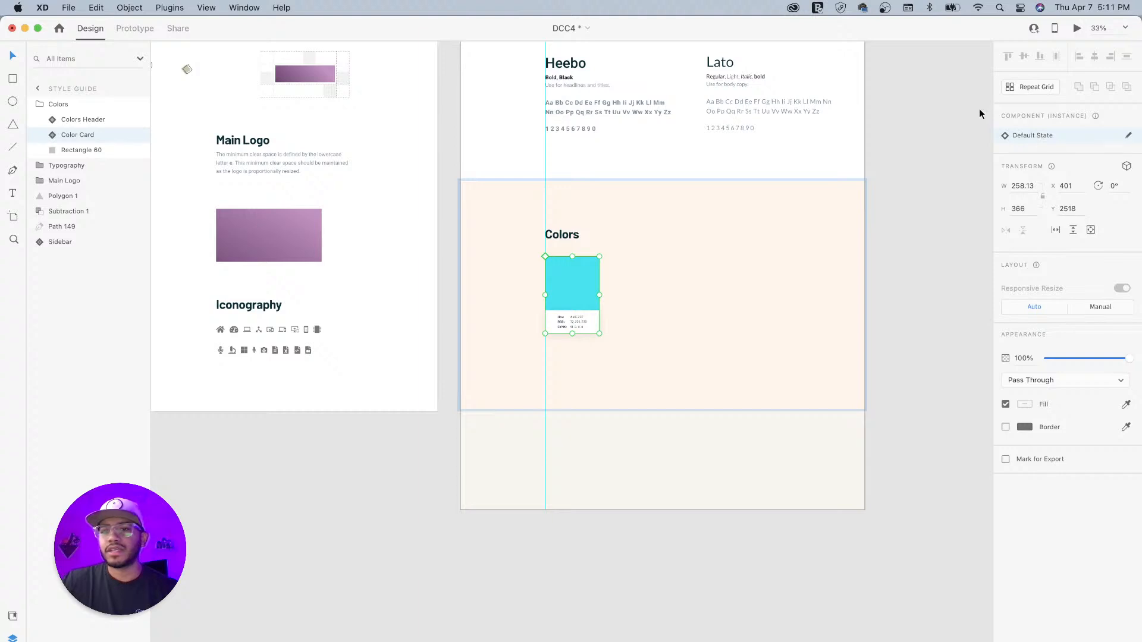
scroll(972, 119, right, 1)
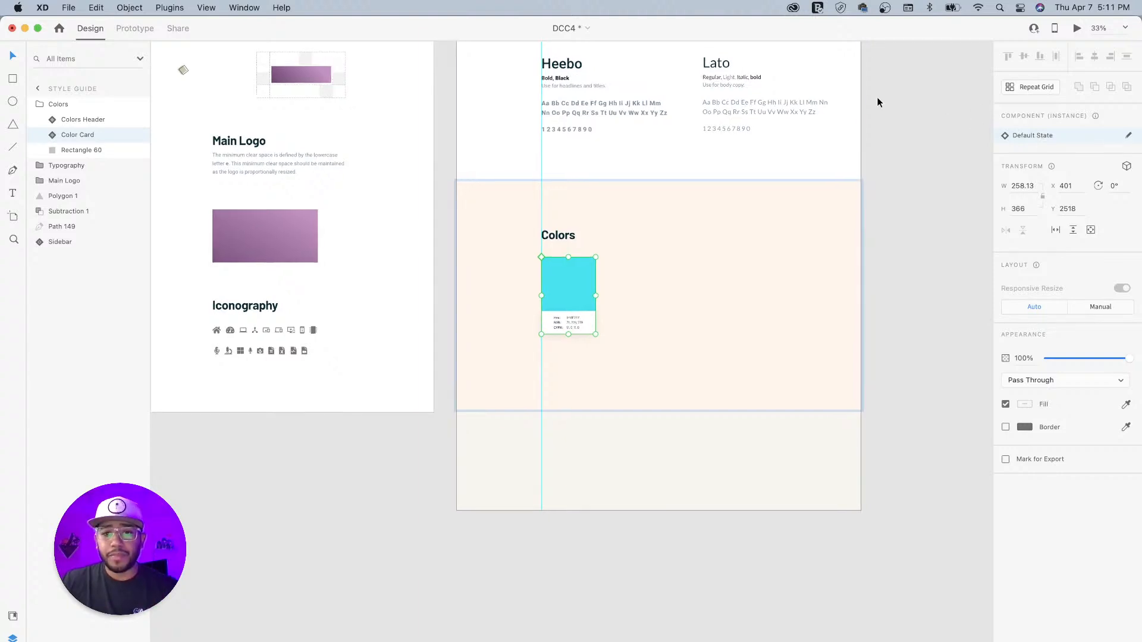
click(1021, 86)
drag(608, 302, 851, 304)
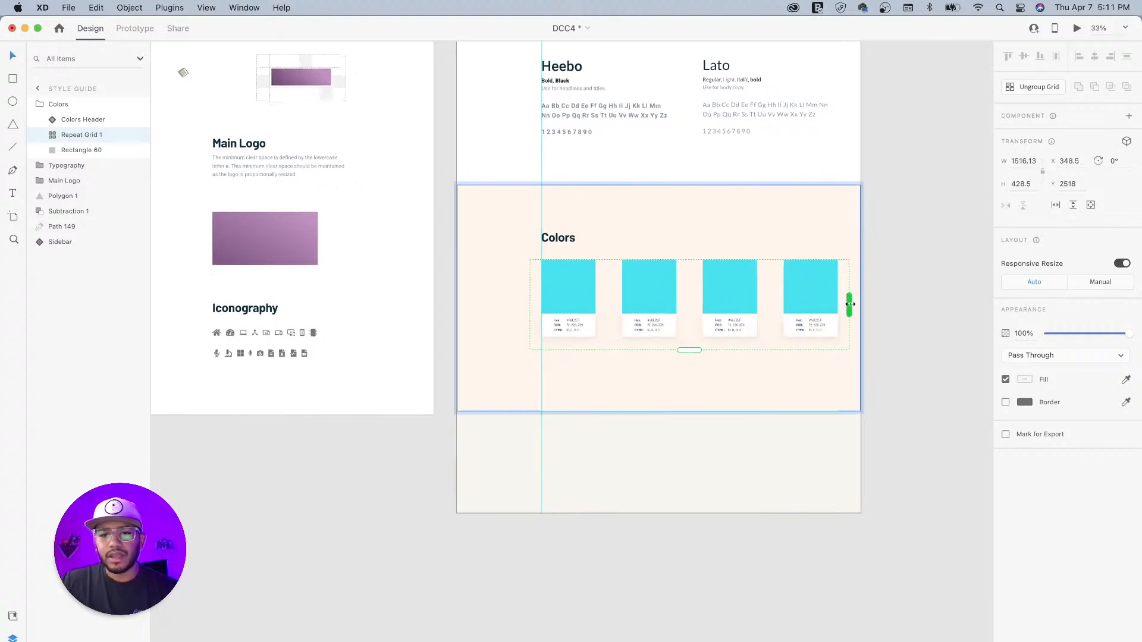
drag(688, 350, 695, 450)
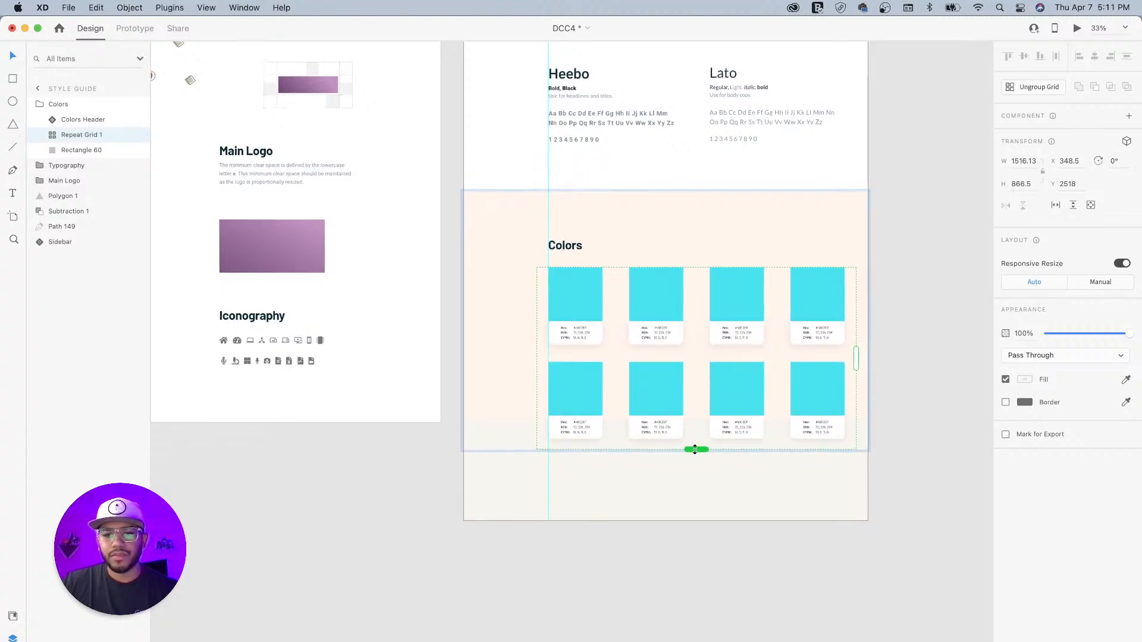
Step: Extend the Colors group's background rectangle downward to a height of about 1364 so it encloses both rows of cards
scroll(785, 363, right, 1)
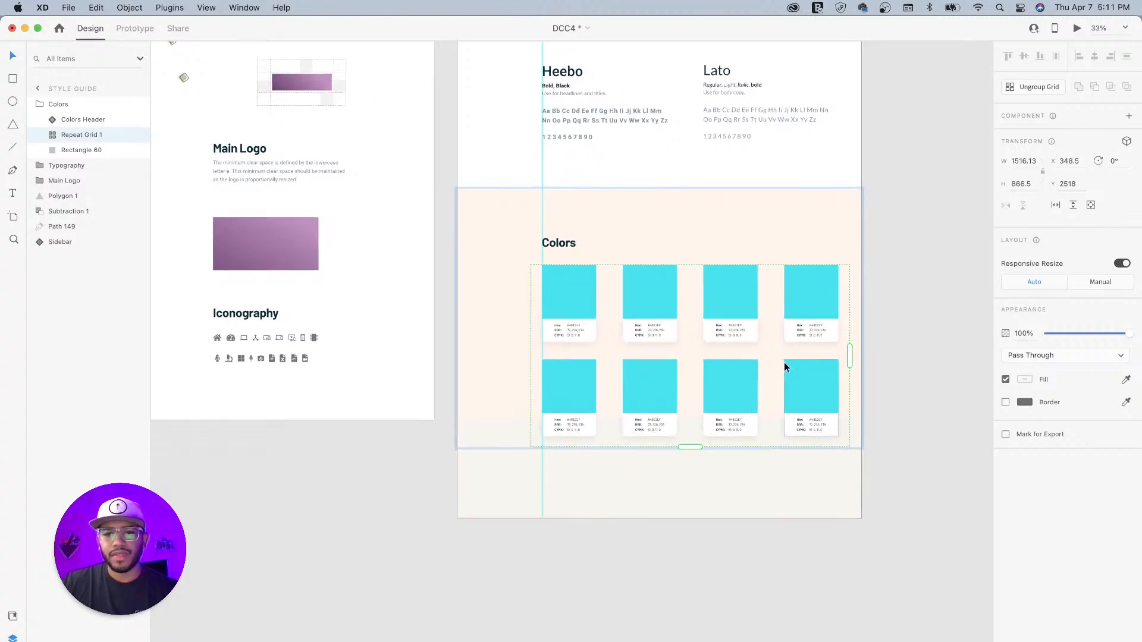
click(717, 219)
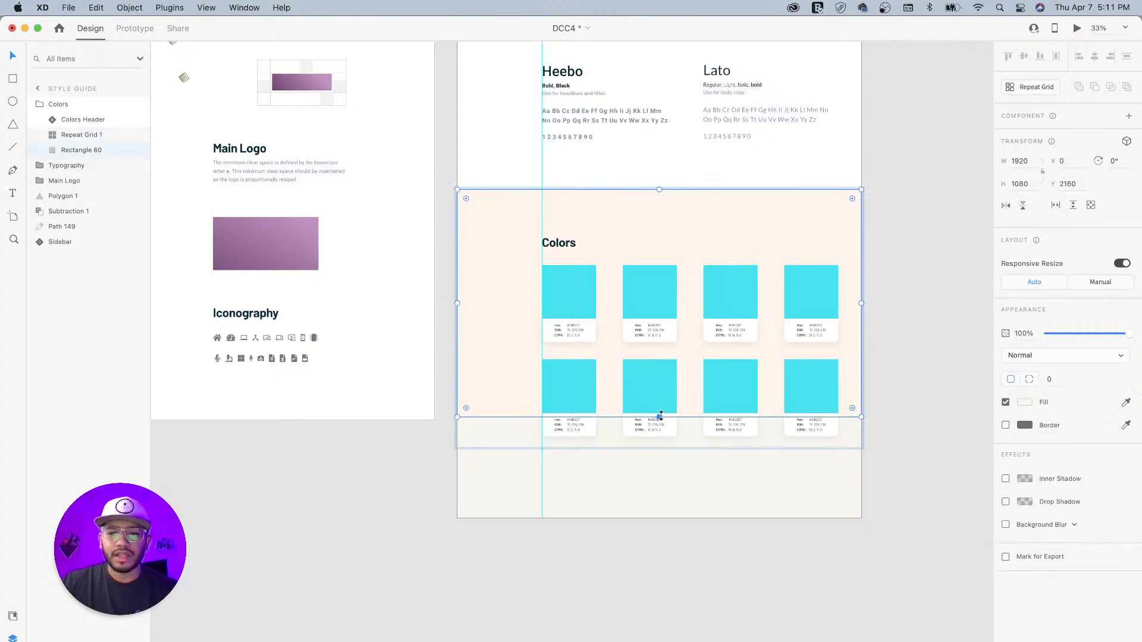
drag(660, 416, 659, 476)
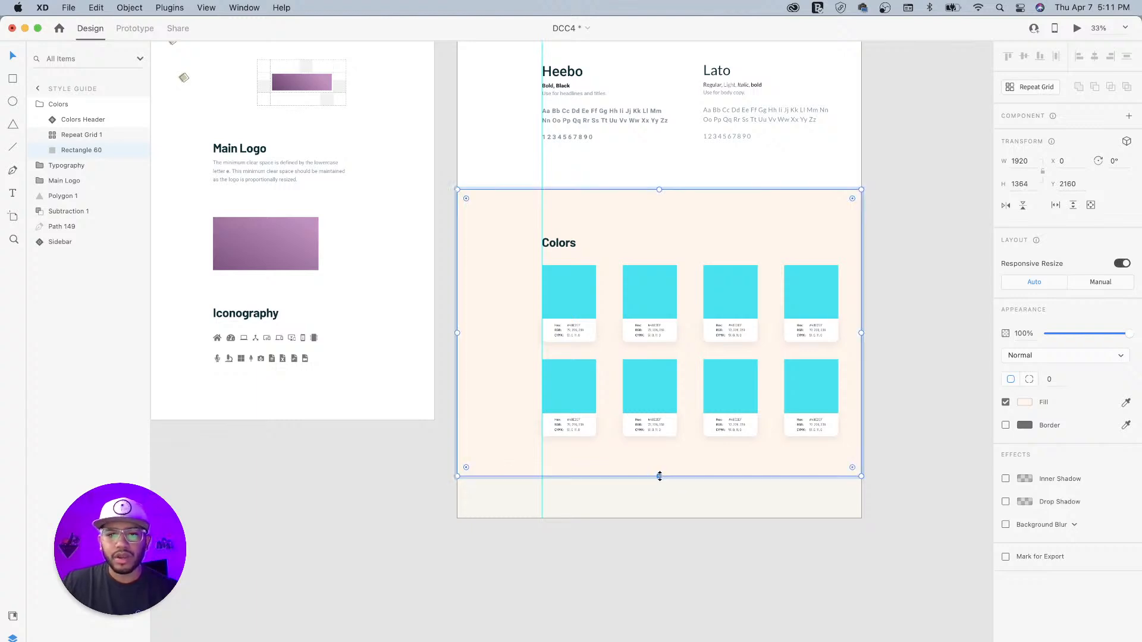
Step: Extend the new Style Guide artboard downward to a height of about 6832
key(super+minus)
key(super+minus)
key(super+minus)
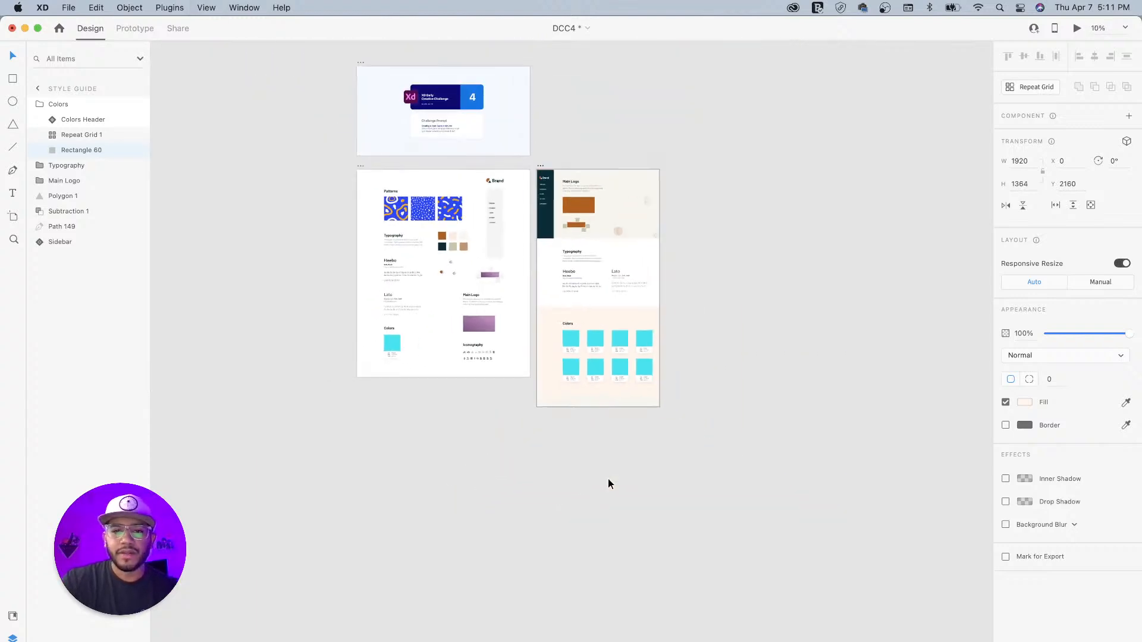
click(549, 165)
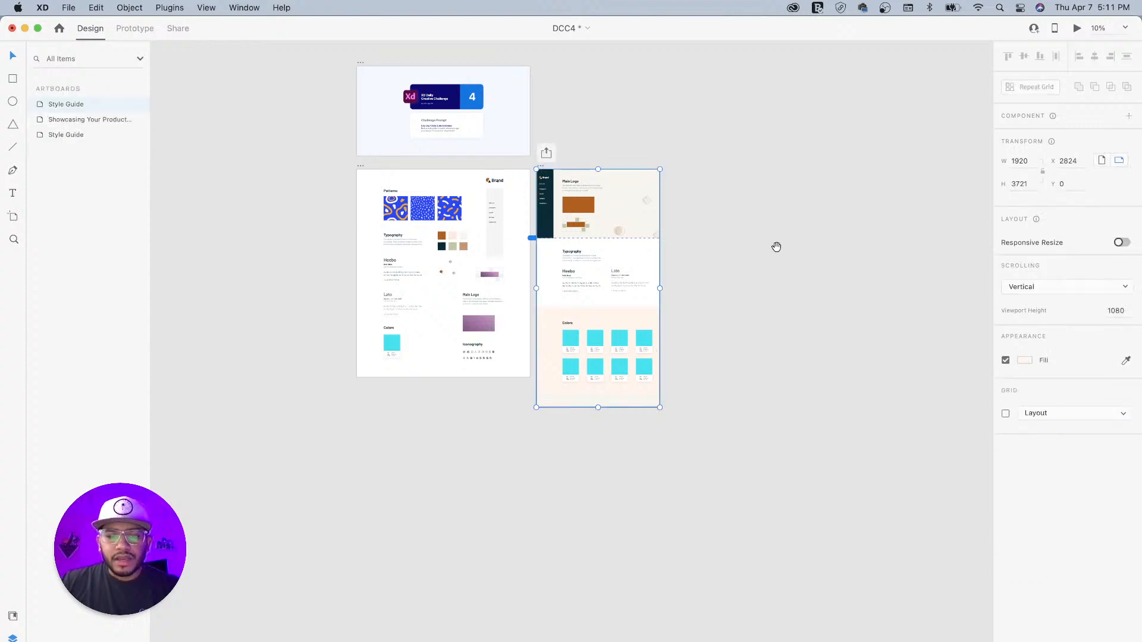
drag(778, 247, 772, 146)
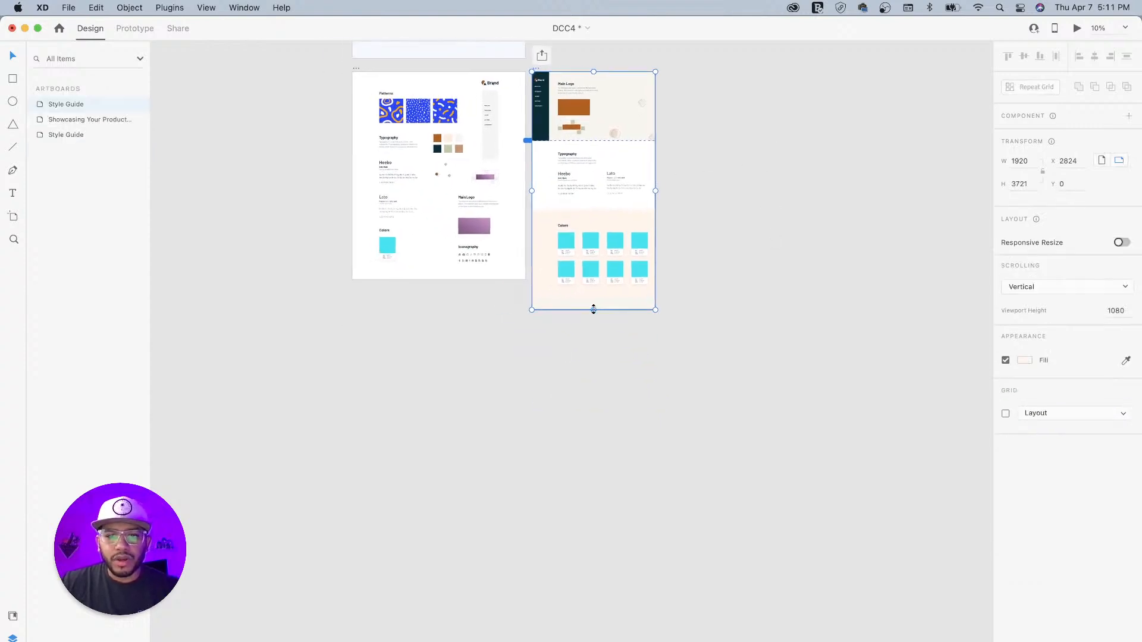
drag(594, 309, 595, 508)
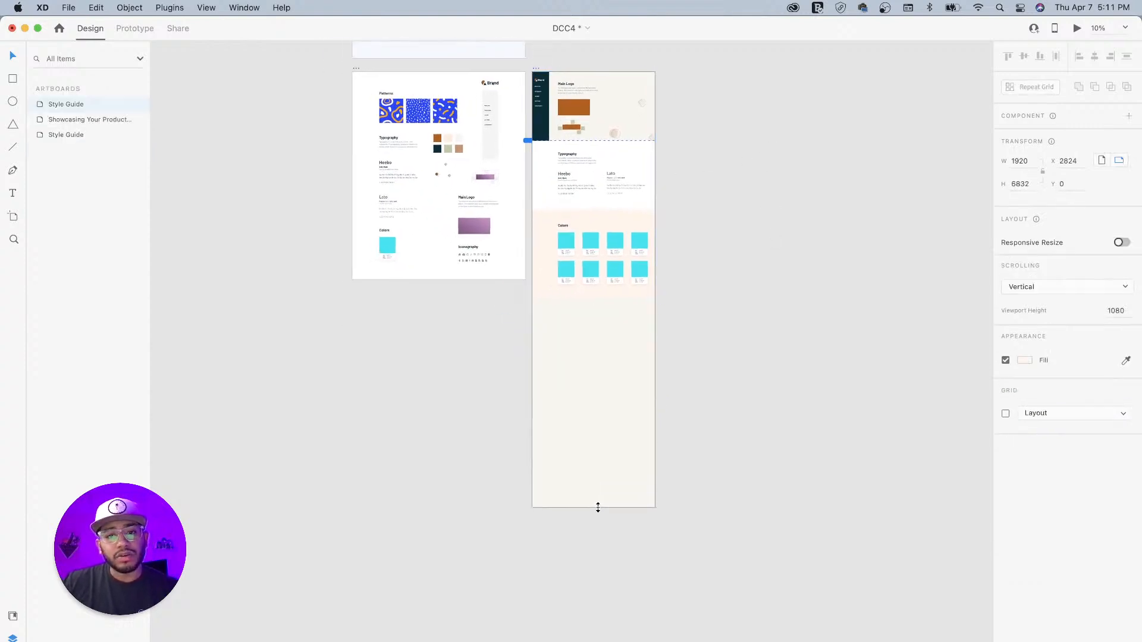
Step: Fill the first color card's swatch rectangle with the dark teal document color #0A2C36
click(649, 219)
key(super+plus)
key(super+plus)
key(super+plus)
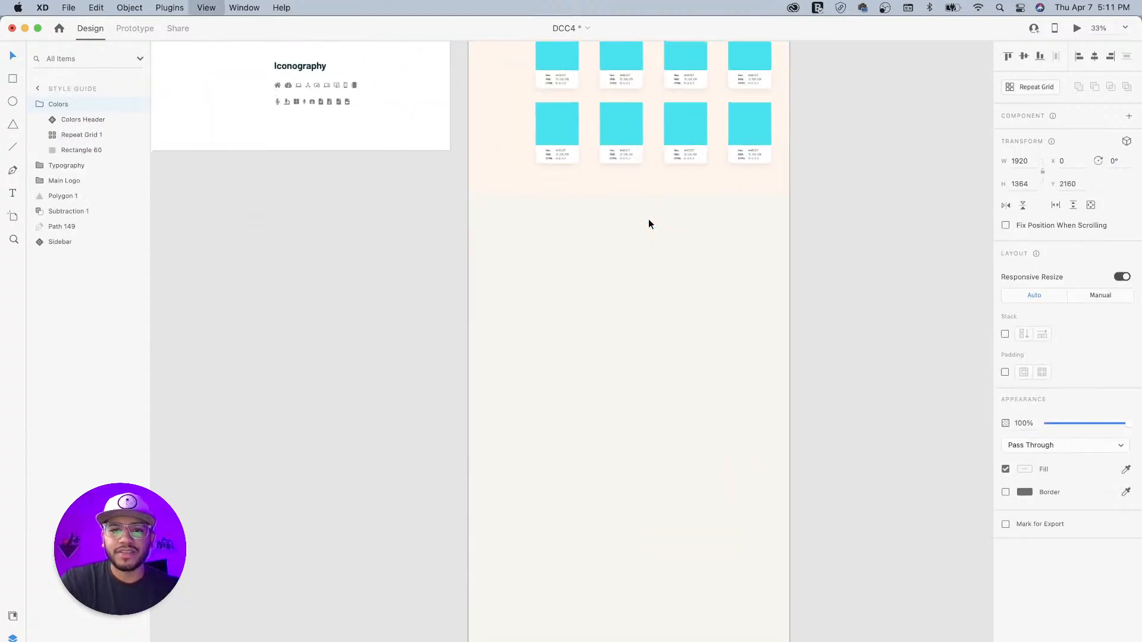
drag(737, 202, 673, 378)
drag(666, 200, 707, 373)
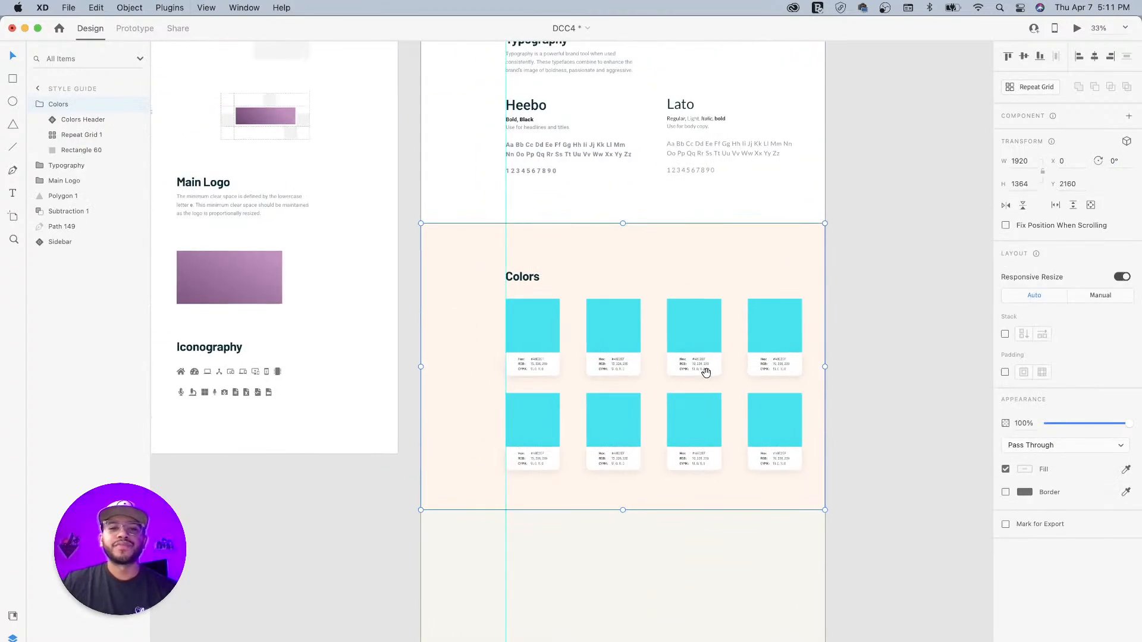
drag(610, 243, 645, 349)
super+click(579, 430)
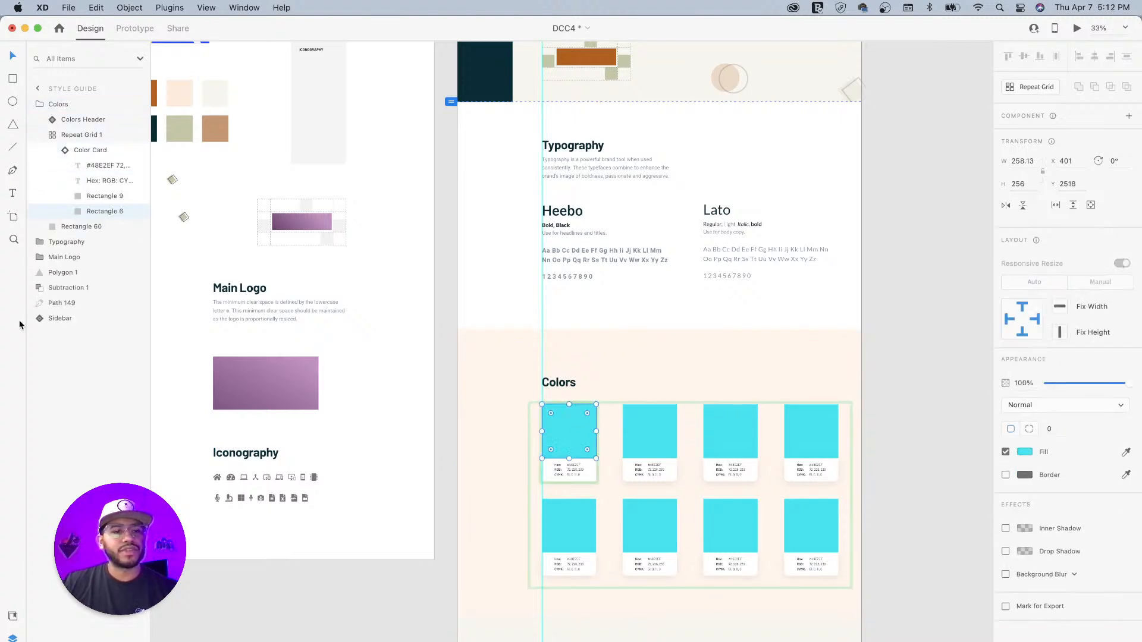
click(13, 617)
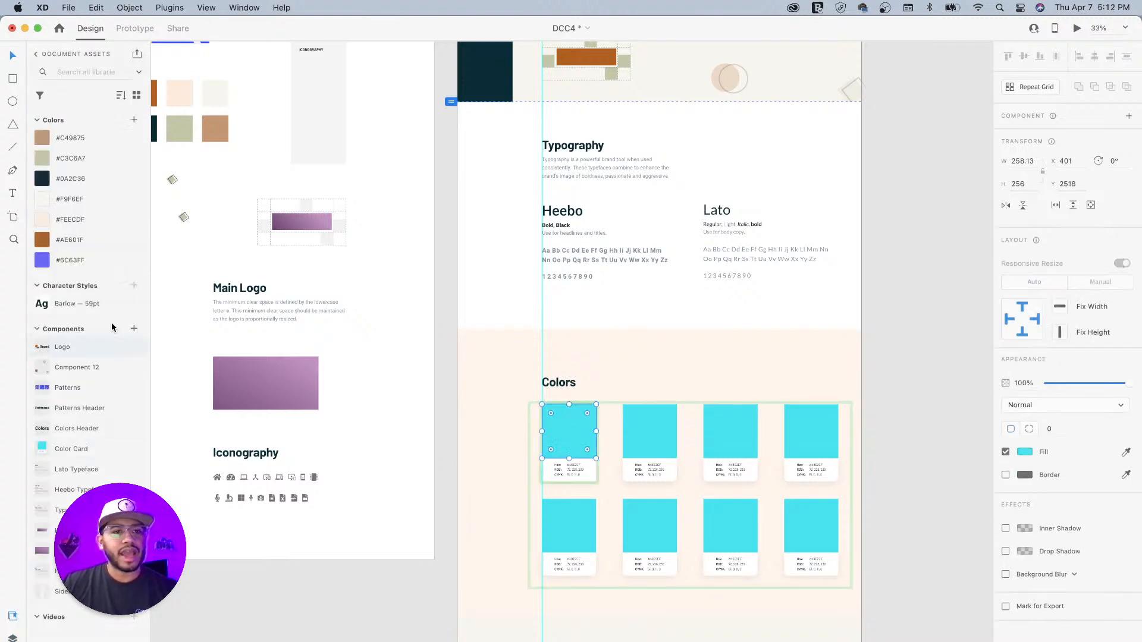
click(72, 183)
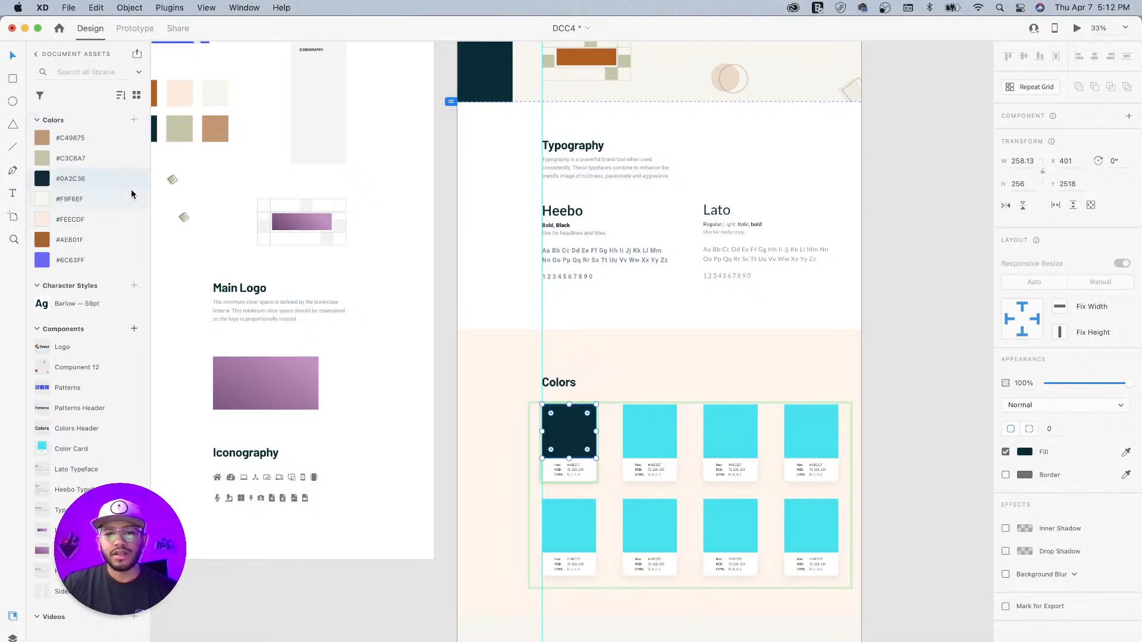
Step: Fill the second, third and fourth swatches of the first row with #C3C6A7, #C49875 and #FEECDF from the document colors
super+click(643, 419)
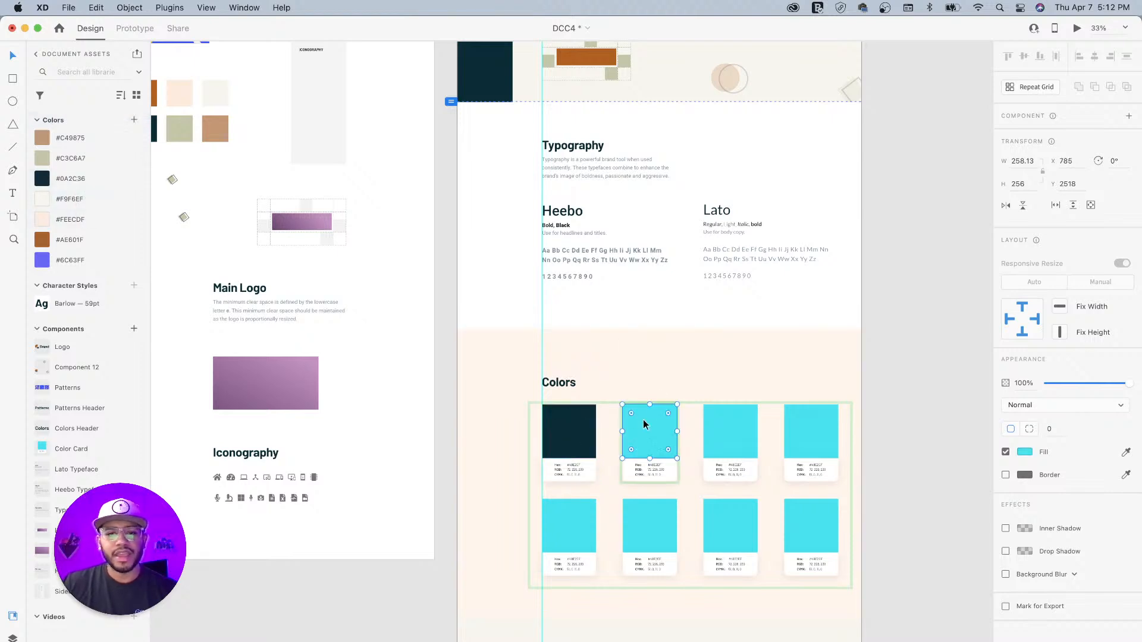
click(65, 163)
super+click(721, 431)
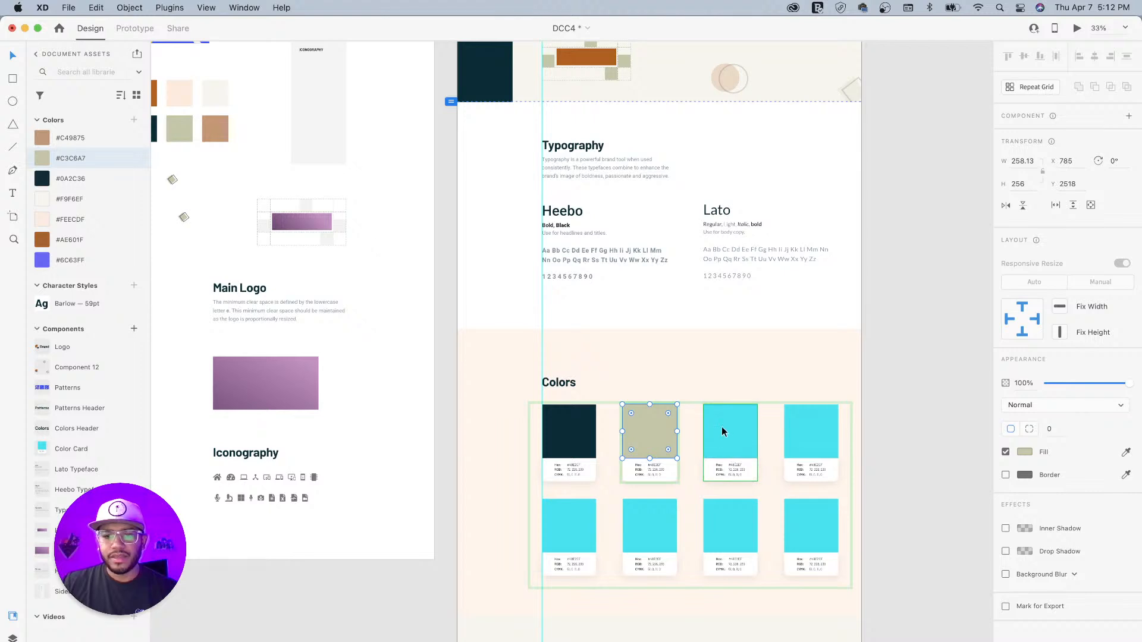
click(86, 142)
super+click(816, 447)
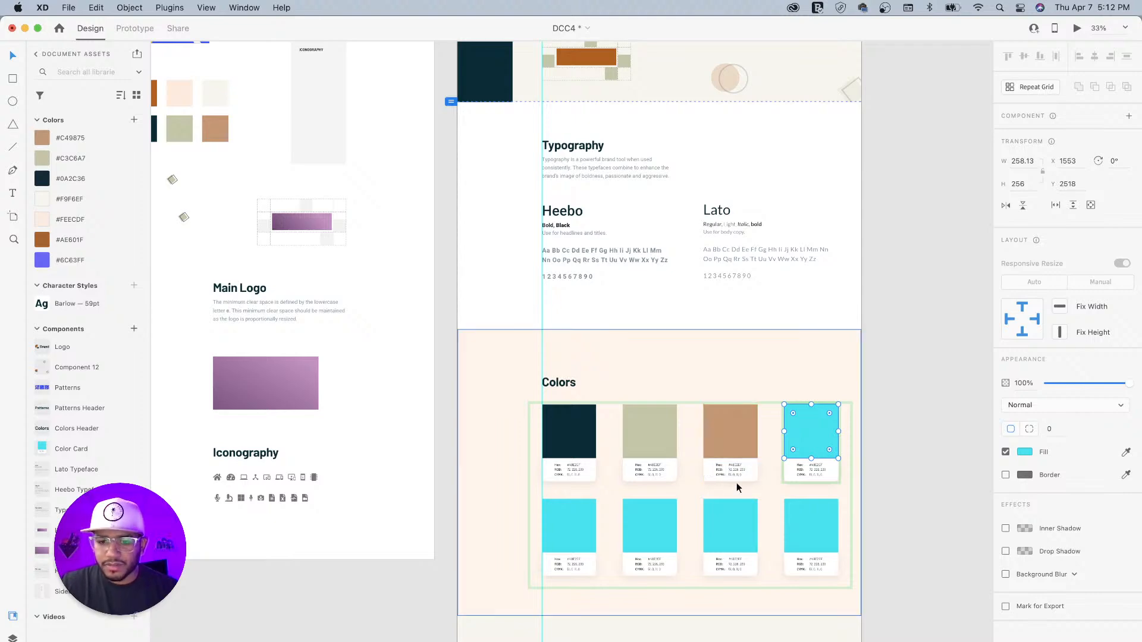
key(super+equal)
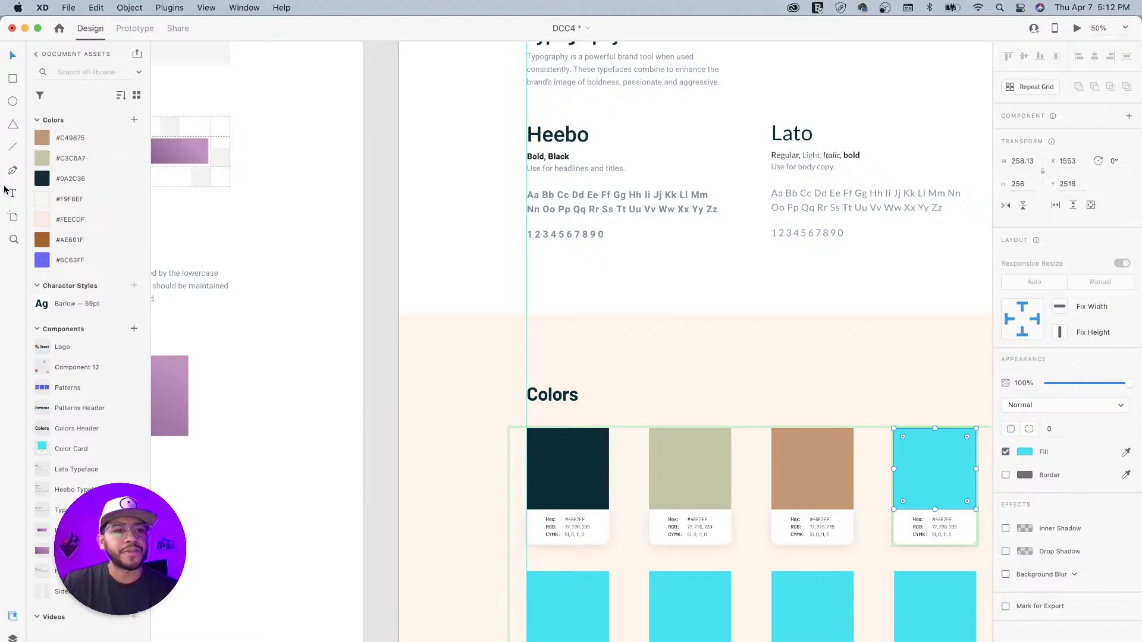
click(57, 228)
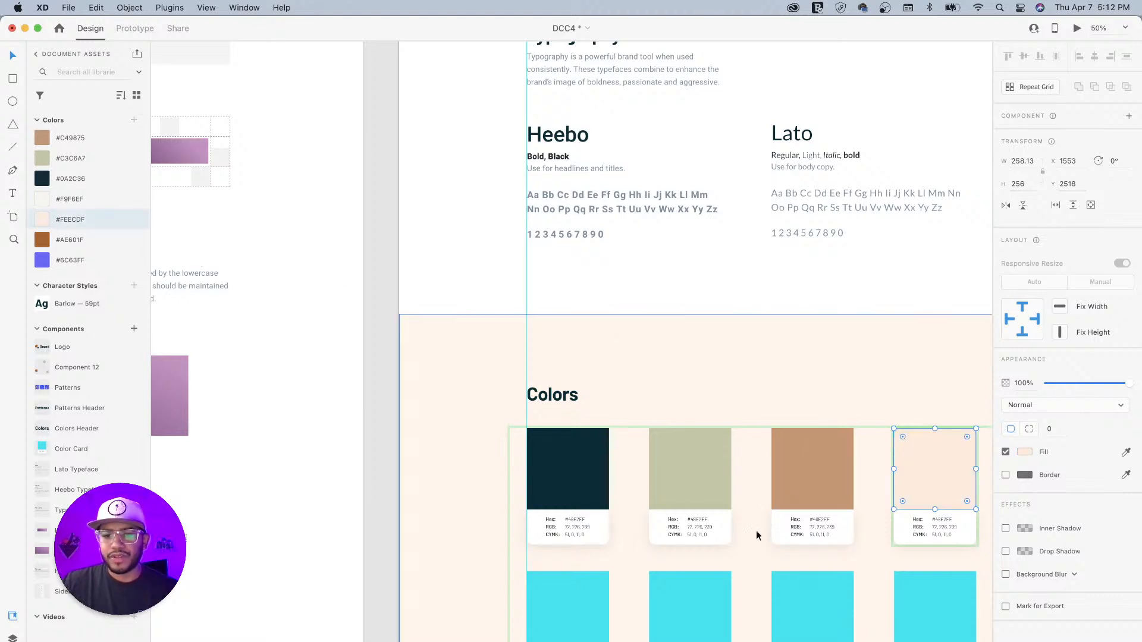
Step: Fill the second row's first swatch with #AE601F and its second with #F9F6EF, after trying #FEECDF on the second
click(577, 587)
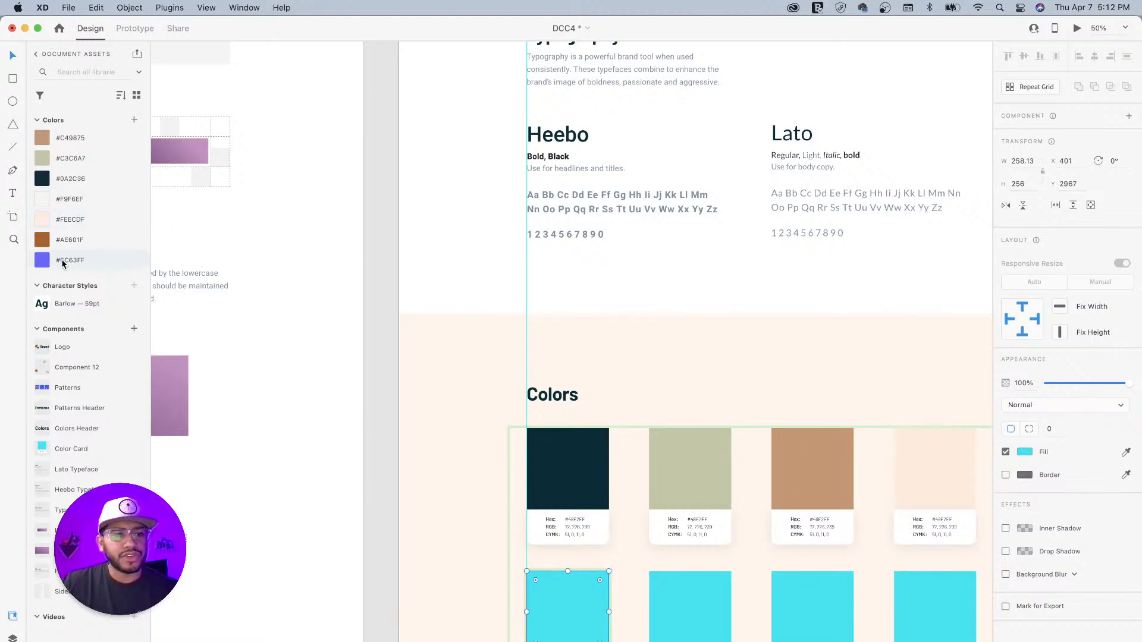
click(70, 240)
click(697, 590)
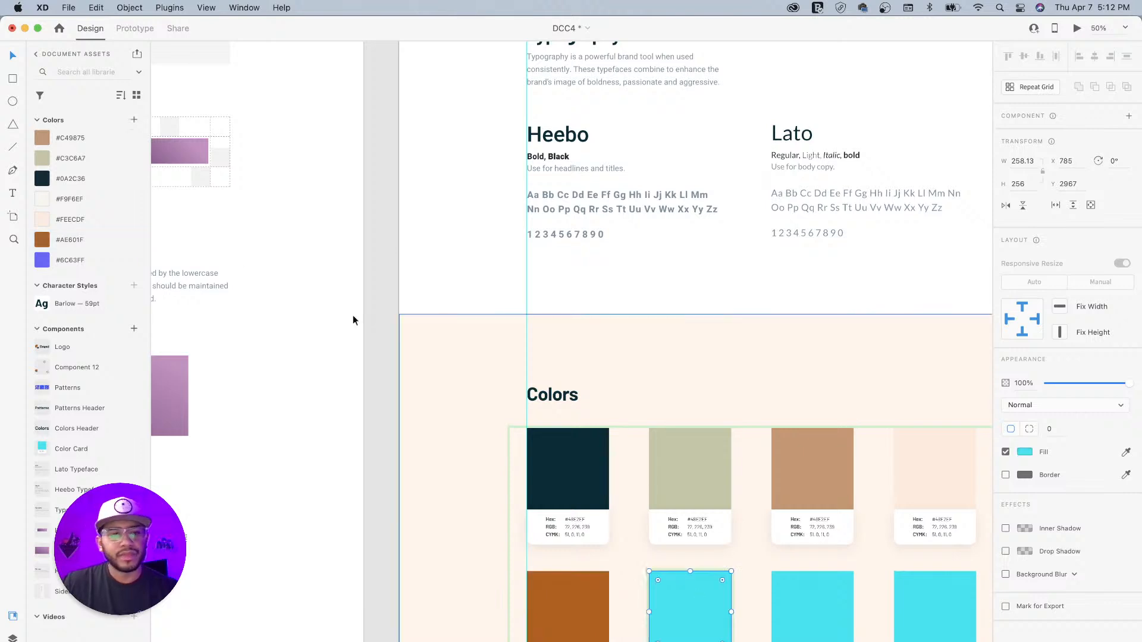
click(68, 221)
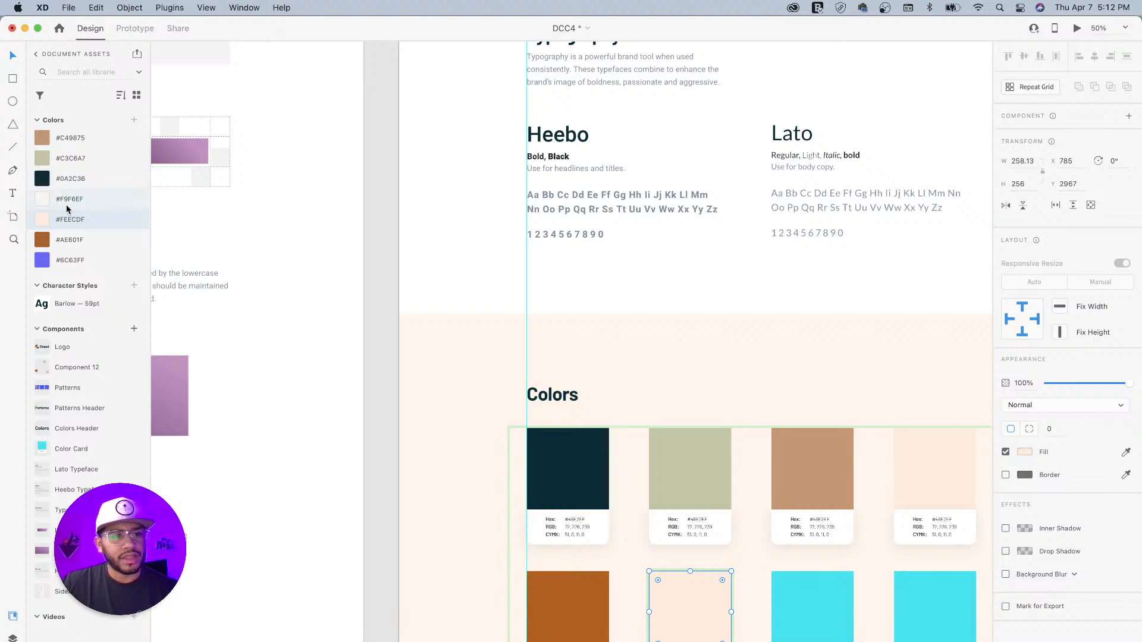
click(71, 203)
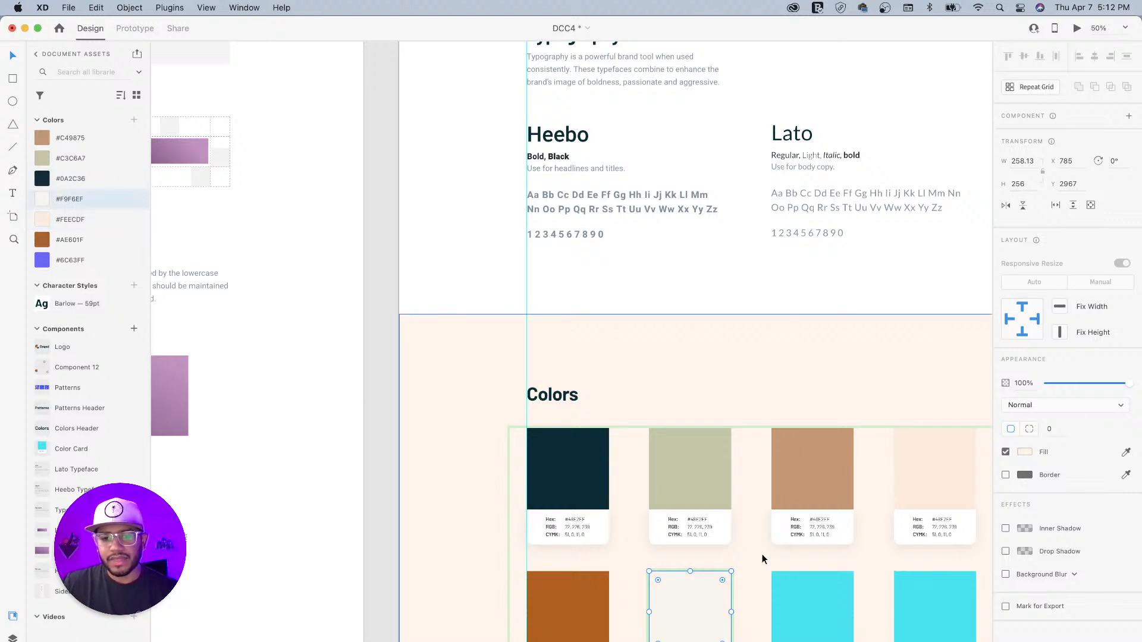
Step: Fill the second row's third swatch with white #FFFFFF and its fourth swatch with light gray #D1D1D1
drag(841, 538, 747, 397)
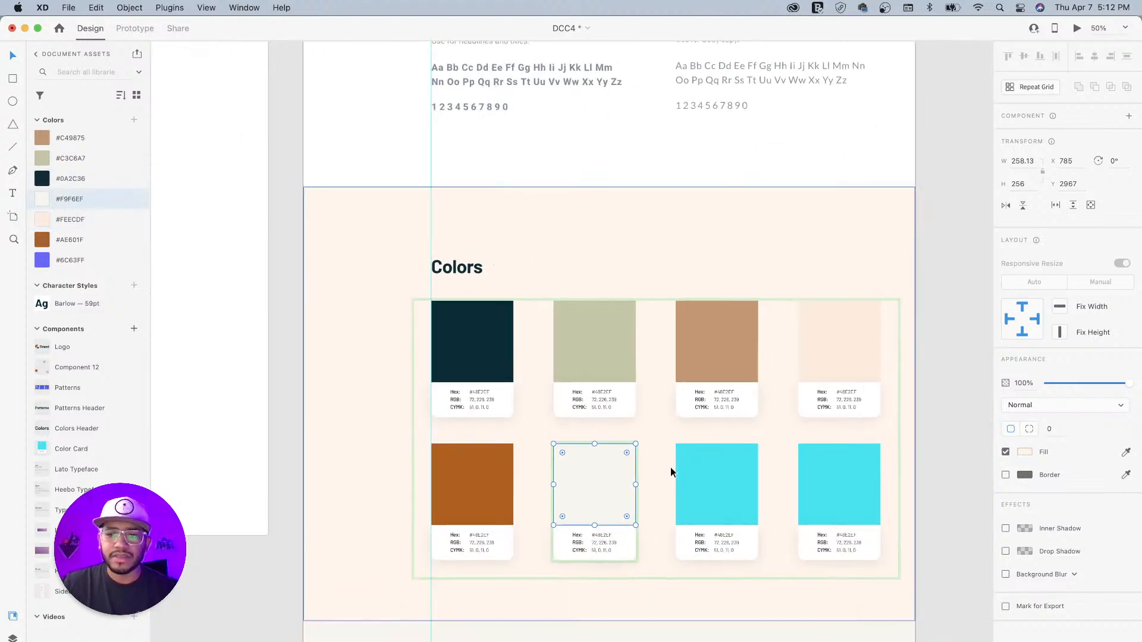
click(658, 473)
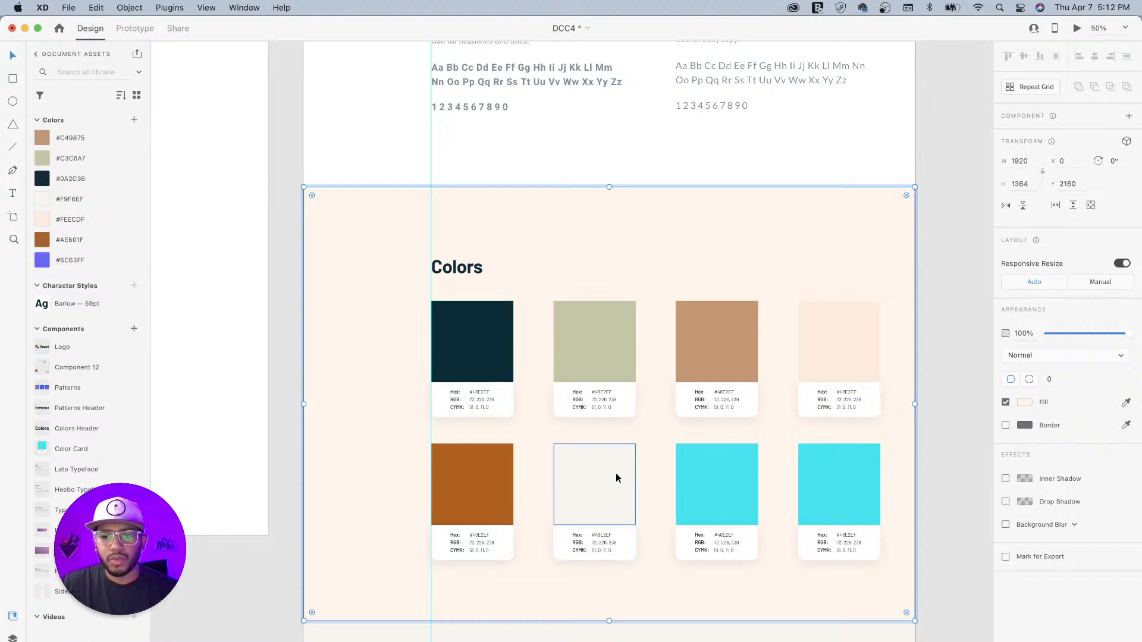
double_click(736, 478)
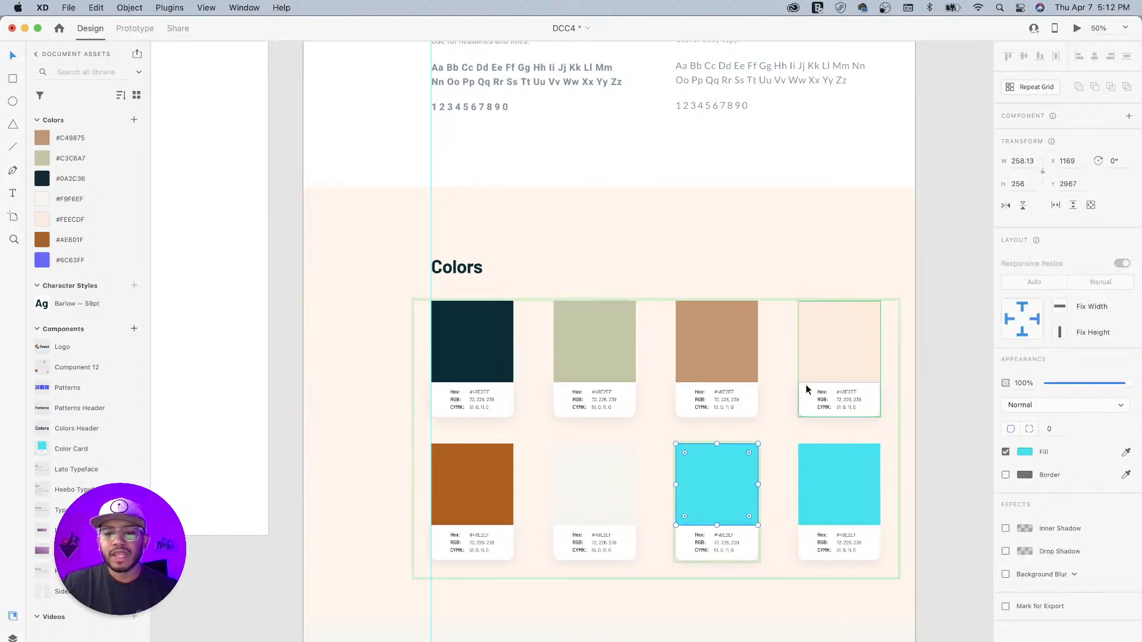
click(1025, 452)
drag(885, 400, 809, 350)
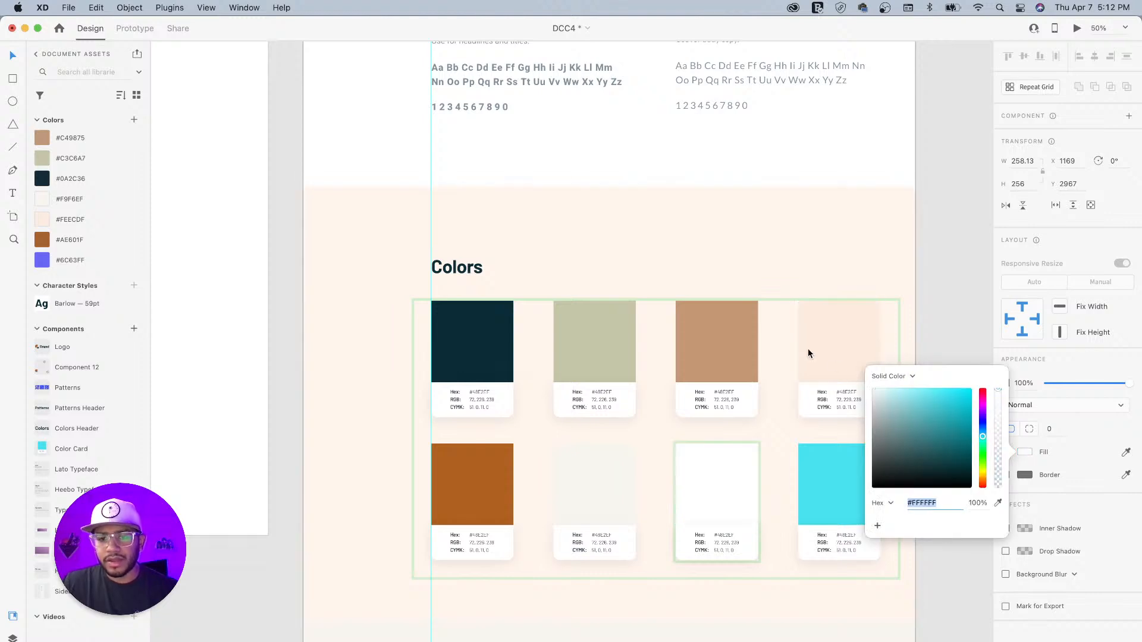
click(833, 468)
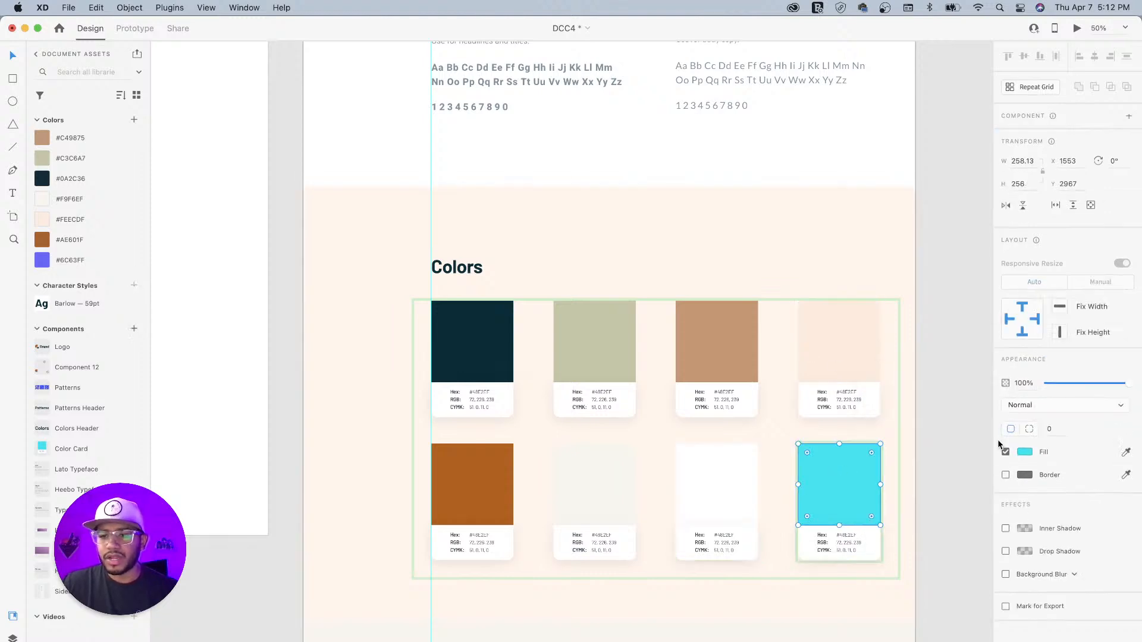
click(1025, 452)
drag(887, 409, 870, 409)
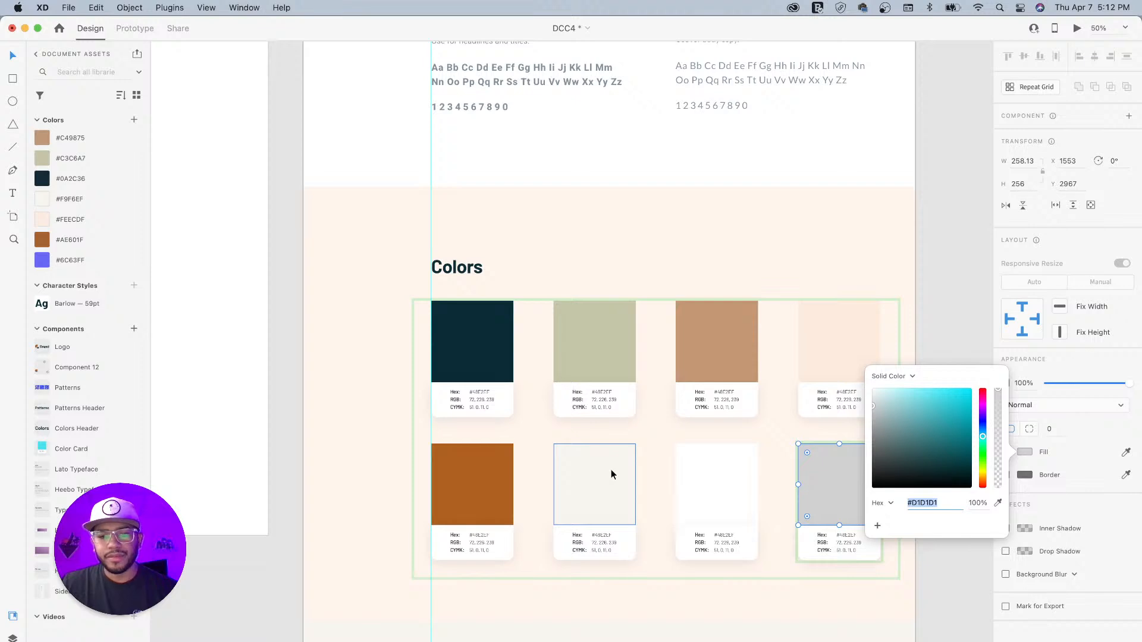
click(631, 543)
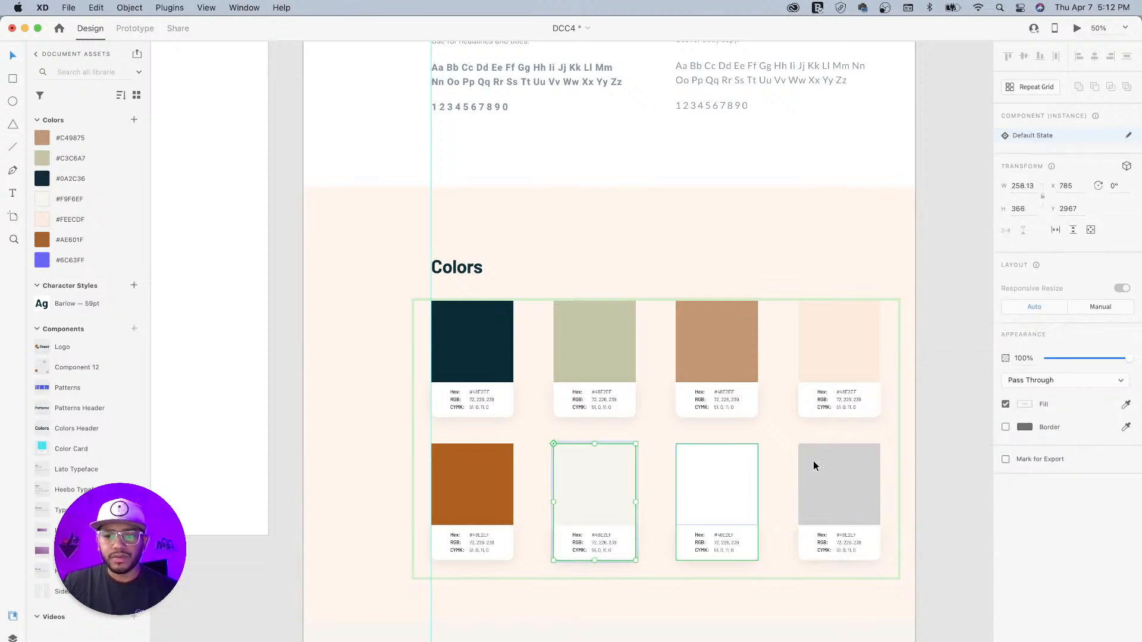
click(1006, 428)
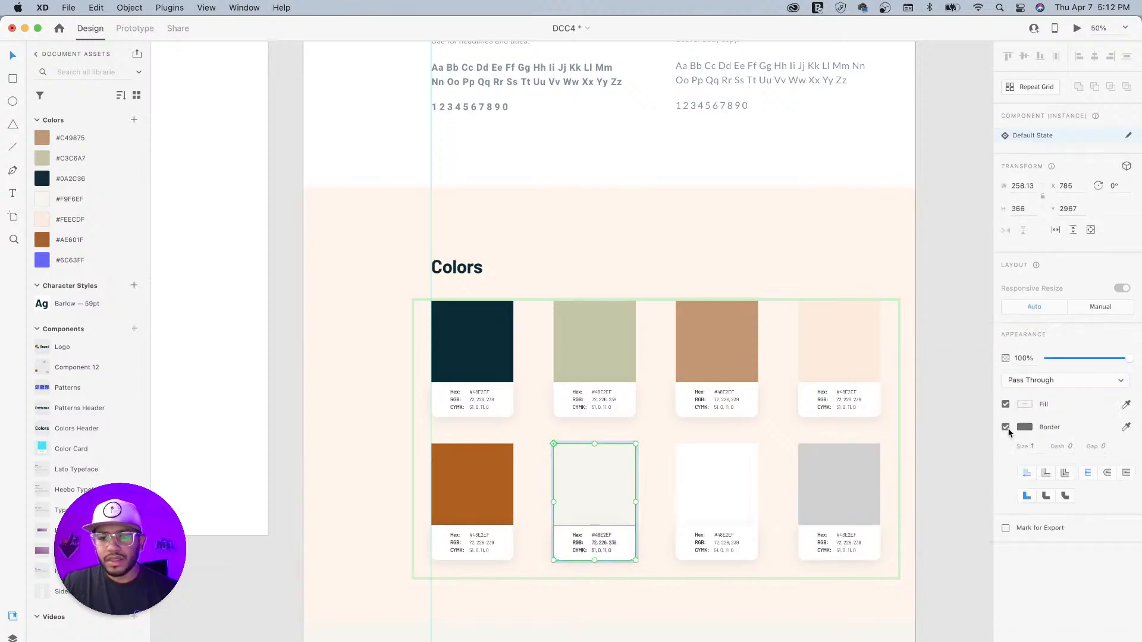
click(1006, 428)
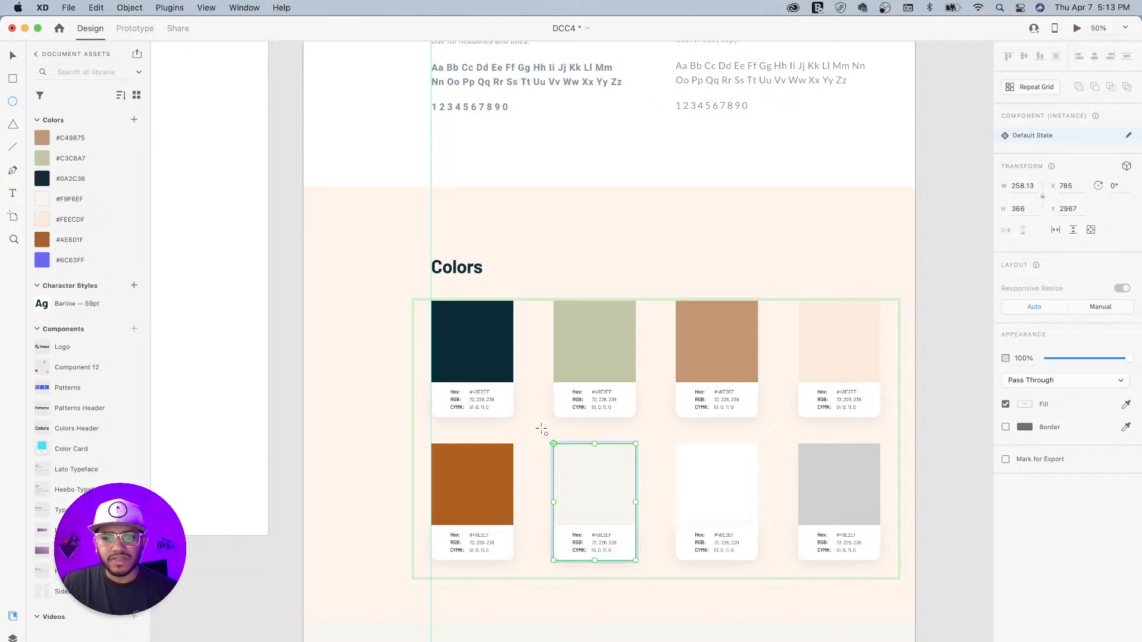
drag(542, 428, 635, 518)
key(super+z)
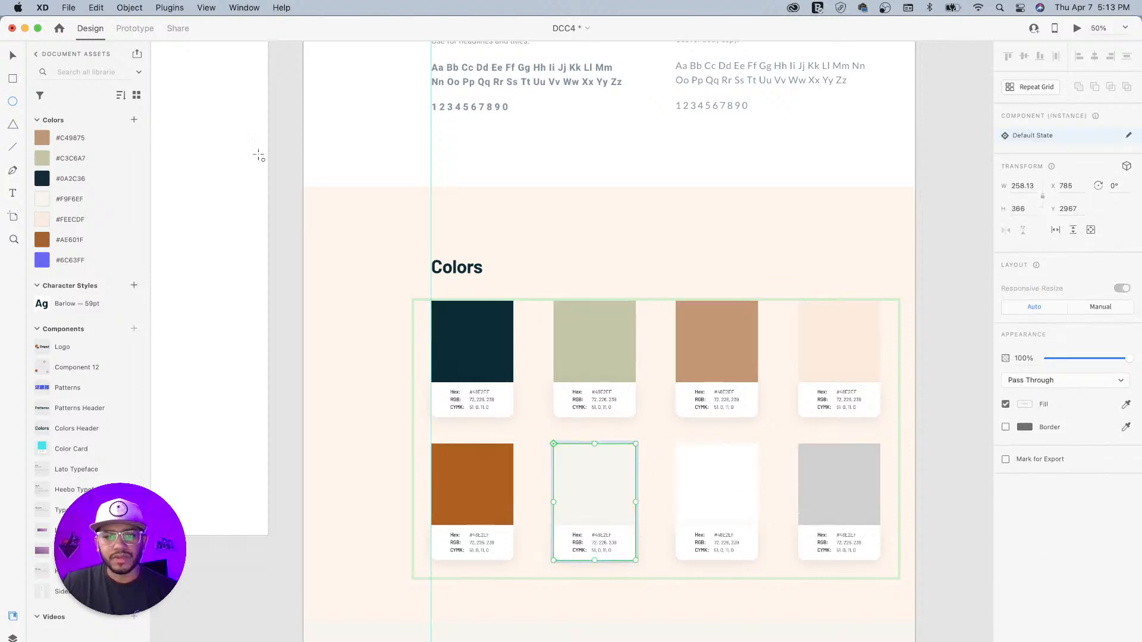
click(13, 58)
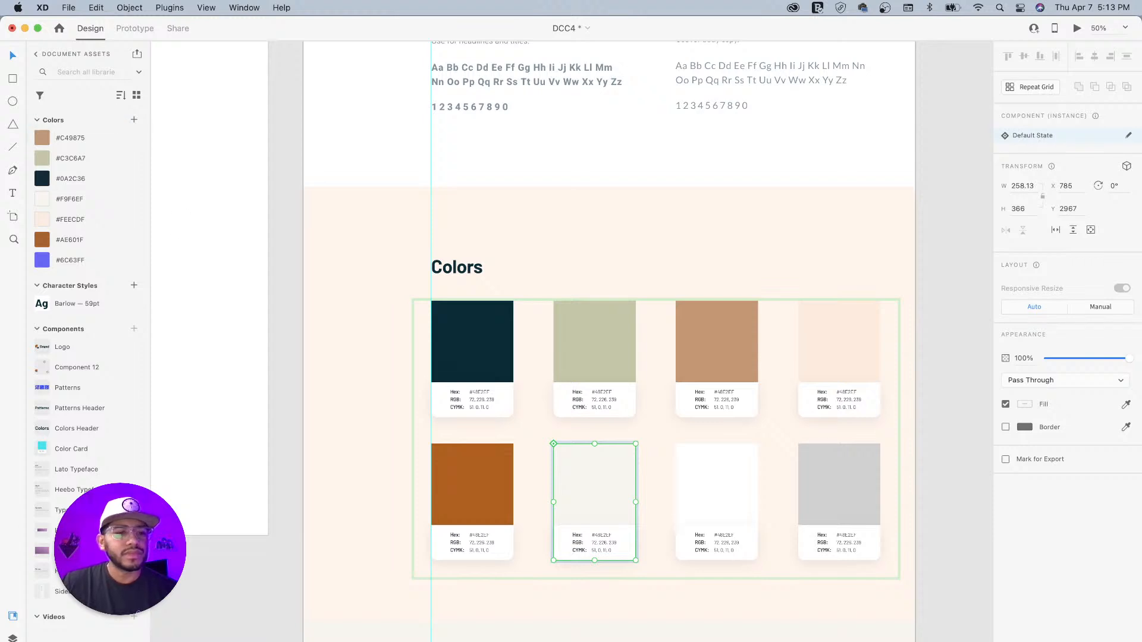
Step: Draw an ellipse about 354 by 248 inside the Colors group, centered over the second row's second color card
click(12, 638)
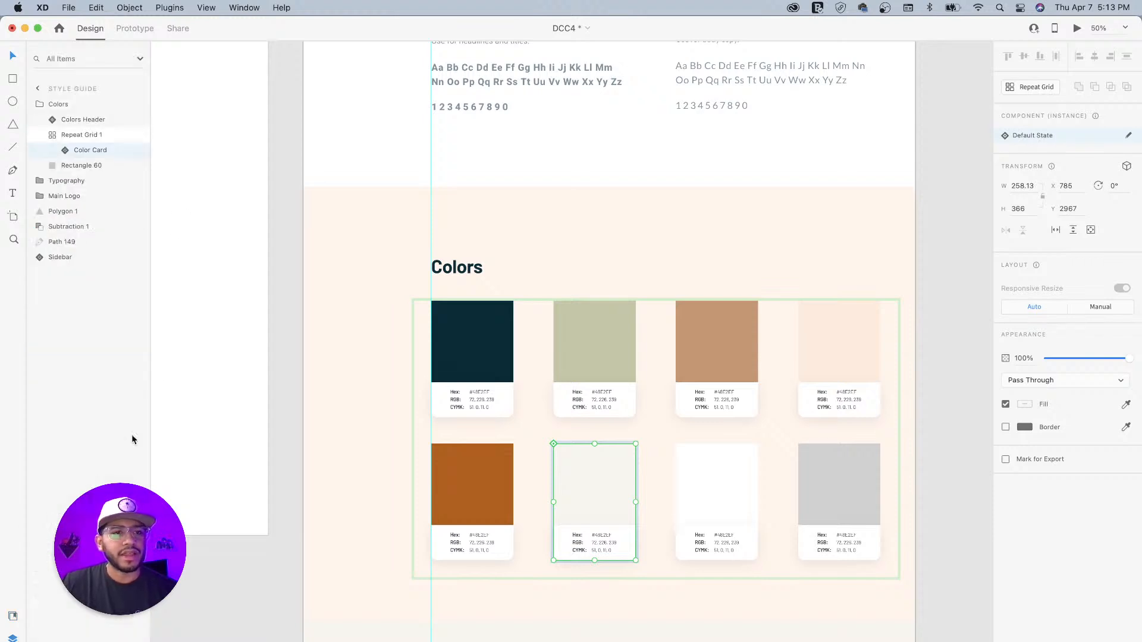
click(40, 105)
click(77, 107)
click(40, 105)
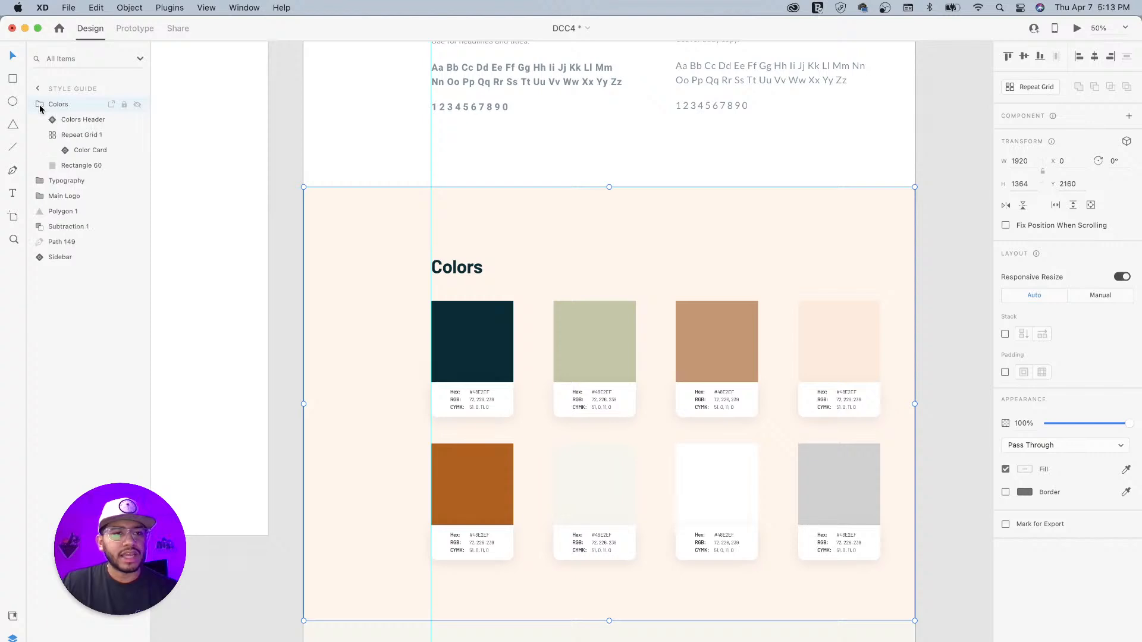
click(47, 136)
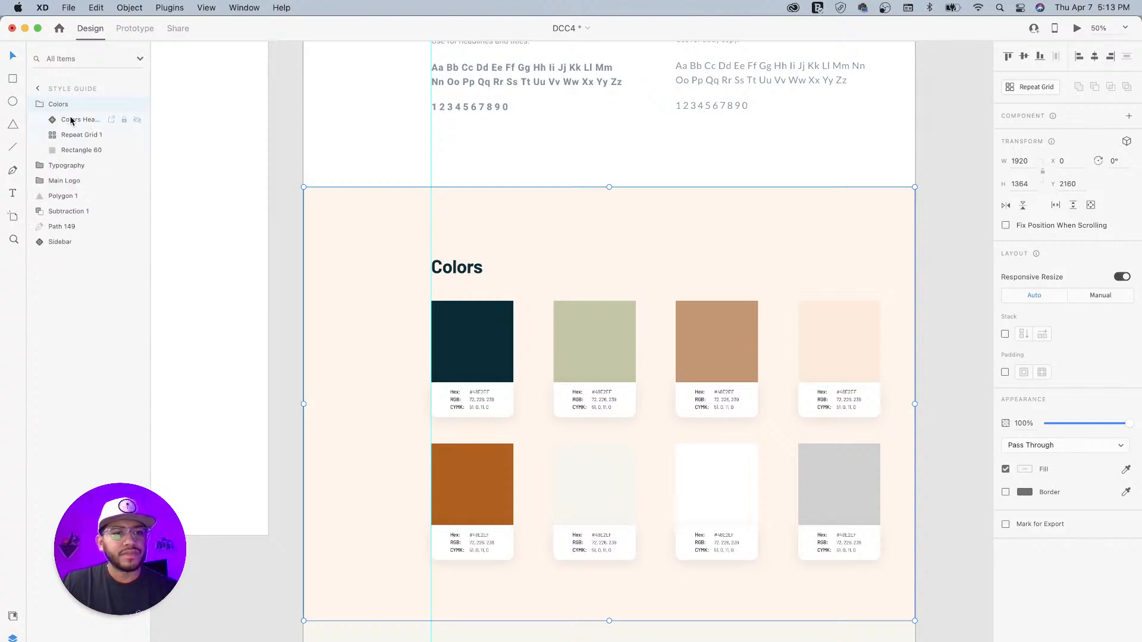
click(71, 121)
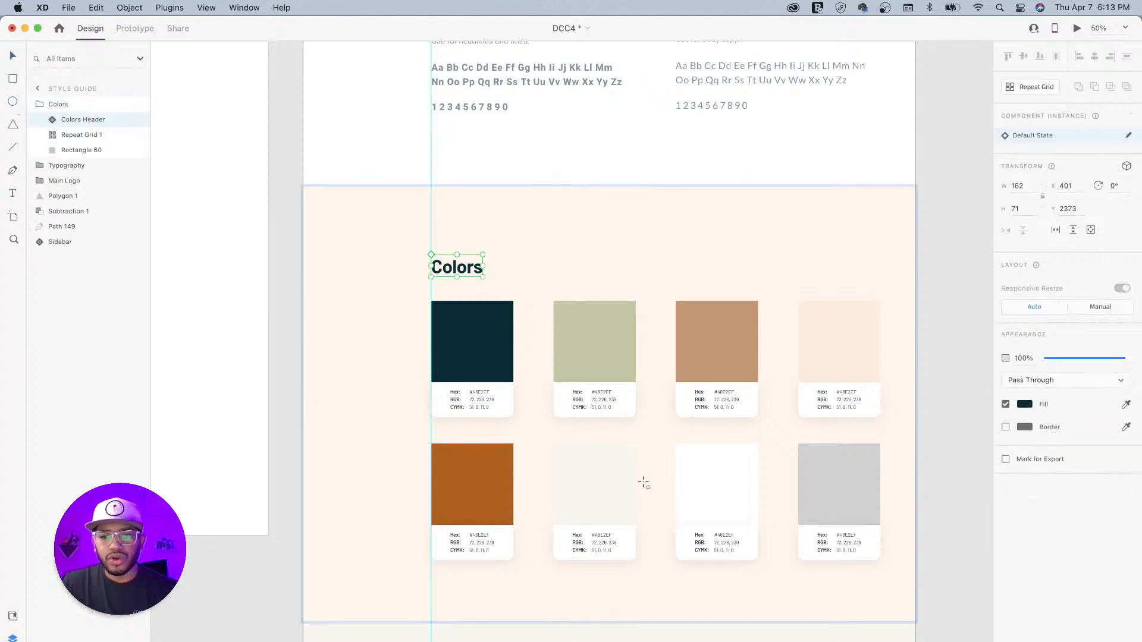
drag(548, 435, 634, 522)
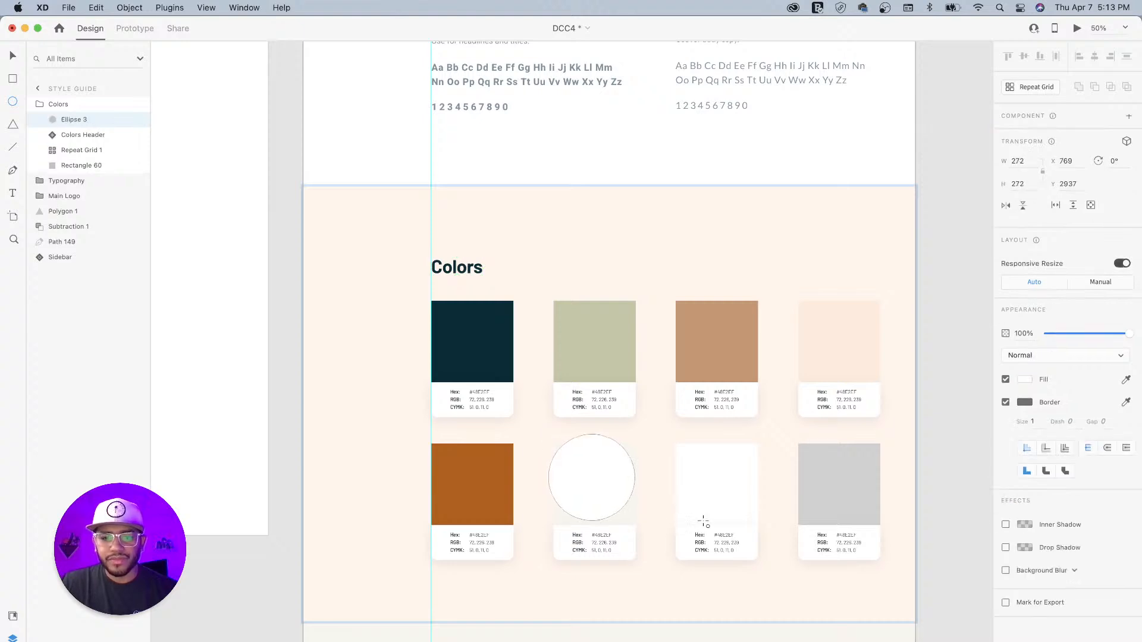
mouse_move(704, 521)
mouse_down()
mouse_move(701, 497)
mouse_move(661, 482)
mouse_up()
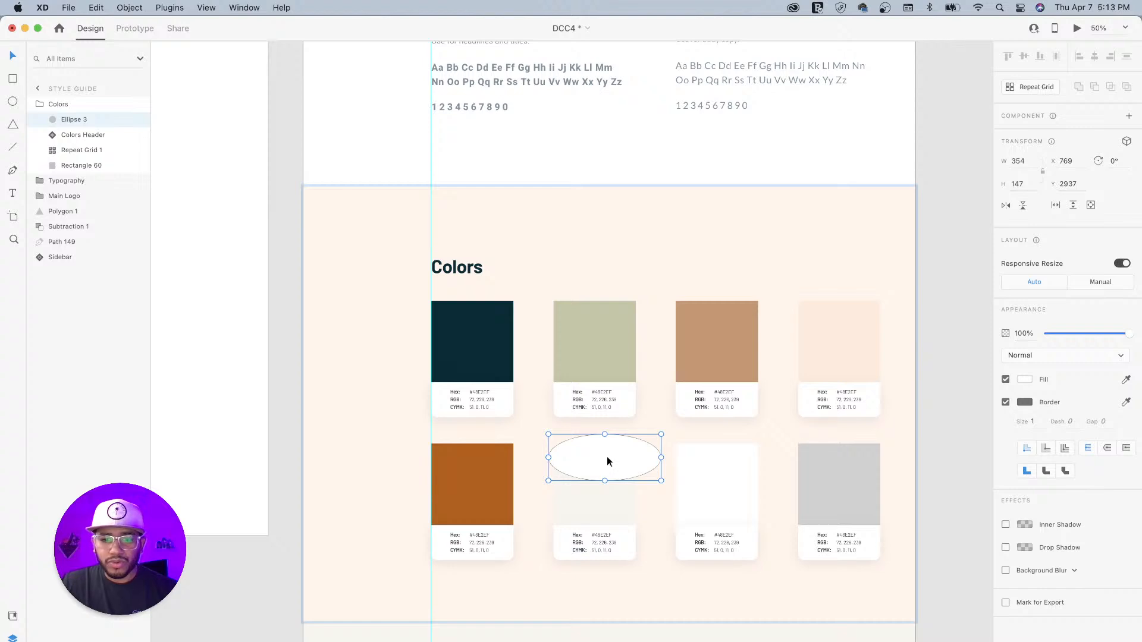
drag(607, 456, 595, 511)
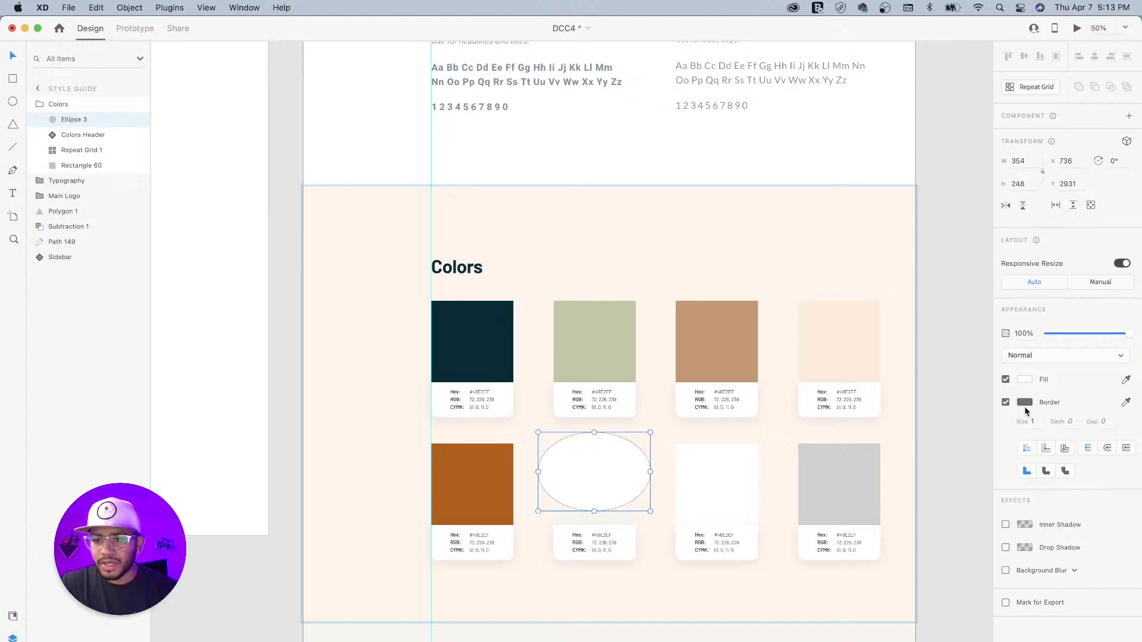
Step: Remove the ellipse's border and fill it with the tan sampled from the first row's third swatch
click(1005, 403)
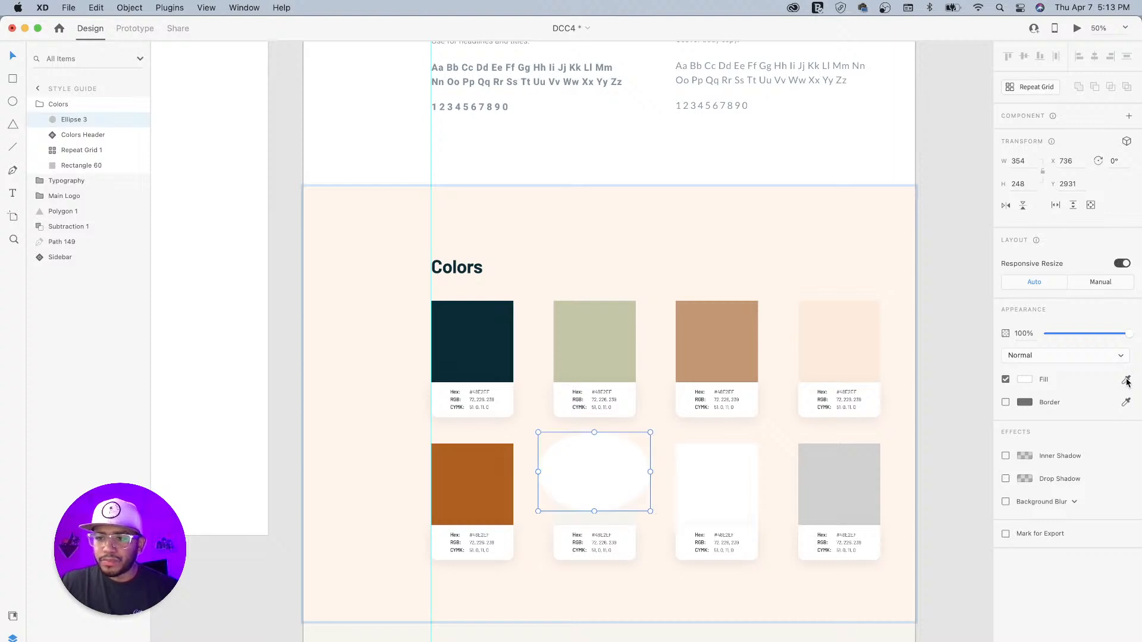
click(1126, 380)
click(726, 344)
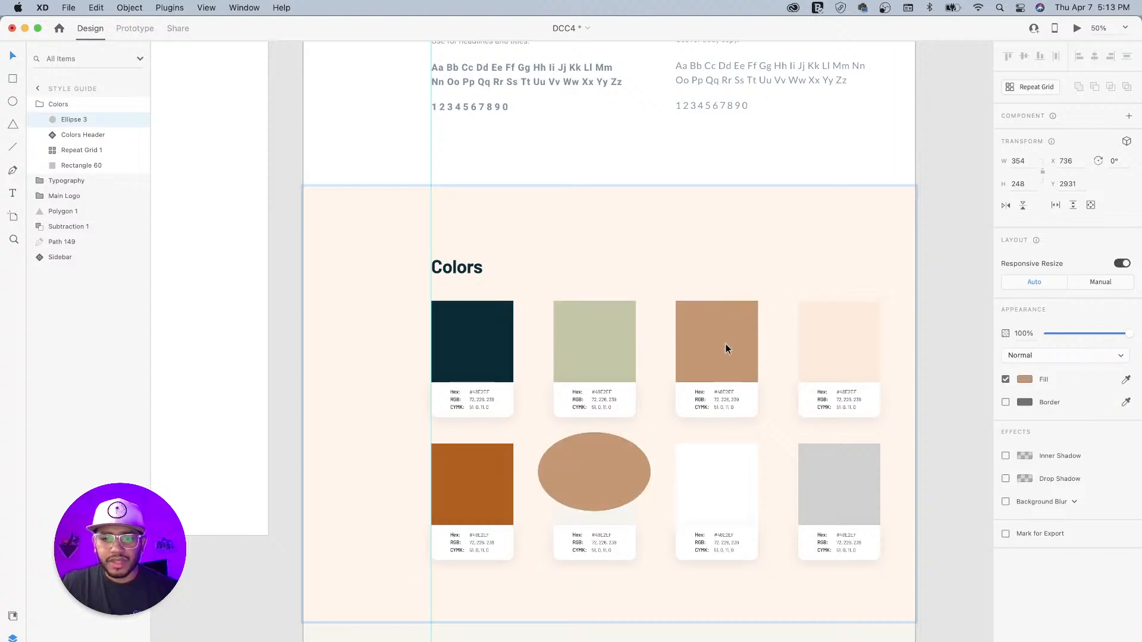
Step: Apply an Object Blur of 50 to the ellipse and place it below Repeat Grid 1 in the layer order
click(1039, 502)
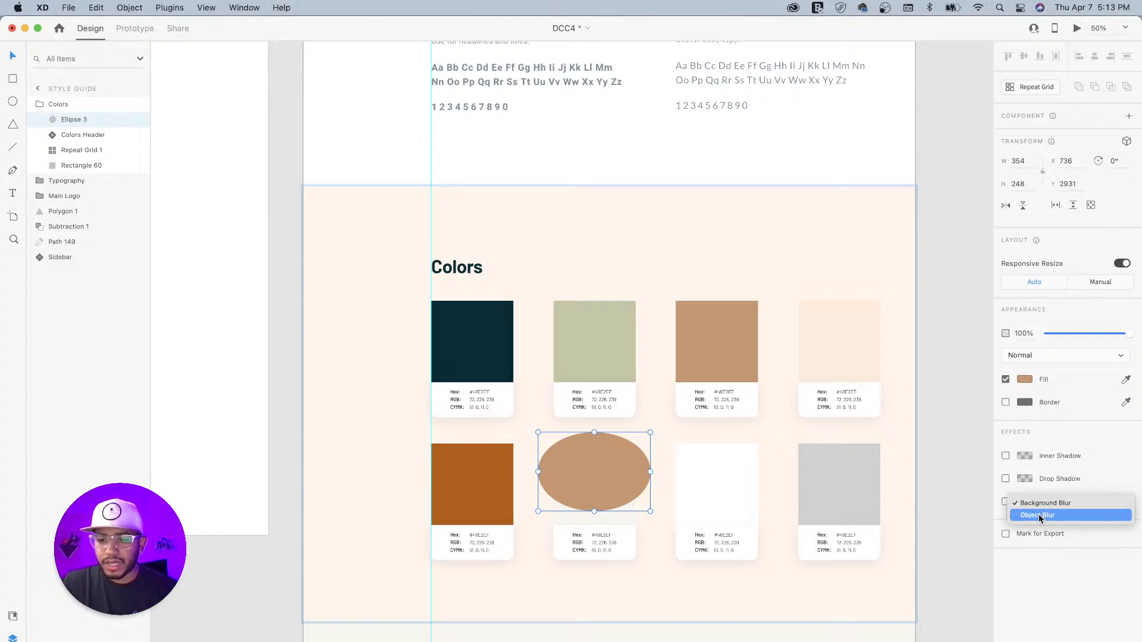
click(1021, 514)
drag(1068, 521, 1136, 519)
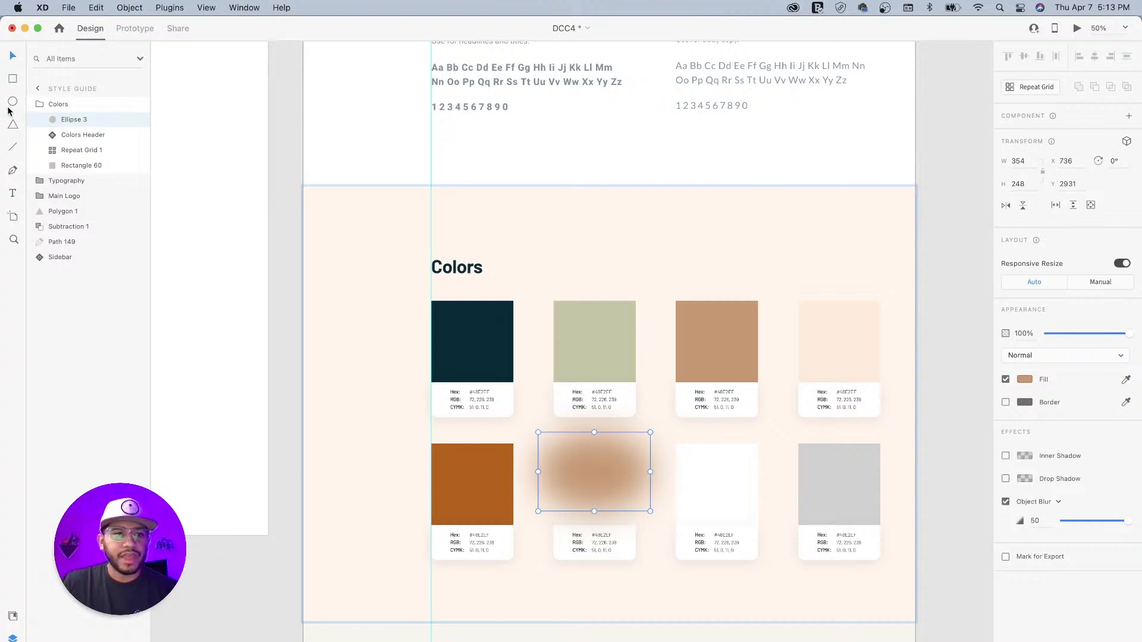
drag(57, 120, 68, 160)
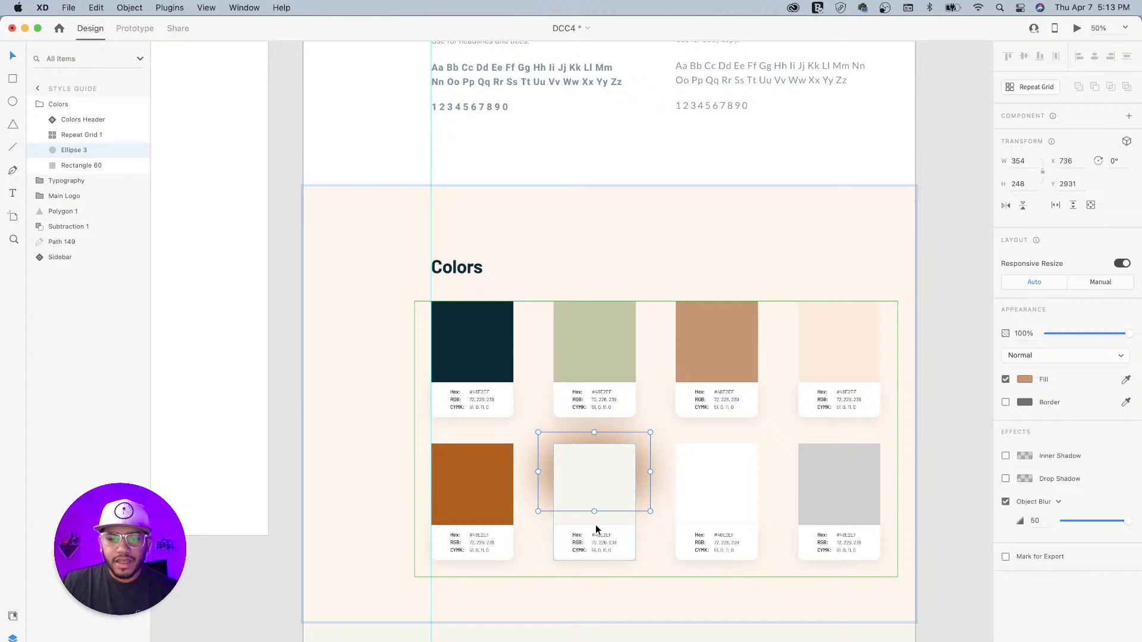
Step: Stretch the blurred ellipse downward to a height of about 327 and lower its opacity to 25%
drag(594, 511, 594, 536)
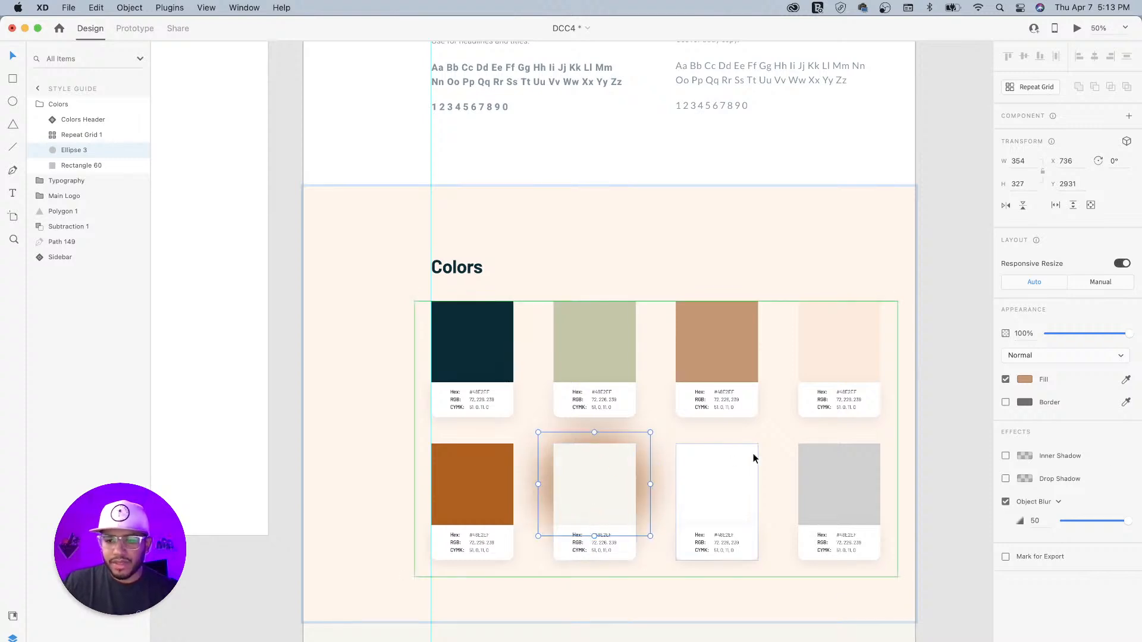
drag(1122, 335, 1068, 333)
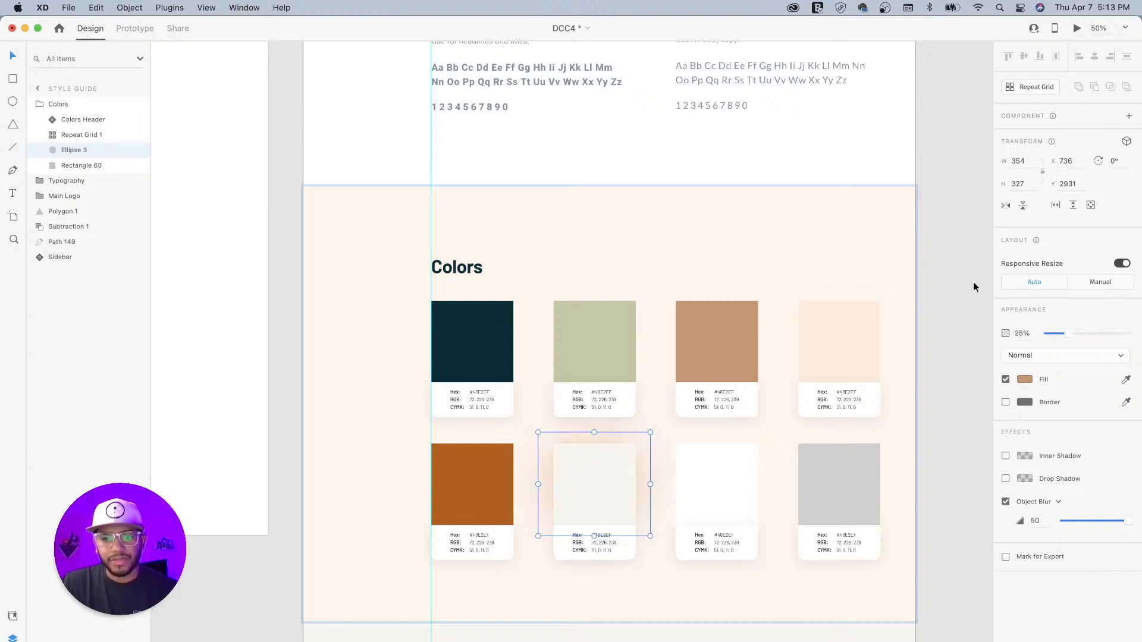
click(941, 320)
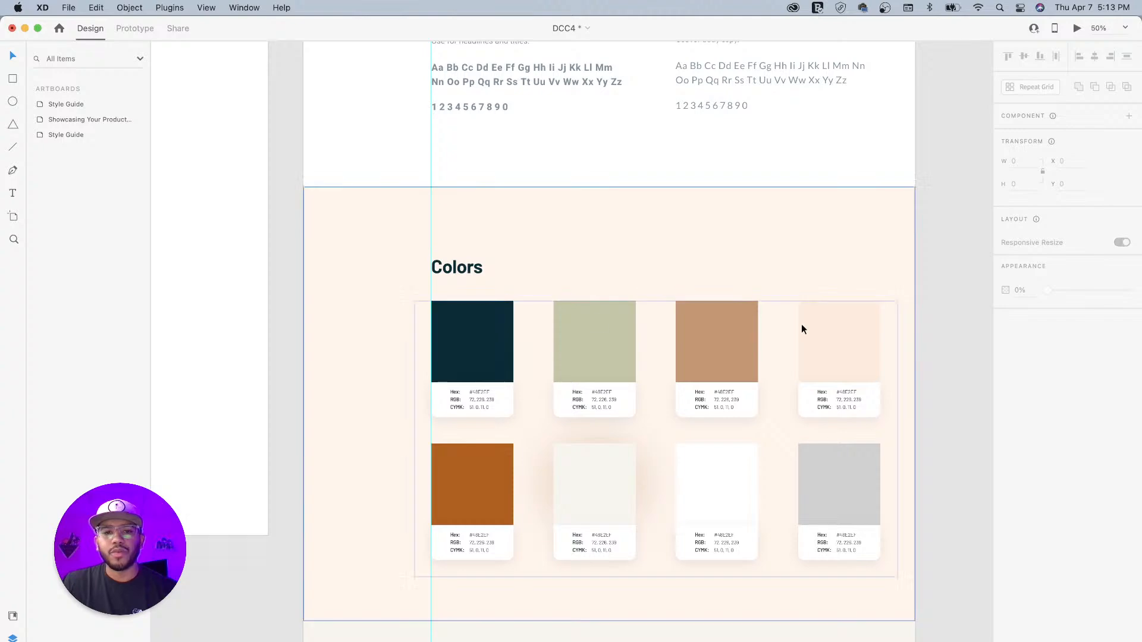
Step: Review the new Style Guide artboard's Main Logo, Typography and Colors sections and the empty area beneath them
drag(620, 385, 660, 390)
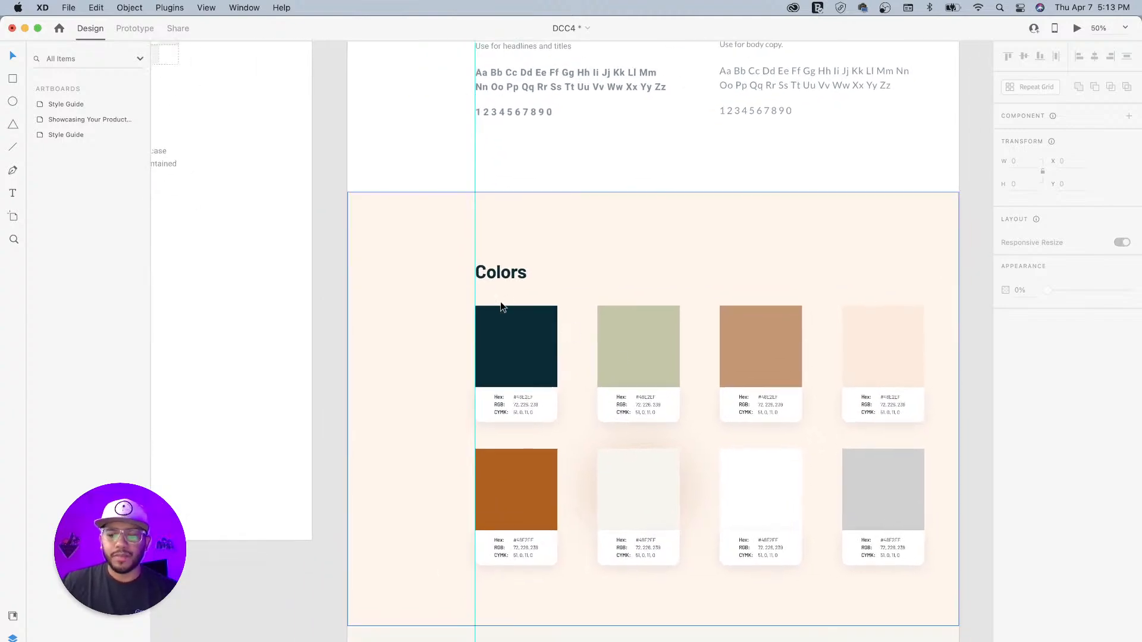
key(super+minus)
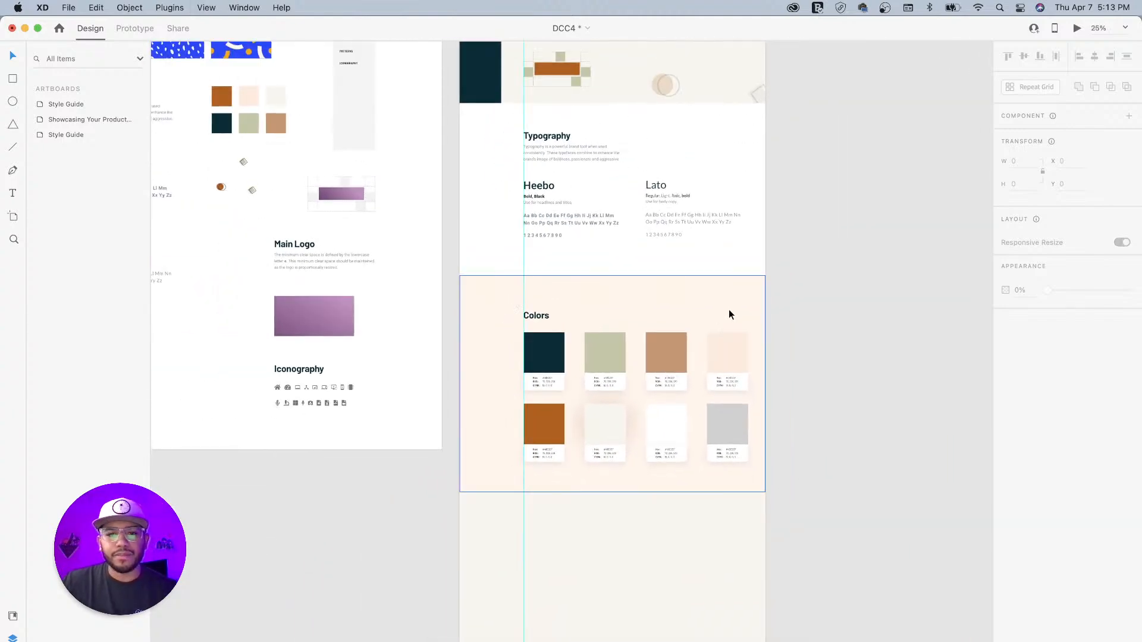
drag(785, 355, 864, 255)
drag(640, 315, 716, 401)
drag(765, 360, 688, 431)
drag(682, 293, 674, 480)
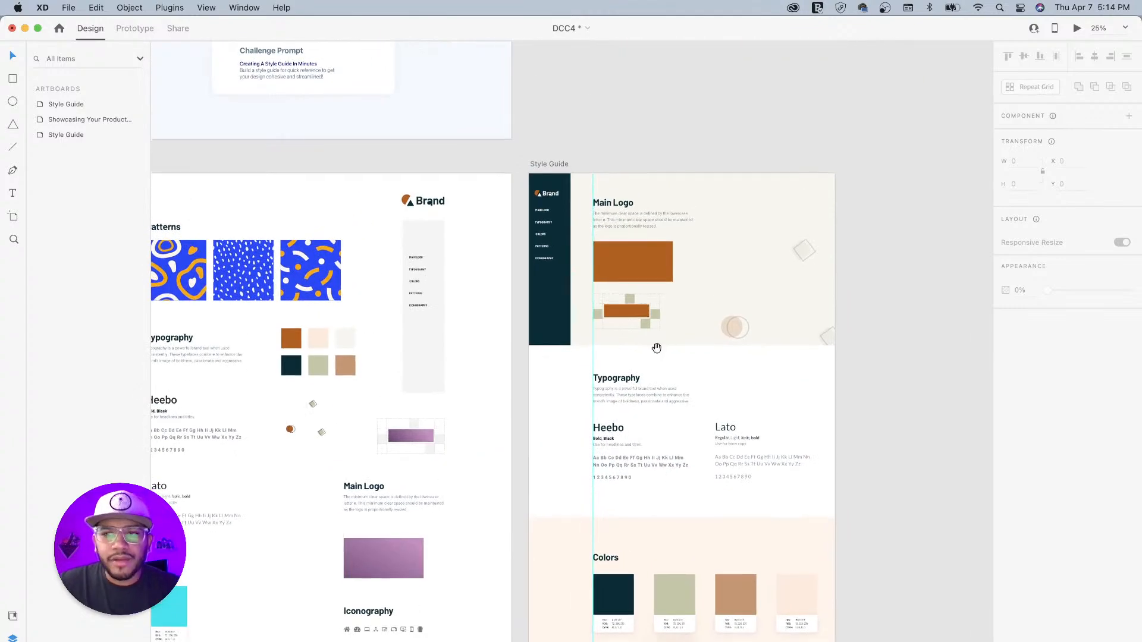
drag(657, 348, 678, 383)
key(super+equal)
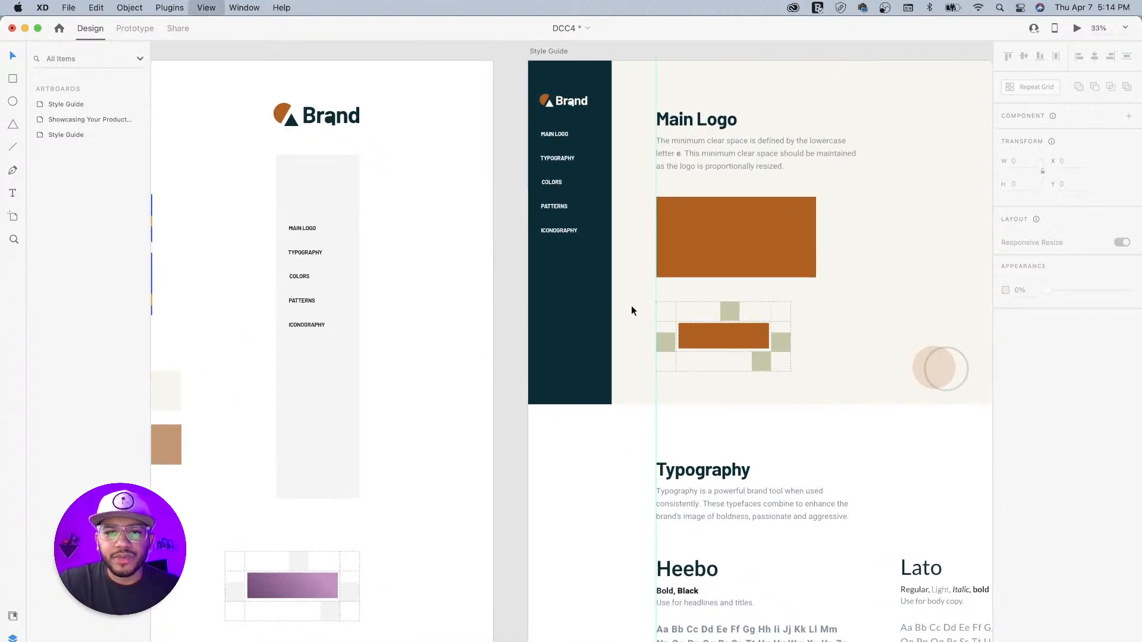
key(super+minus)
scroll(631, 305, up, 2)
scroll(837, 489, down, 10)
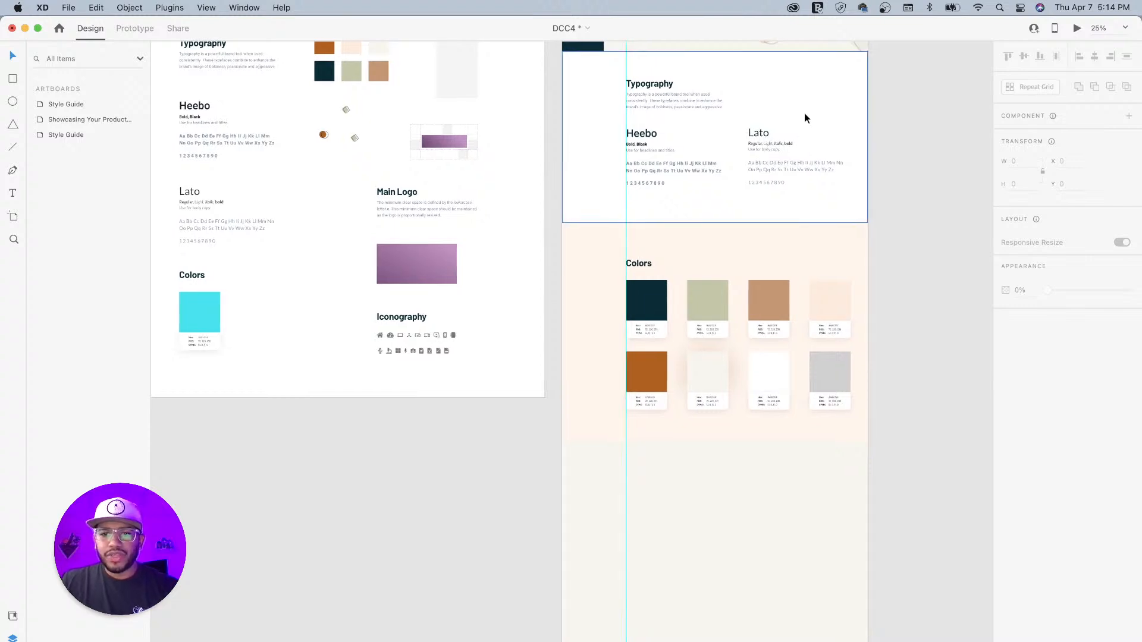
Step: Duplicate the Typography group directly below the Colors section at Y 3524
scroll(804, 118, up, 3)
scroll(805, 117, right, 2)
click(763, 173)
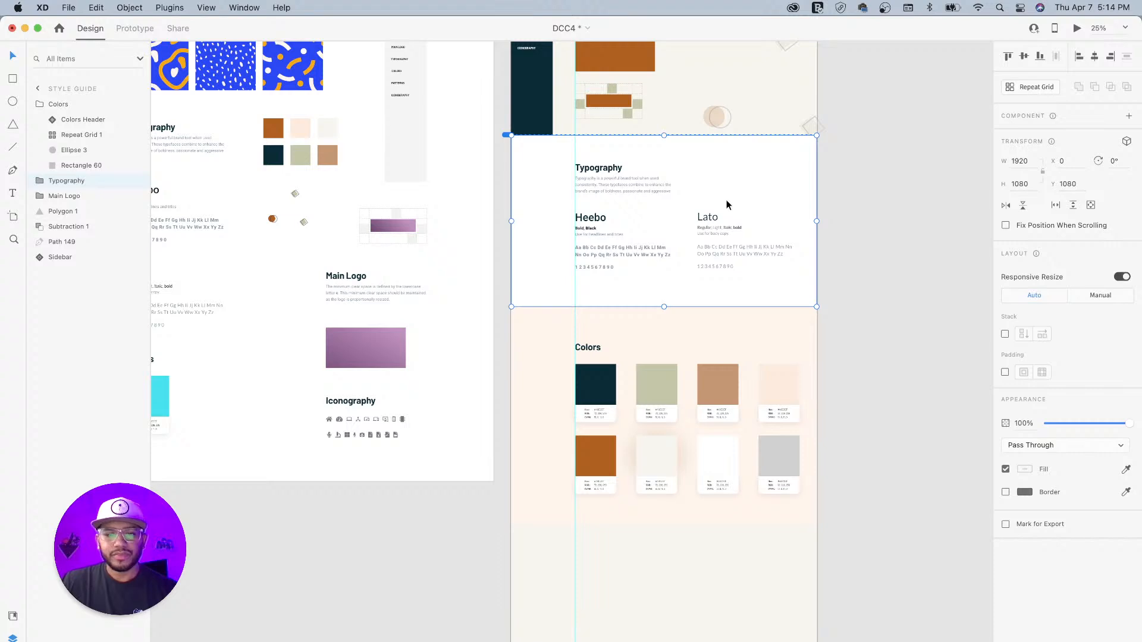
key(alt)
drag(719, 192, 718, 581)
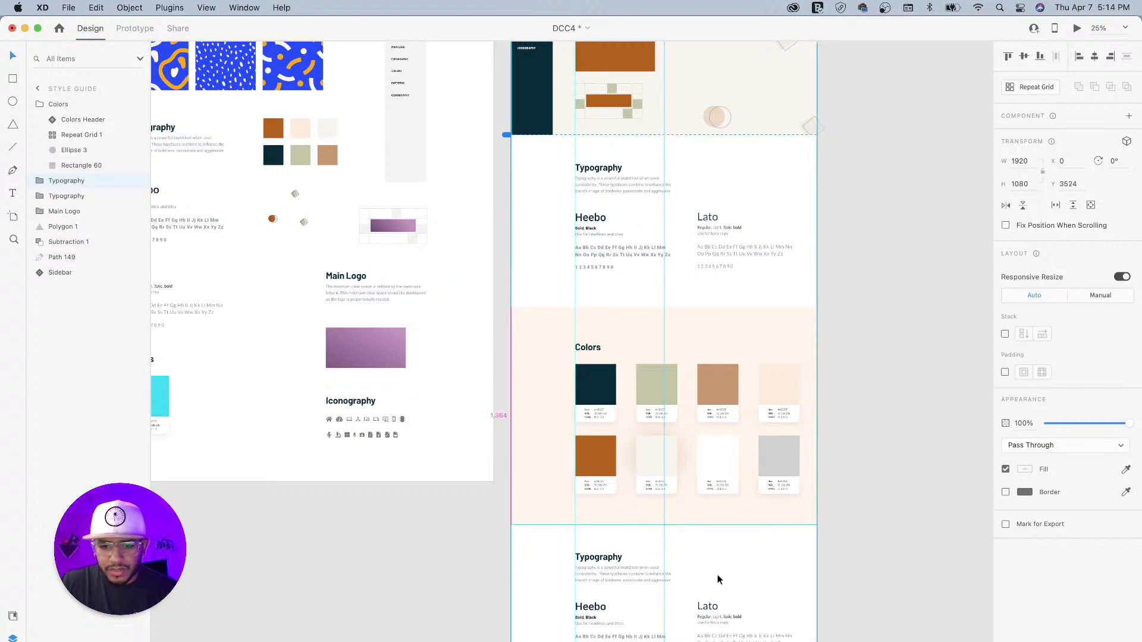
Step: Rename the duplicated Typography group as Patterns
double_click(73, 182)
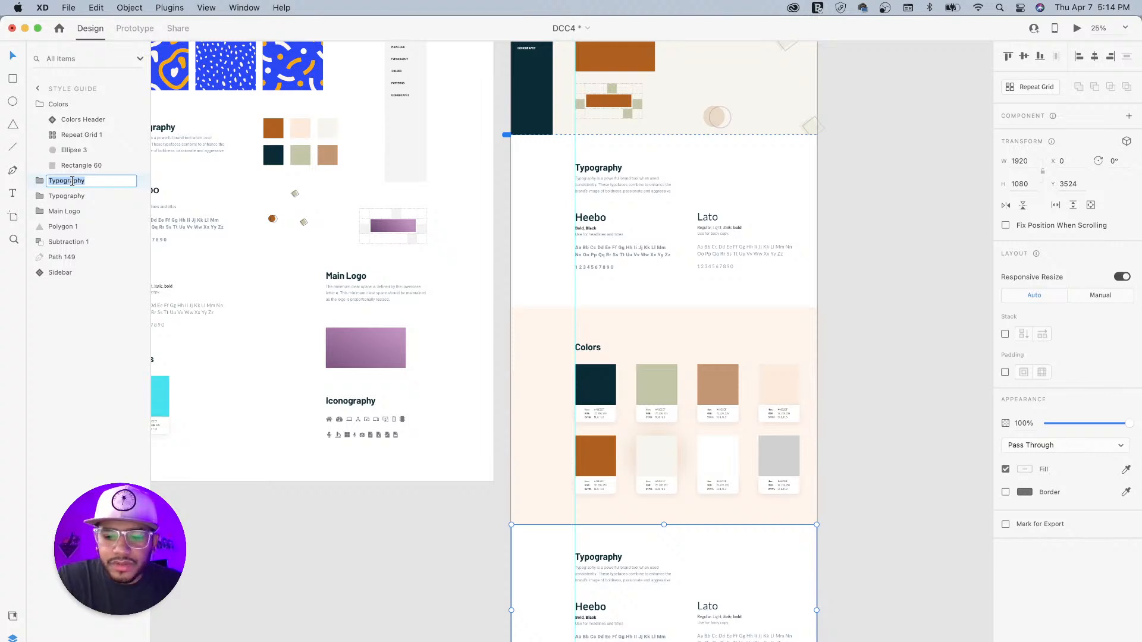
text(Patterns)
key(Return)
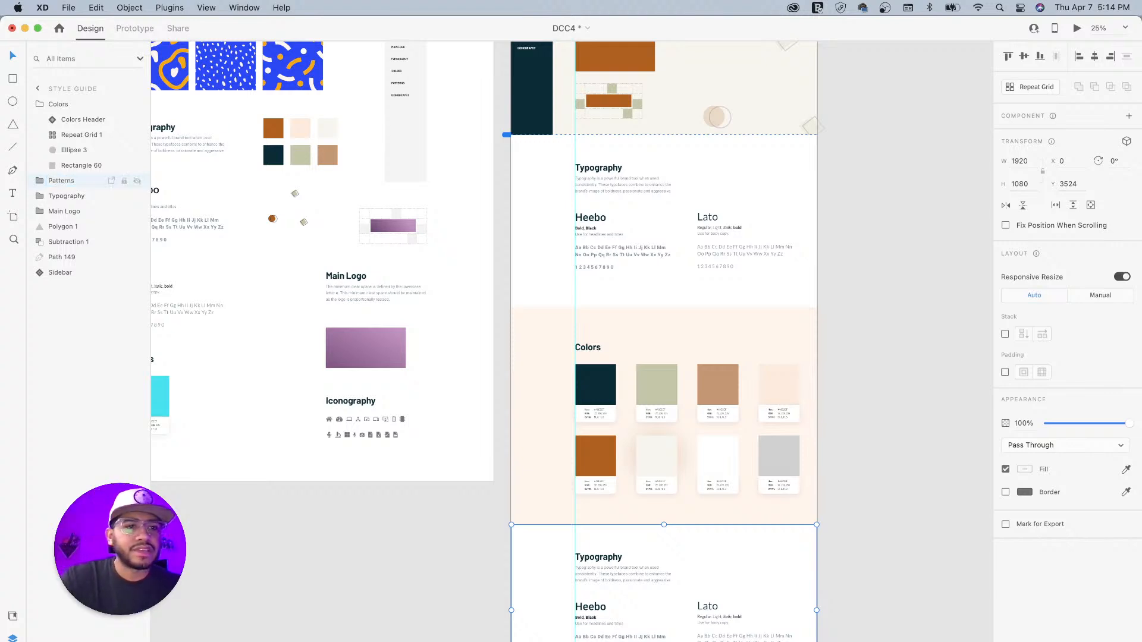
Step: Select the Patterns Header and Patterns components on the original Style Guide artboard for use in the new Patterns section
drag(653, 496, 730, 337)
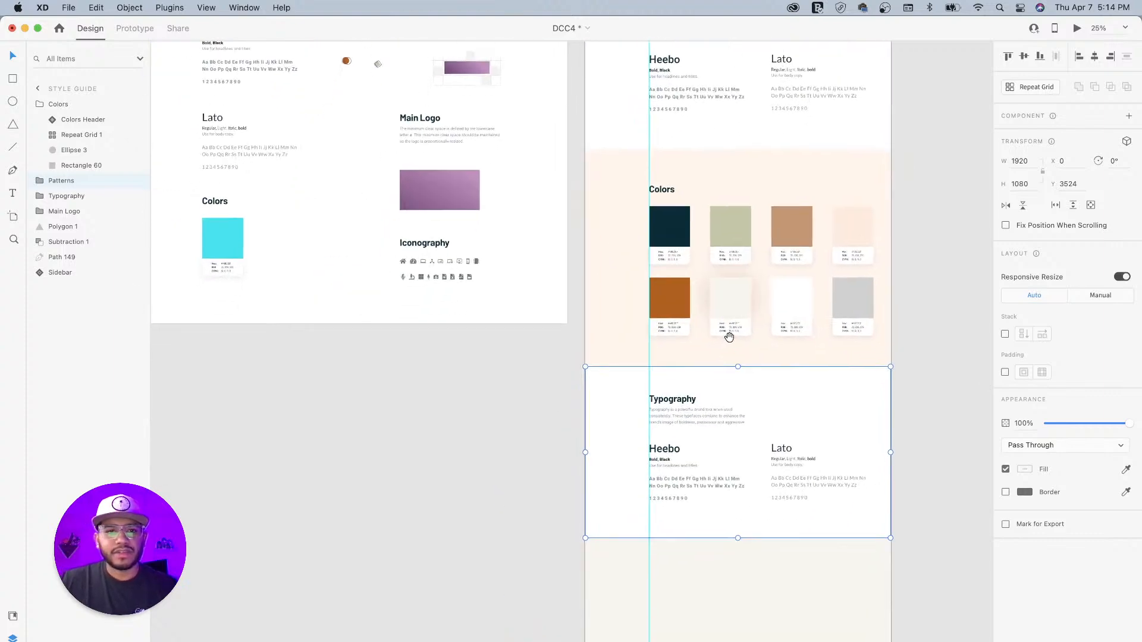
drag(374, 225, 438, 417)
drag(338, 217, 338, 288)
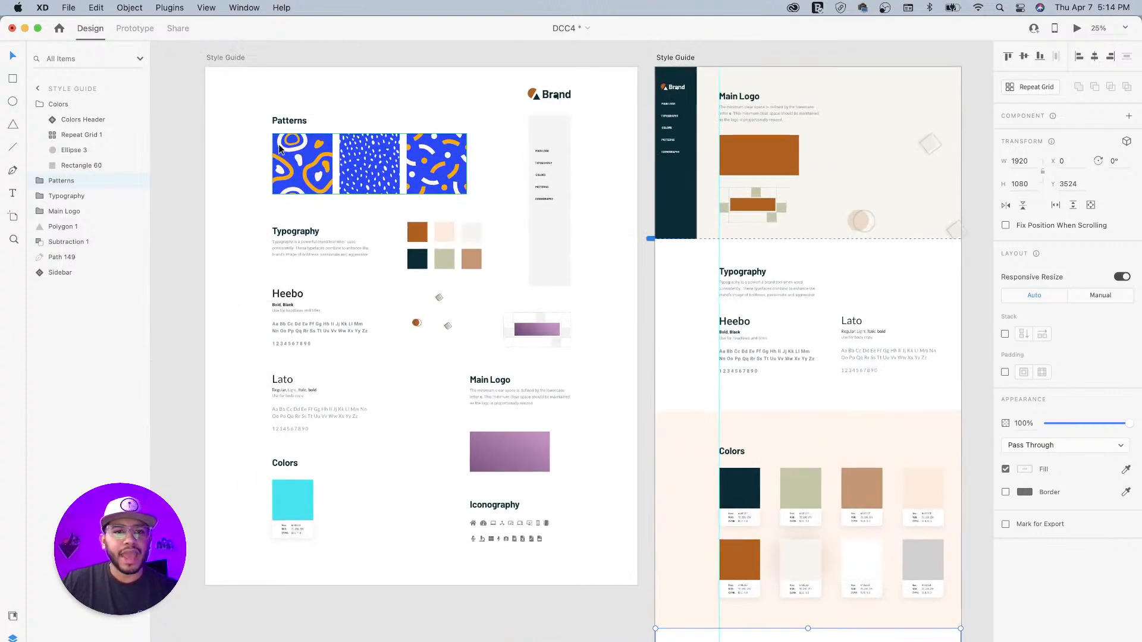
click(294, 123)
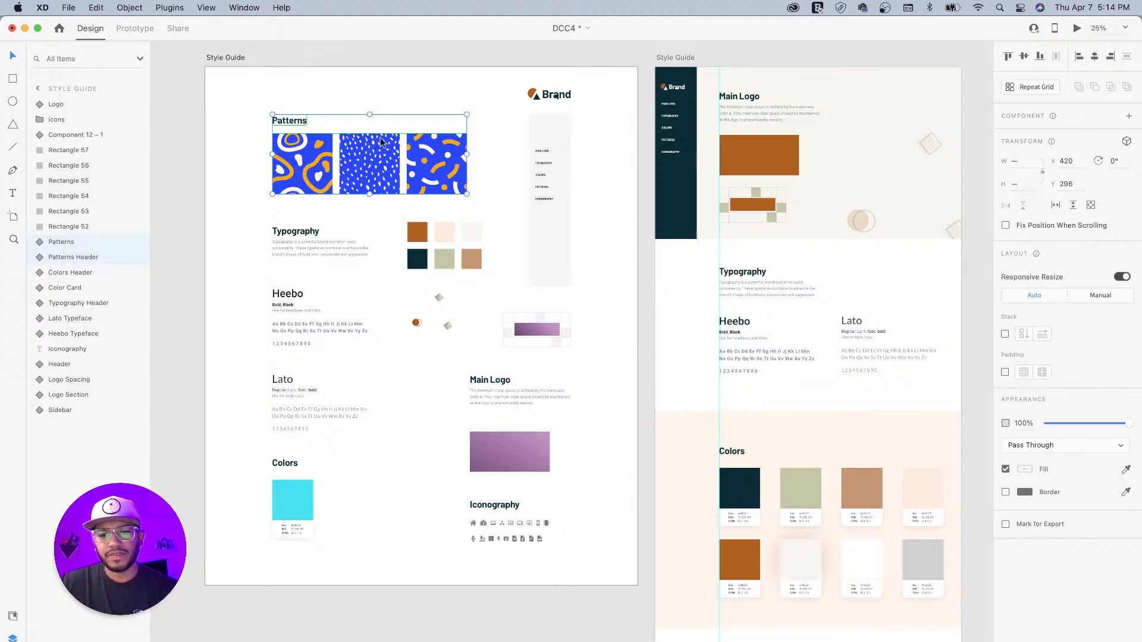
drag(709, 451, 550, 84)
scroll(622, 289, up, 5)
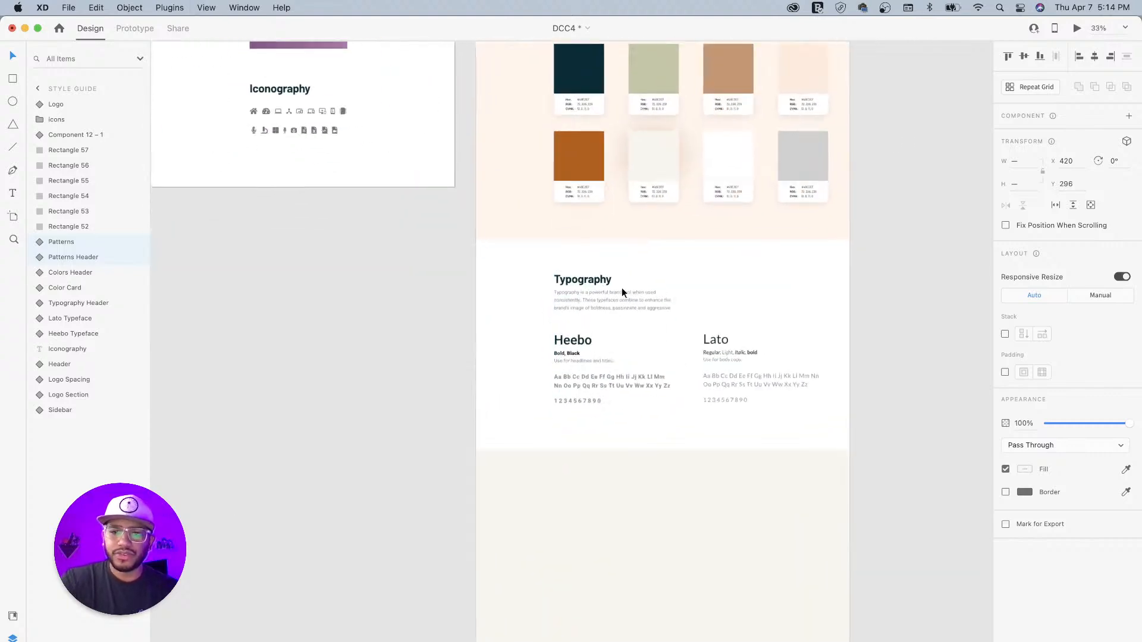
drag(673, 301, 548, 268)
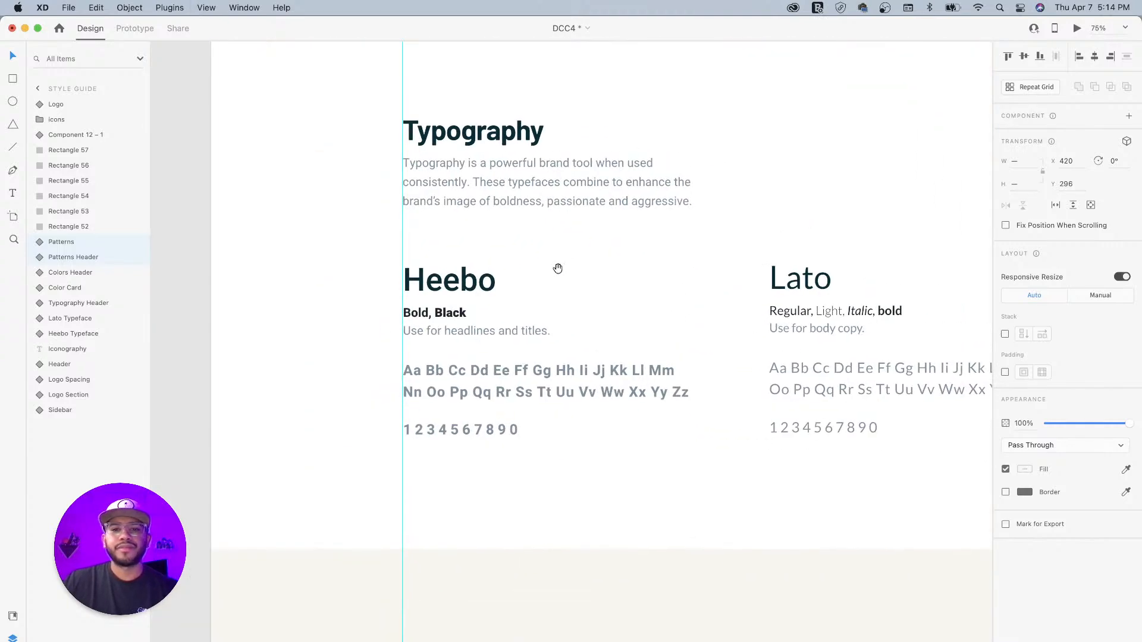
Step: Delete the typography header and the Heebo and Lato typeface blocks from the section below Colors
click(791, 284)
click(792, 284)
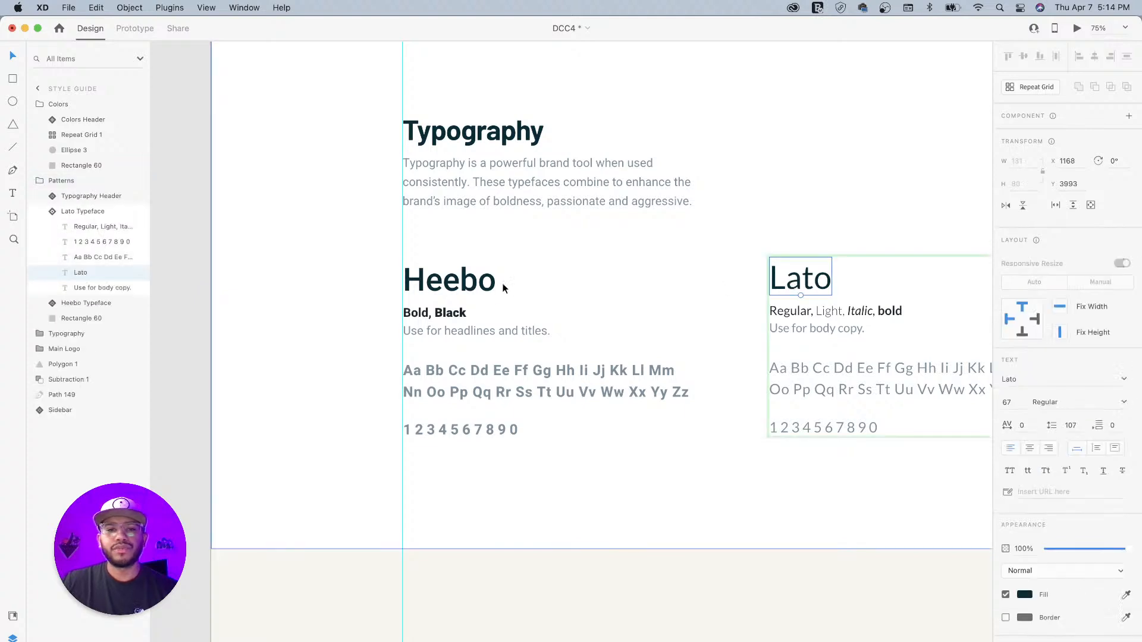
click(503, 284)
shift+click(481, 163)
shift+click(789, 281)
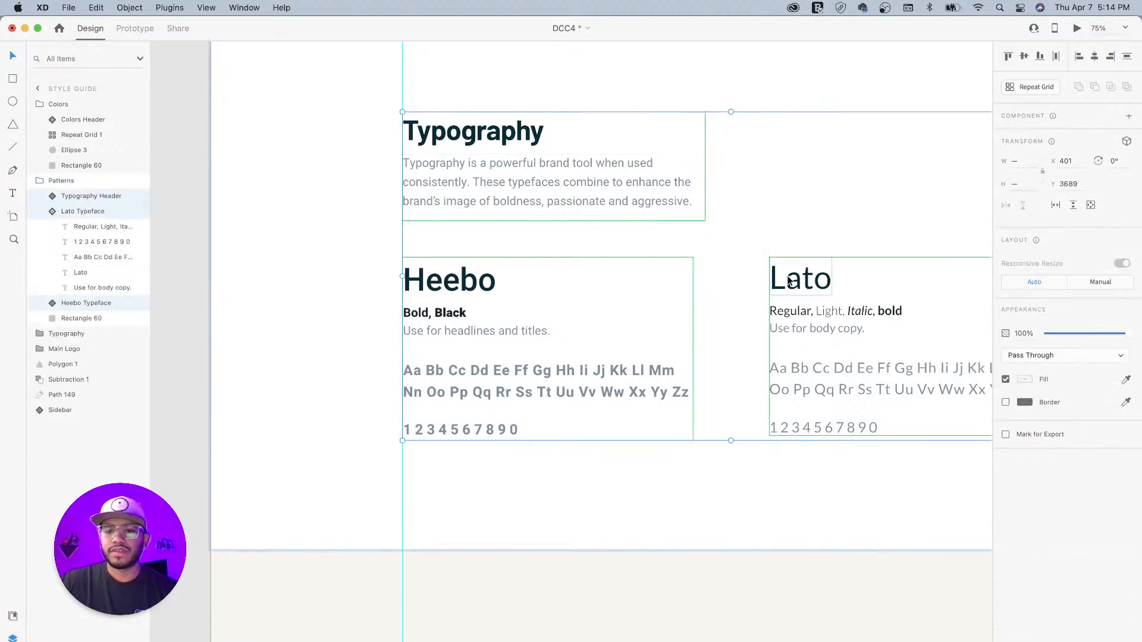
key(Delete)
Step: Paste the Patterns header and the three pattern swatches into the emptied section and position them at X 401, Y 3812.39
key(super+v)
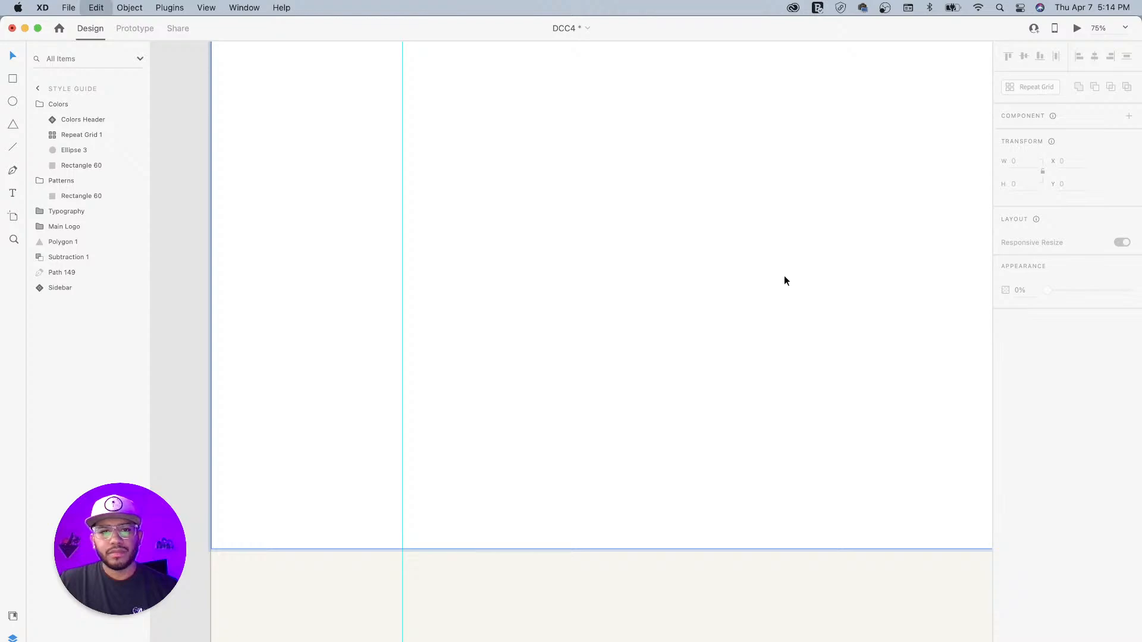
drag(454, 334, 523, 219)
drag(577, 218, 571, 286)
key(super+minus)
key(super+minus)
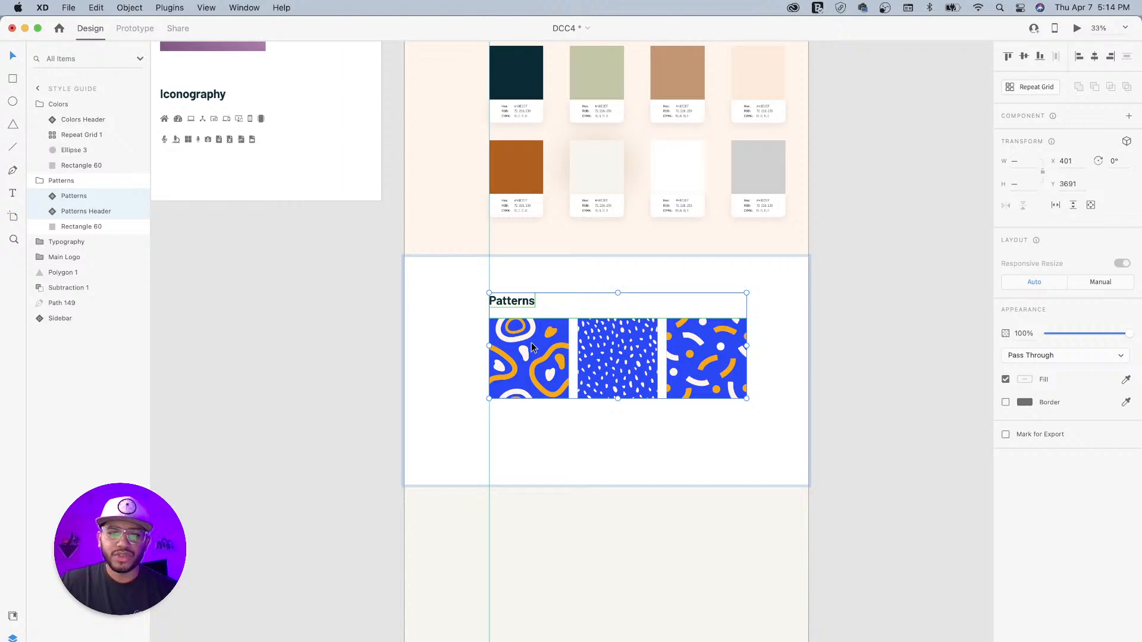
drag(530, 343, 527, 367)
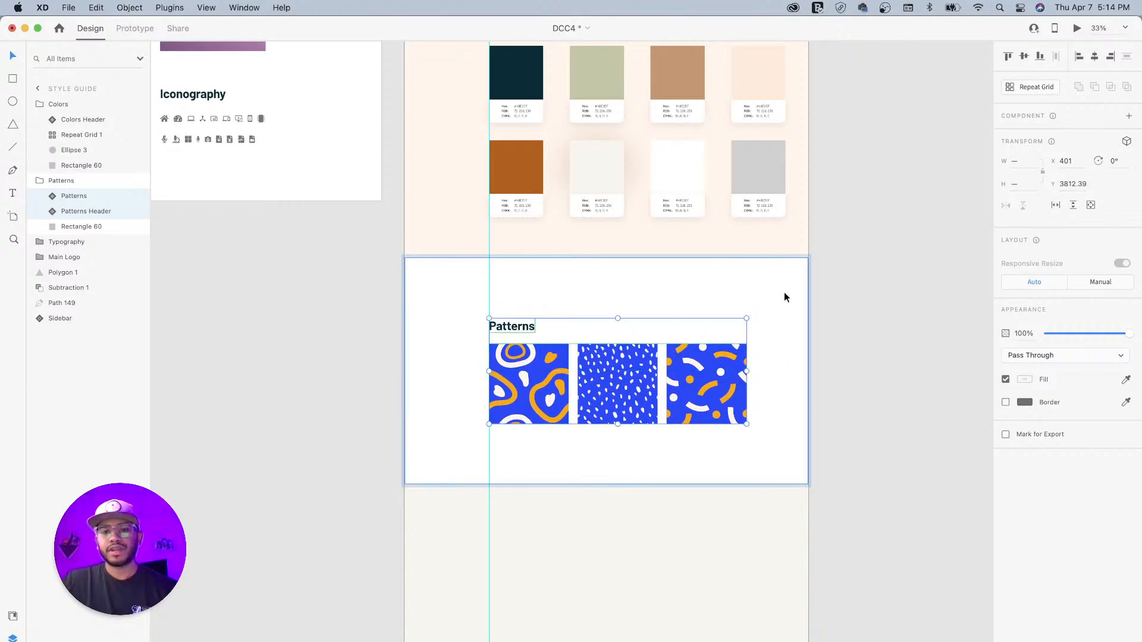
click(824, 351)
Step: Raise the Patterns heading 30 px away from the swatches, and move heading and swatches together to Y 3797.39
drag(703, 289, 708, 424)
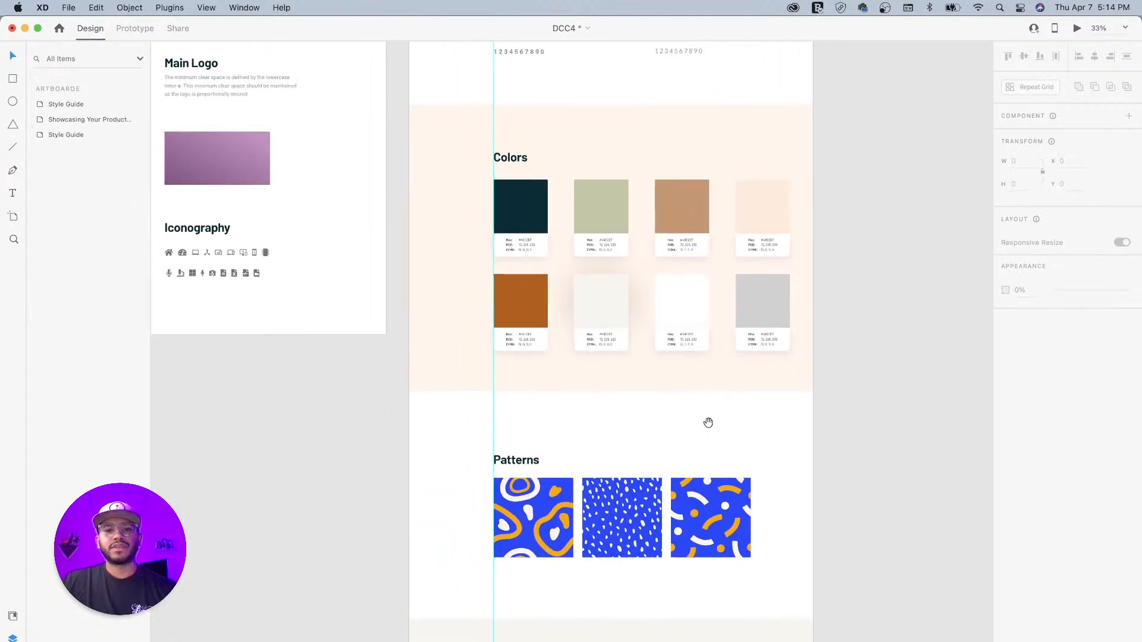
super+click(521, 464)
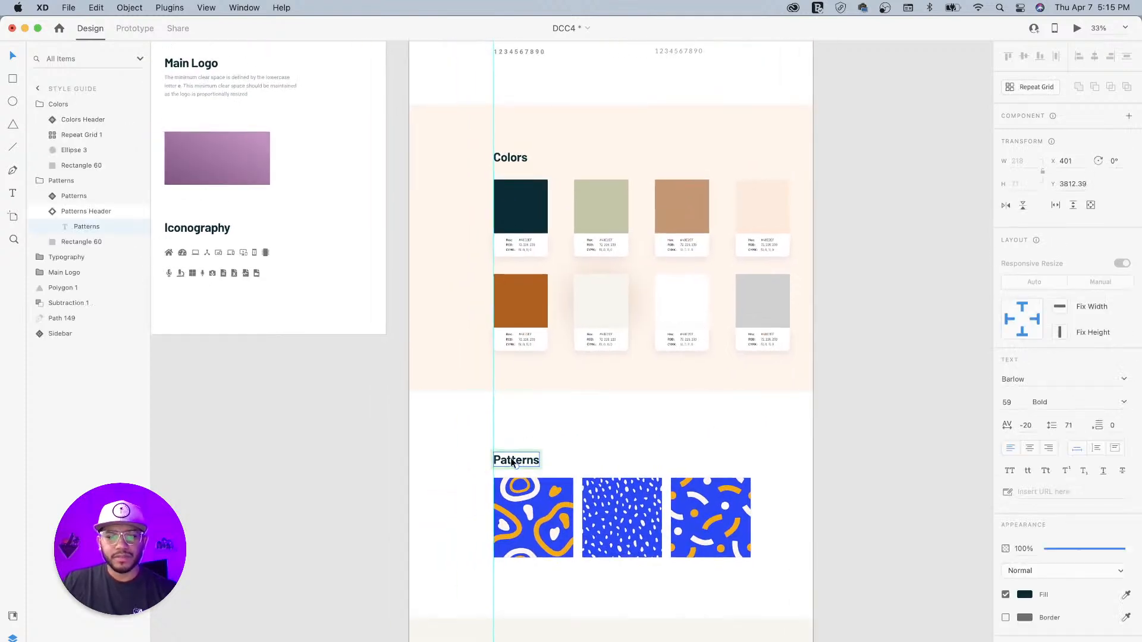
key(shift+Up)
key(shift+Up)
key(shift+Up)
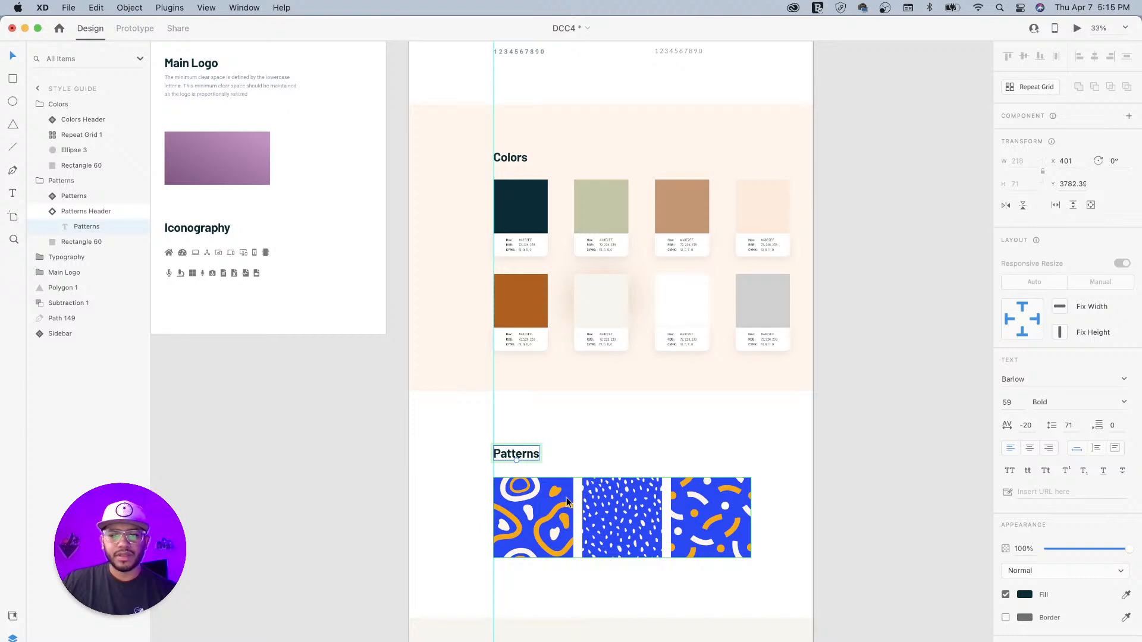
click(562, 500)
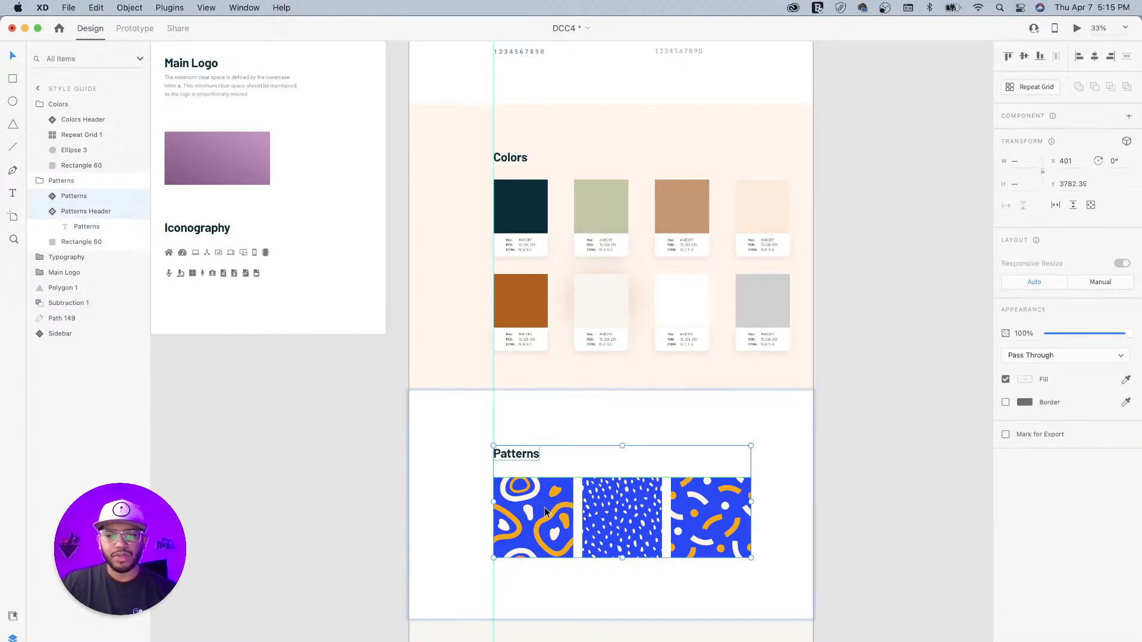
drag(545, 510, 545, 514)
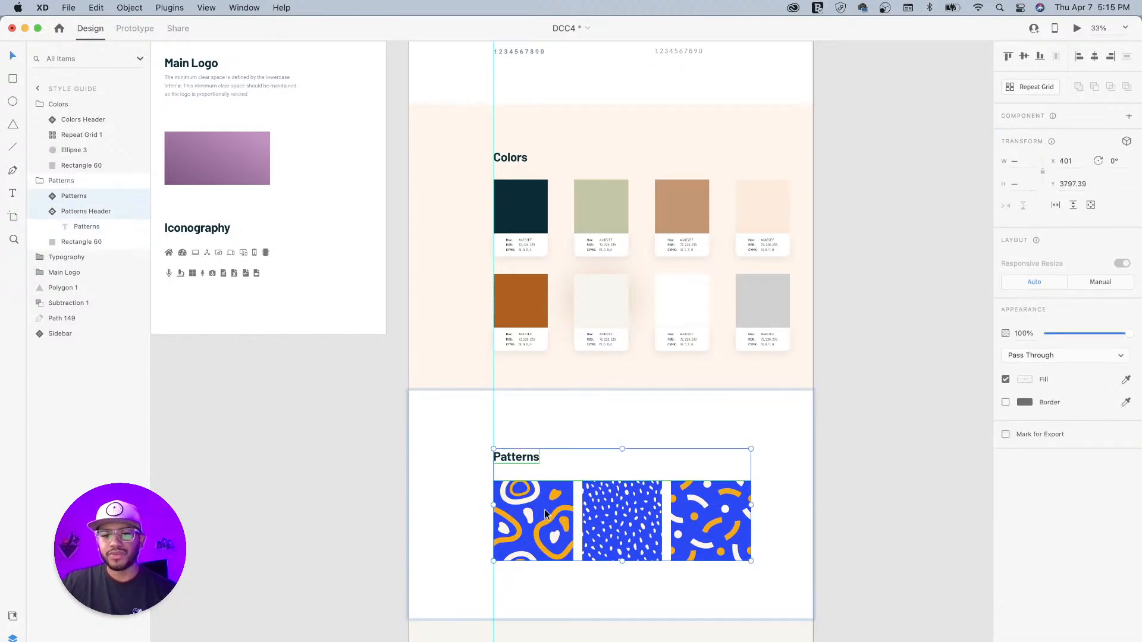
click(885, 438)
Step: Select seven arcs and dots inside the third pattern swatch for copying
drag(614, 471, 605, 380)
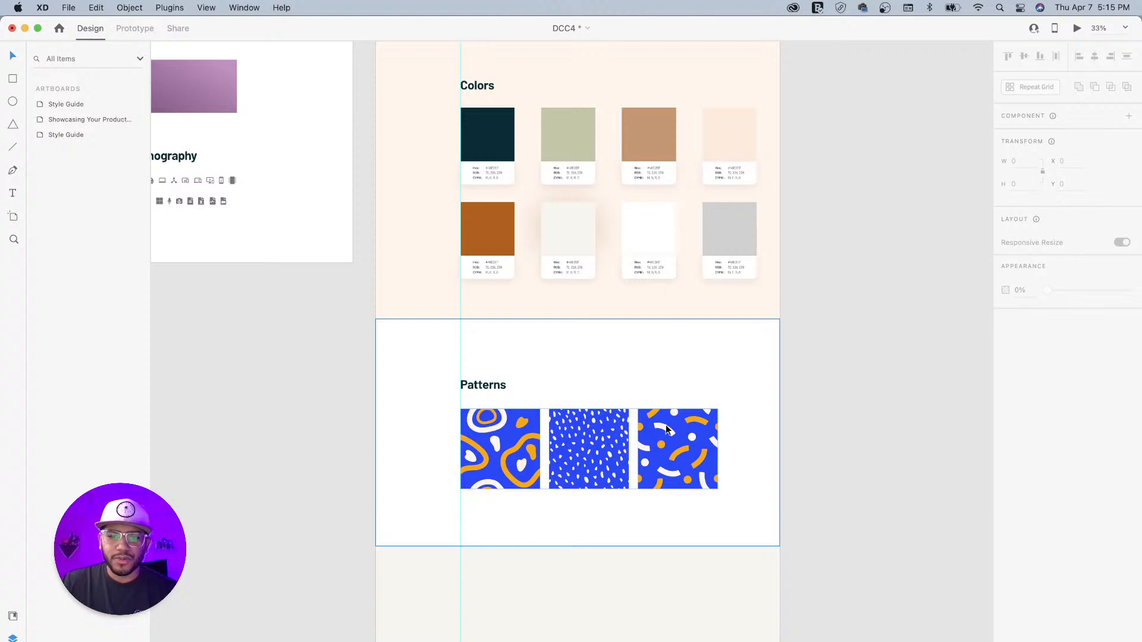
scroll(666, 425, up, 5)
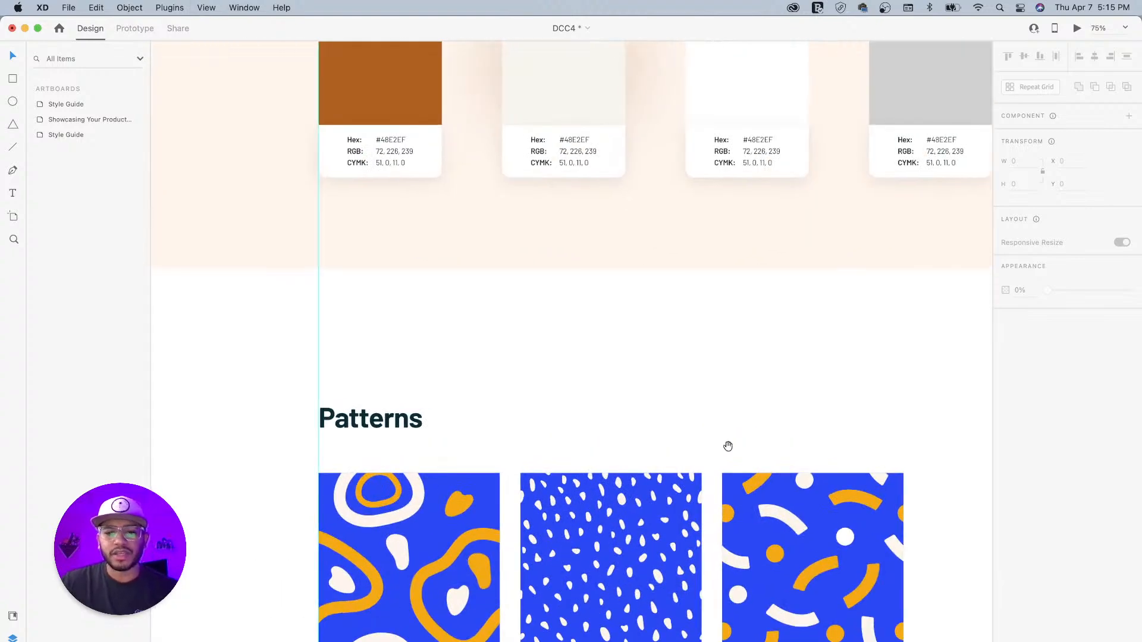
drag(728, 446, 678, 296)
super+click(787, 366)
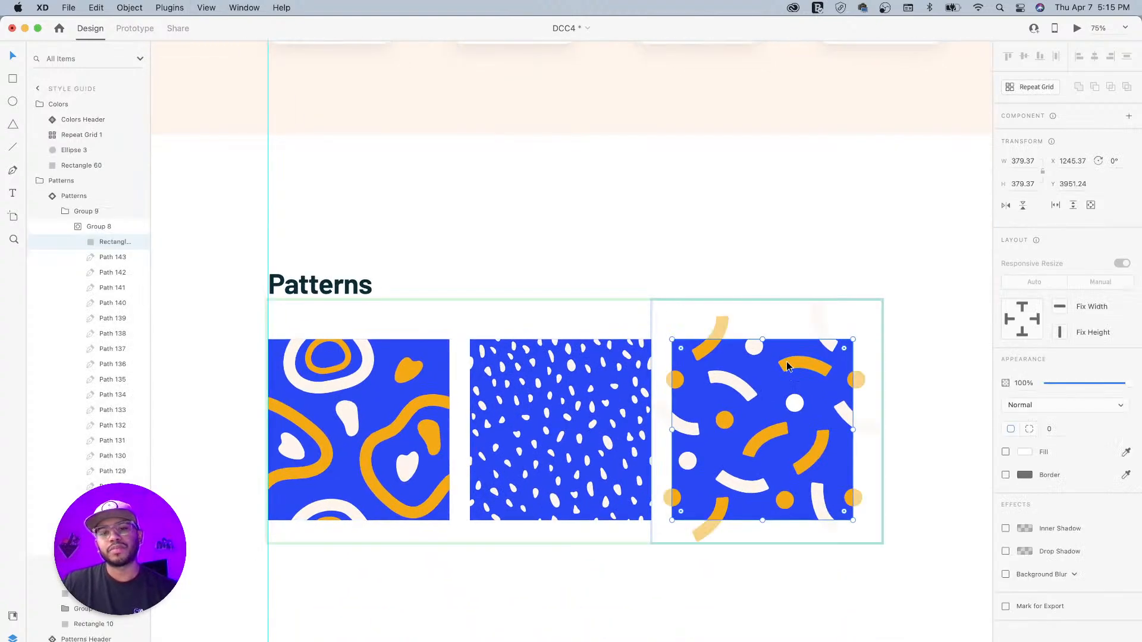
click(78, 227)
click(77, 226)
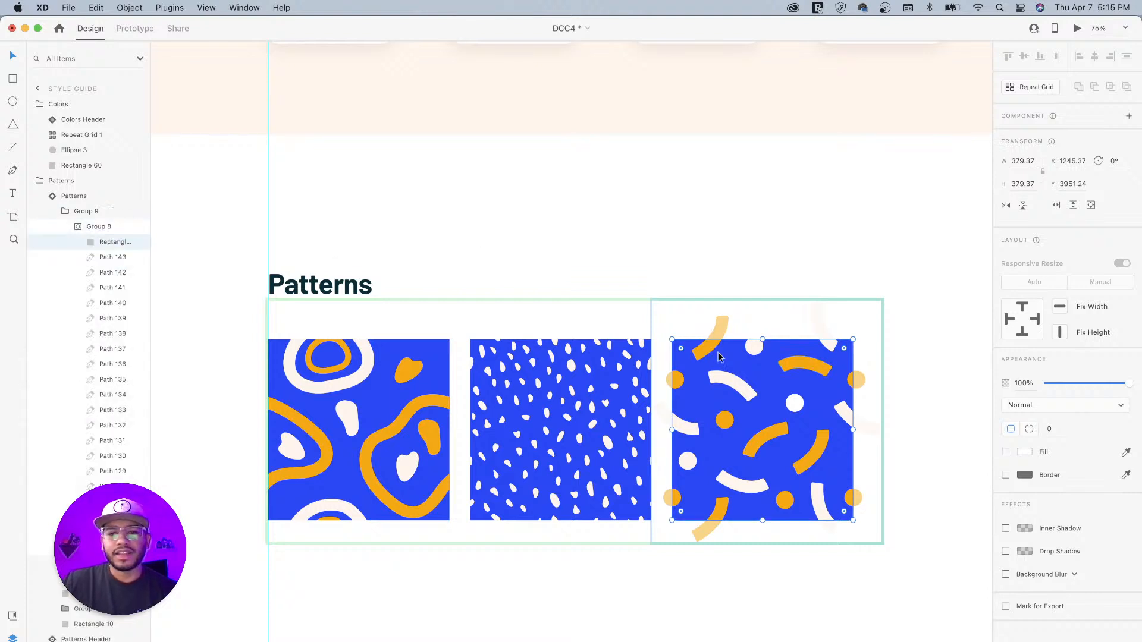
super+click(704, 355)
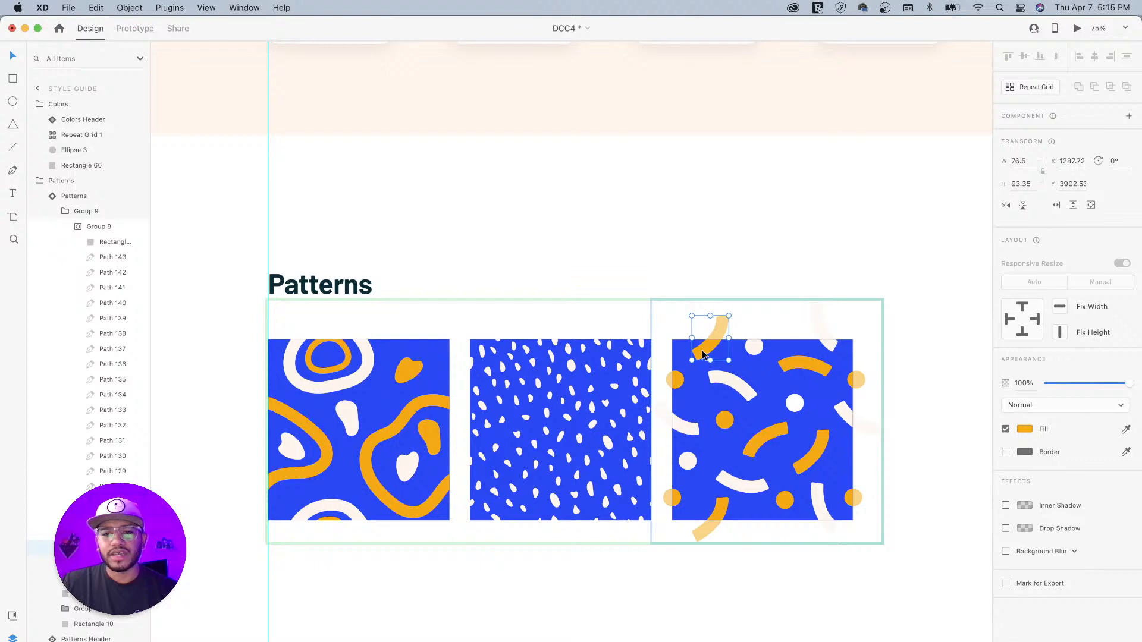
shift+super+click(729, 383)
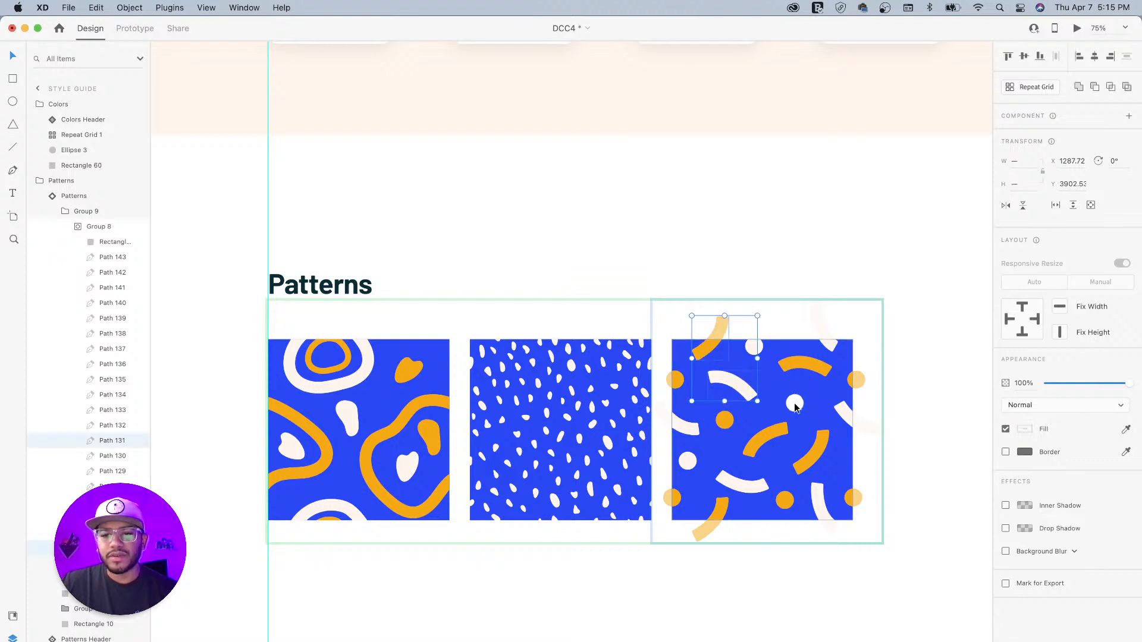
shift+super+click(725, 420)
shift+super+click(773, 433)
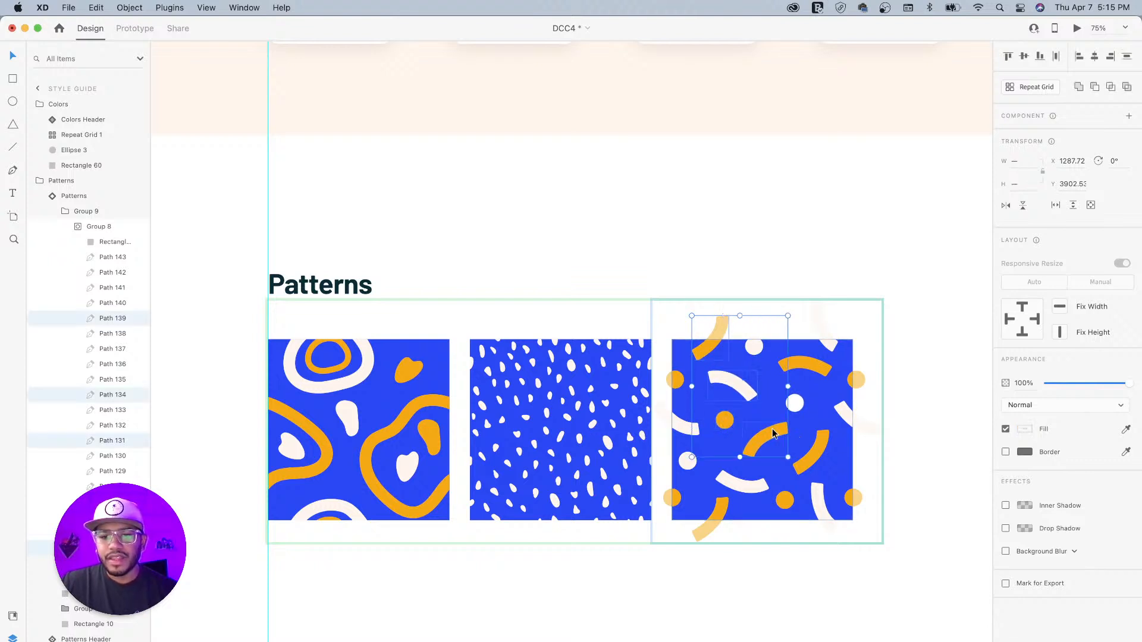
shift+super+click(799, 406)
shift+super+click(826, 370)
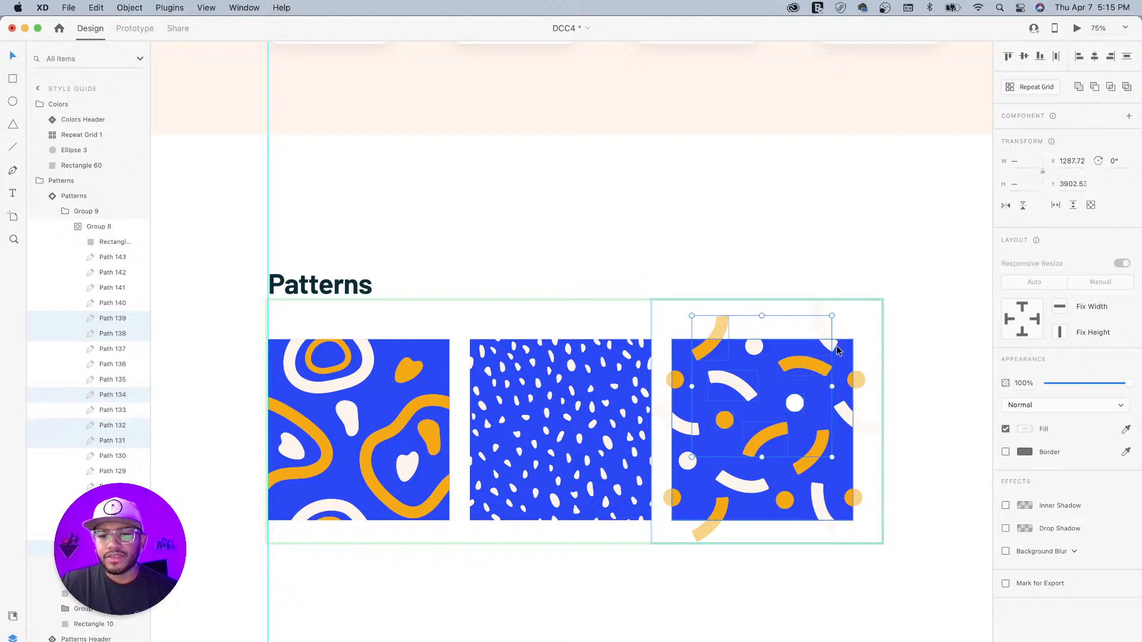
shift+super+click(835, 350)
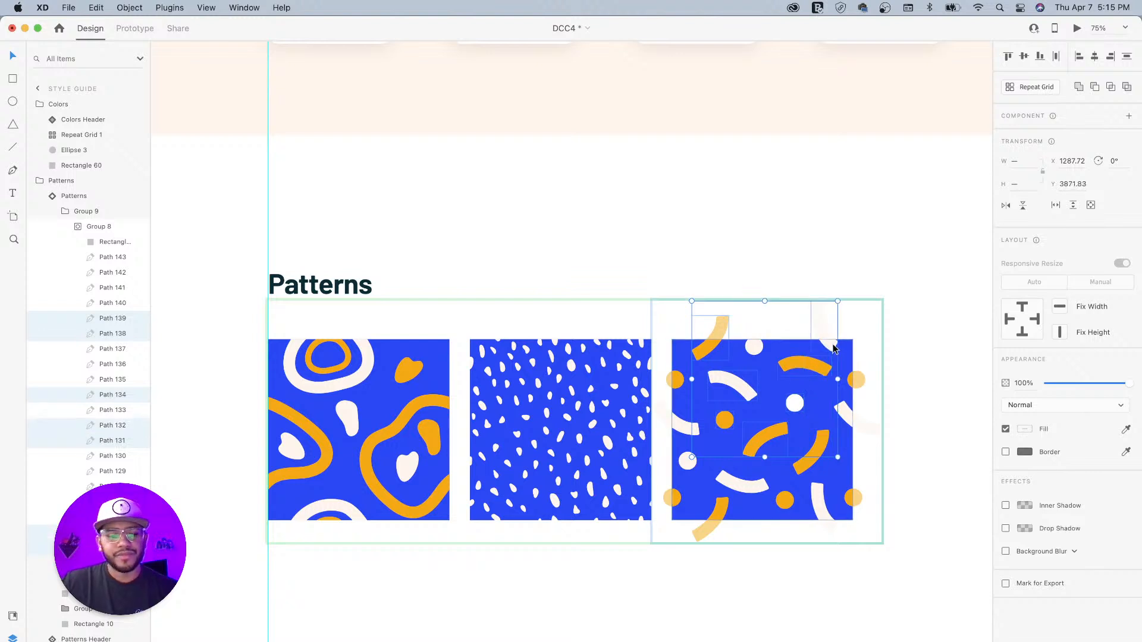
Step: Paste the copied shapes into the Patterns section, enlarge them over its upper corner, and group them at 705.16 by 754.15
click(396, 171)
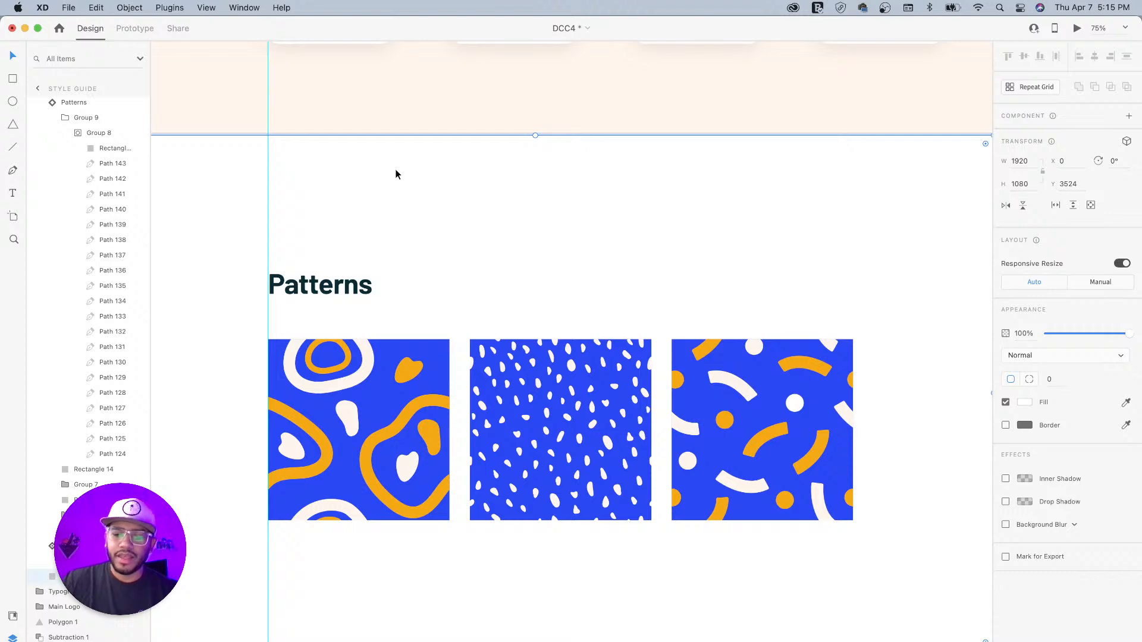
key(super+minus)
key(super+minus)
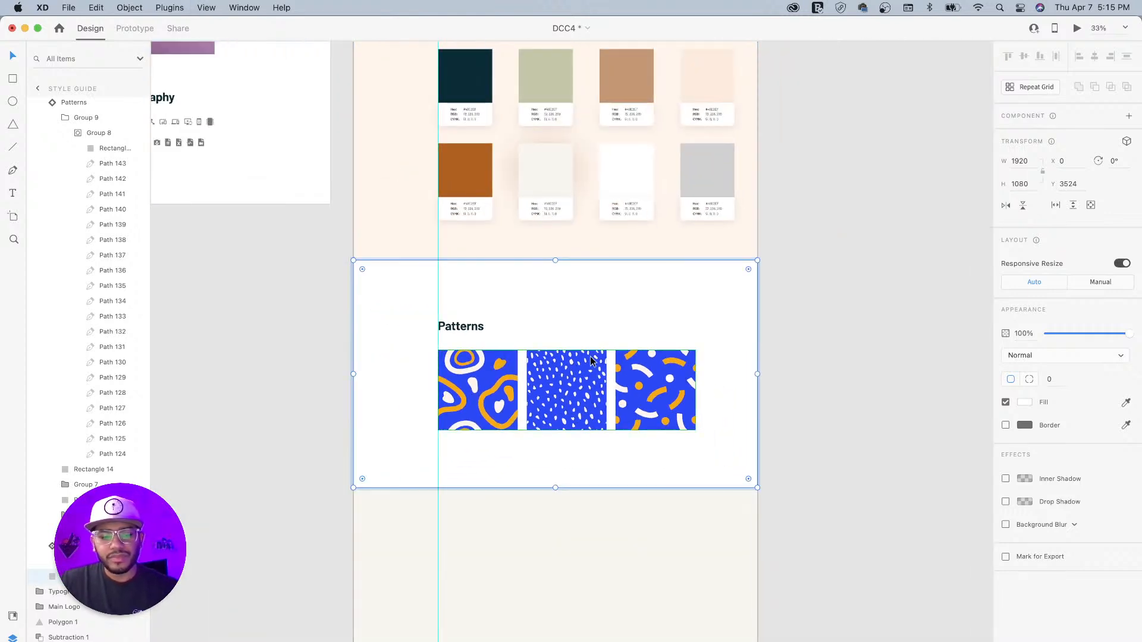
key(super+v)
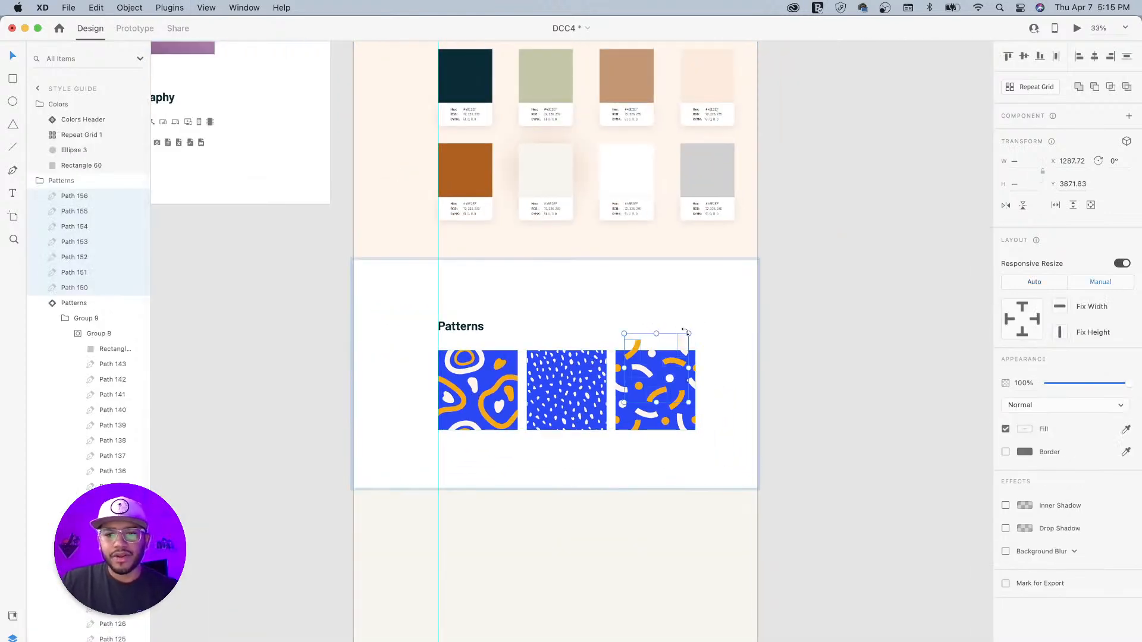
drag(689, 334, 650, 310)
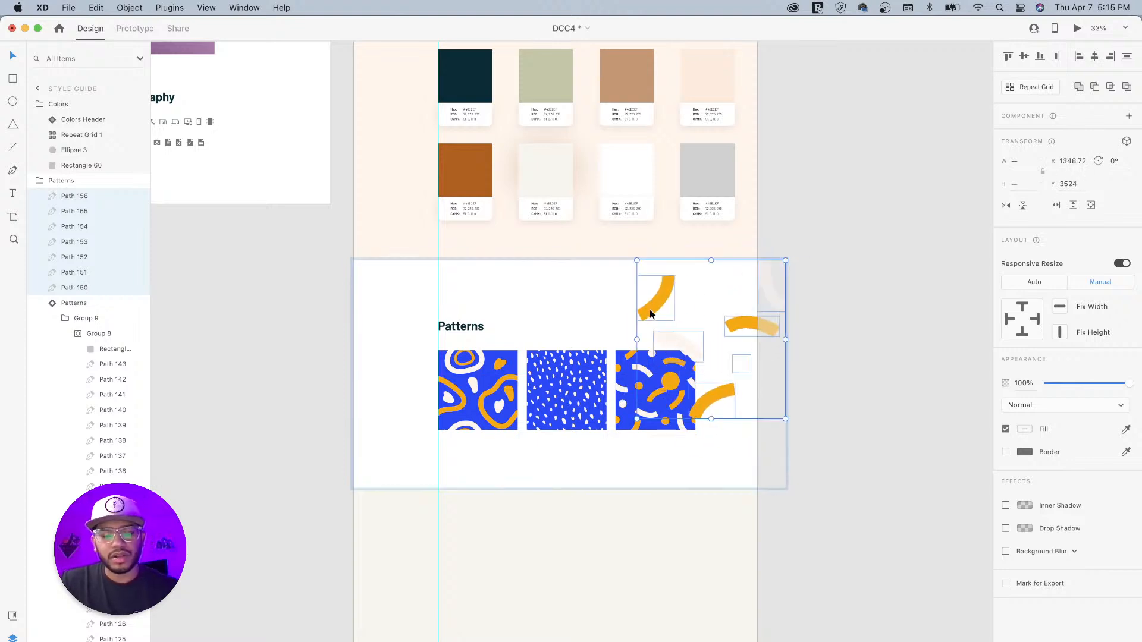
key(super+g)
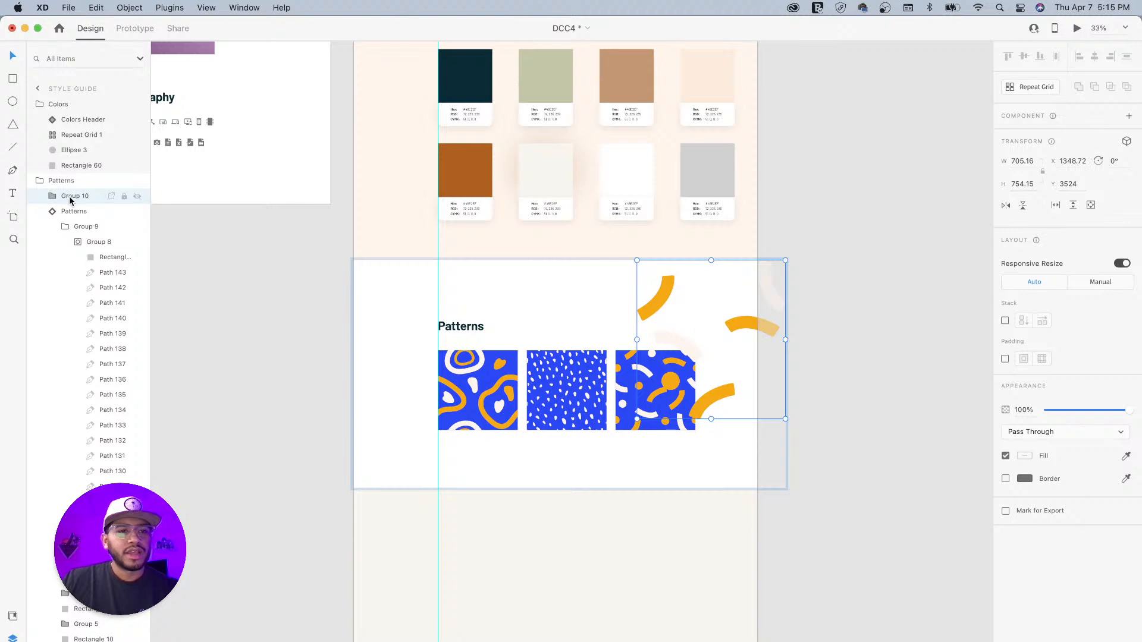
Step: Fill the Patterns section's background rectangle with the dark teal sampled from the first color card
scroll(547, 283, up, 10)
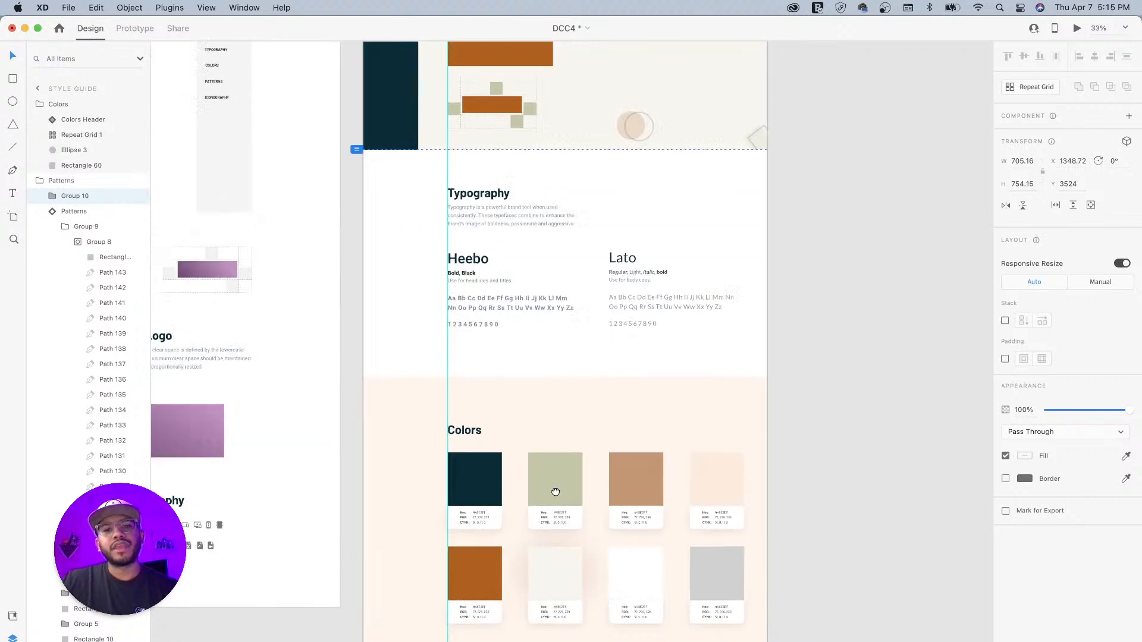
scroll(563, 624, down, 10)
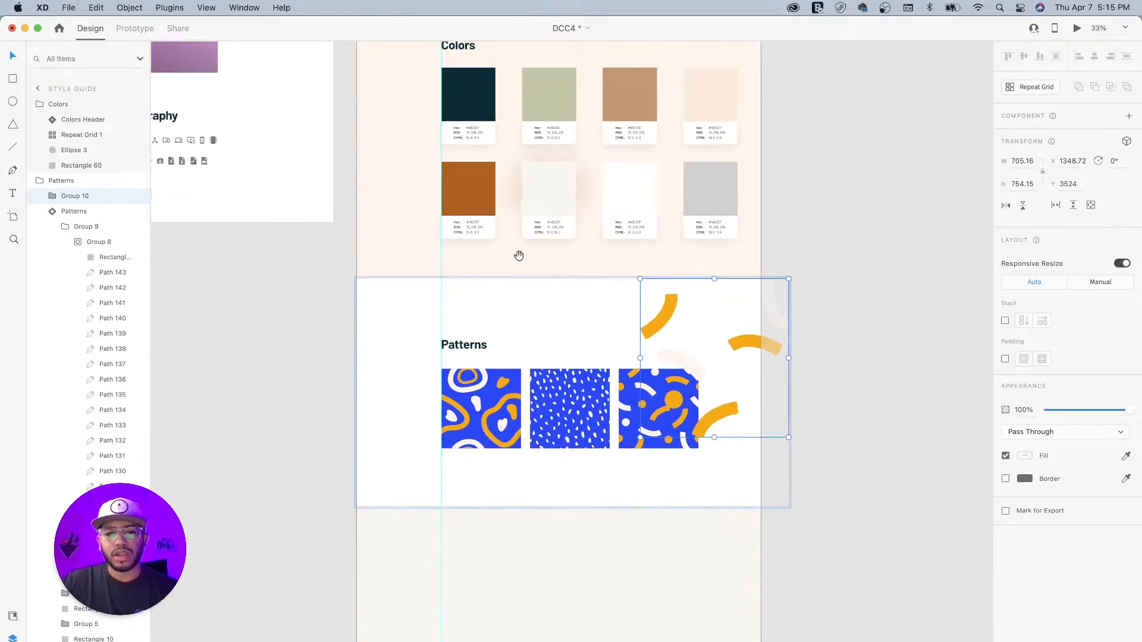
click(396, 295)
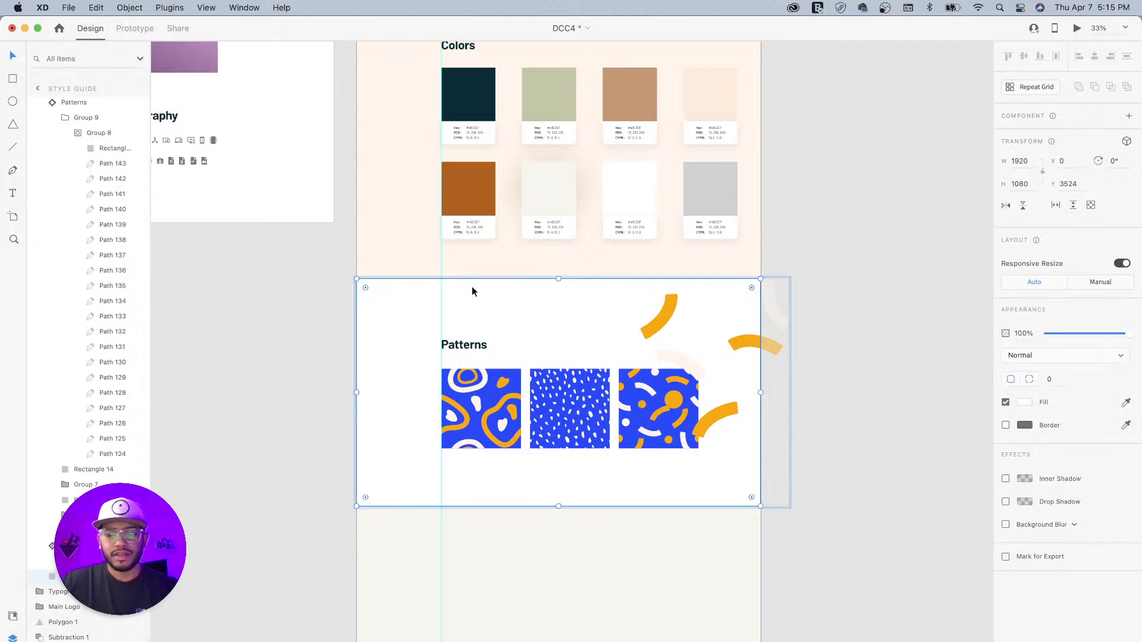
key(i)
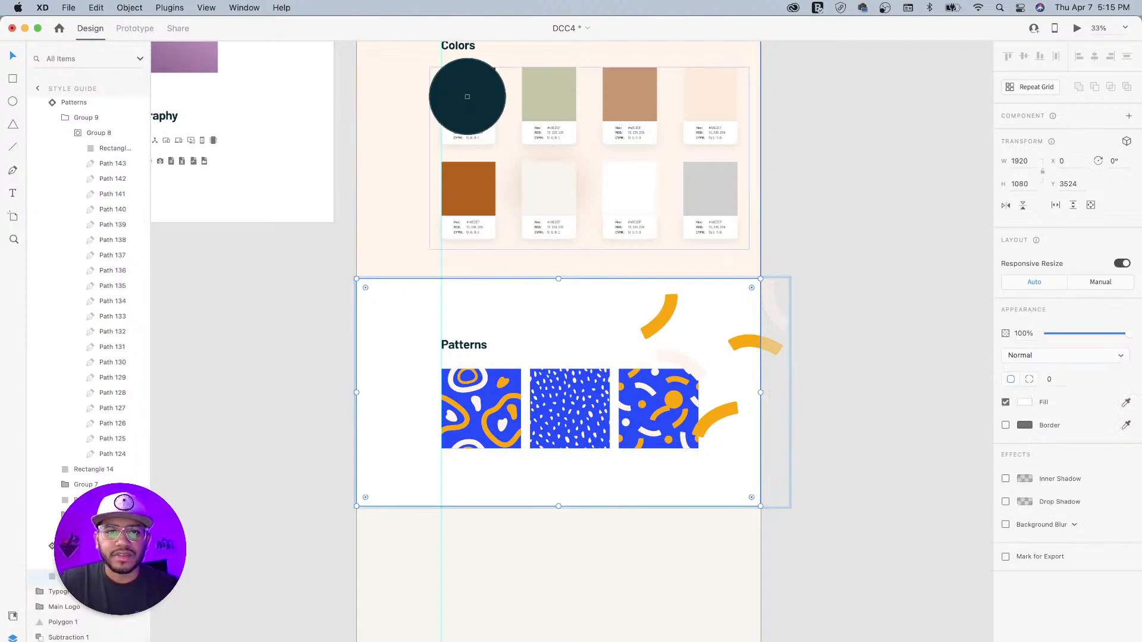
click(467, 101)
Step: Recolor the Patterns heading with the light peach sampled from the Colors section background
key(t)
click(443, 345)
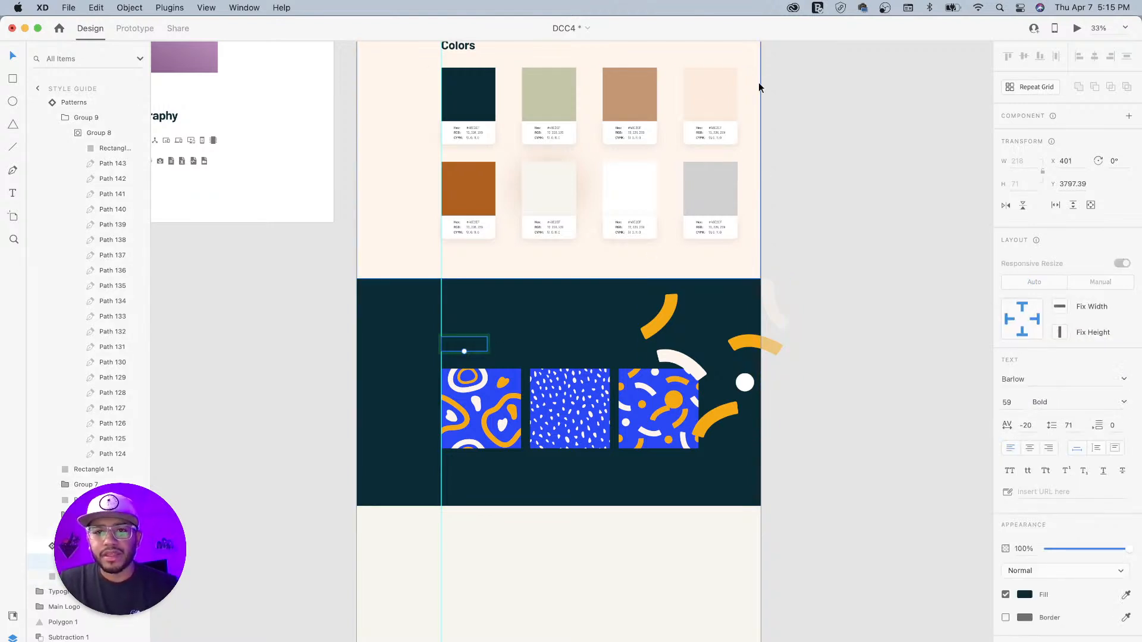
key(i)
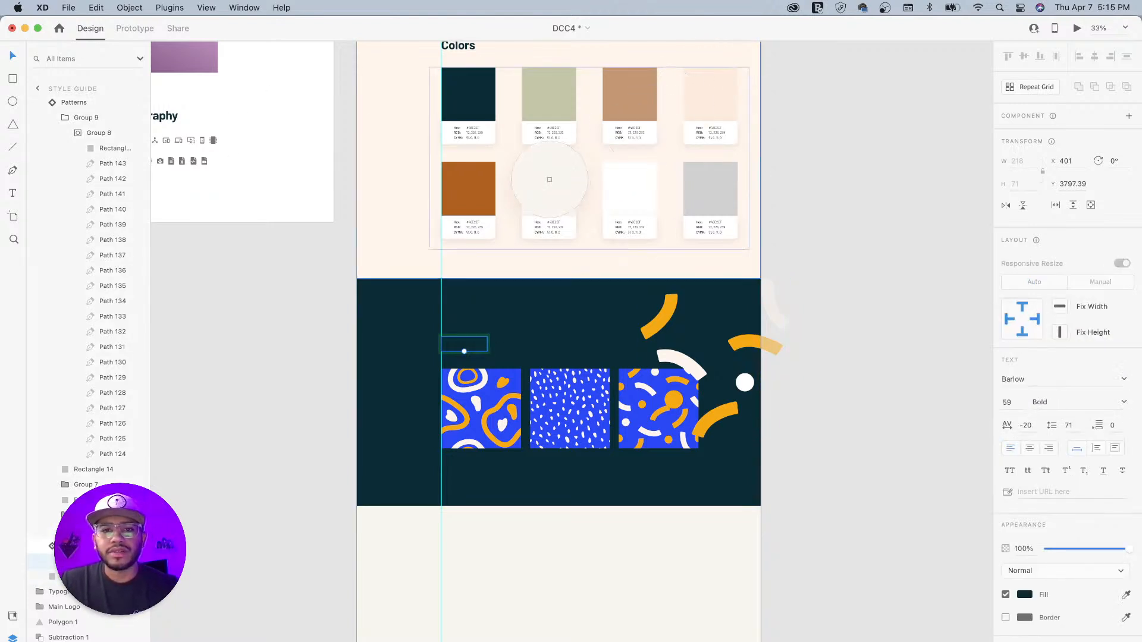
click(722, 56)
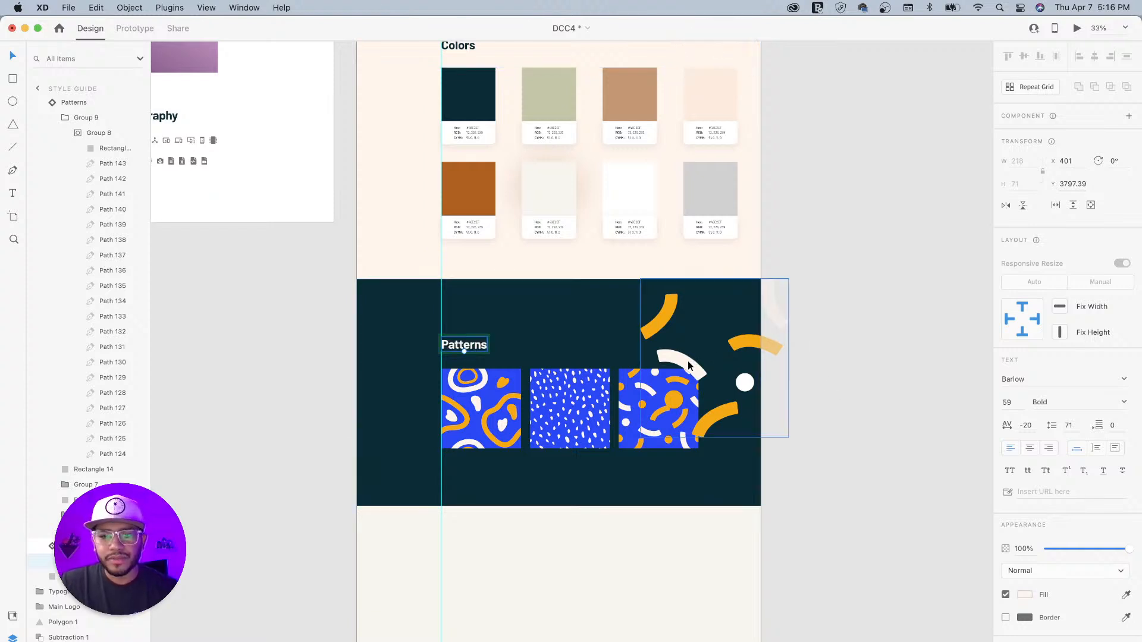
Step: Move the enlarged shape group to X 1354.72, Y 3491.32 and order it behind the pattern swatches, directly above the background rectangle
mouse_move(688, 361)
mouse_down()
mouse_move(704, 350)
mouse_move(679, 361)
mouse_up()
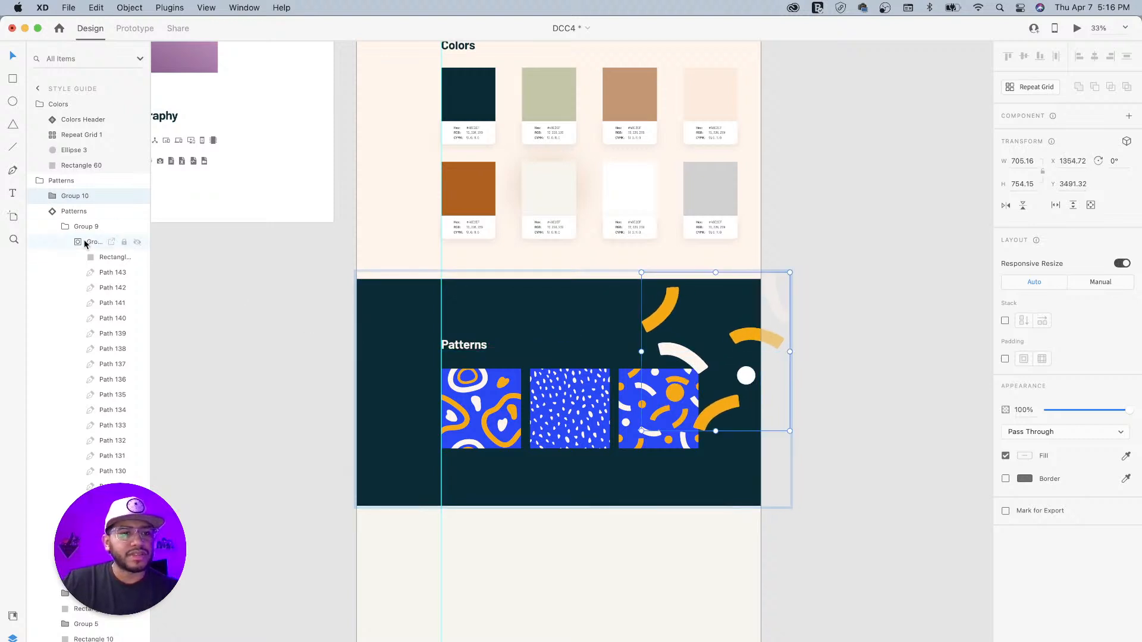
click(58, 227)
drag(54, 201, 58, 342)
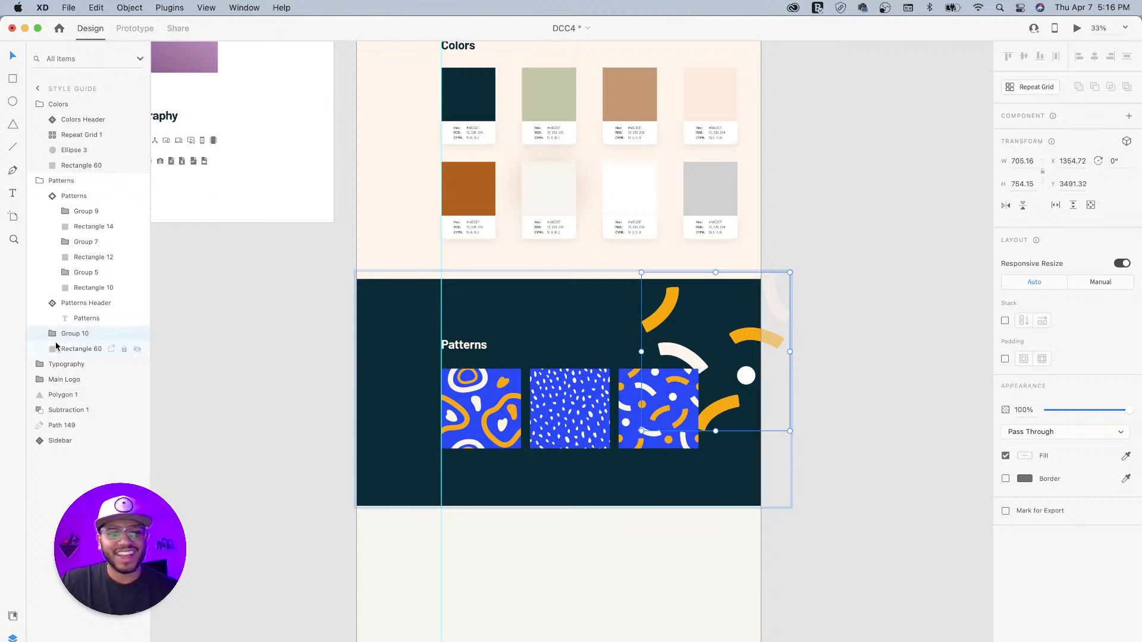
Step: Shift the enlarged shape group farther toward the section's outer corner, to X 1389.72, Y 3470.32, and keep the whole group selected
drag(668, 335, 319, 460)
double_click(666, 318)
key(super+z)
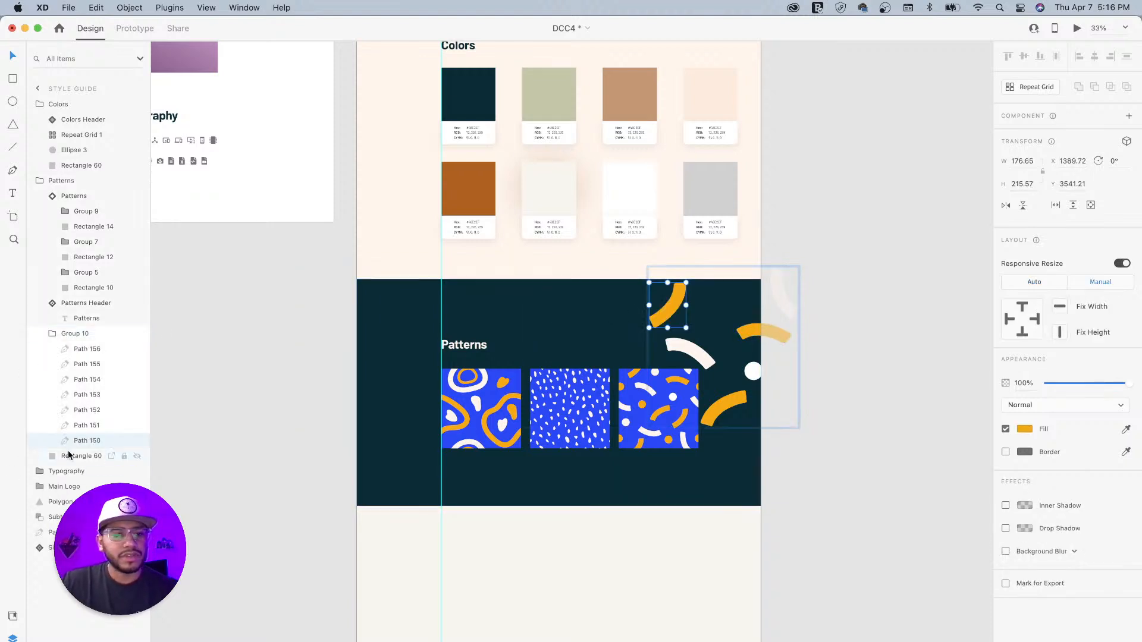
click(75, 334)
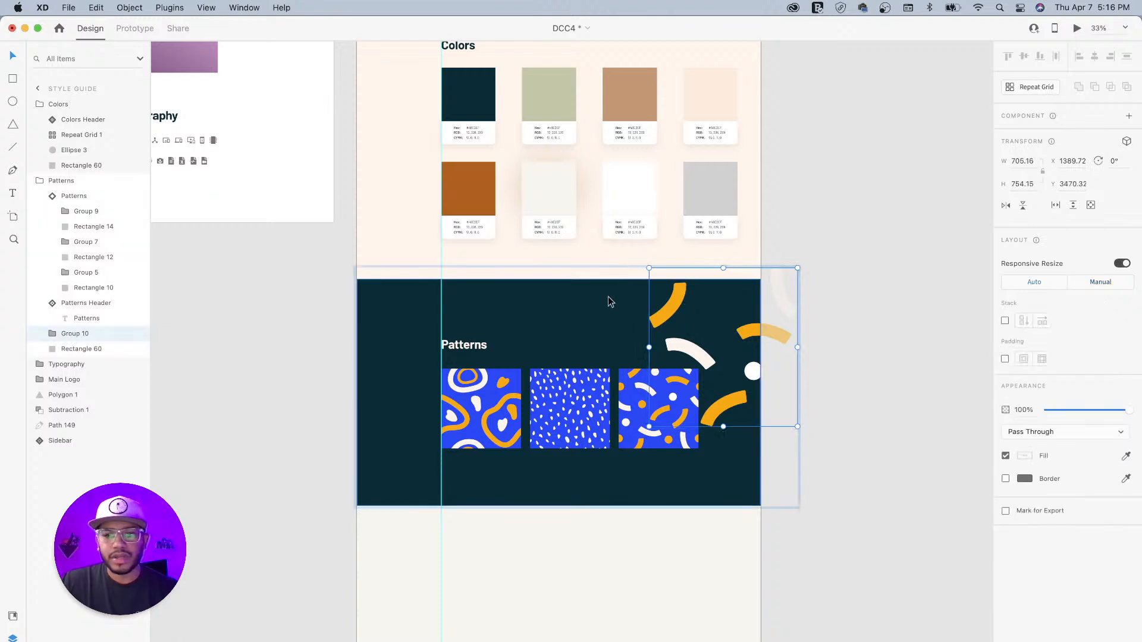
Step: Duplicate the decorative shape group to the Patterns section's opposite lower corner and enlarge the copy to about 1275.68 by 1364.3
drag(672, 314, 329, 411)
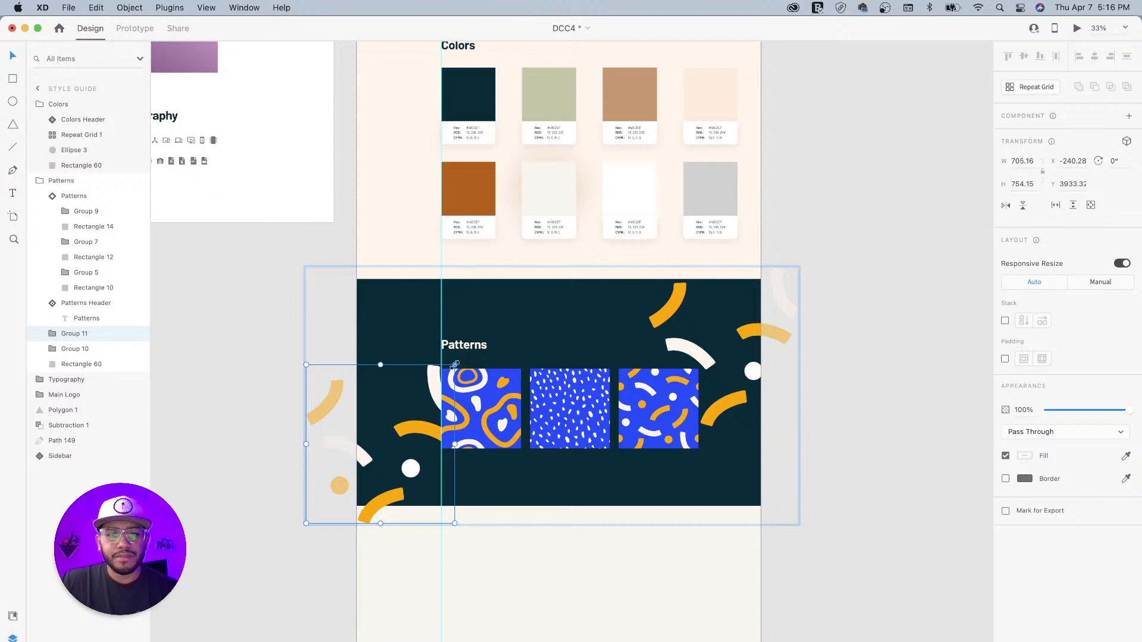
drag(455, 365, 652, 237)
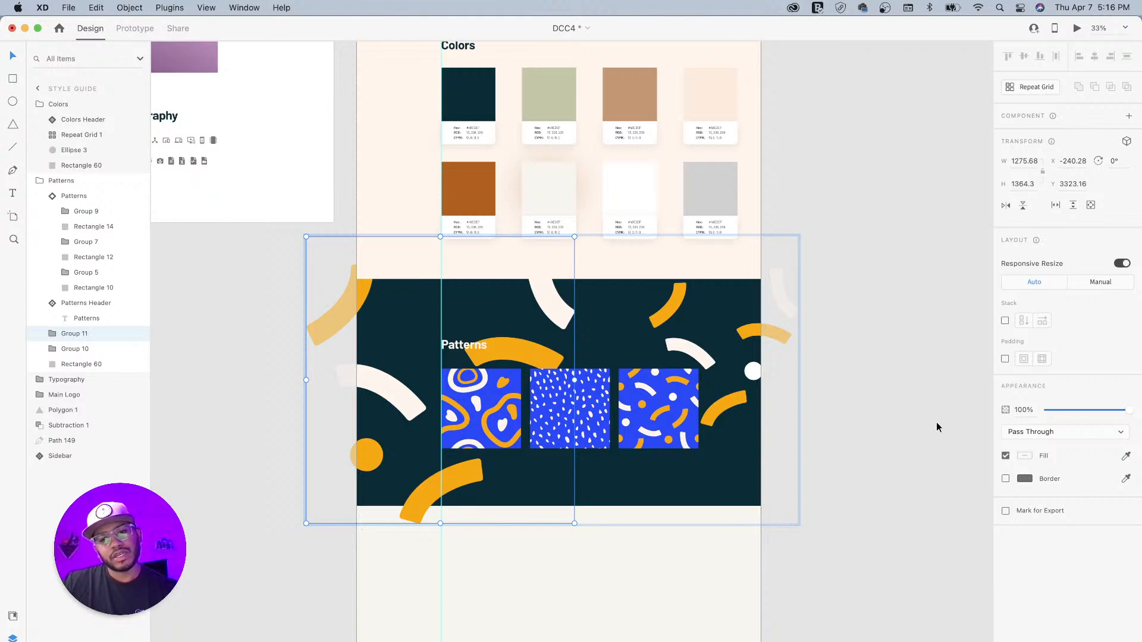
Step: Lower the opacity of both decorative shape groups to 11% and combine them into one group
shift+click(682, 300)
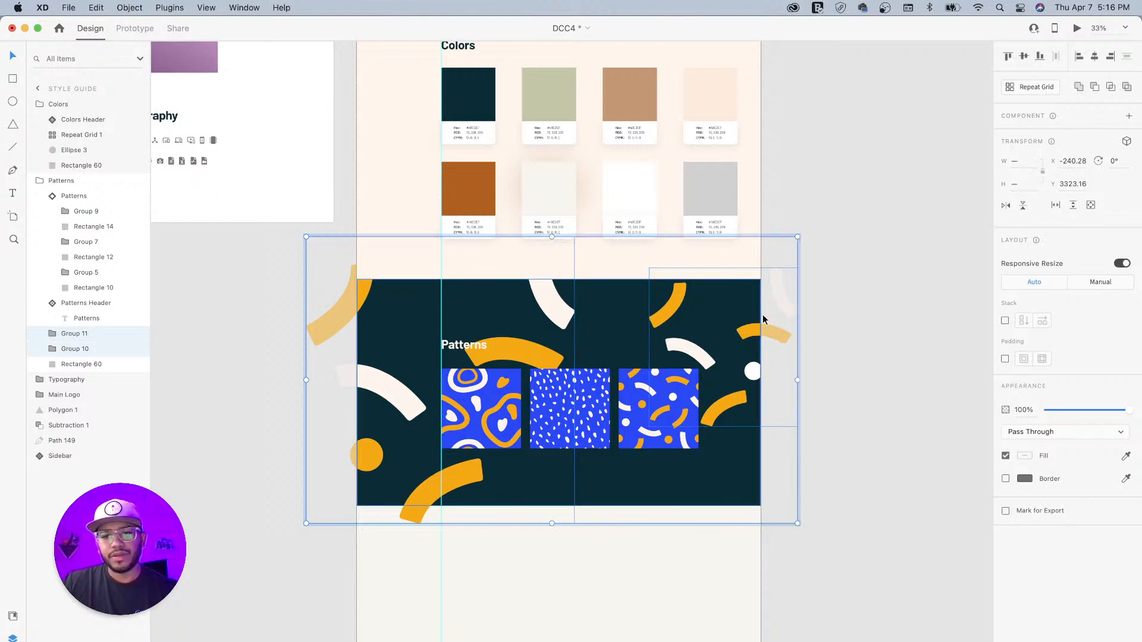
drag(1126, 412, 1056, 414)
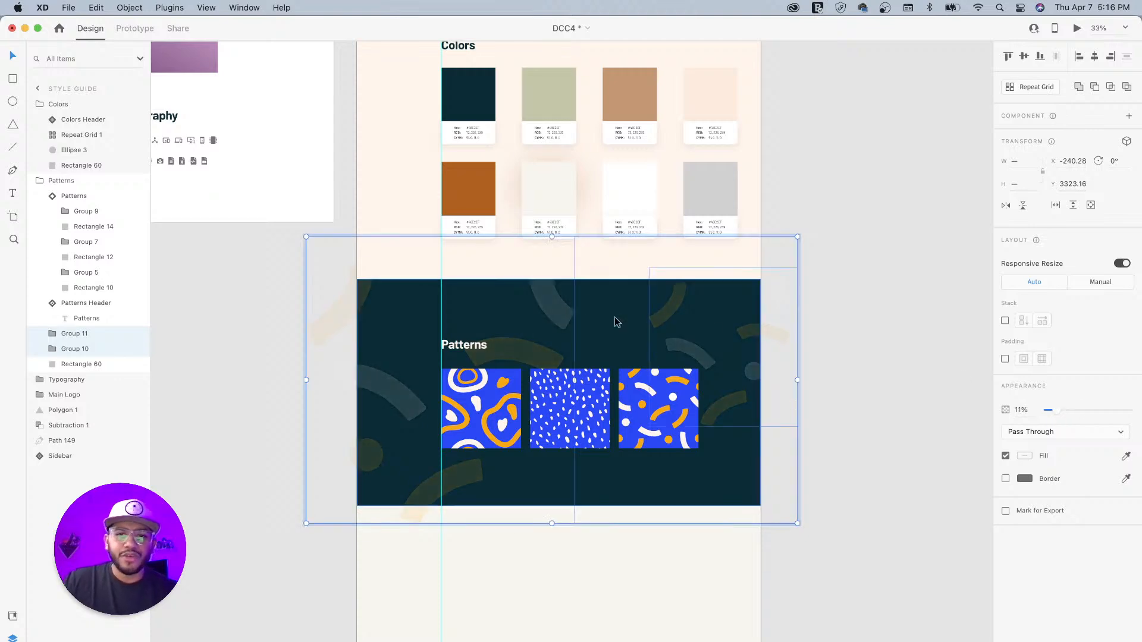
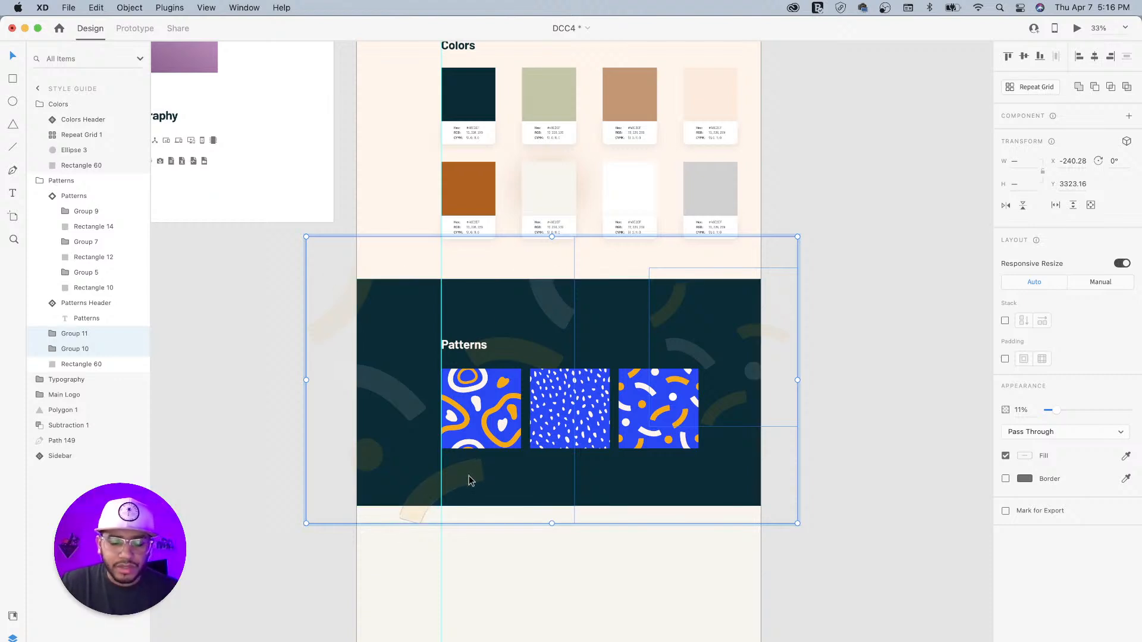
click(65, 365)
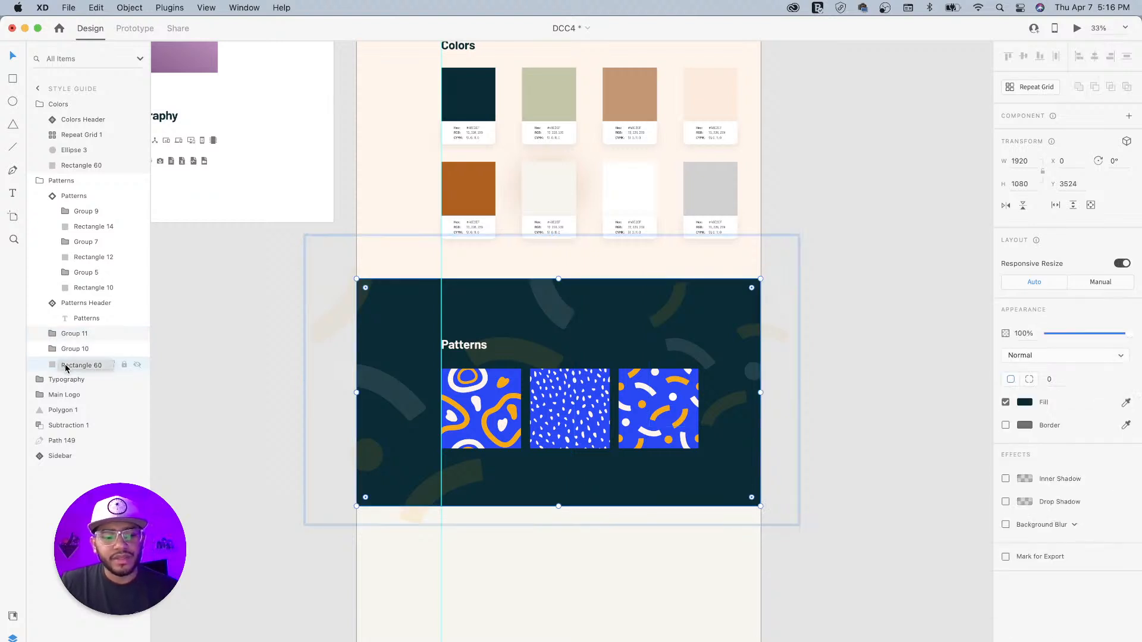
shift+click(88, 337)
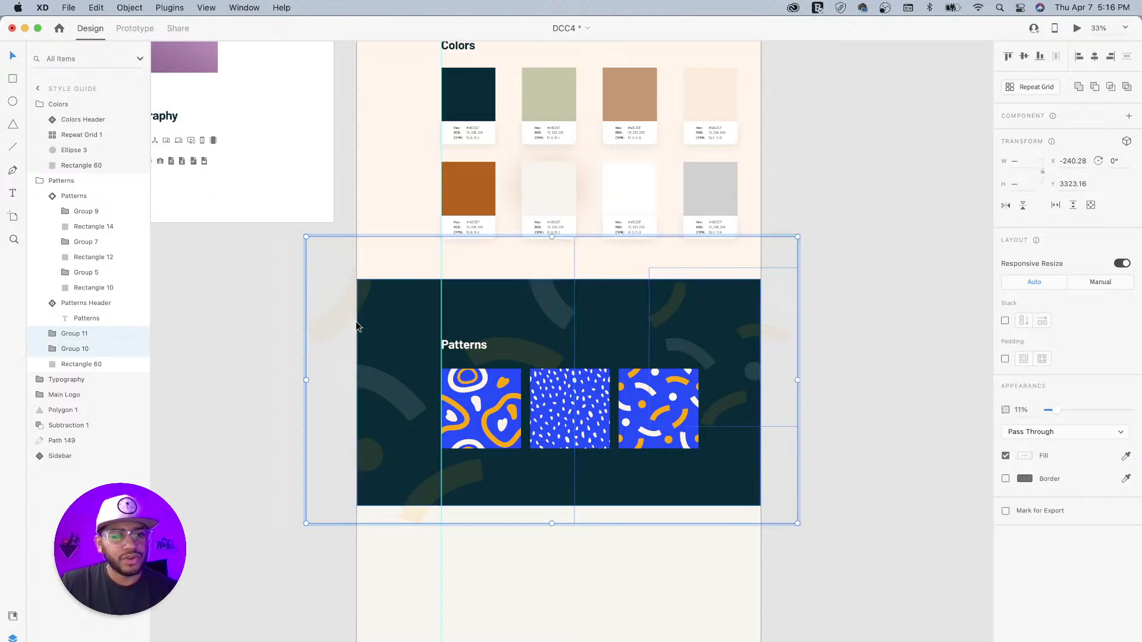
key(super+g)
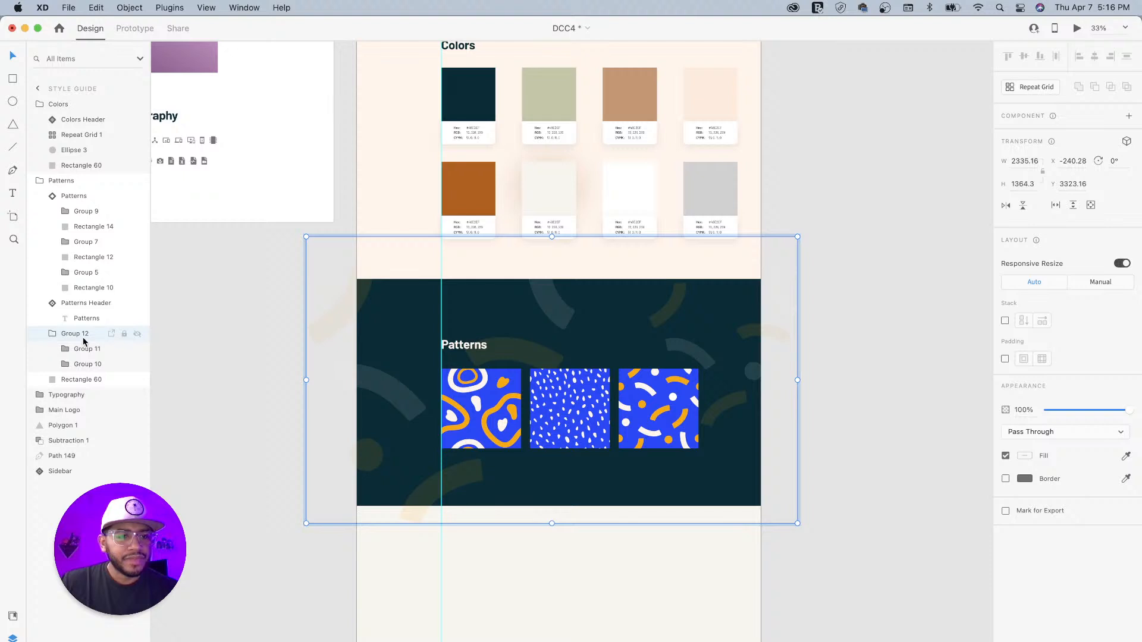
Step: Duplicate the Patterns section's background rectangle in place and order the copy directly above the combined shape group
click(80, 348)
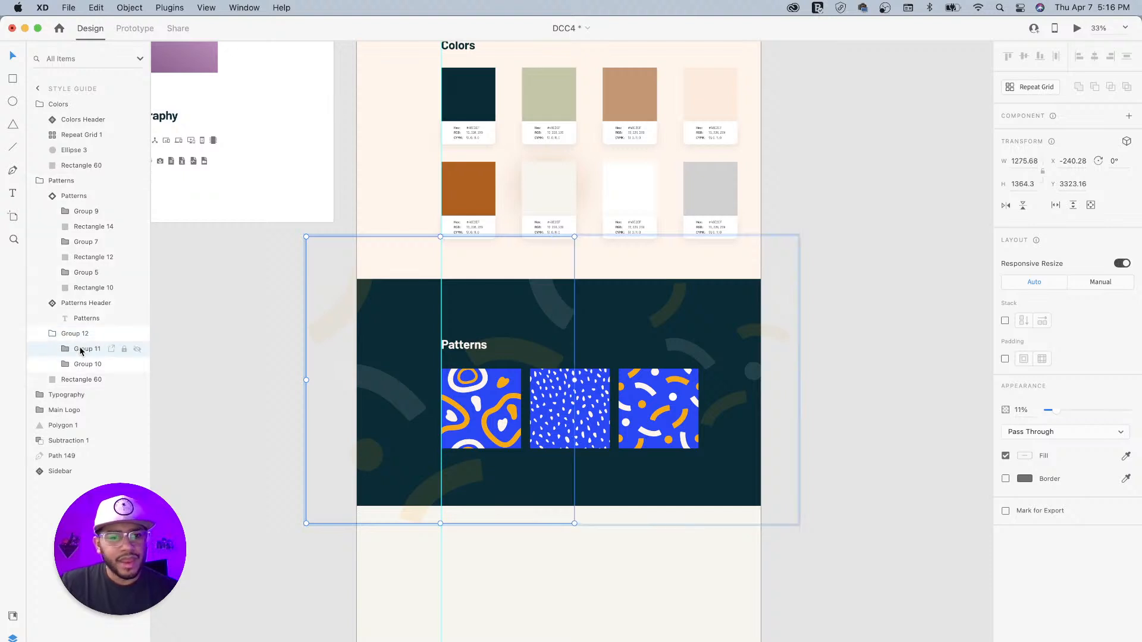
click(45, 334)
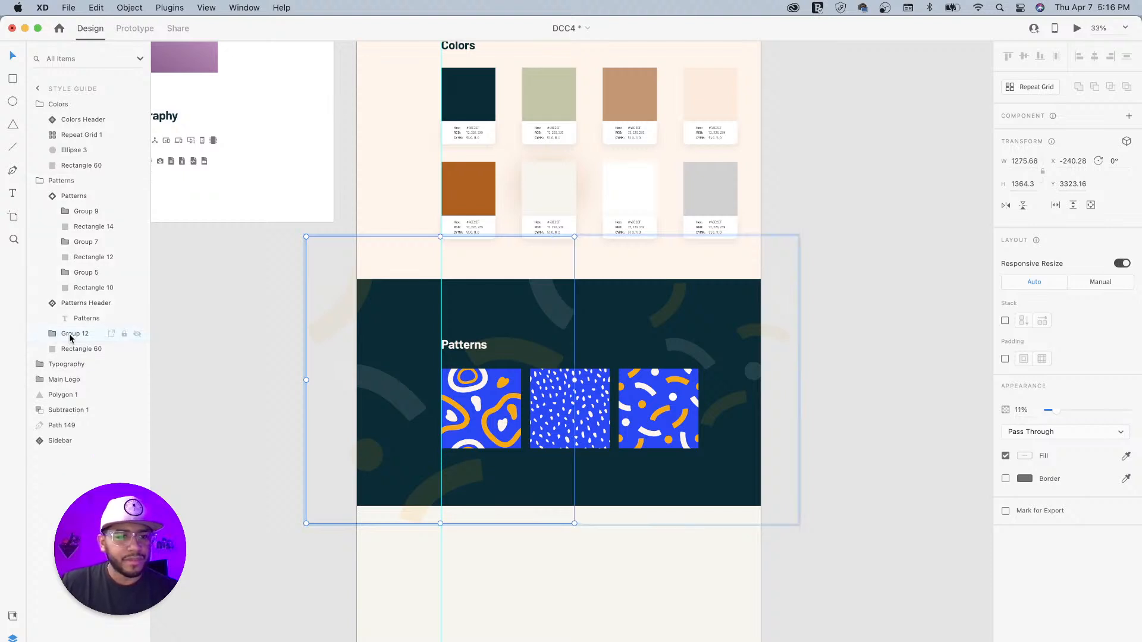
click(69, 334)
key(super+v)
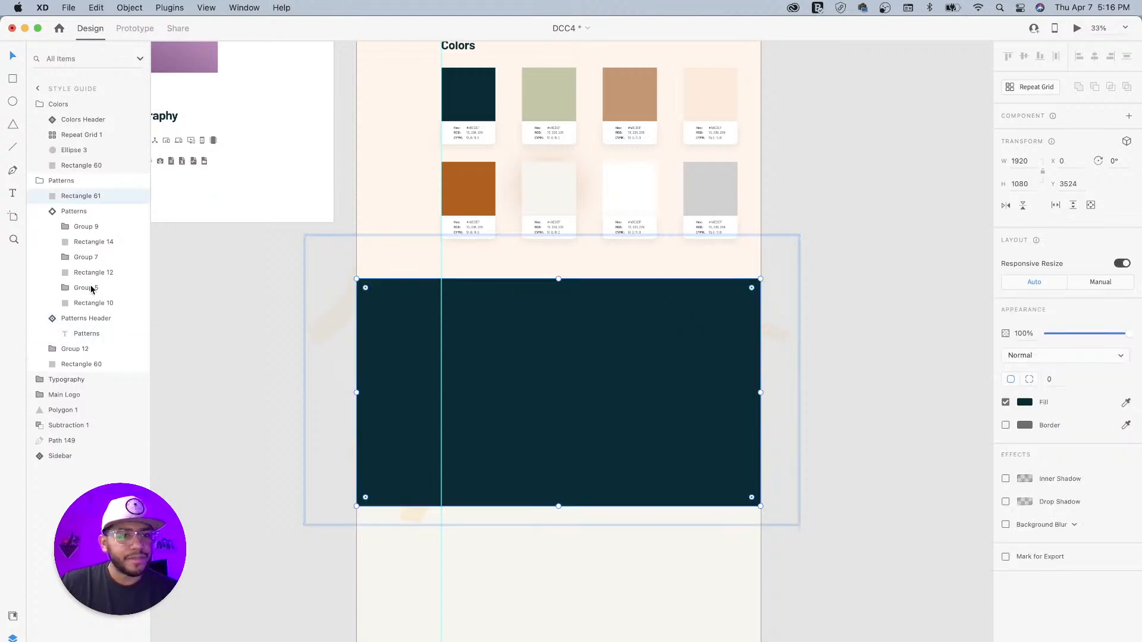
drag(53, 199, 64, 344)
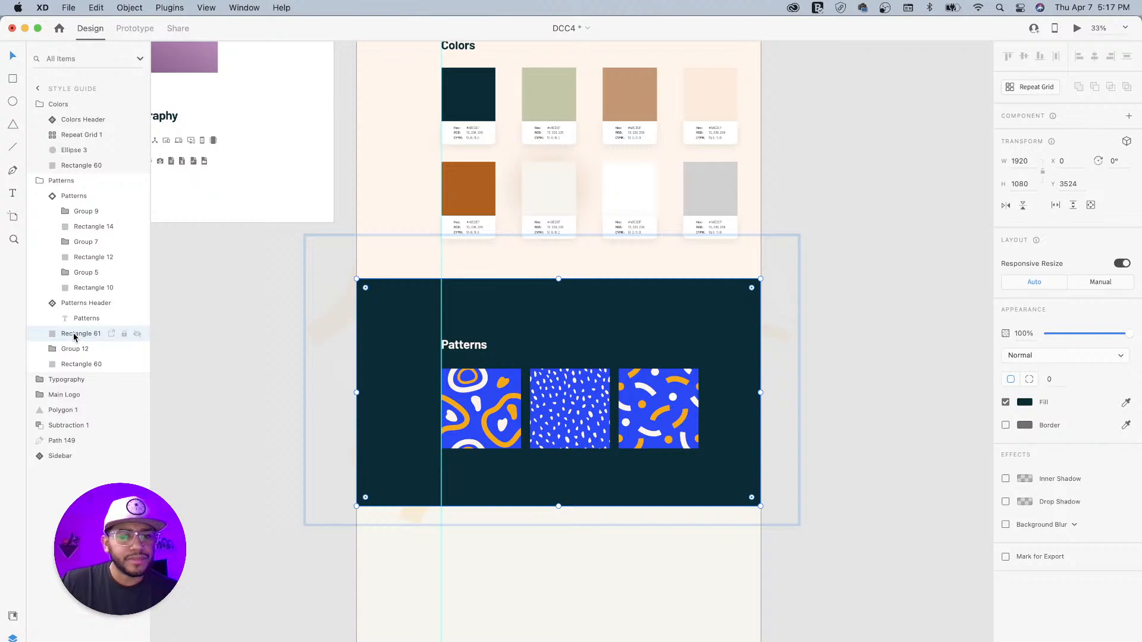
Step: Rename the duplicated background rectangle as BG Mask
double_click(76, 334)
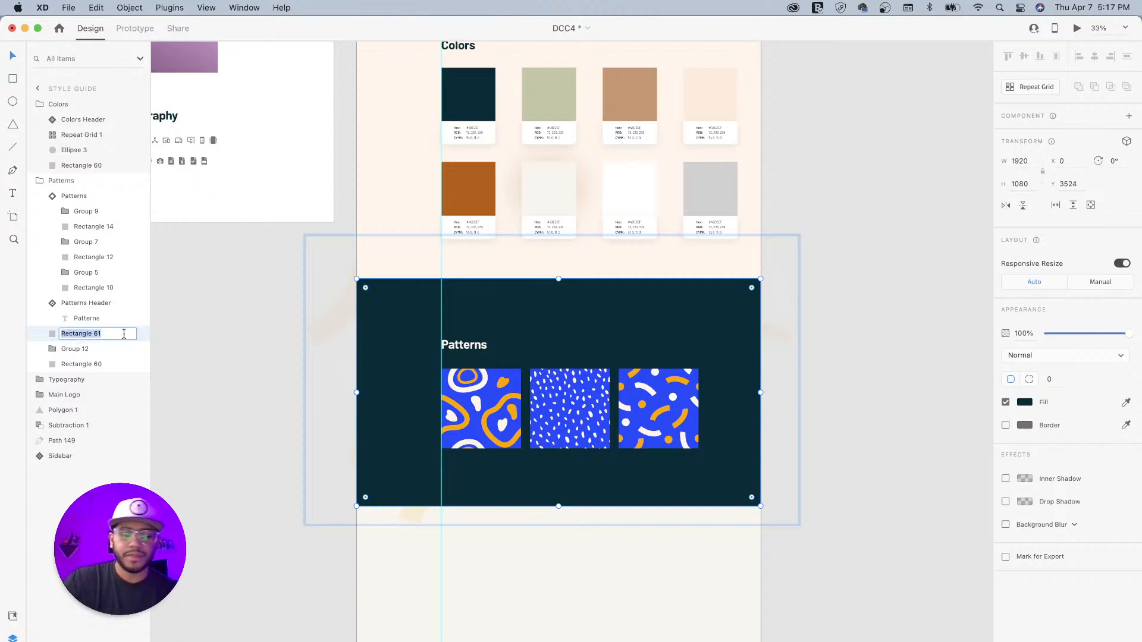
text(BG)
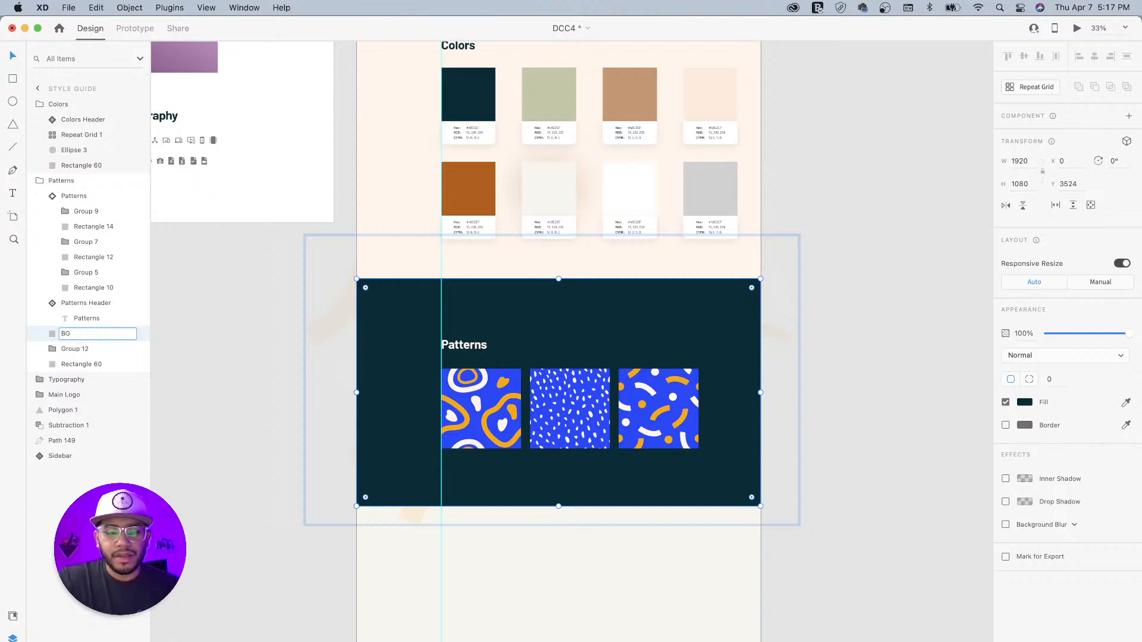
text( Mask)
key(Return)
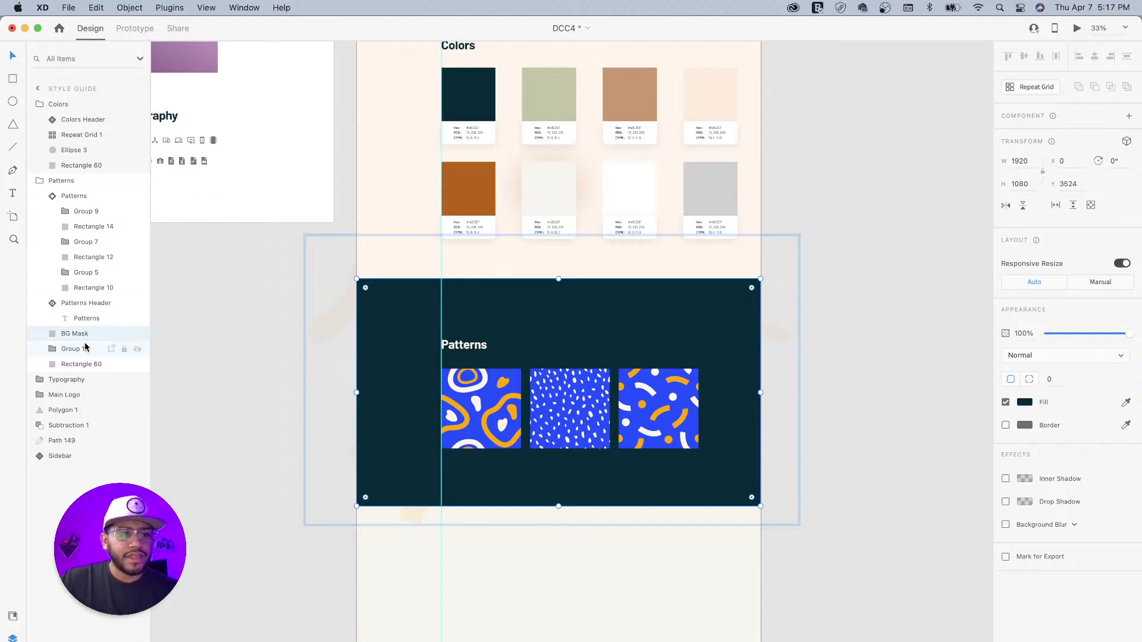
Step: Mask the combined decorative shape group with the BG Mask rectangle so the shapes are clipped to the Patterns section
shift+click(74, 350)
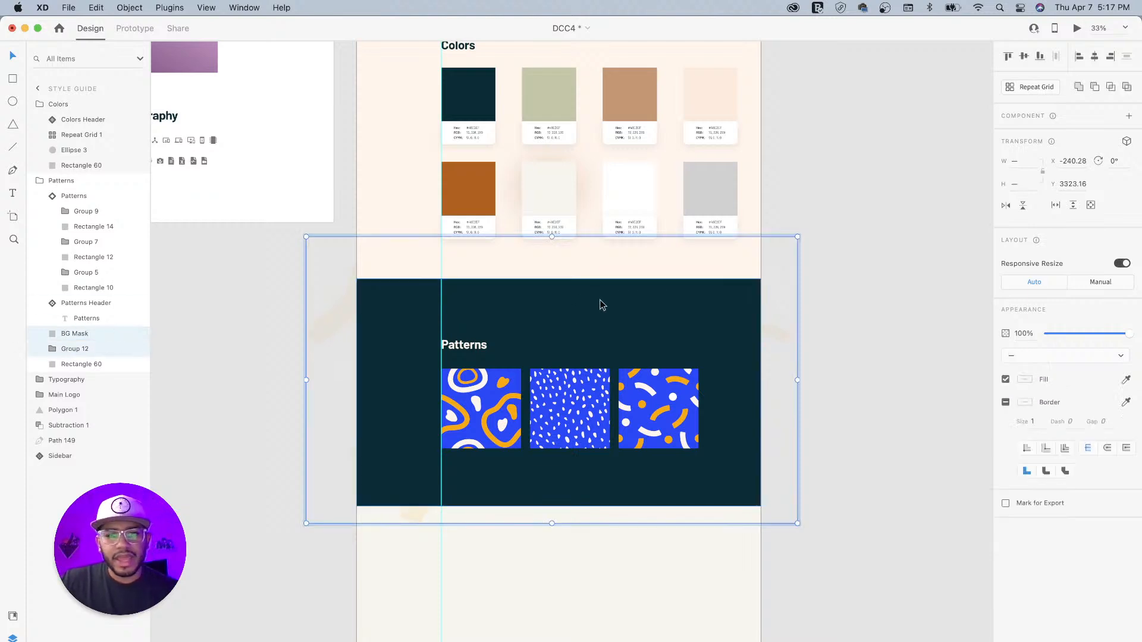
right_click(553, 312)
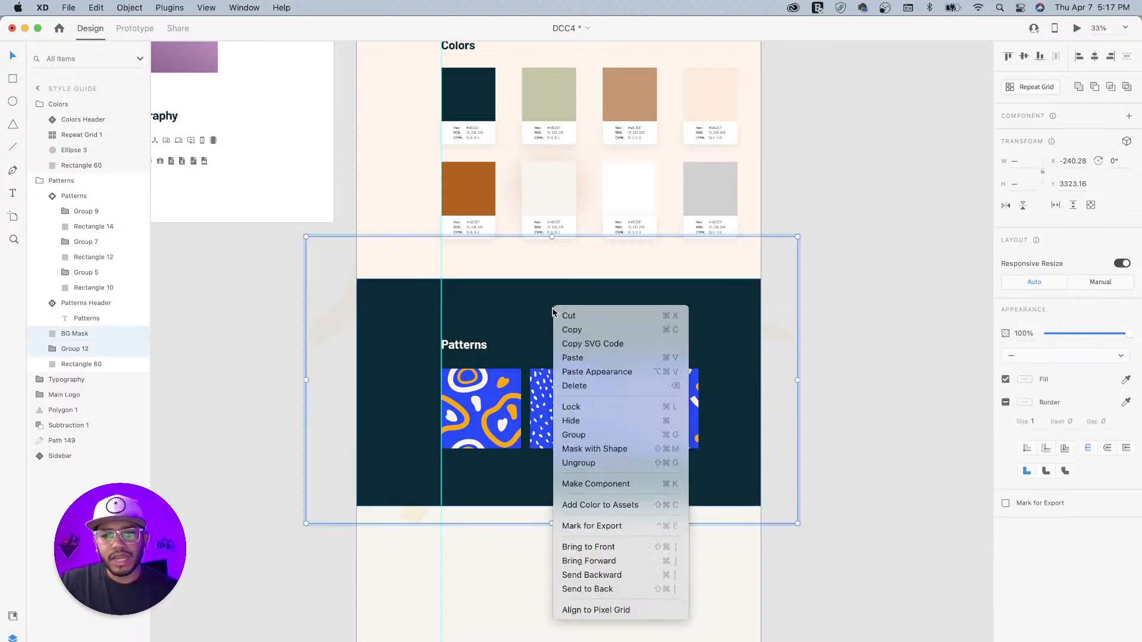
click(594, 449)
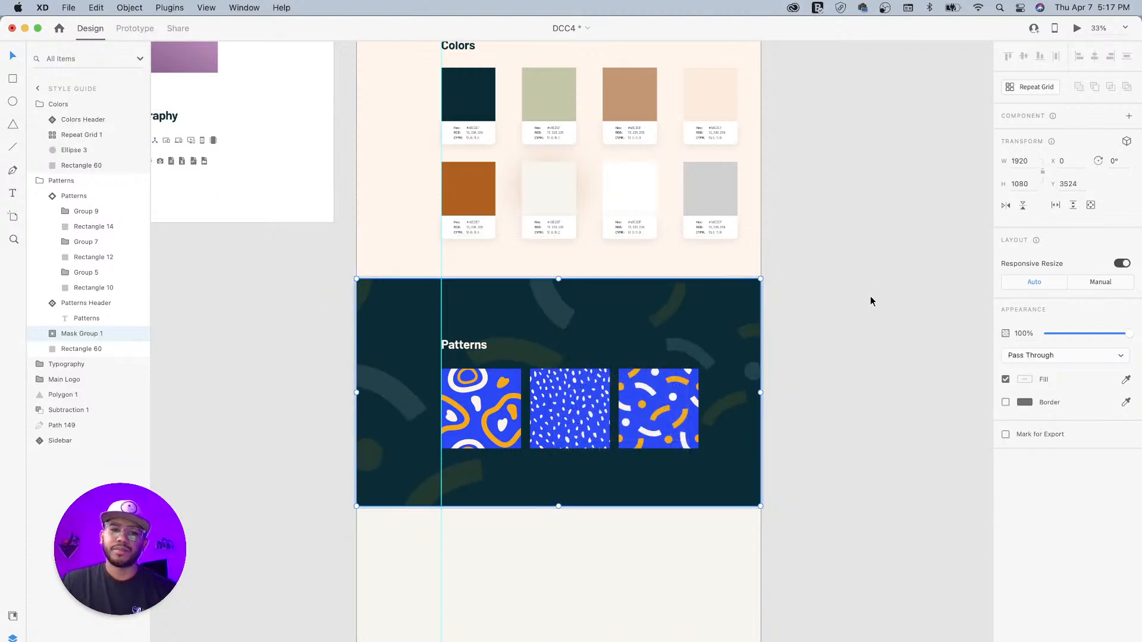
click(824, 314)
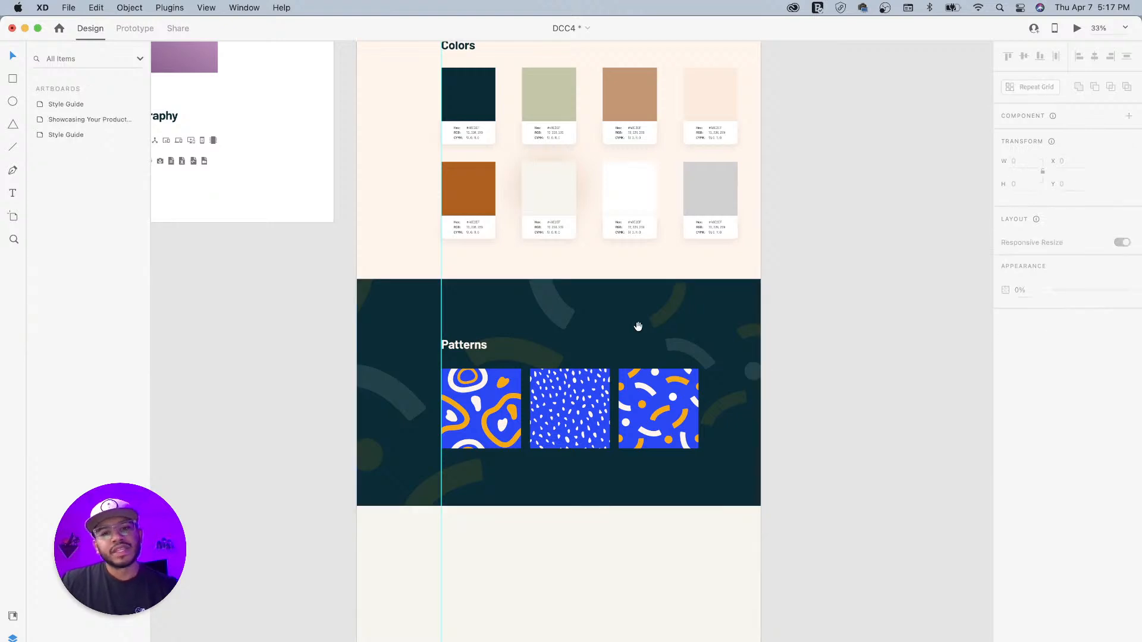
Step: Reduce the opacity of the two shape groups inside the Patterns mask group to 8%
drag(637, 326, 704, 359)
scroll(704, 360, up, 3)
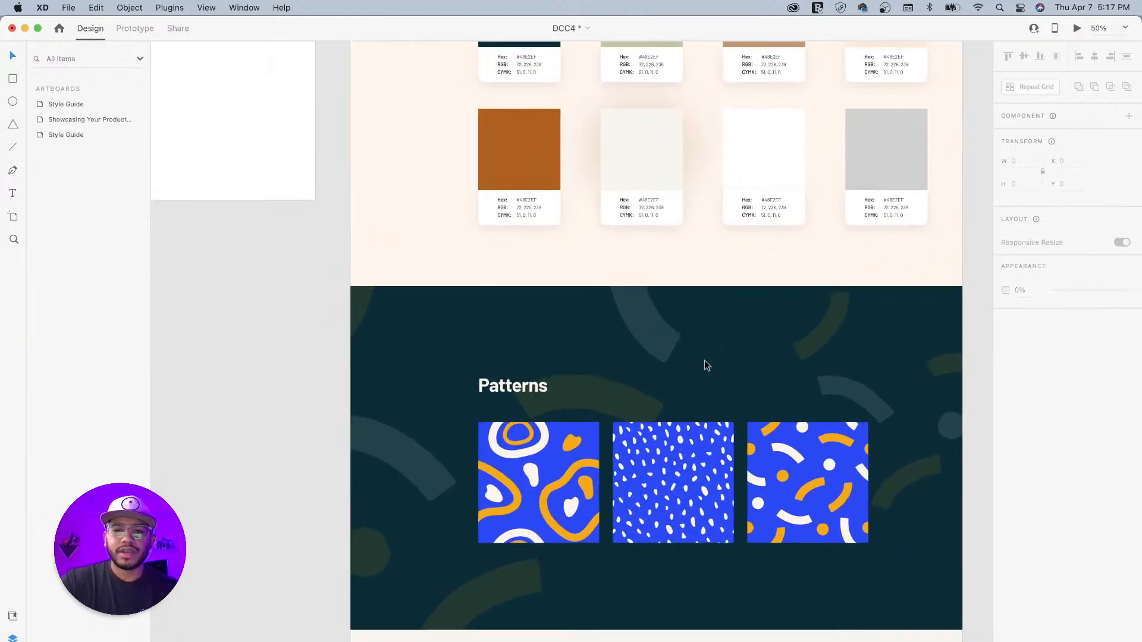
click(399, 432)
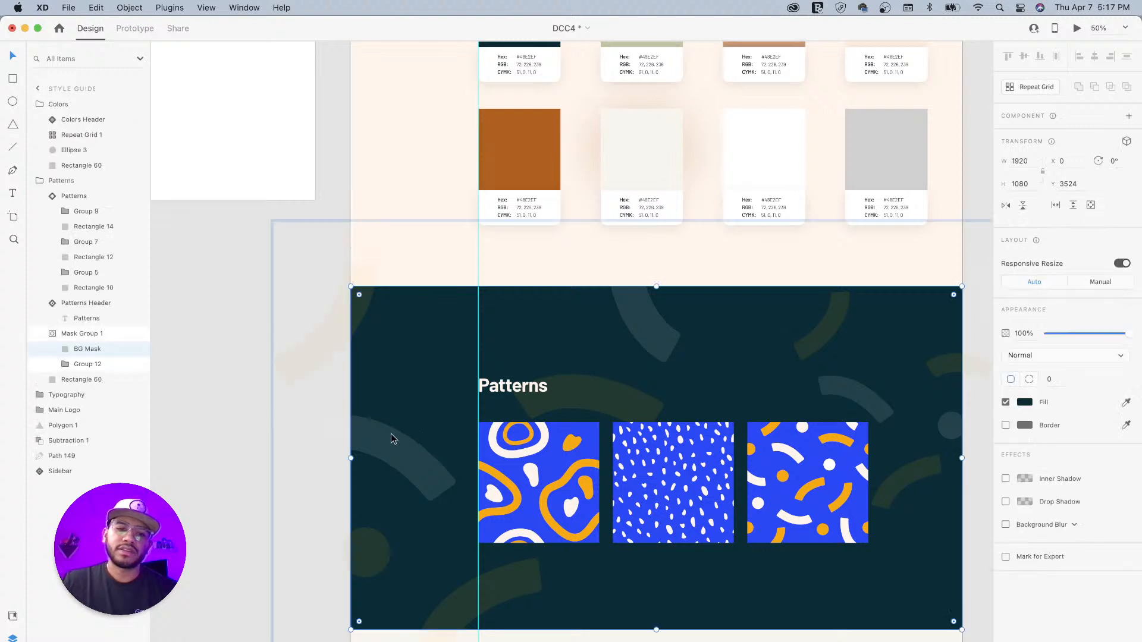
click(77, 365)
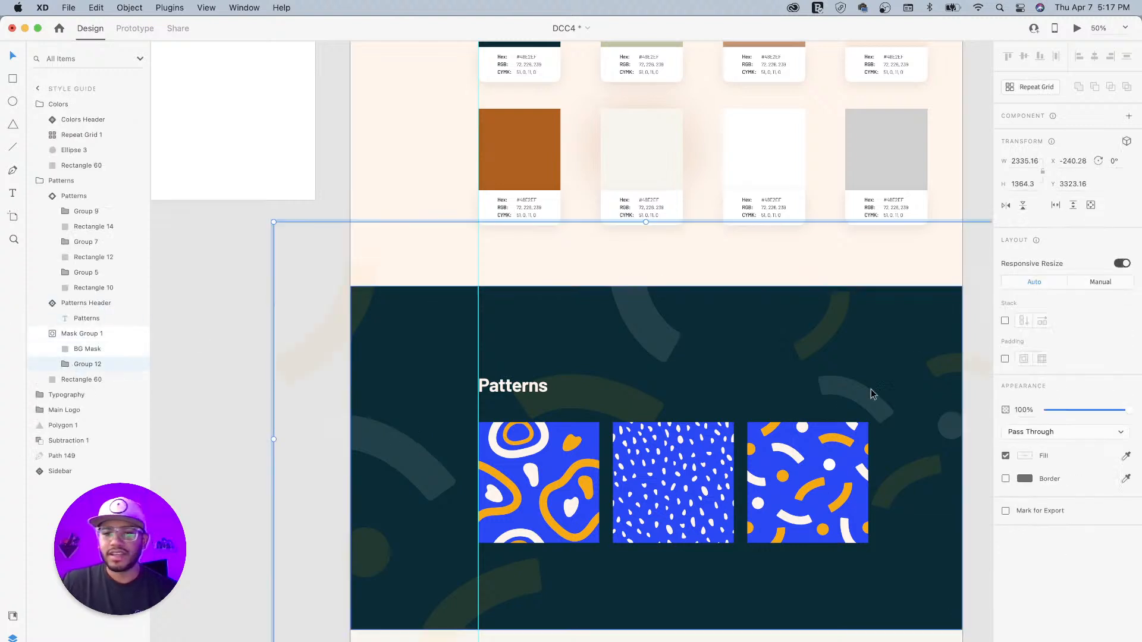
click(66, 364)
click(91, 381)
shift+click(94, 395)
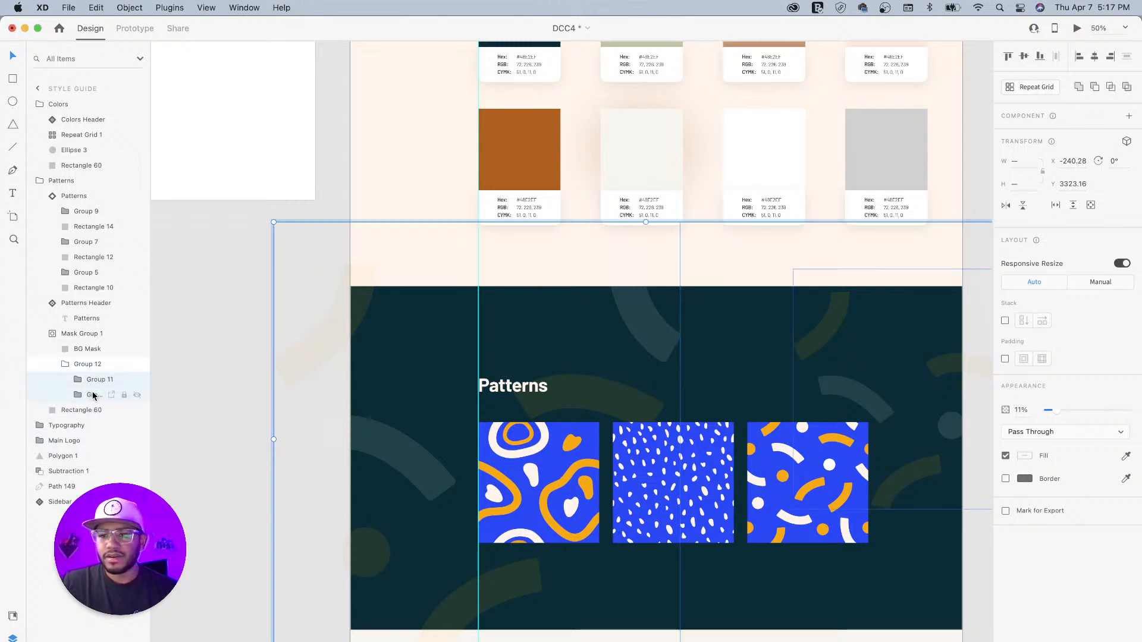
drag(1056, 414, 1053, 414)
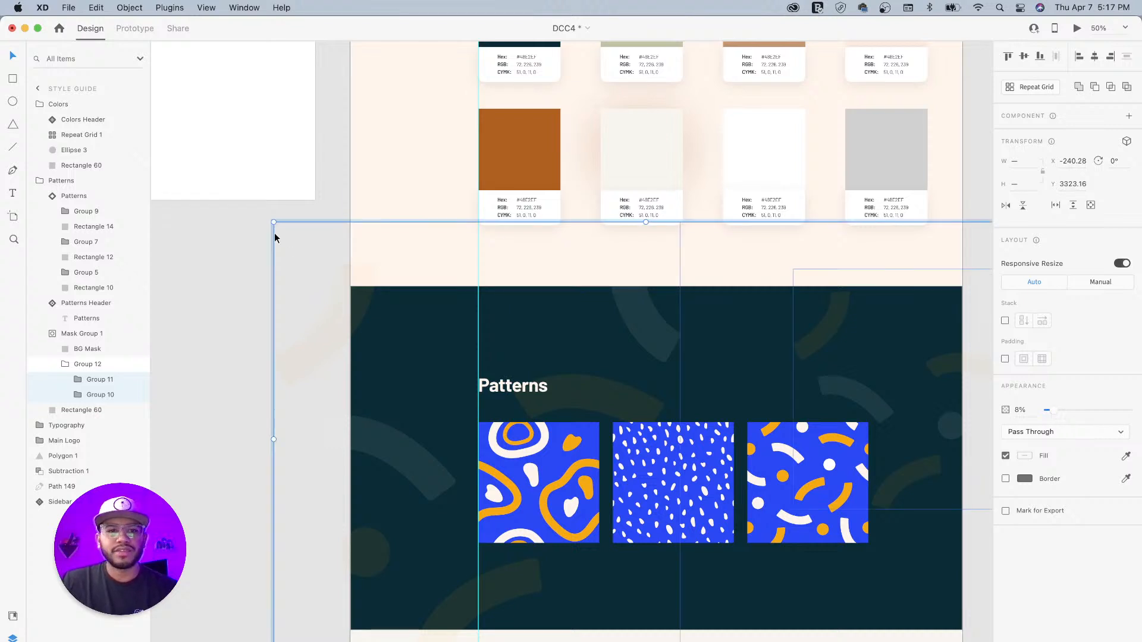
click(235, 241)
Step: Review the style guide's sections from Main Logo through Patterns alongside the original style guide artboard
key(super+minus)
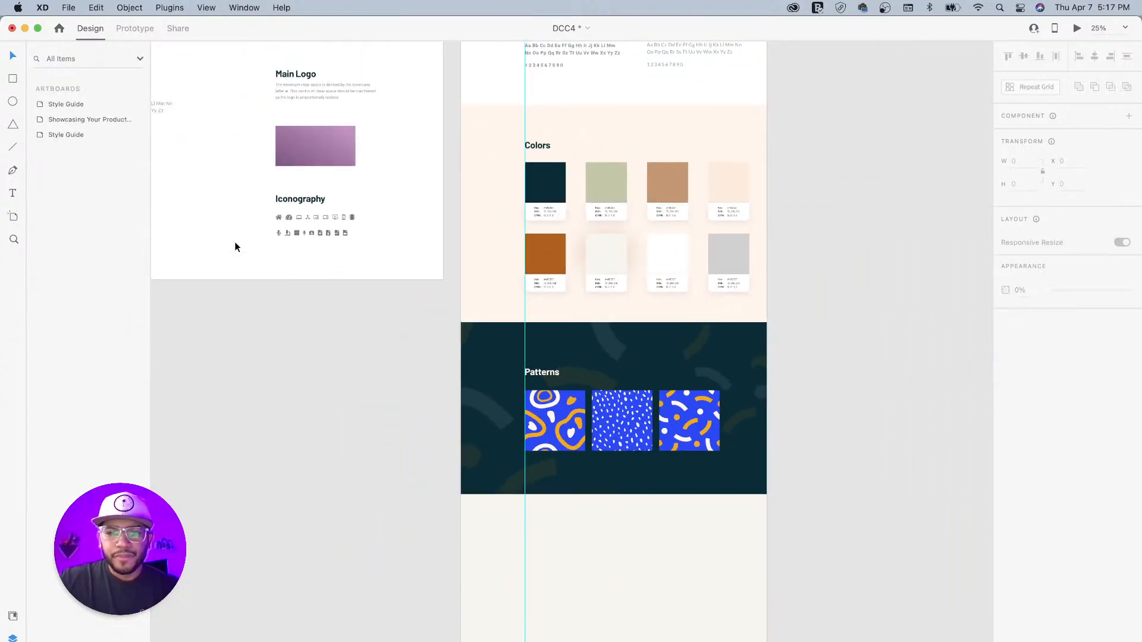
scroll(676, 318, up, 10)
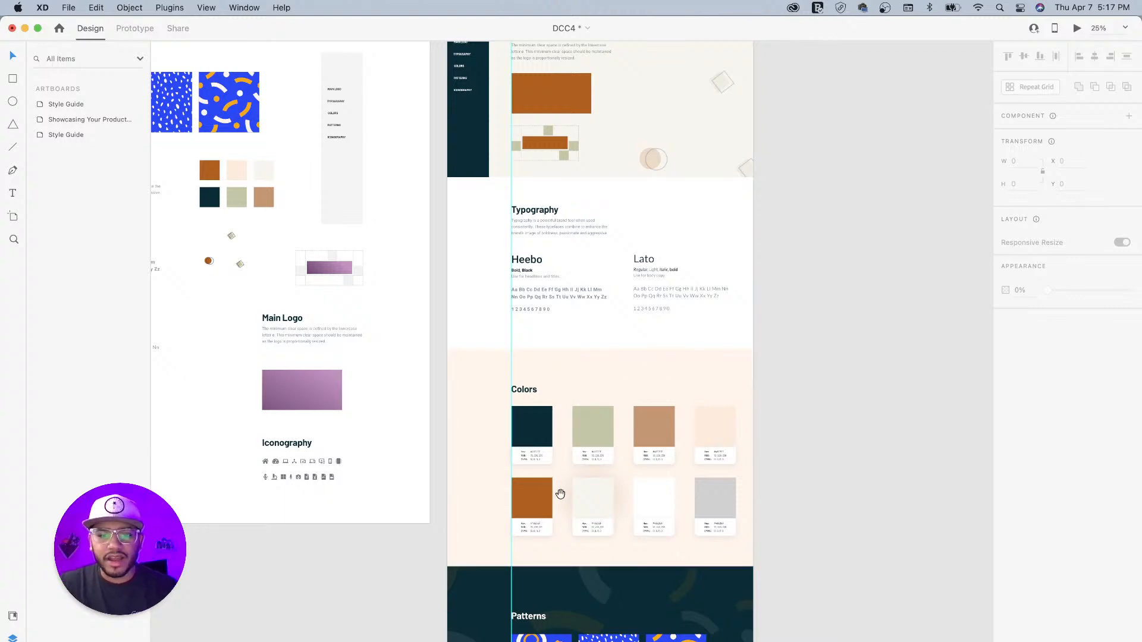
scroll(612, 331, down, 10)
drag(565, 447, 597, 391)
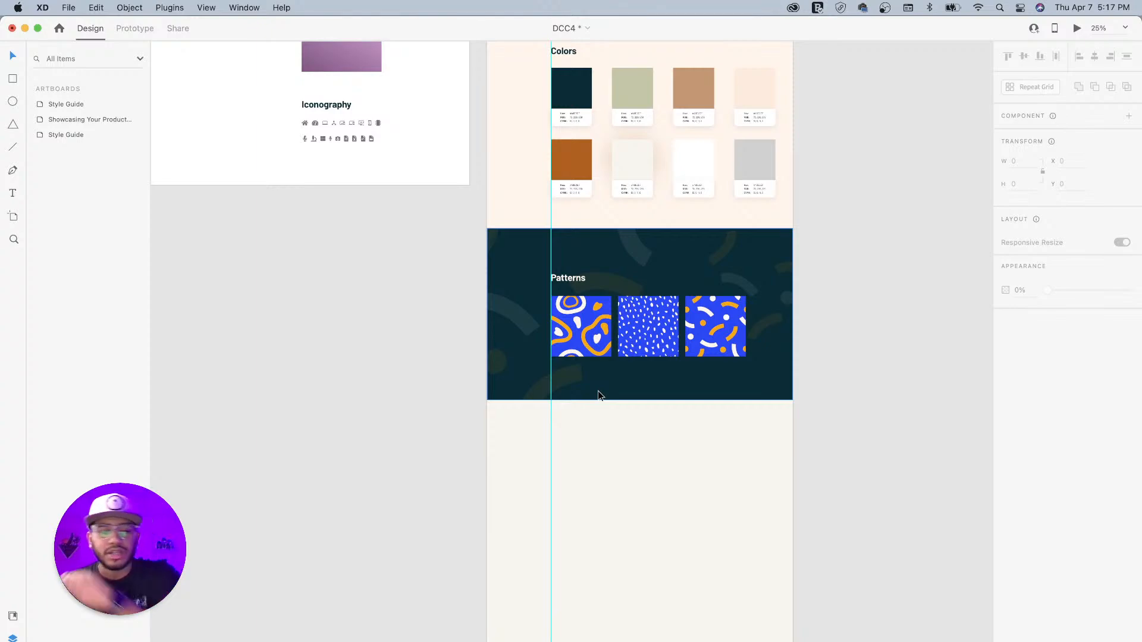
drag(652, 245, 636, 311)
scroll(637, 311, up, 9)
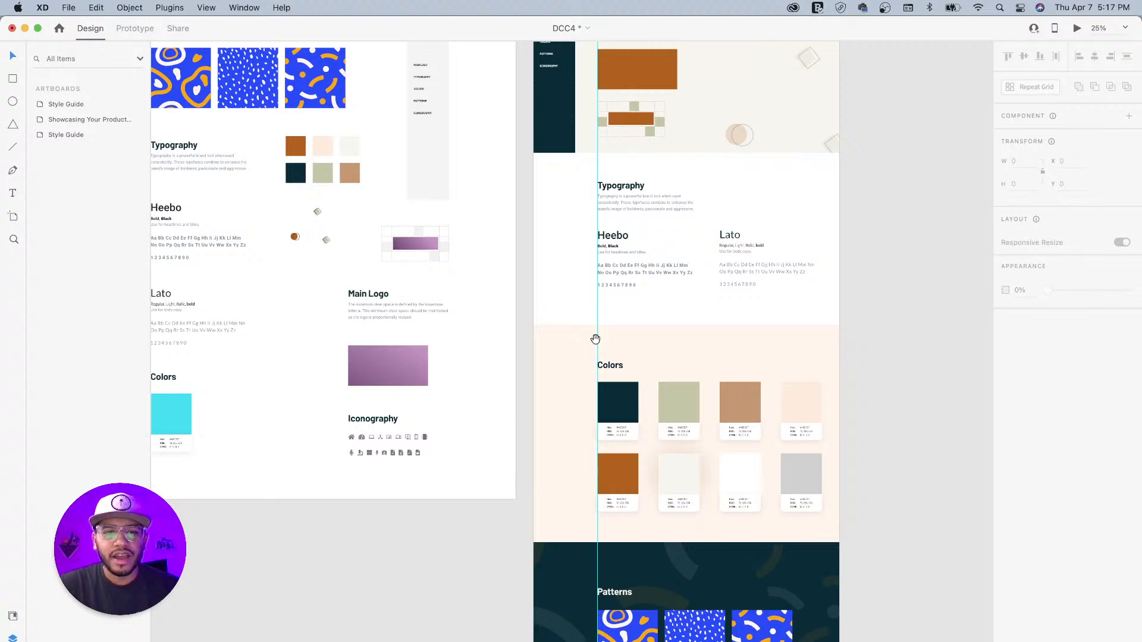
drag(597, 337, 668, 413)
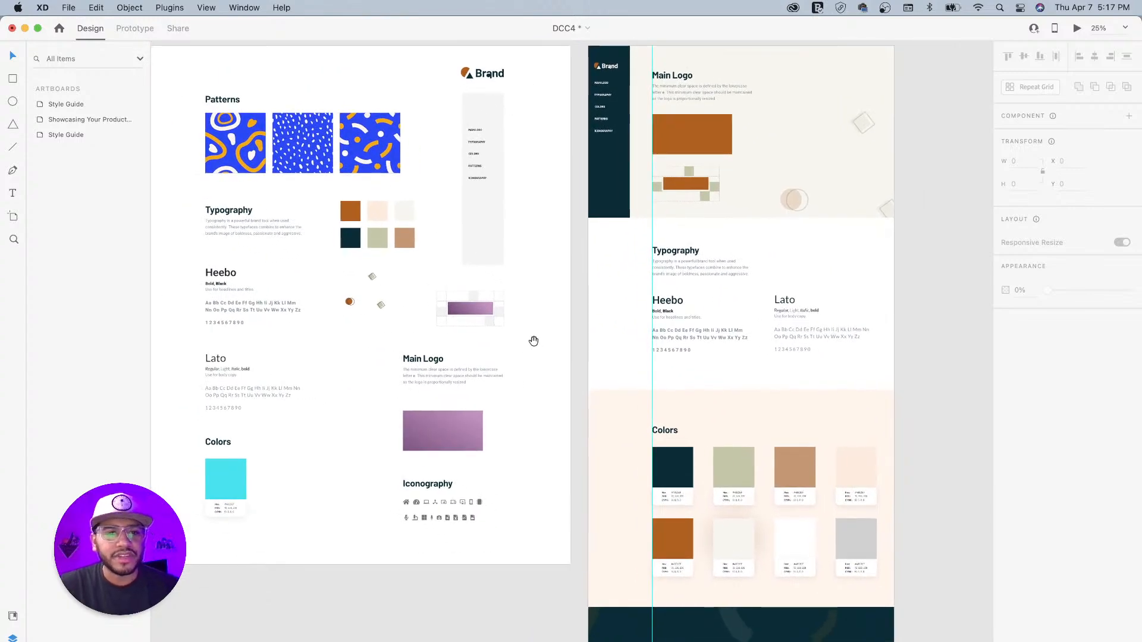
drag(534, 341, 558, 386)
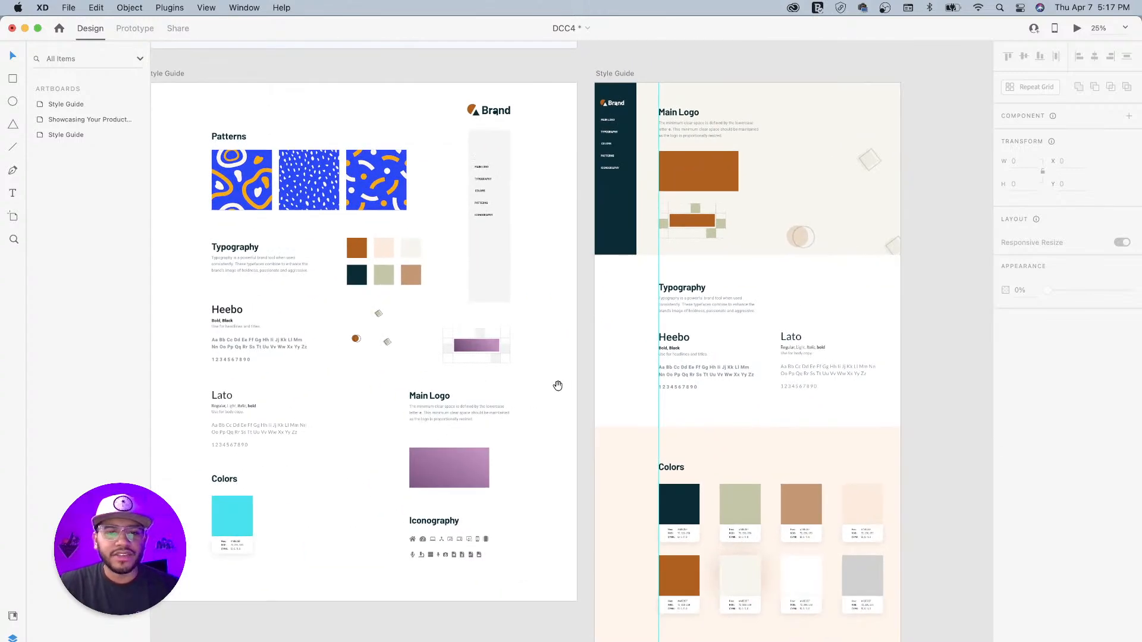
drag(571, 311, 560, 343)
scroll(578, 339, down, 10)
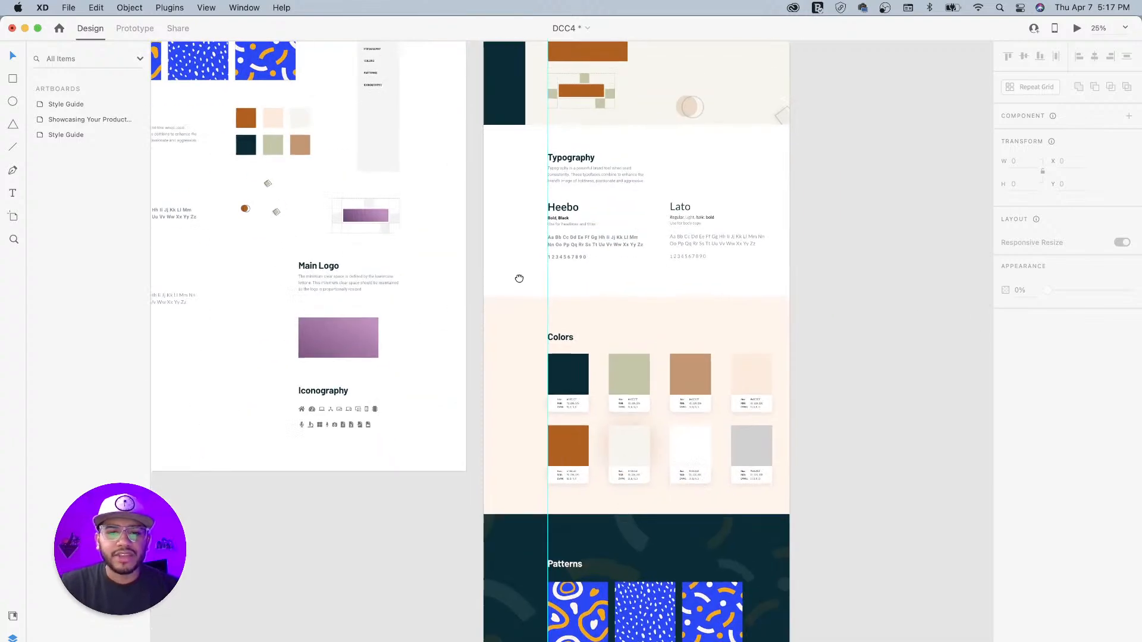
scroll(793, 366, up, 5)
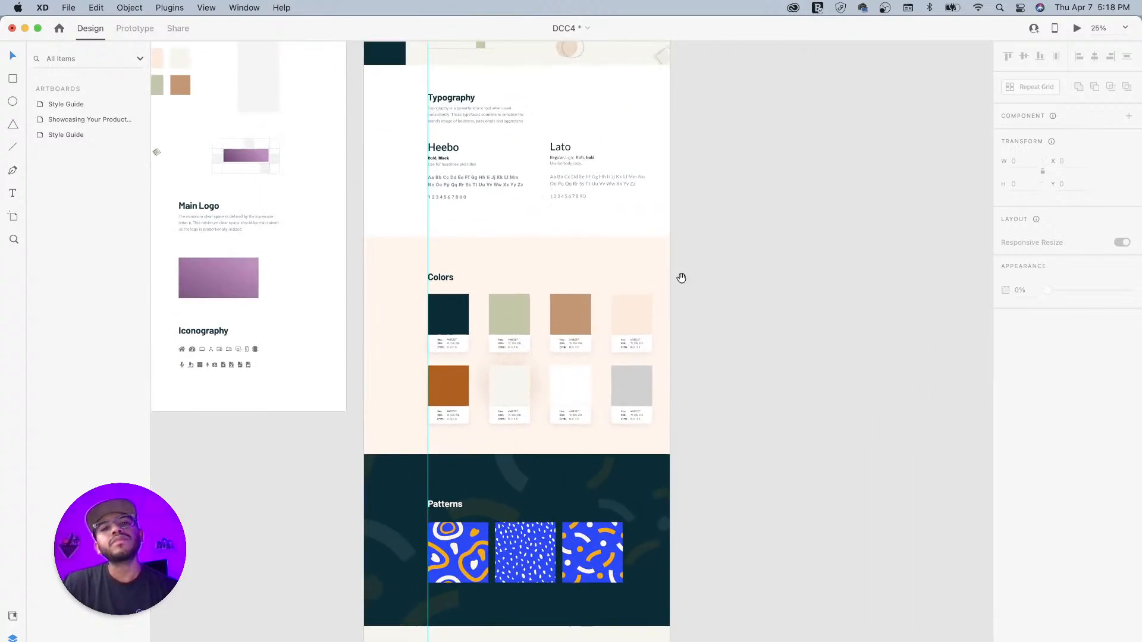
drag(706, 454, 715, 244)
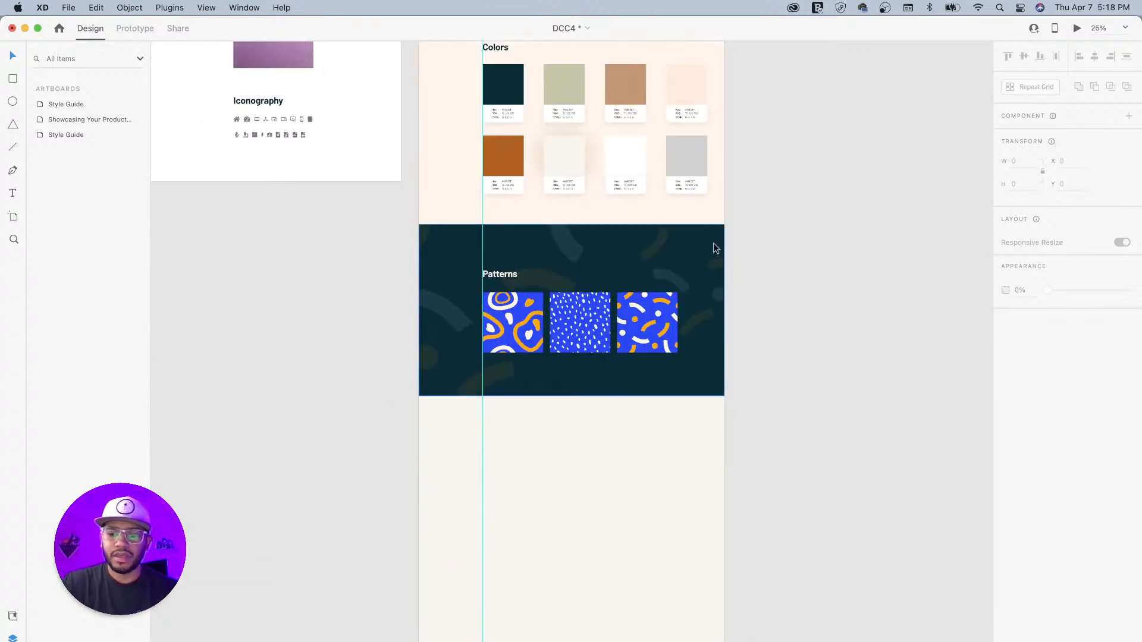
scroll(790, 270, up, 5)
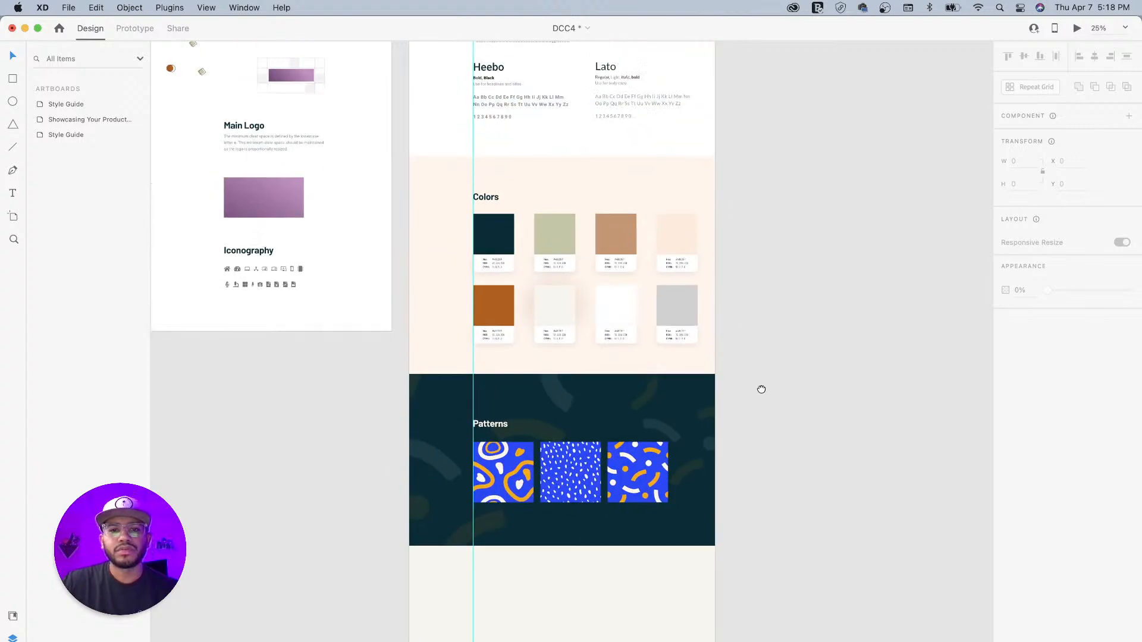
Step: Duplicate the Typography section and place the copy directly beneath the Patterns section, flush with its lower edge
click(659, 138)
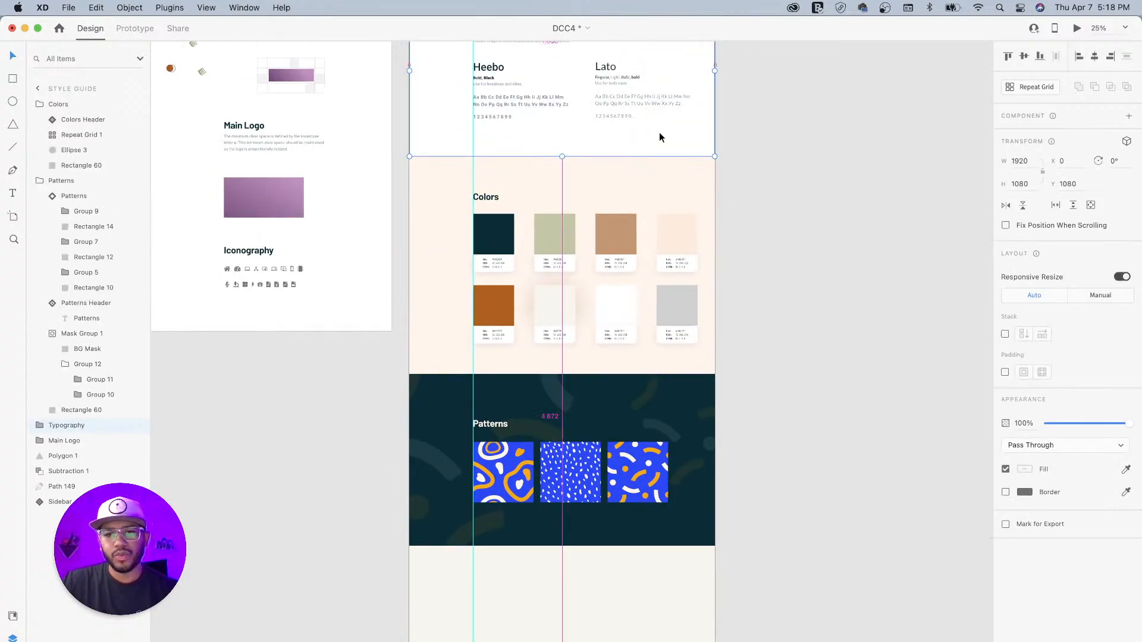
drag(660, 135, 651, 641)
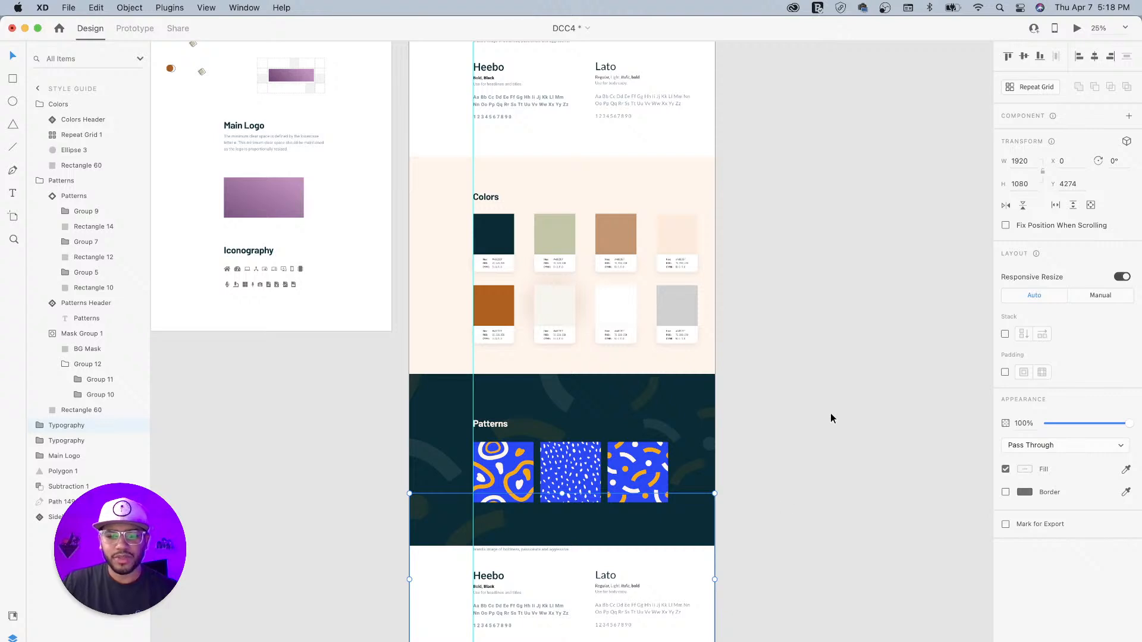
scroll(744, 470, down, 5)
scroll(744, 470, left, 2)
drag(643, 362, 637, 422)
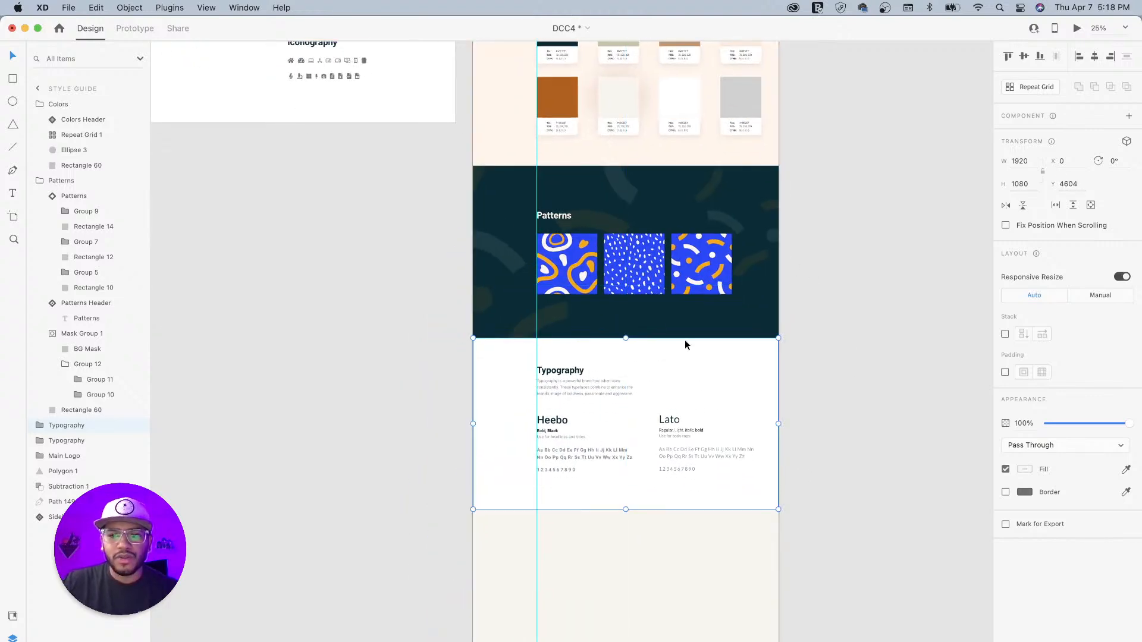
Step: Copy the Iconography heading and the icons group from the original style guide artboard
key(super+equal)
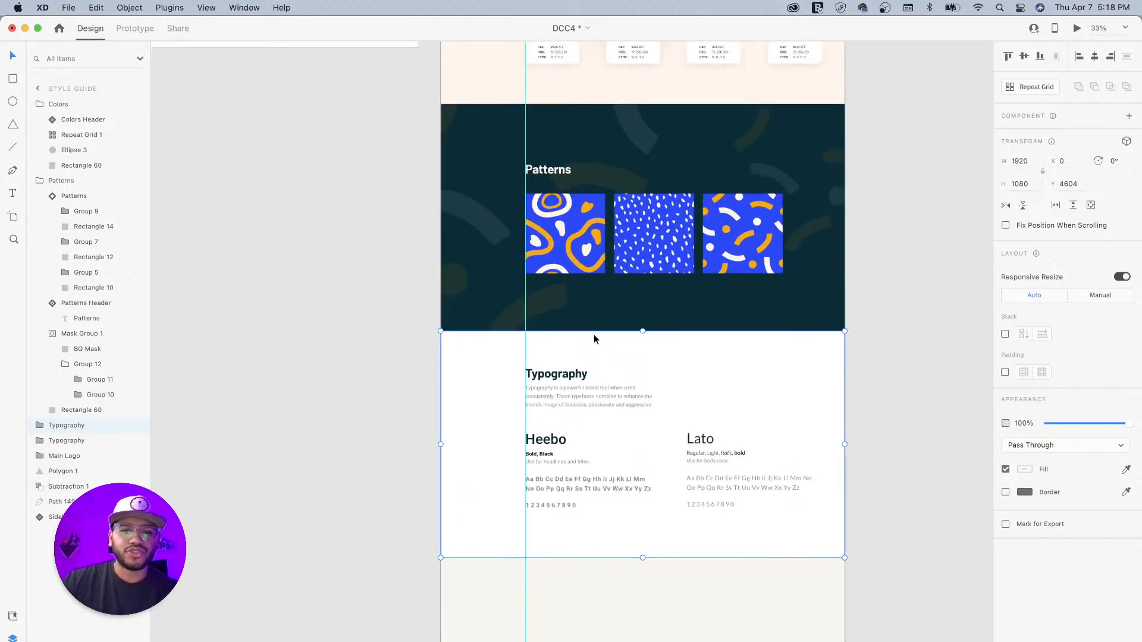
drag(423, 141, 467, 329)
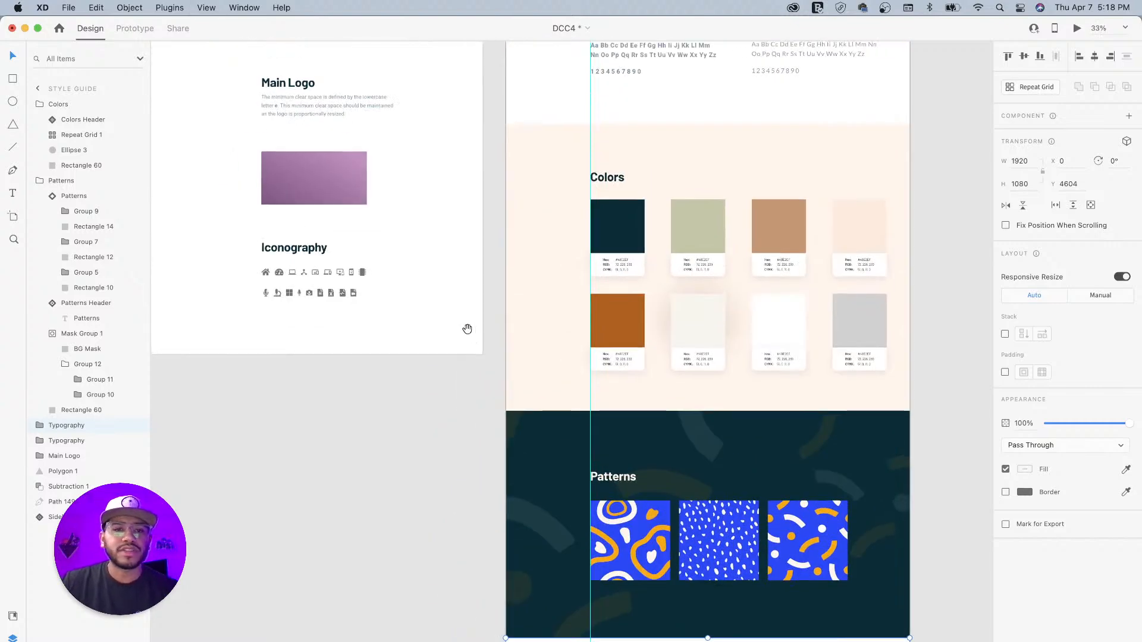
click(304, 251)
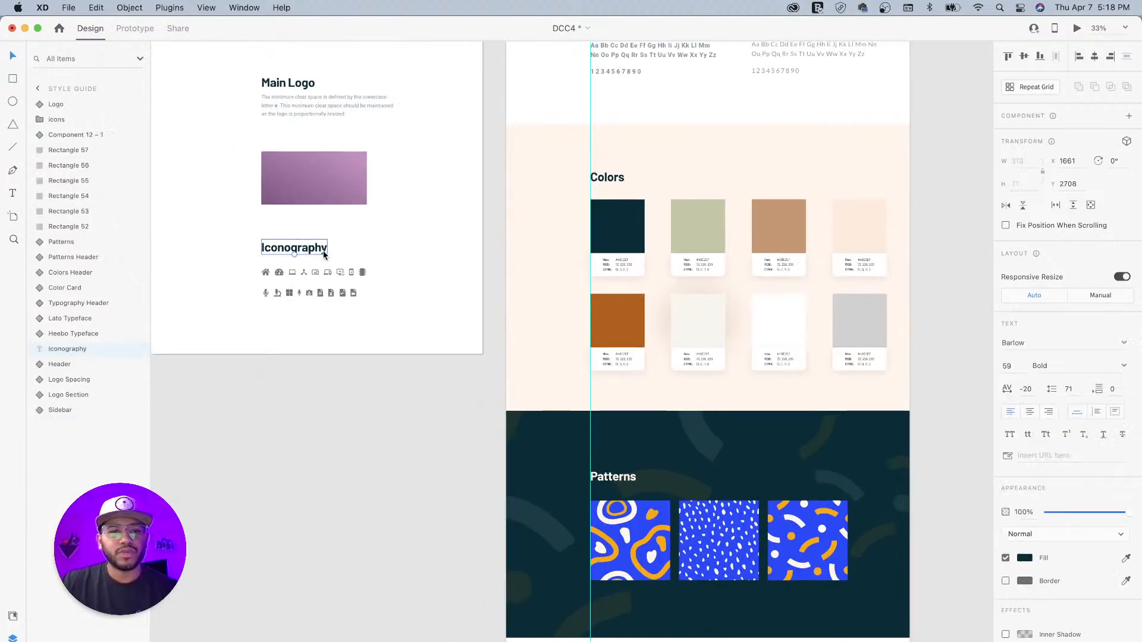
shift+click(363, 273)
scroll(601, 269, down, 10)
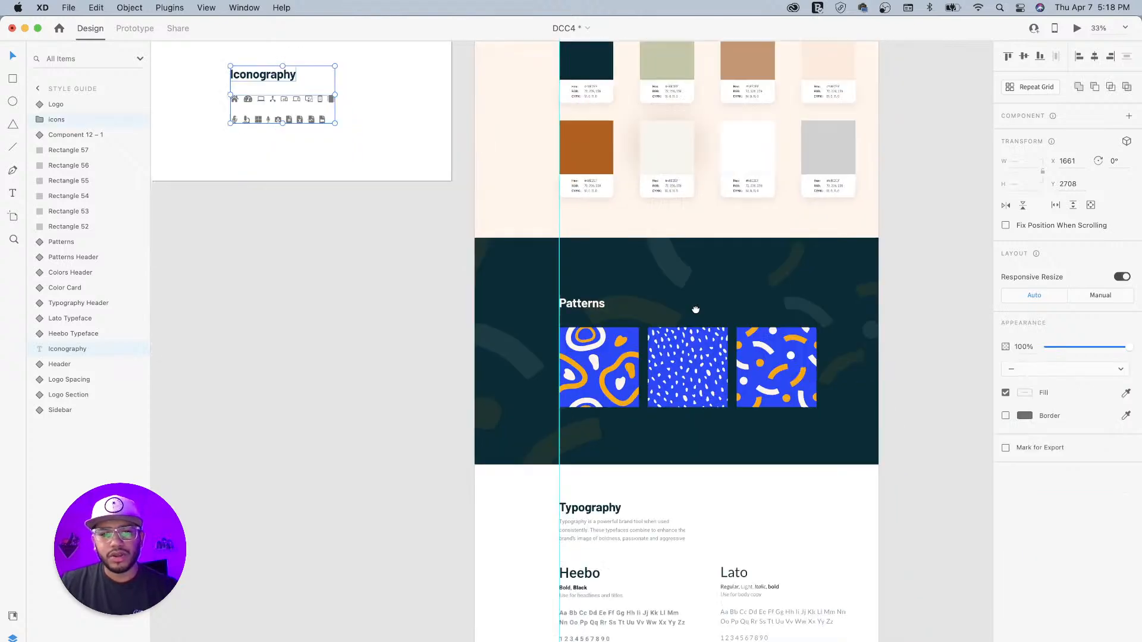
Step: Replace the duplicated section's Typography header and Heebo and Lato blocks with the copied Iconography heading and icons, aligned to the vertical guide
click(523, 299)
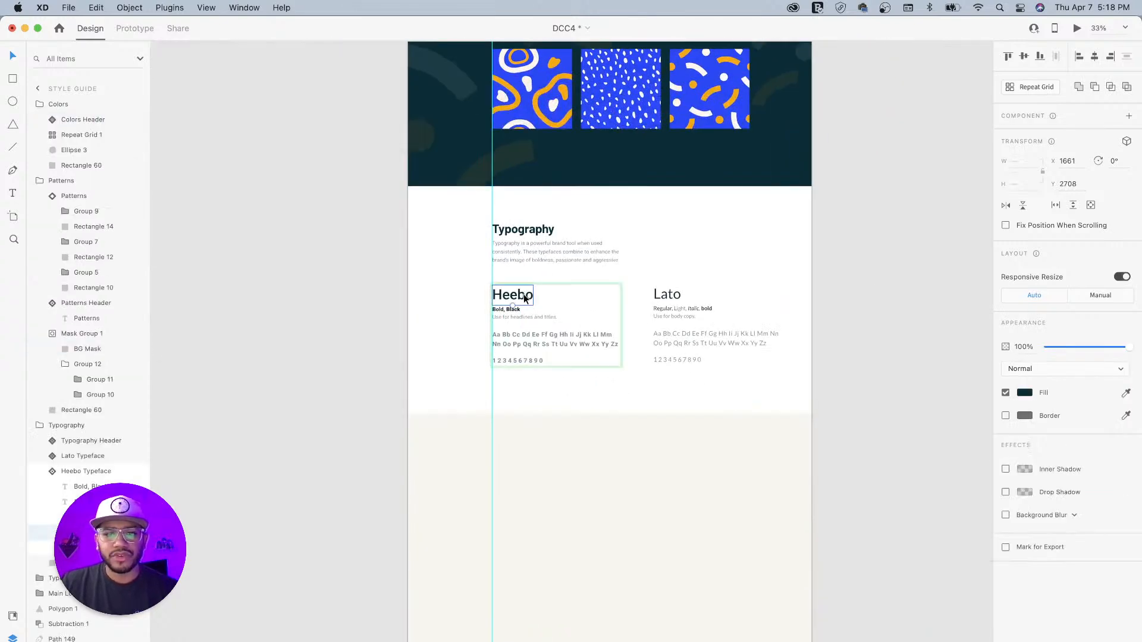
click(659, 297)
shift+click(523, 303)
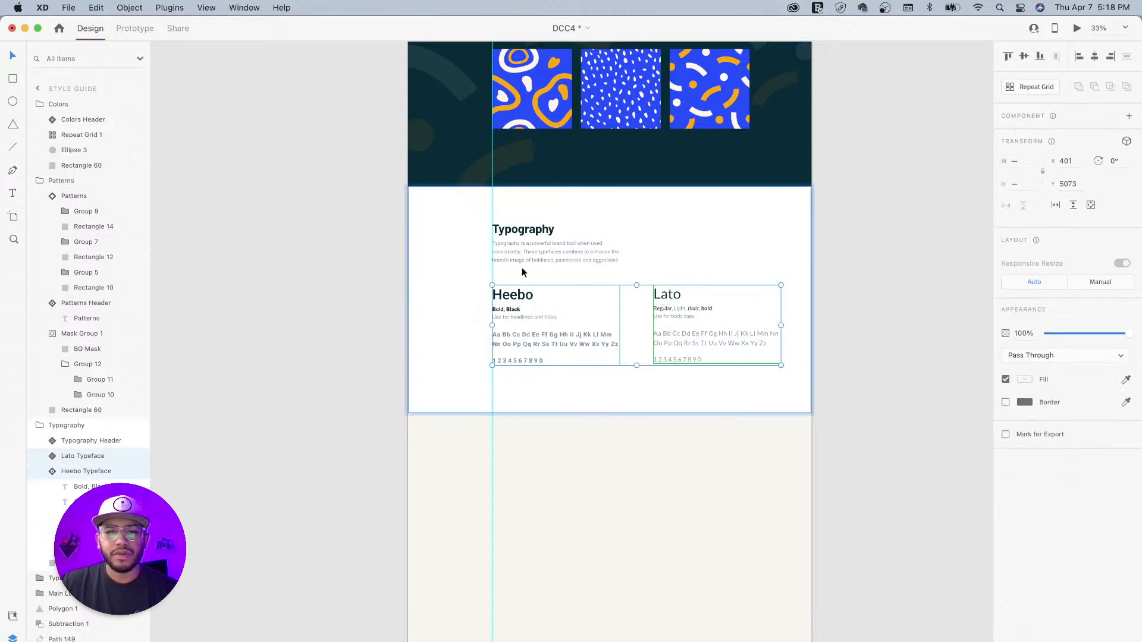
shift+click(526, 231)
key(BackSpace)
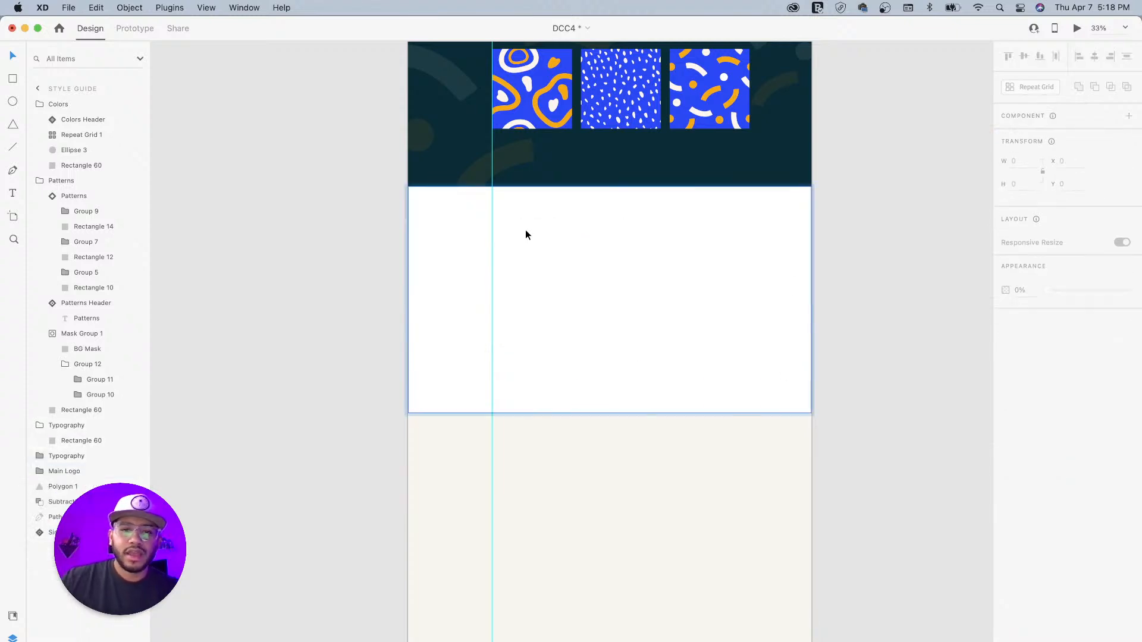
key(super+v)
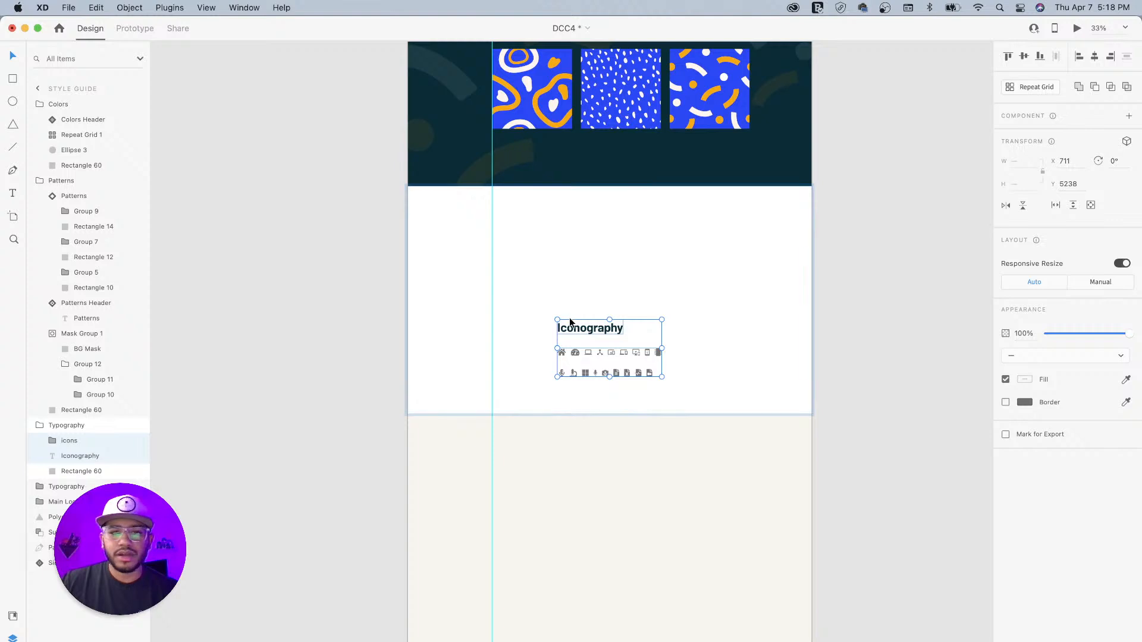
drag(575, 330, 513, 257)
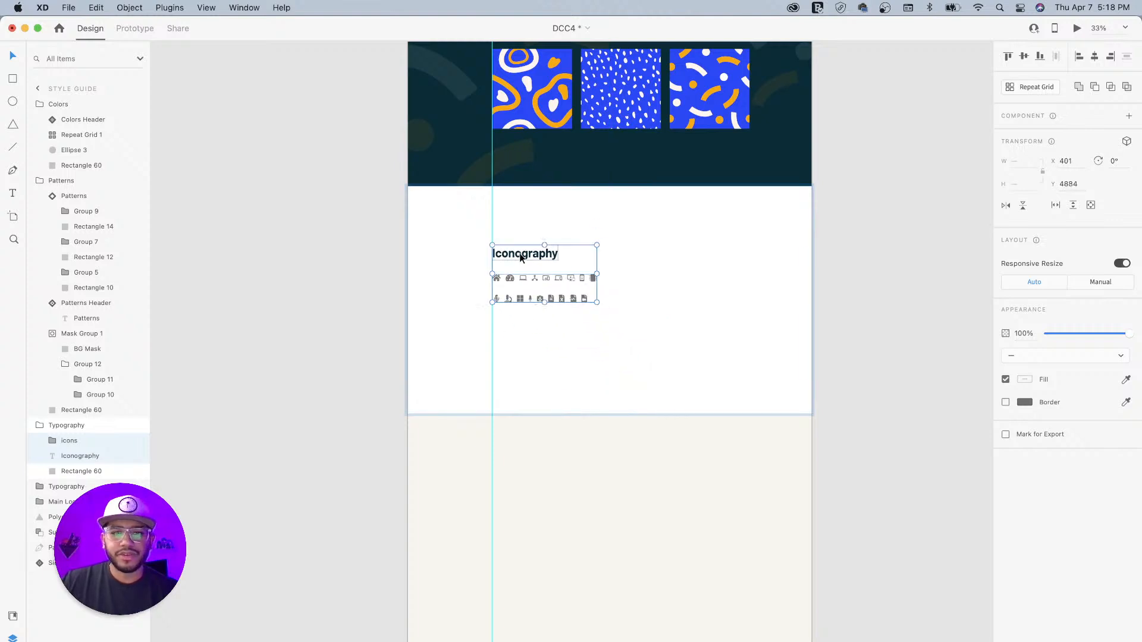
Step: Rename the duplicated Typography group as Iconography, and collapse the Patterns and Iconography layer groups
double_click(513, 255)
key(super+c)
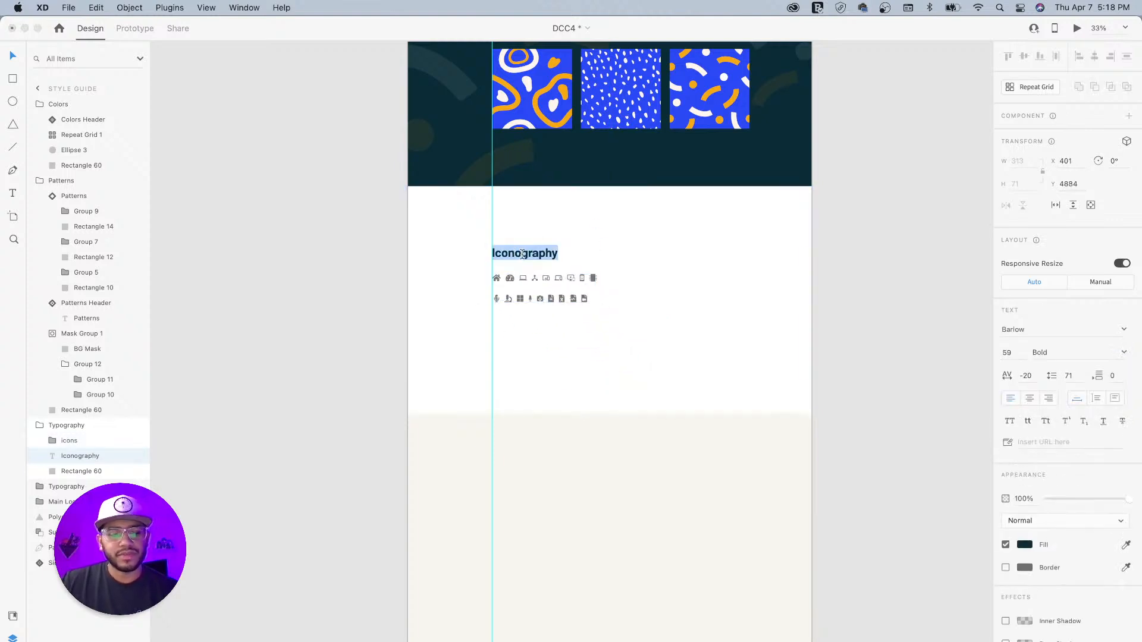
double_click(66, 426)
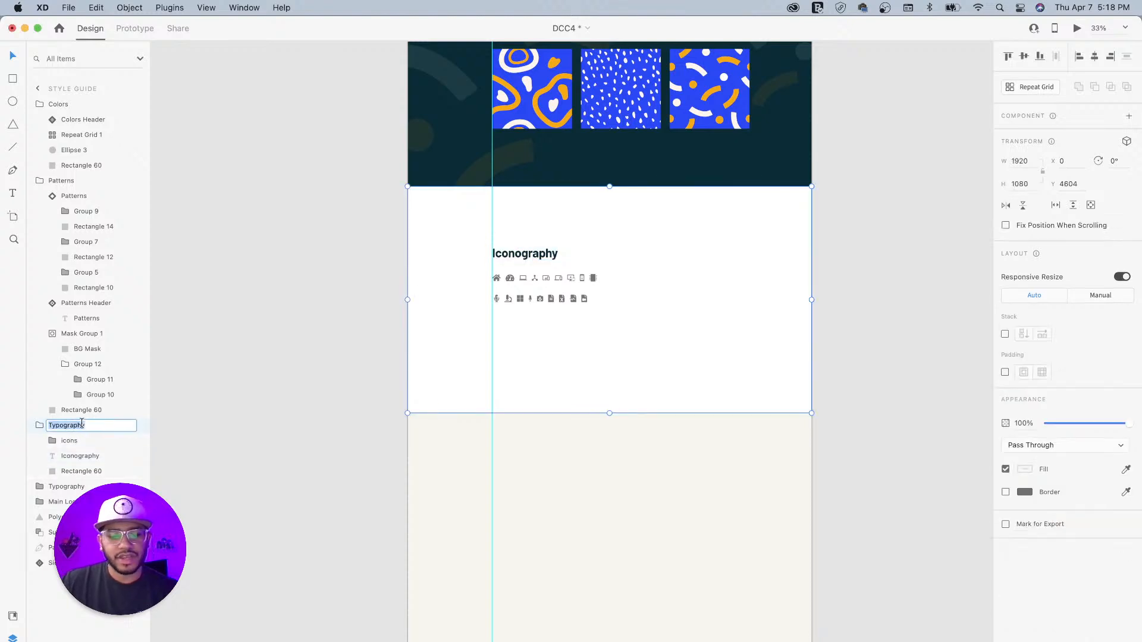
key(super+v)
key(Return)
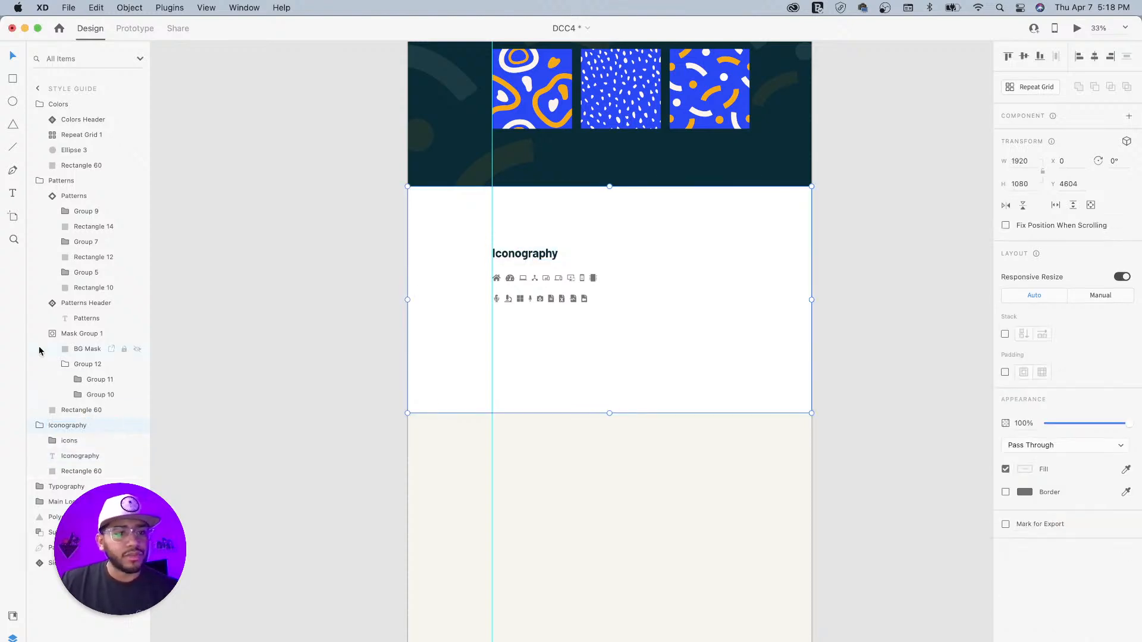
click(39, 181)
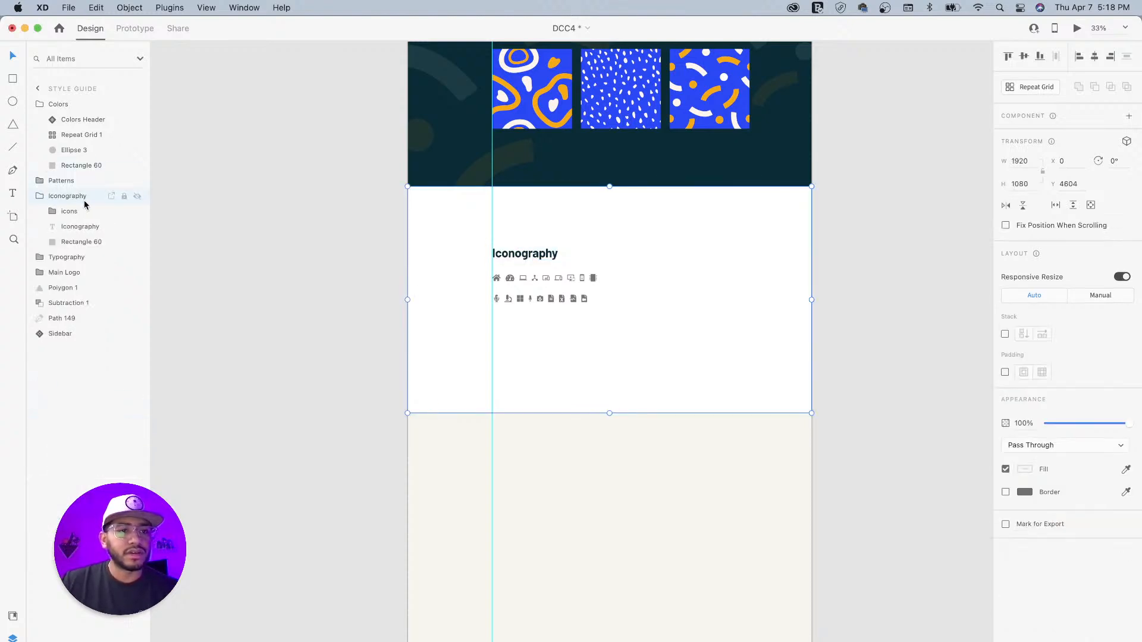
click(39, 196)
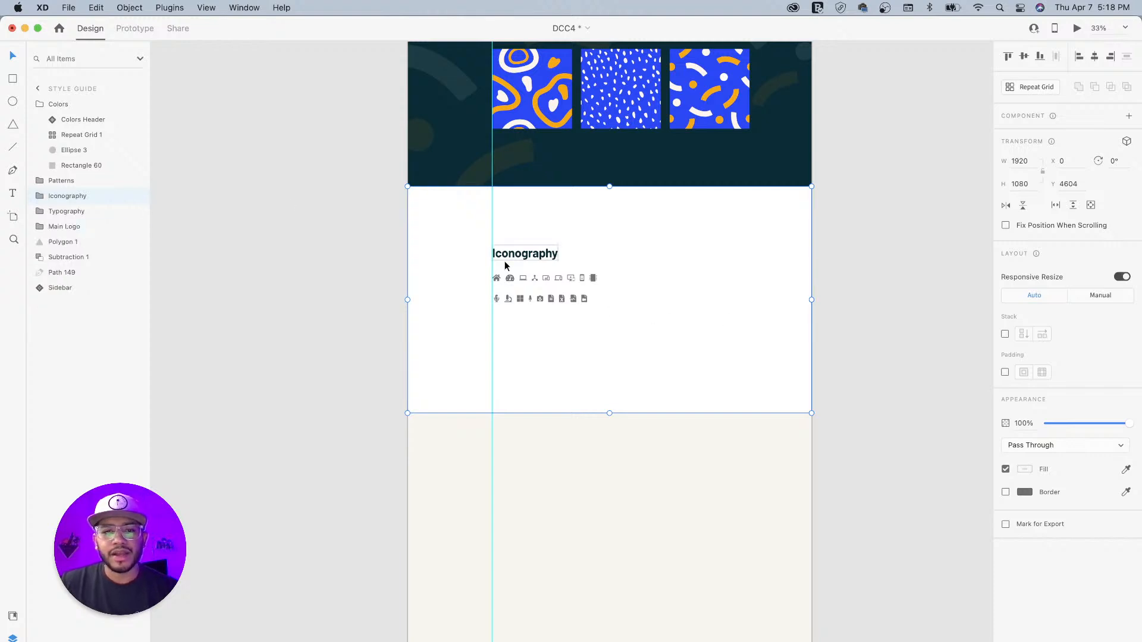
Step: Recolor every icon in the Iconography section's icons group with the burnt-orange fill sampled from the Colors section
drag(868, 283, 862, 448)
drag(737, 464, 745, 319)
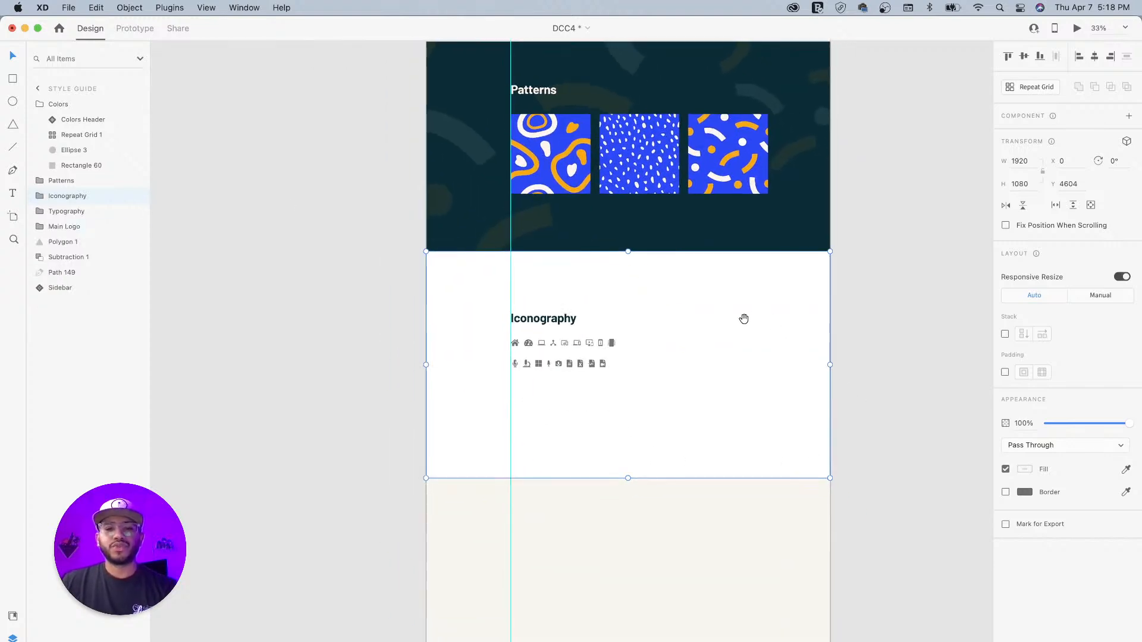
double_click(613, 344)
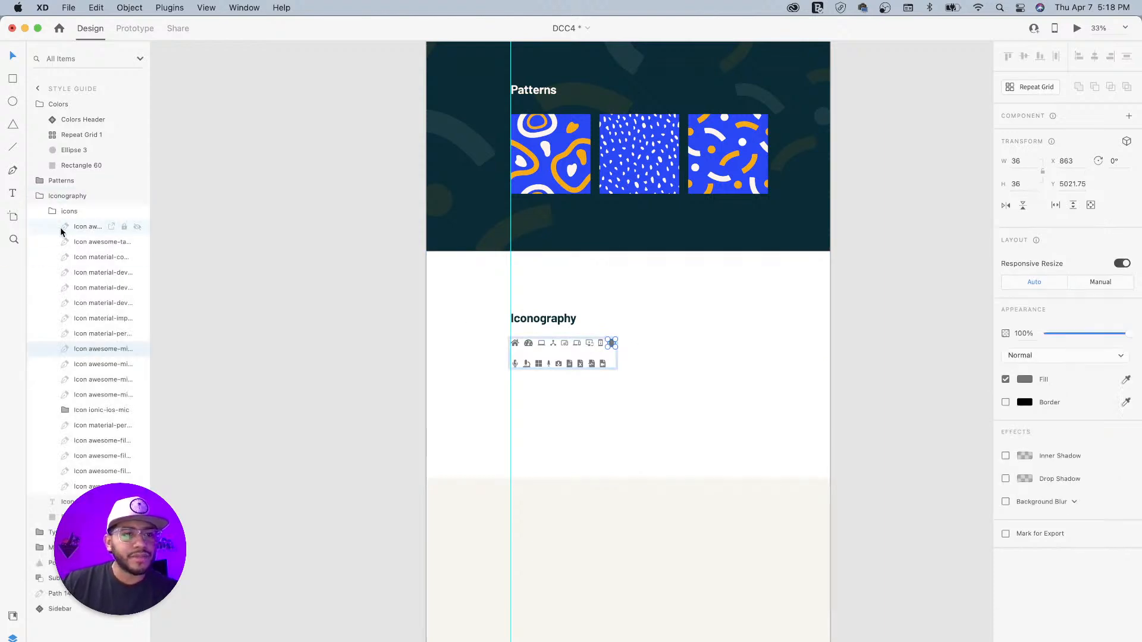
click(81, 231)
shift+click(90, 487)
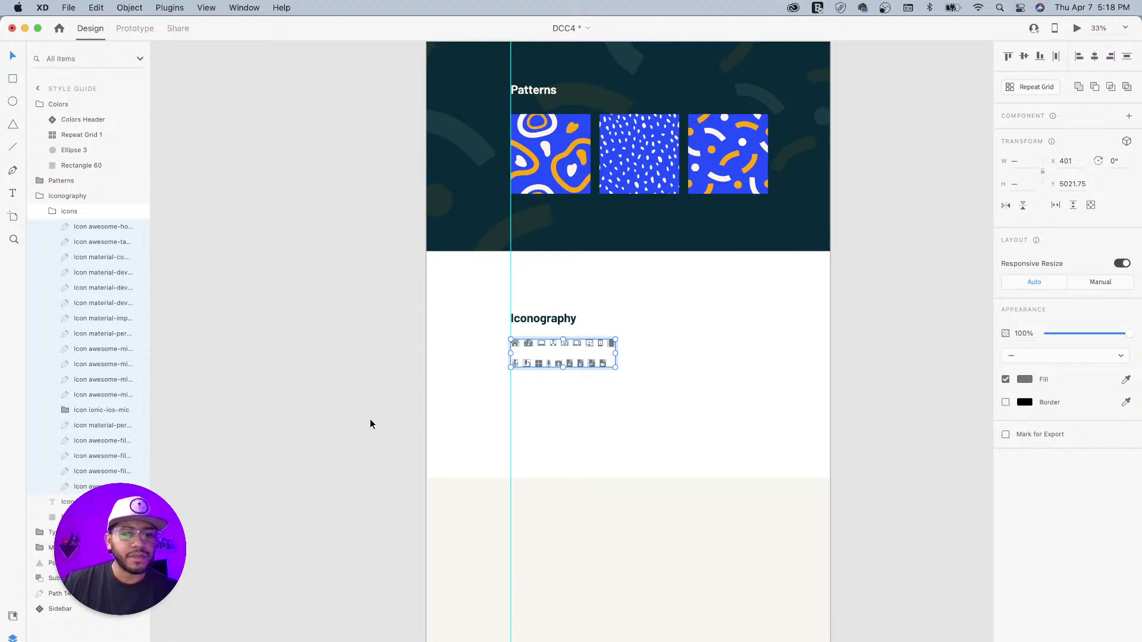
drag(714, 204, 668, 295)
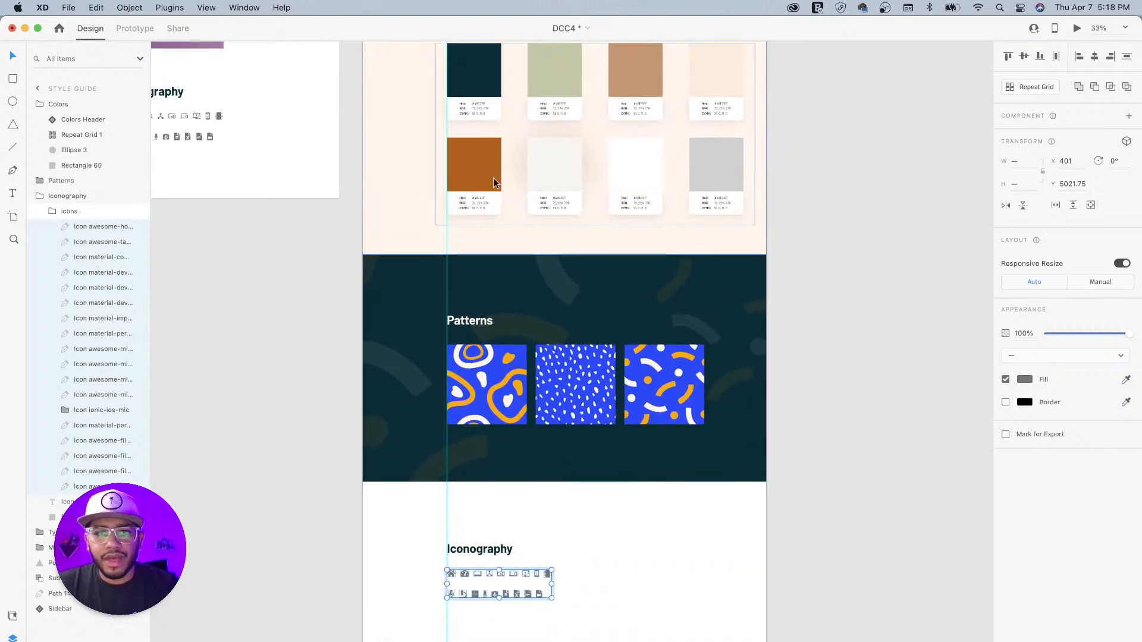
click(1126, 380)
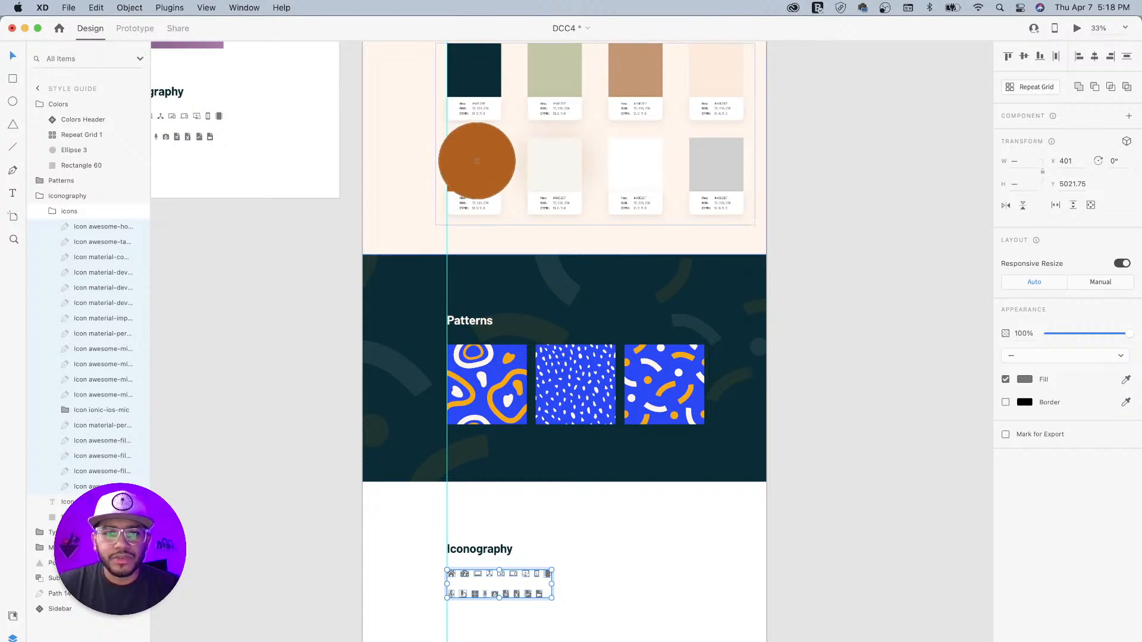
click(477, 165)
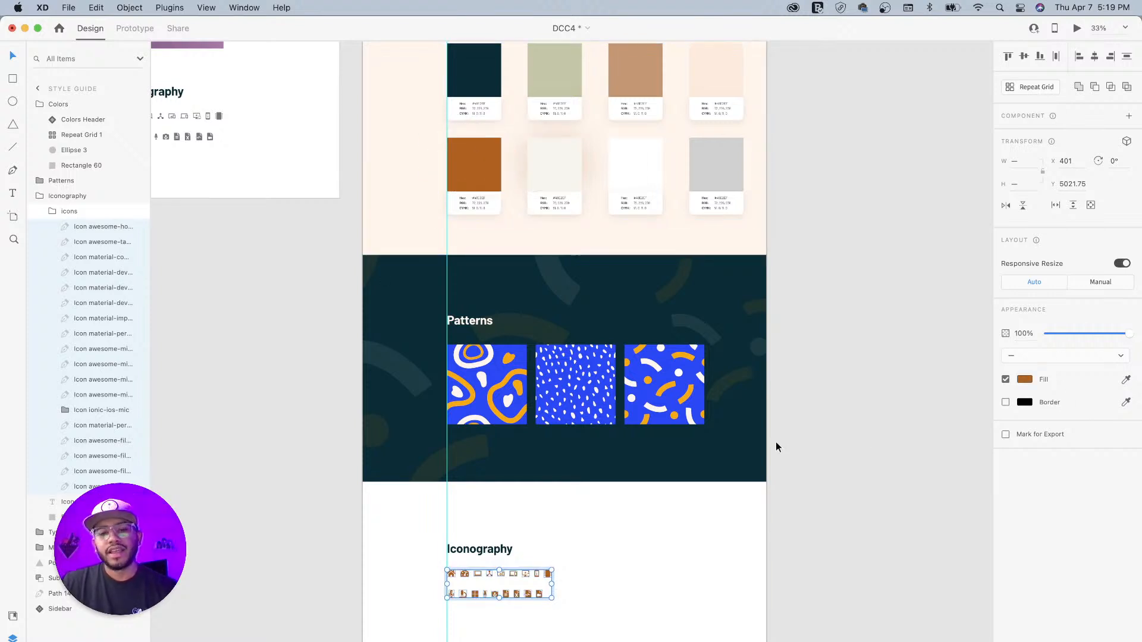
drag(809, 457, 781, 337)
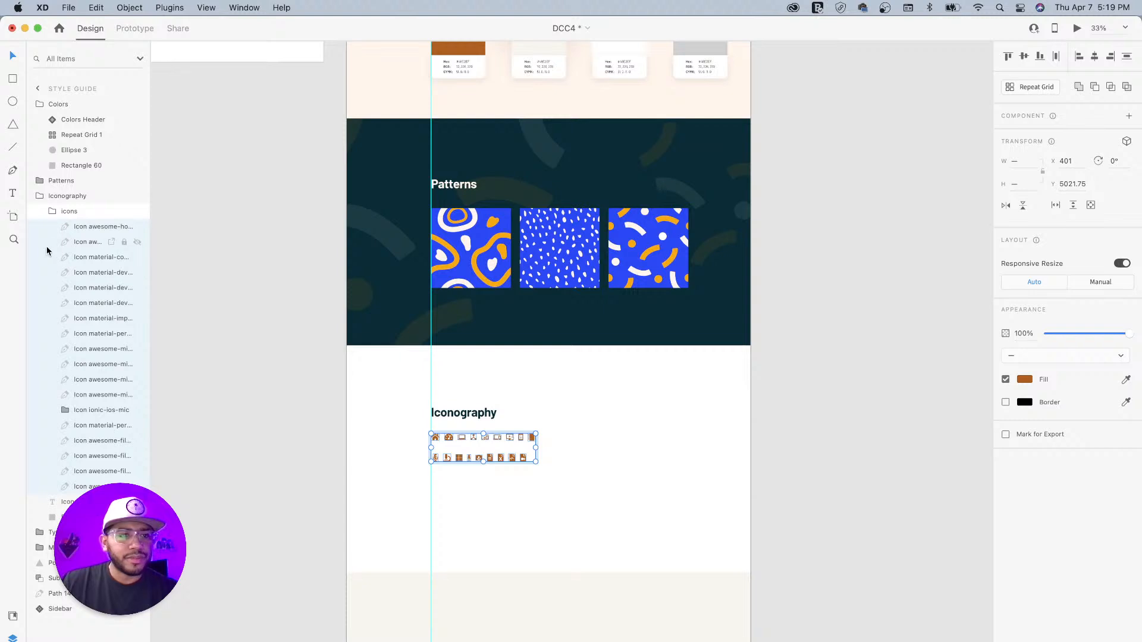
click(51, 214)
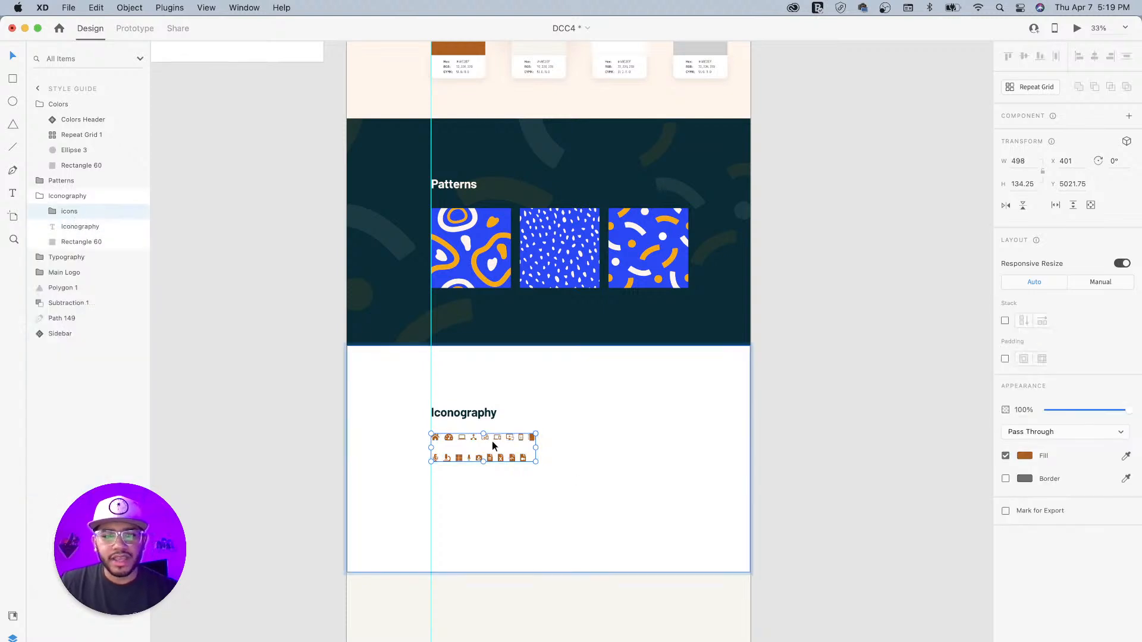
Step: Duplicate the orange icons group horizontally beside the original at X 1001, keeping the same vertical position
click(617, 438)
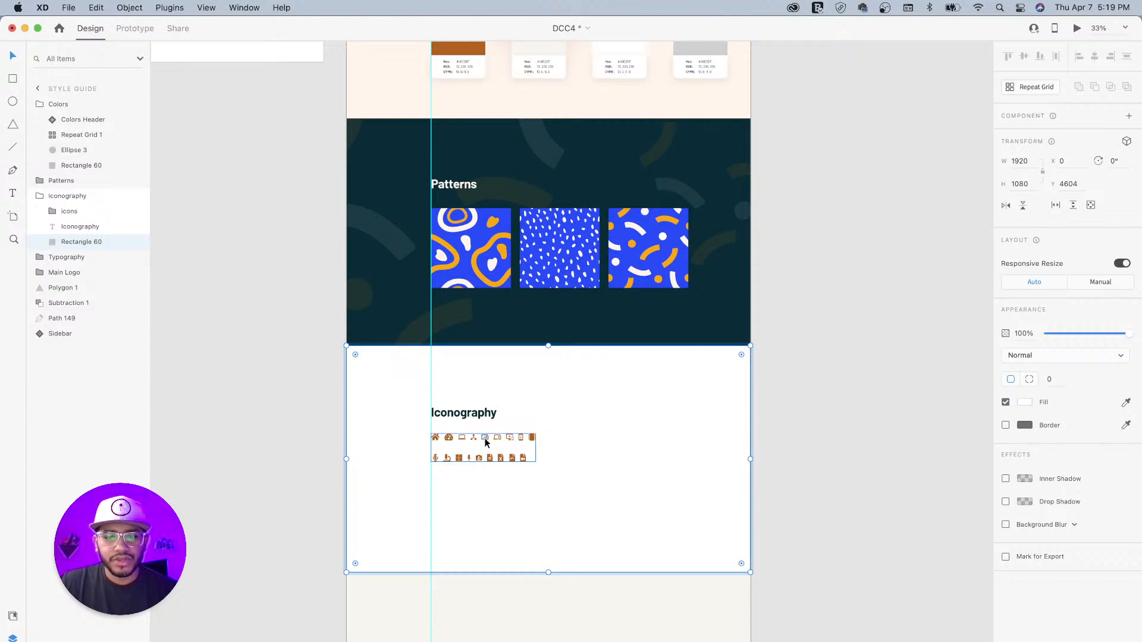
click(484, 438)
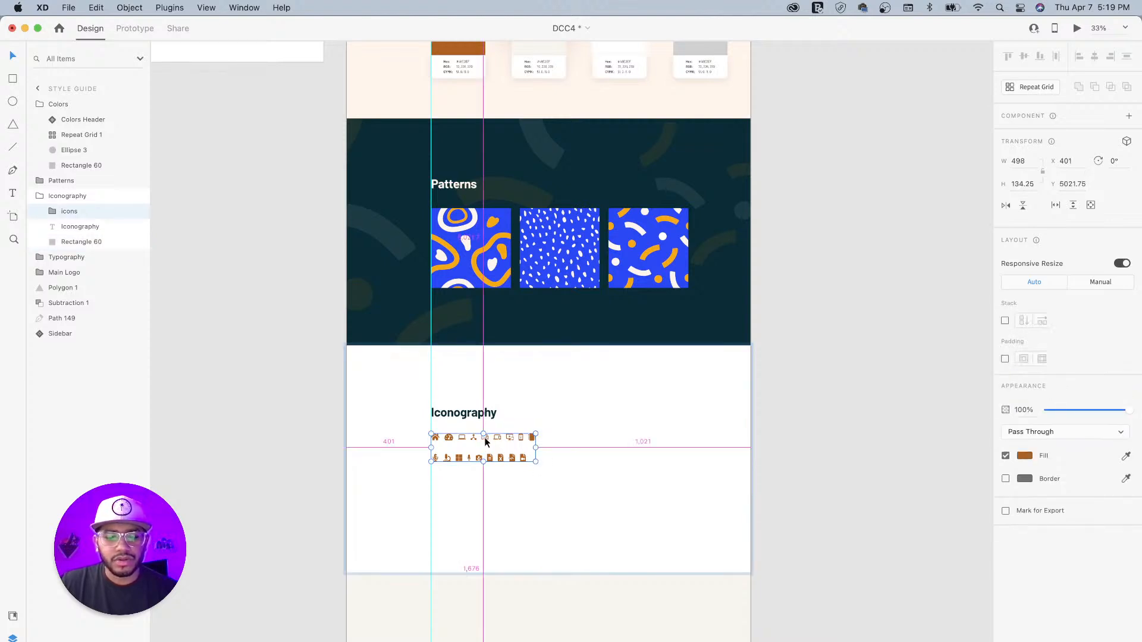
drag(484, 437, 612, 436)
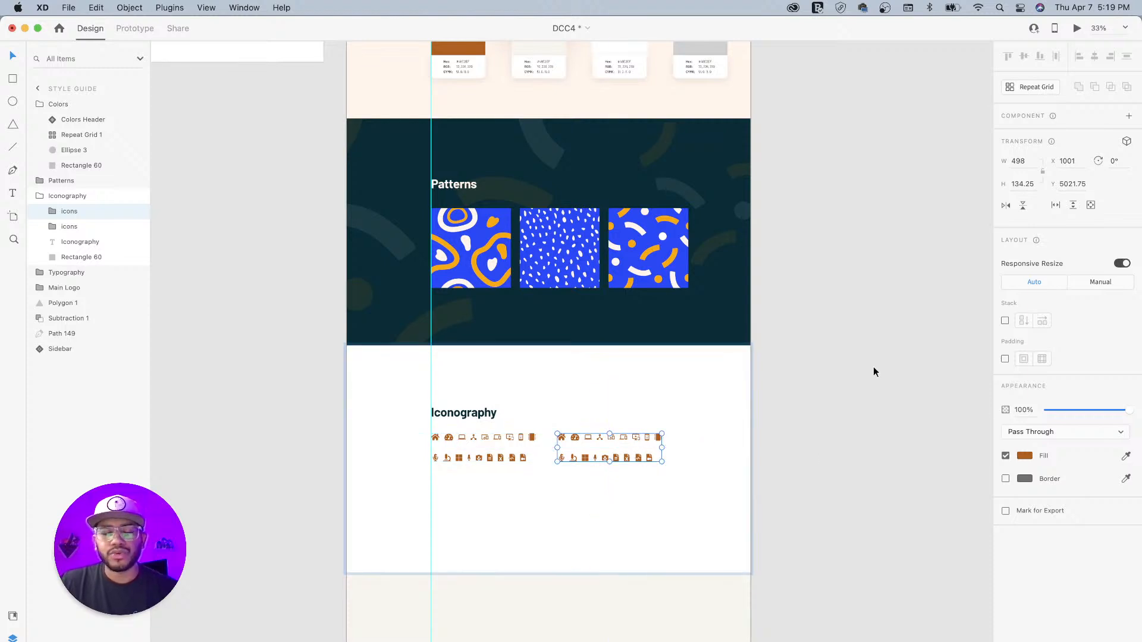
Step: Recolor the duplicated icons group with the dark teal fill sampled from the Colors section, after trying the sage green swatch
scroll(759, 337, up, 5)
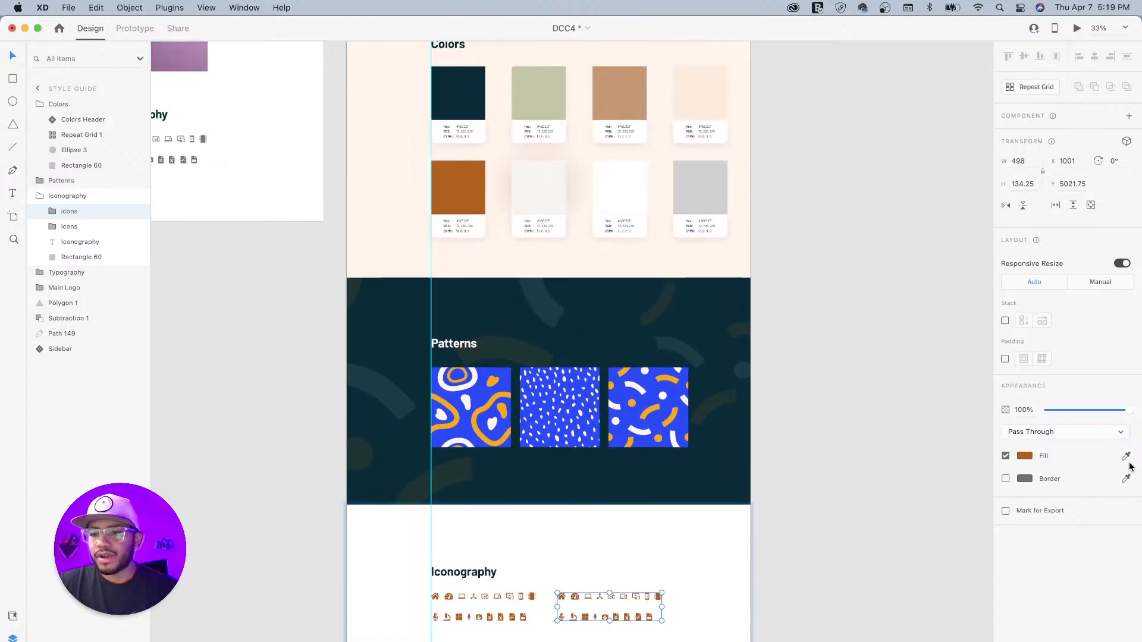
click(545, 100)
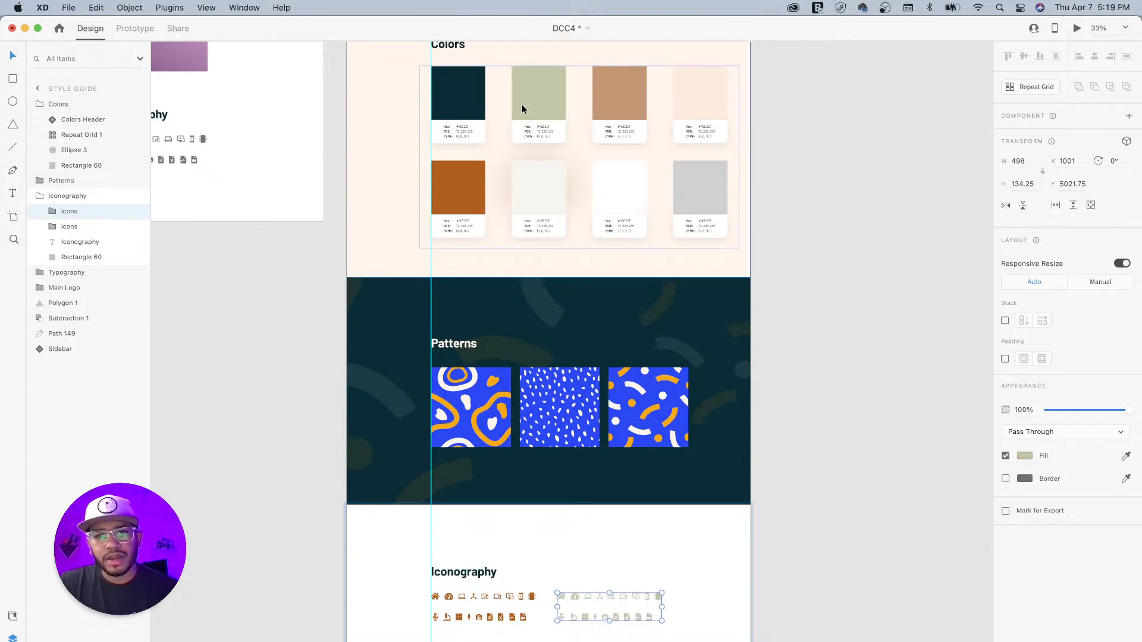
click(1126, 457)
click(468, 103)
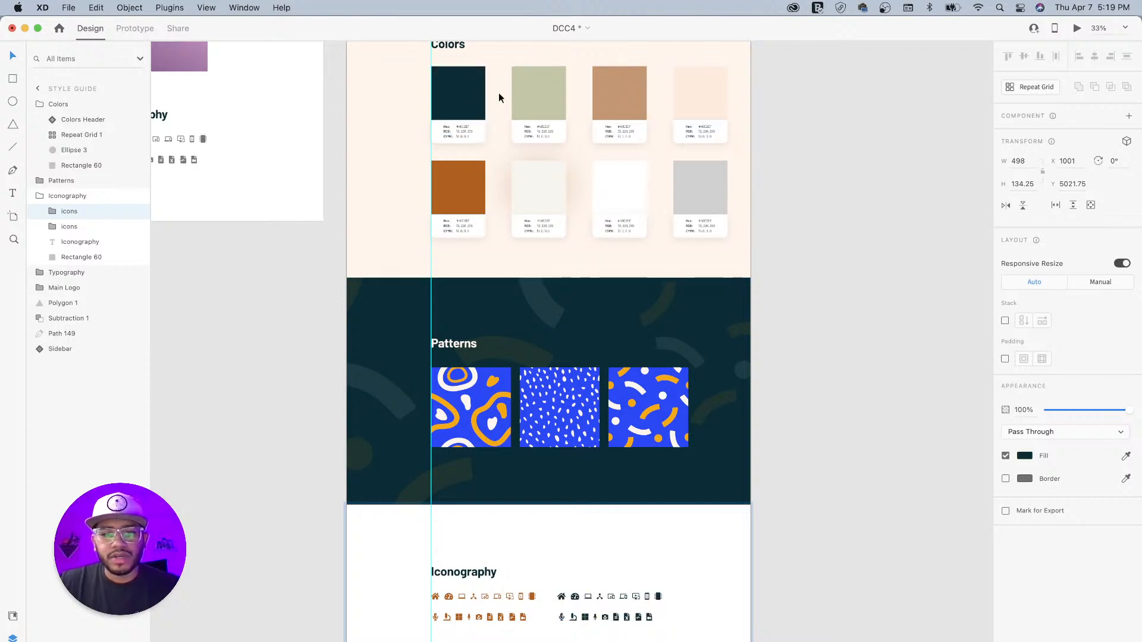
click(808, 443)
scroll(722, 355, down, 5)
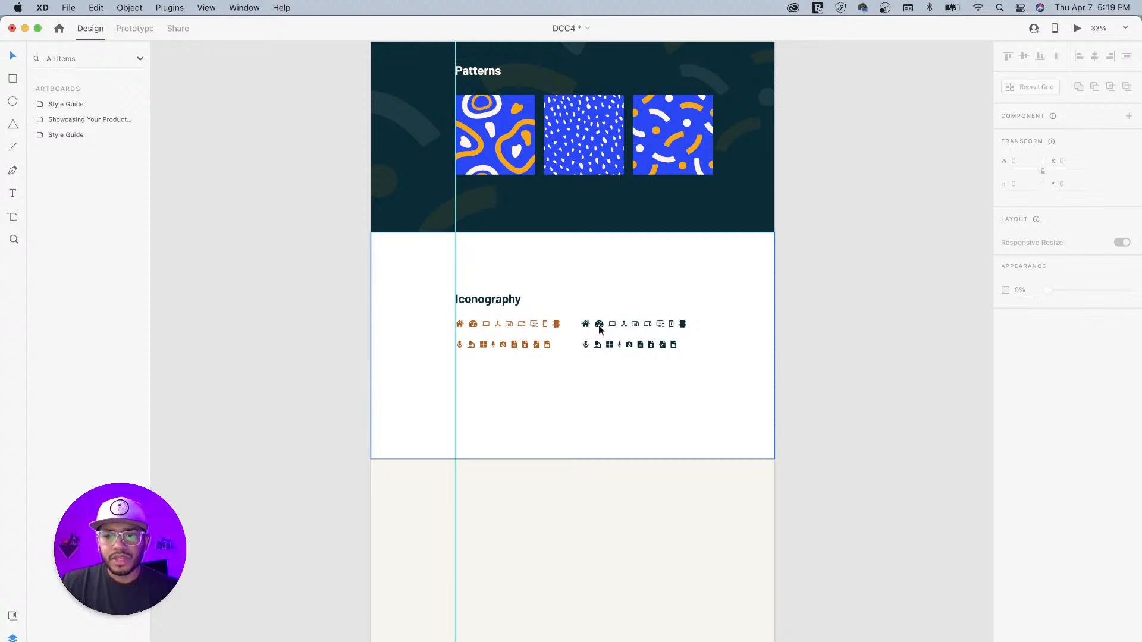
click(599, 325)
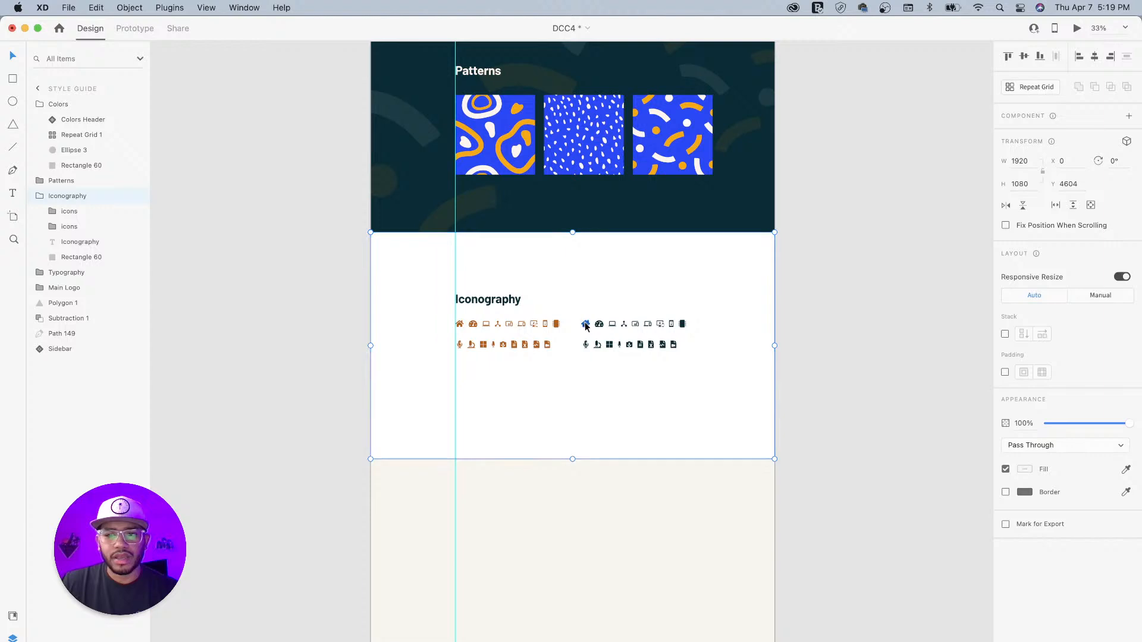
double_click(586, 324)
click(541, 323)
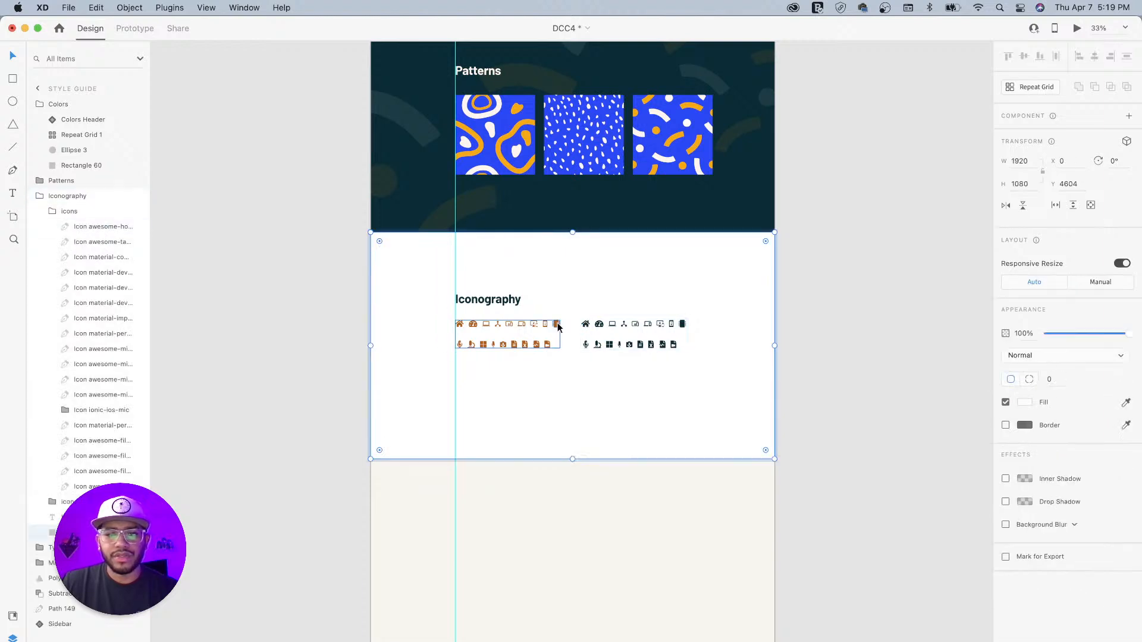
click(557, 324)
click(599, 326)
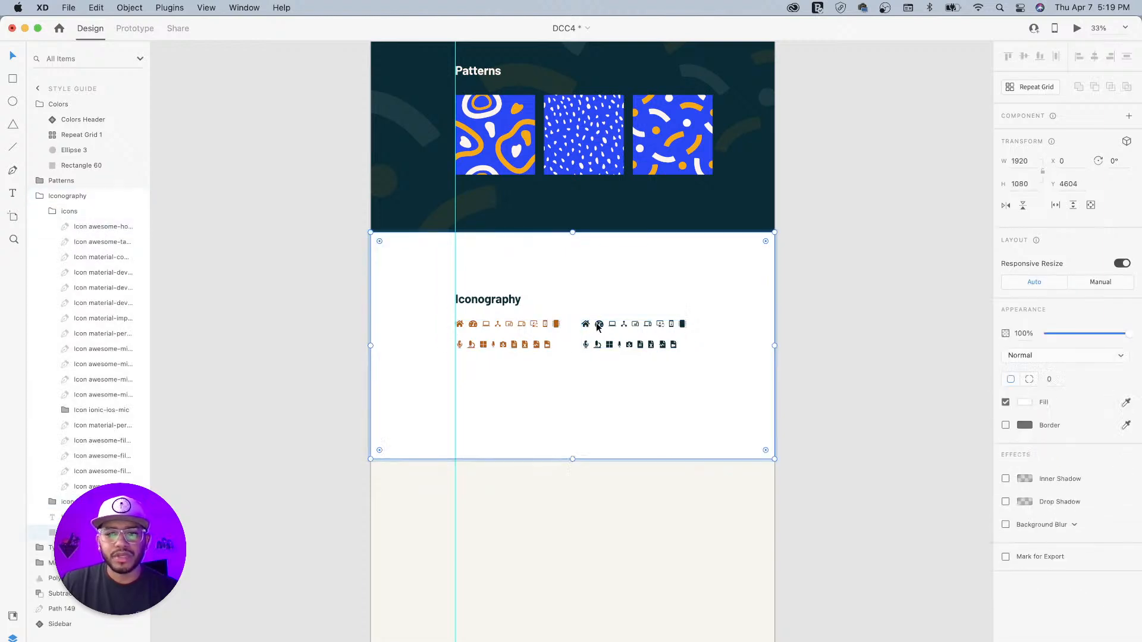
Step: Lock the Iconography section's white background and move its heading and both icon groups straight down to Y 5008
click(494, 300)
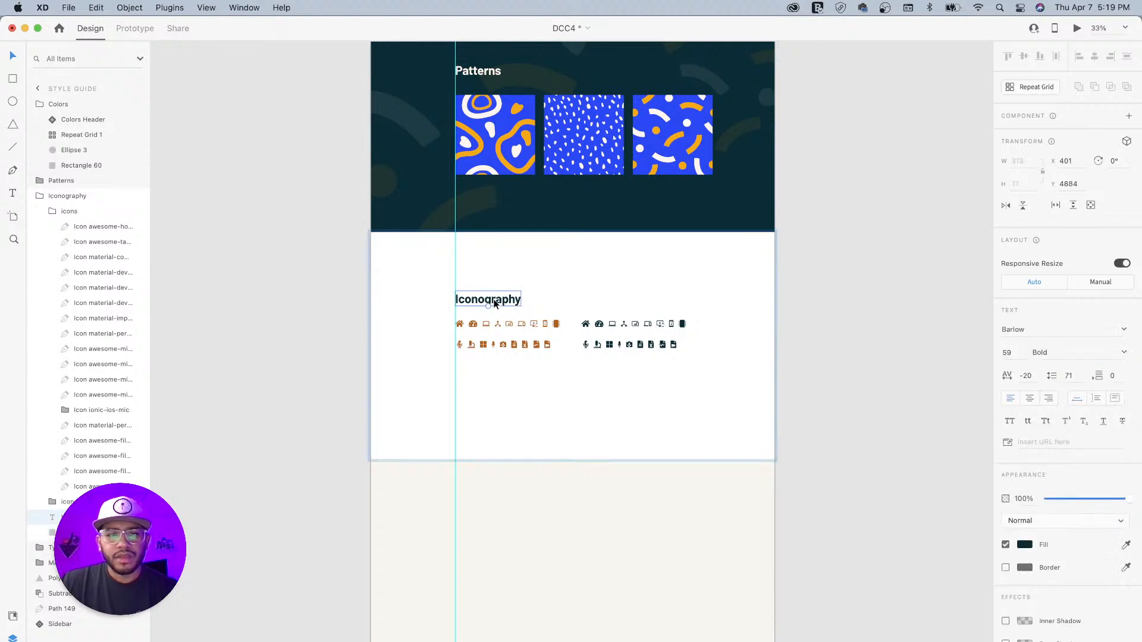
click(383, 291)
key(super+l)
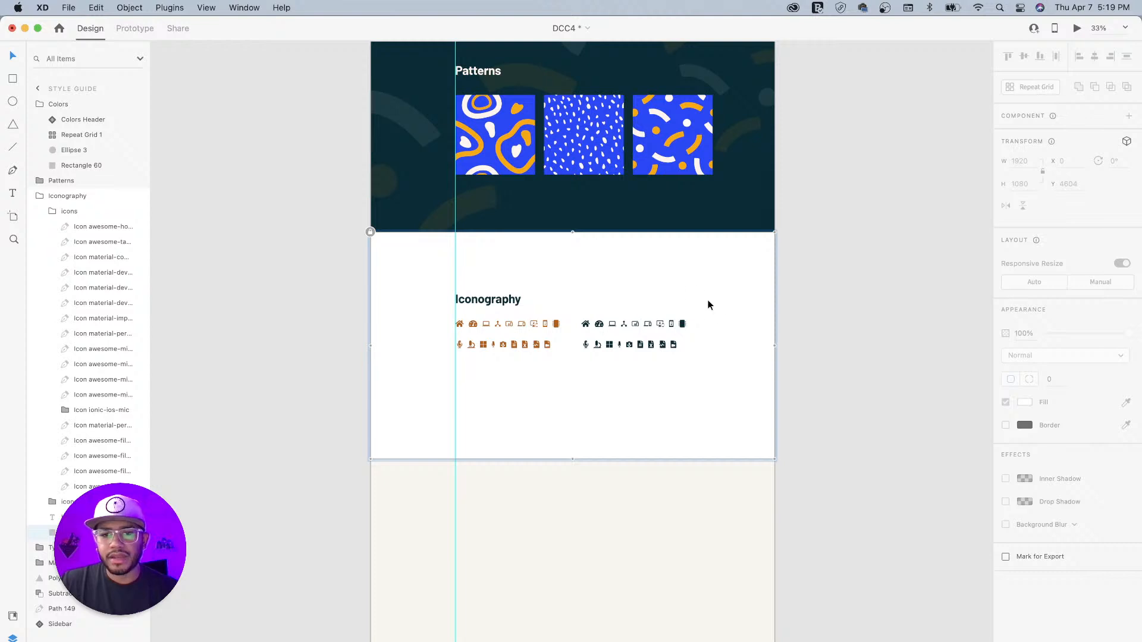
drag(719, 266, 475, 377)
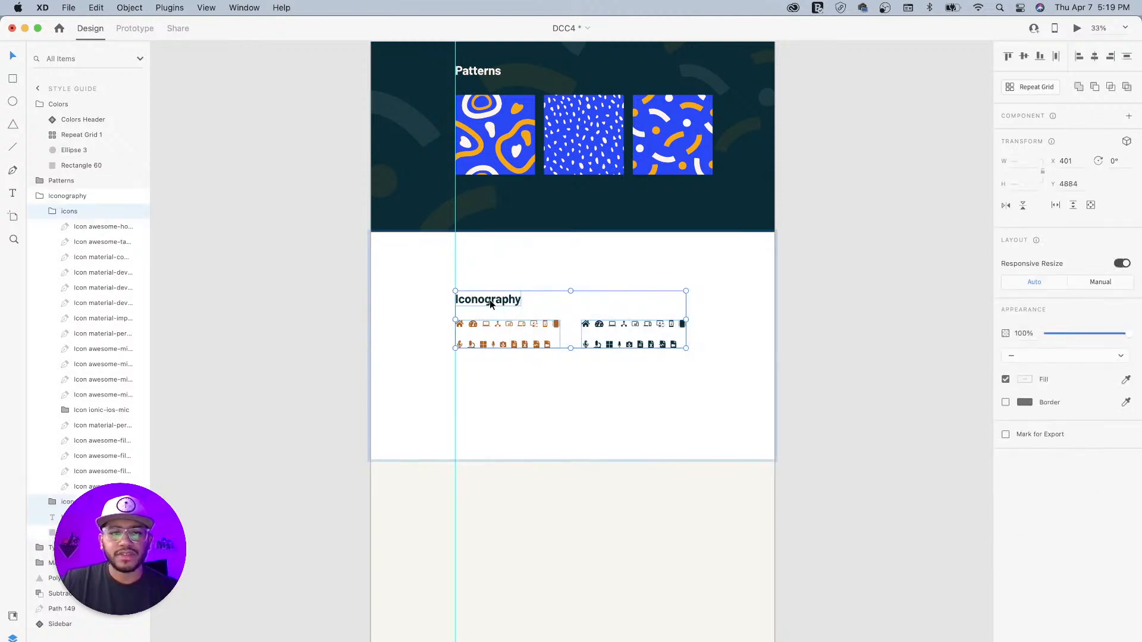
drag(489, 300, 491, 330)
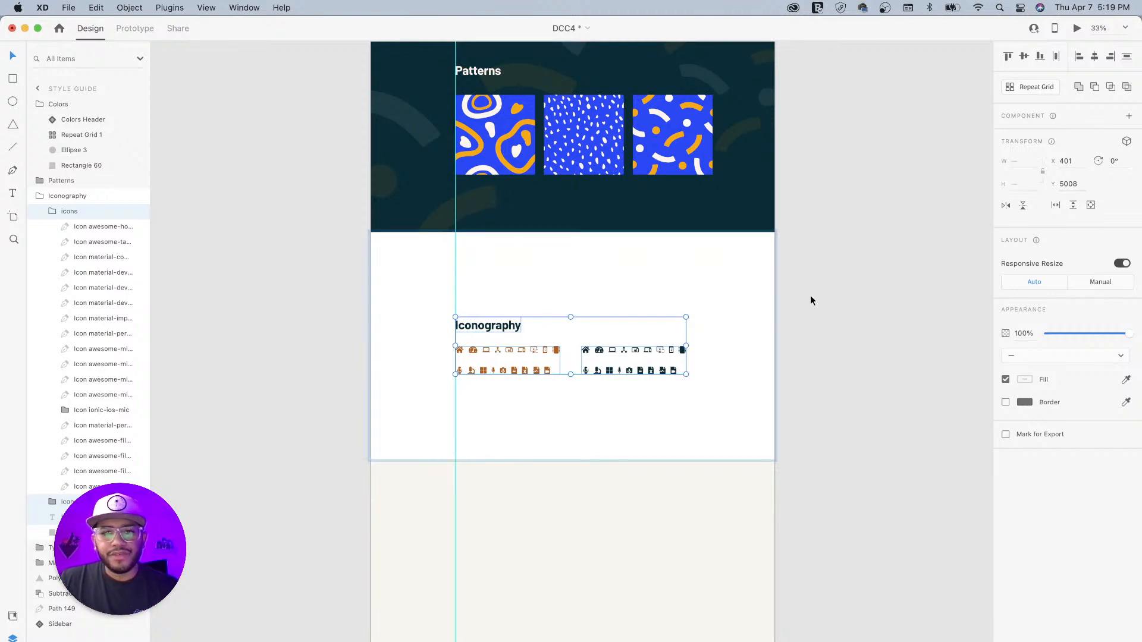
click(780, 350)
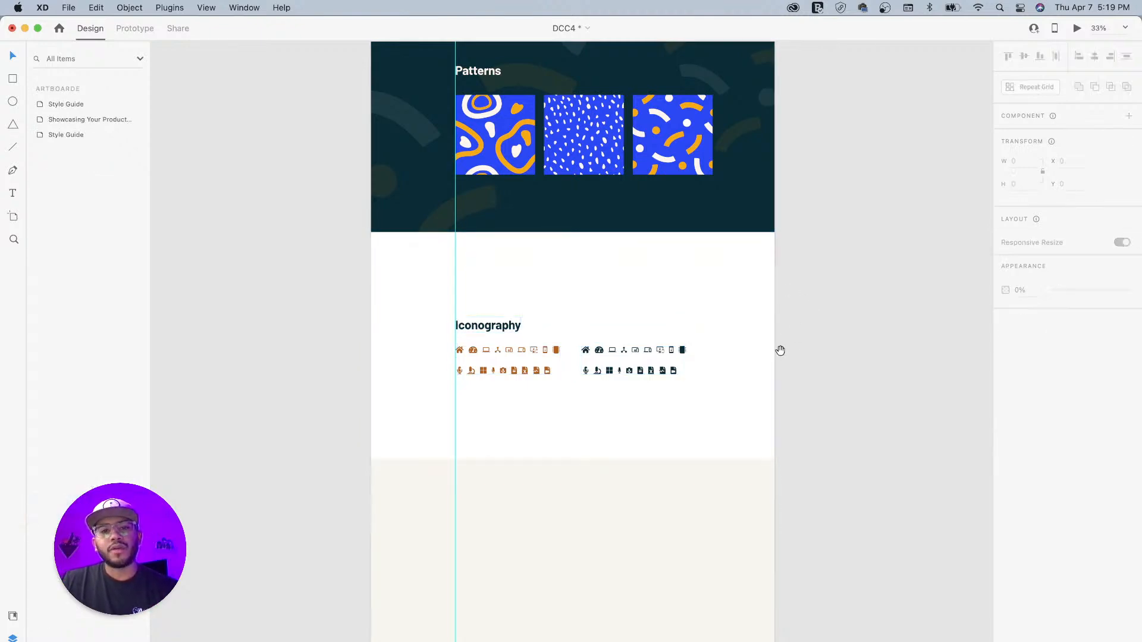
Step: Copy the faint decorative shapes group from the Main Logo section into the Iconography section, rotated to -65° and overlapping its left edge
scroll(661, 365, up, 10)
scroll(692, 226, up, 10)
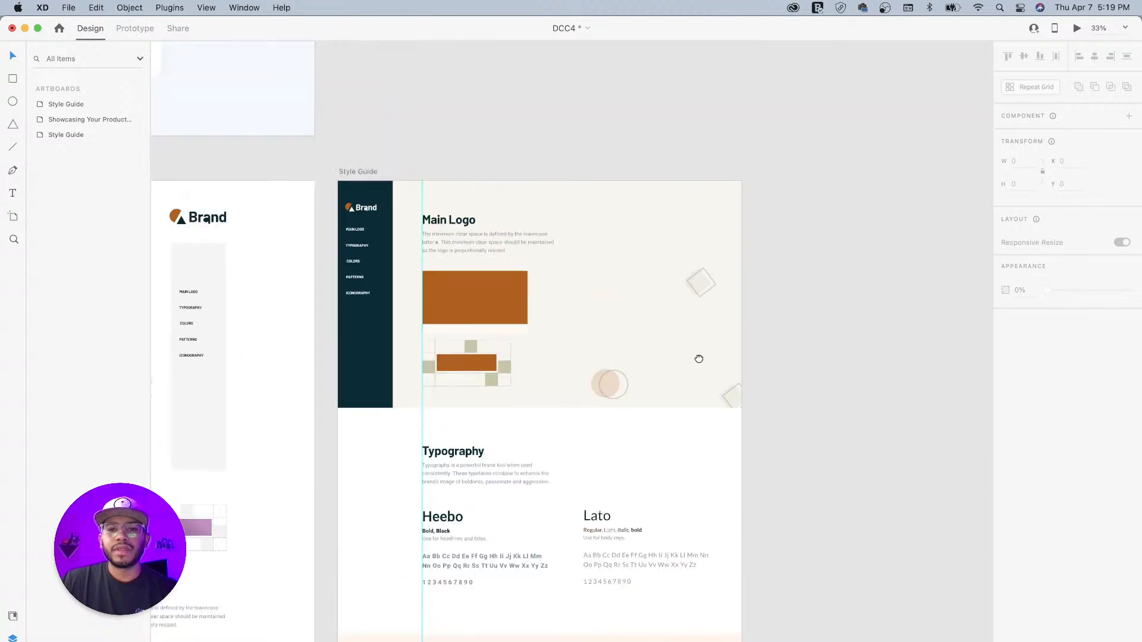
click(707, 309)
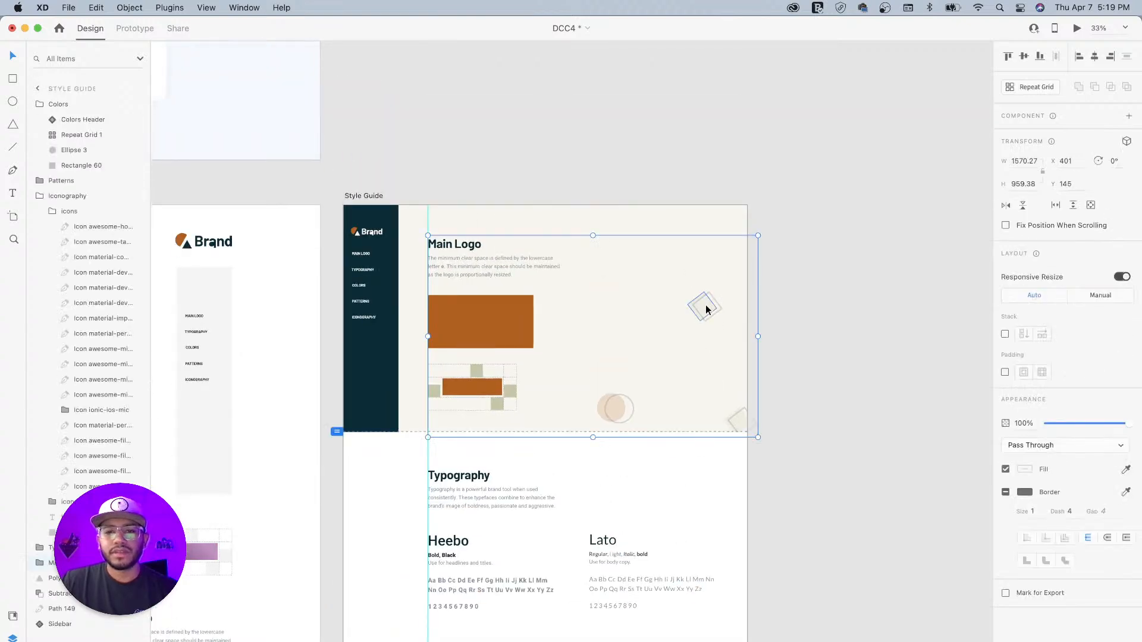
double_click(707, 308)
click(619, 408)
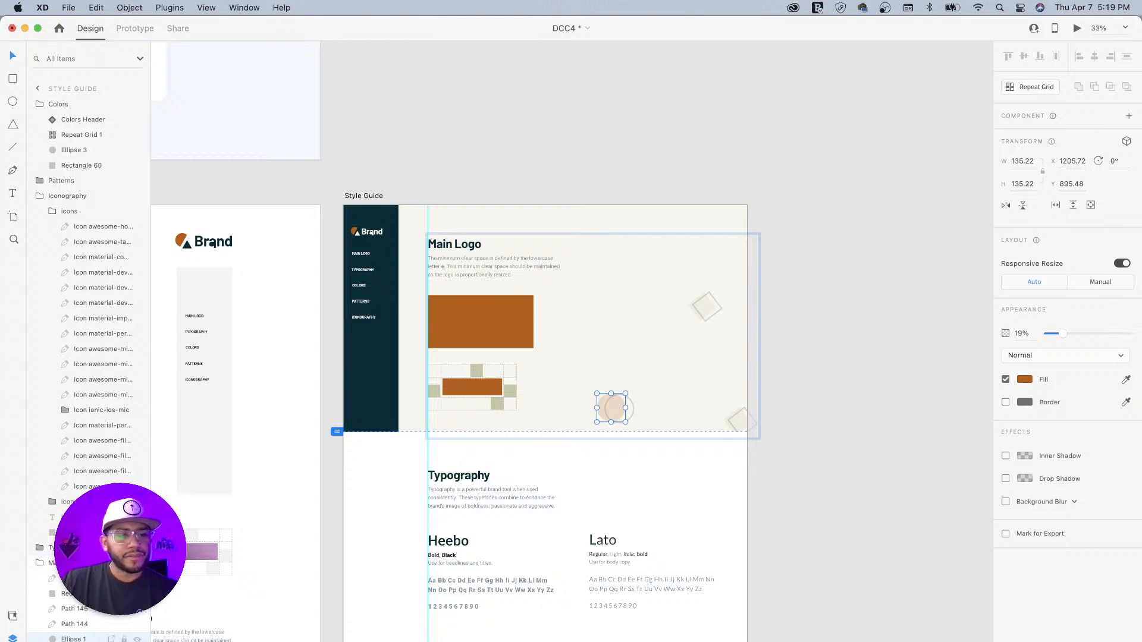
click(738, 422)
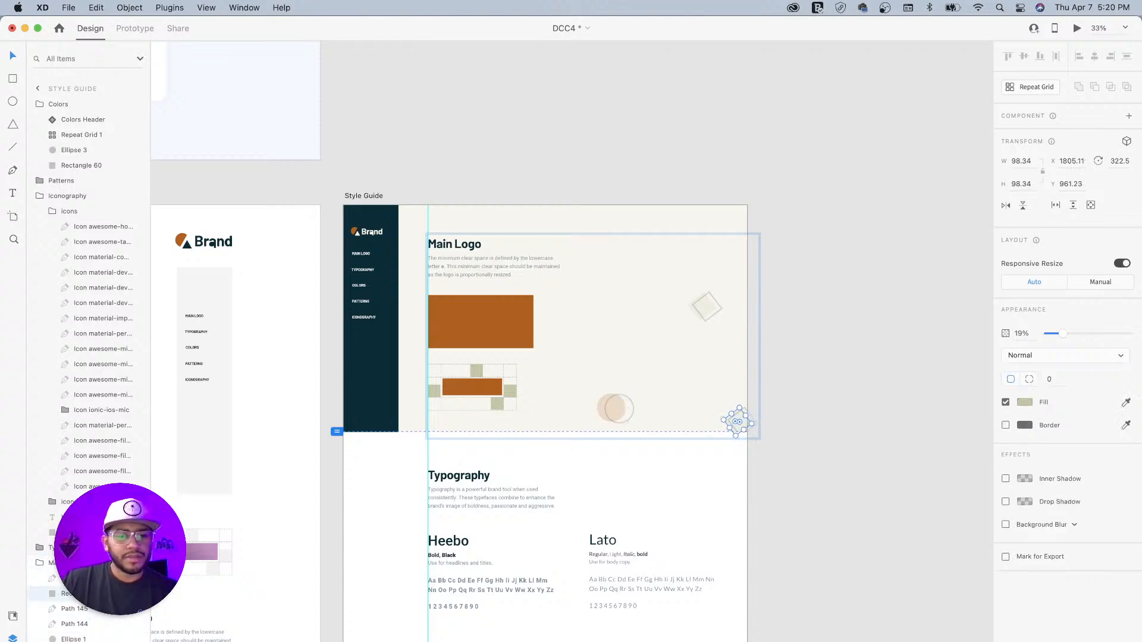
key(Escape)
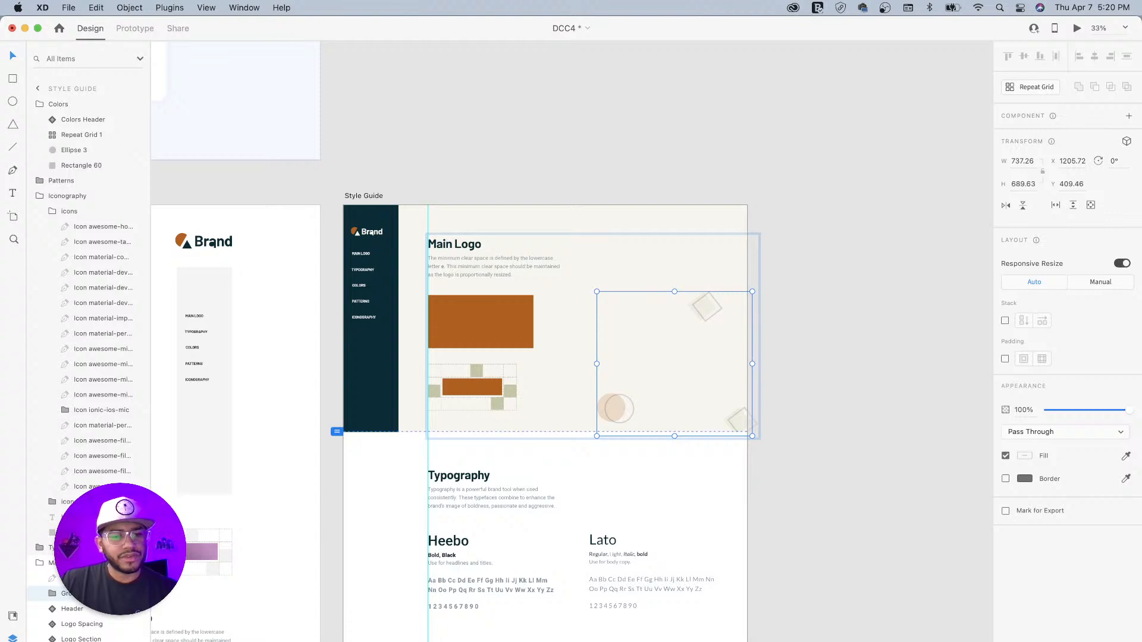
scroll(768, 500, down, 10)
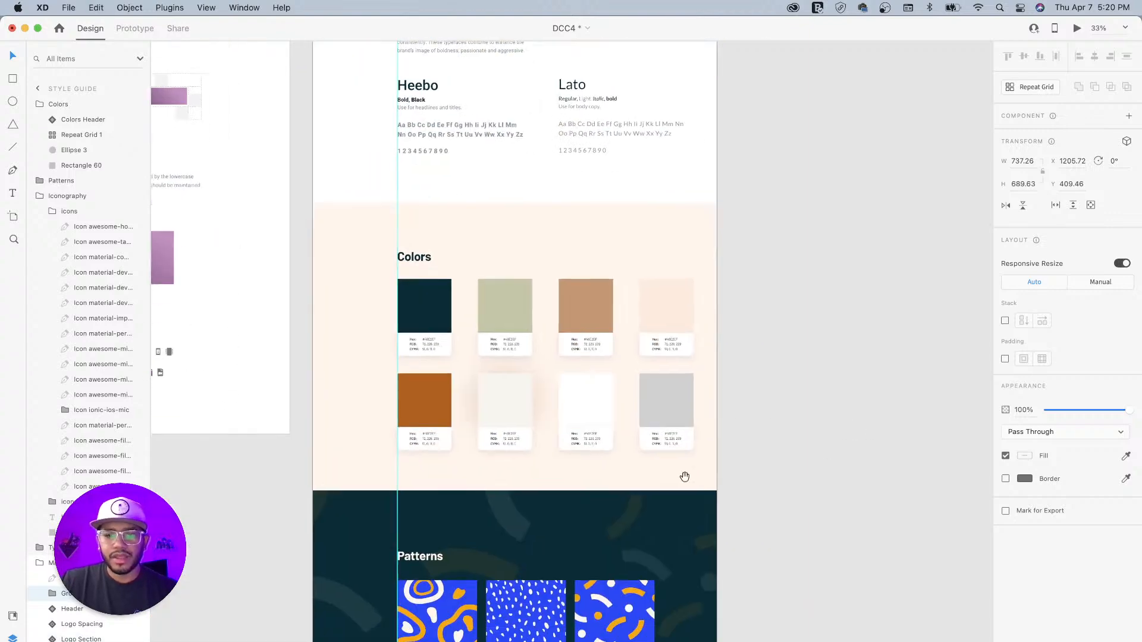
scroll(684, 477, down, 11)
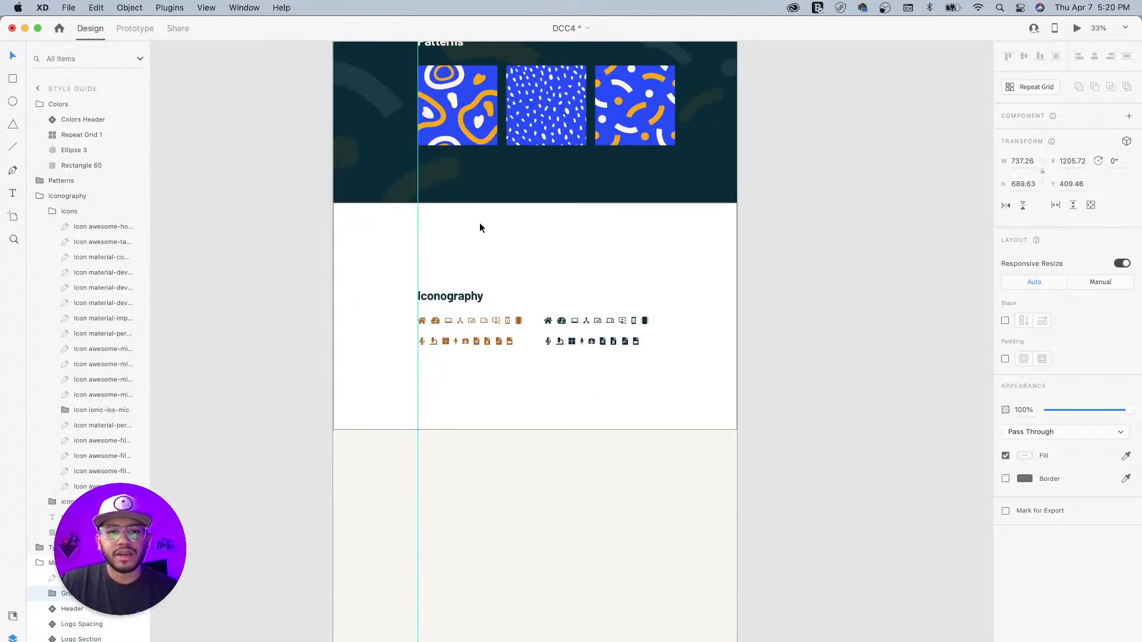
click(479, 227)
key(cmd+v)
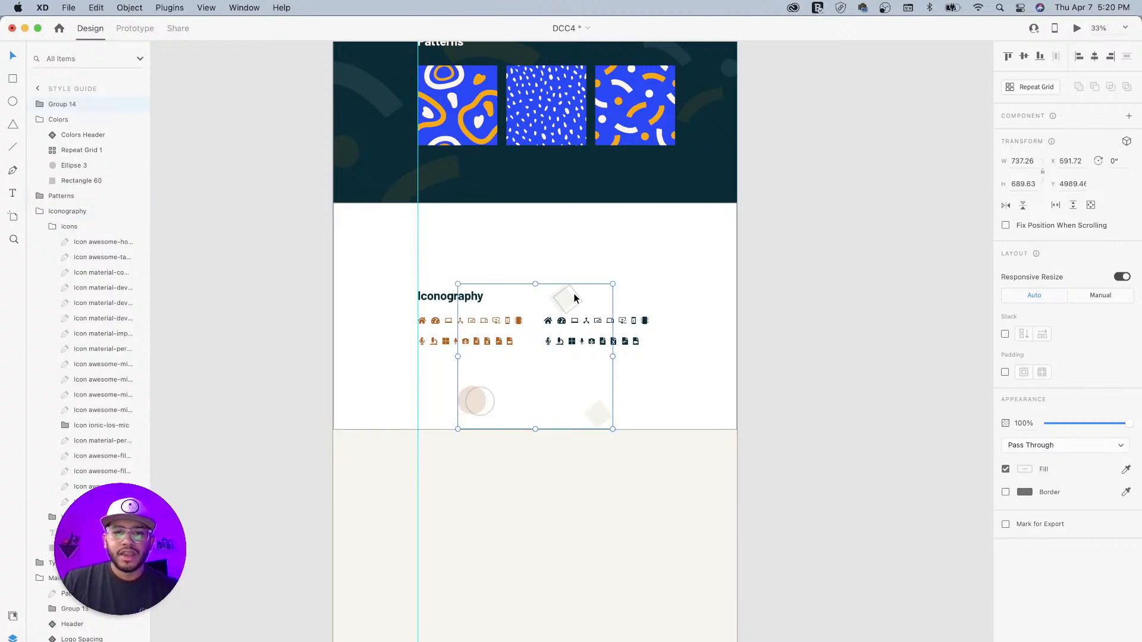
drag(568, 297, 339, 235)
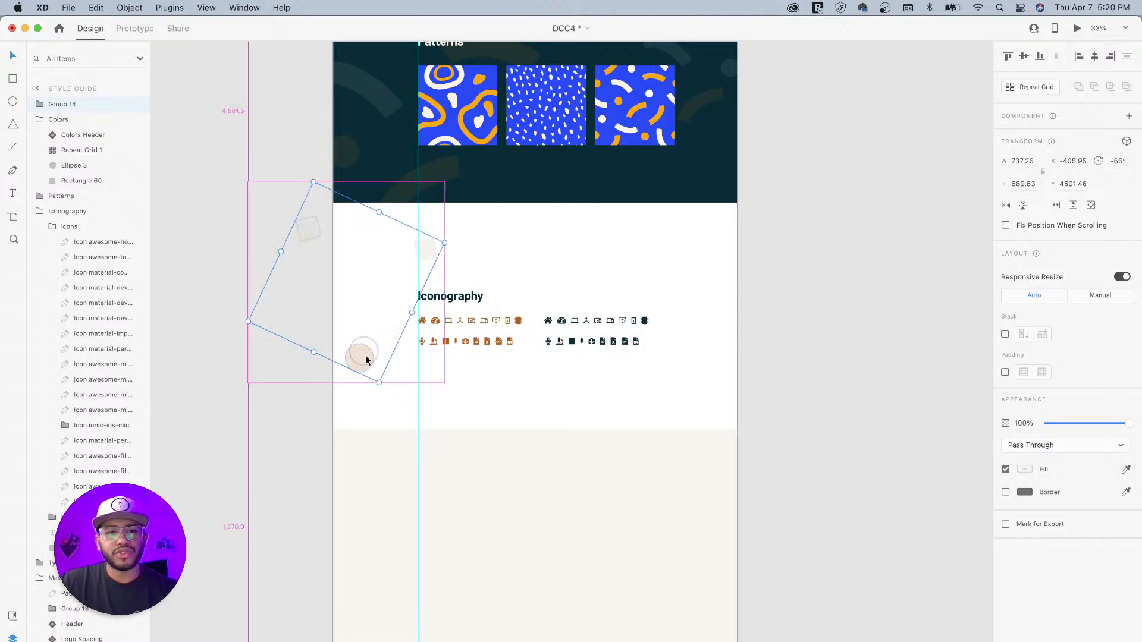
Step: Duplicate the decorative shapes group, rotate the copy to 61°, and enlarge it to about 1383 × 1293 at the Iconography section's lower right
drag(370, 364, 656, 383)
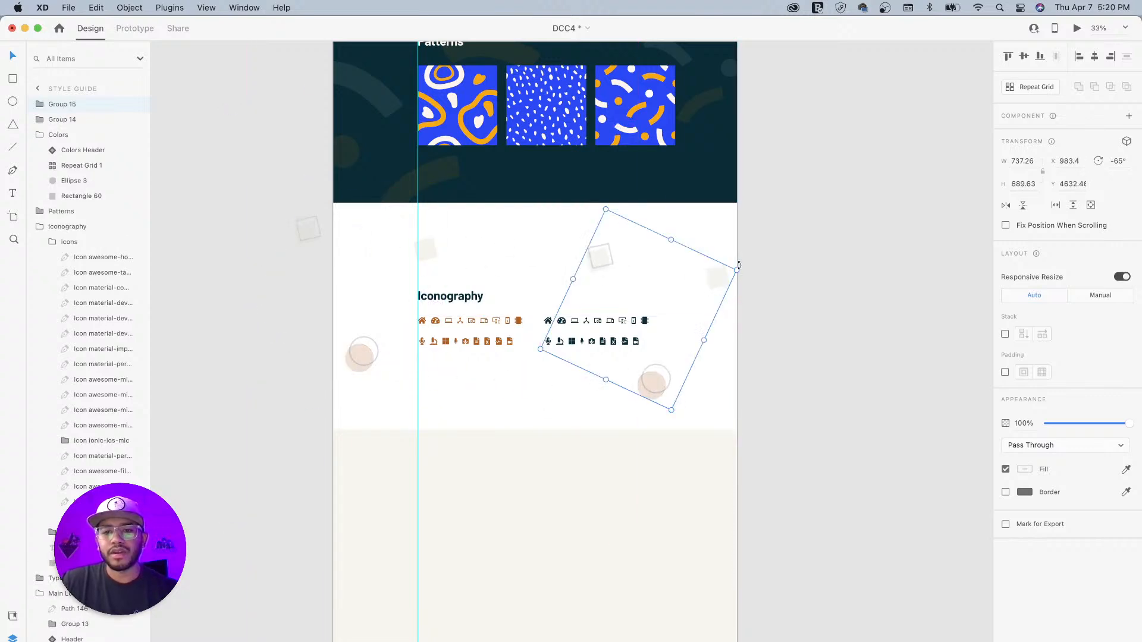
drag(739, 265, 608, 448)
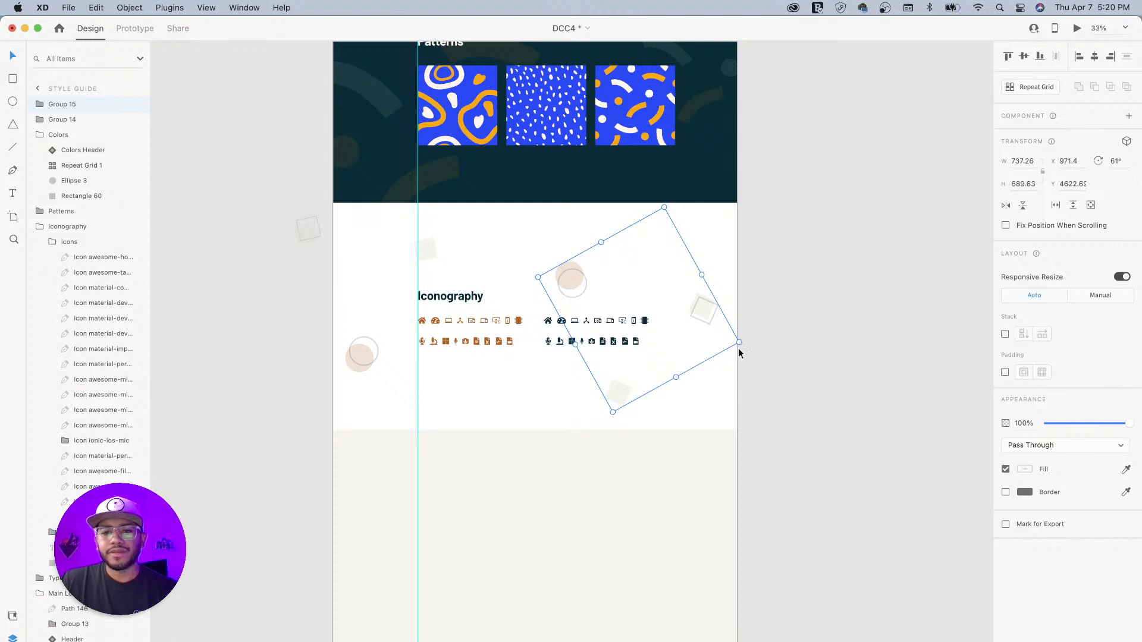
drag(739, 343, 918, 403)
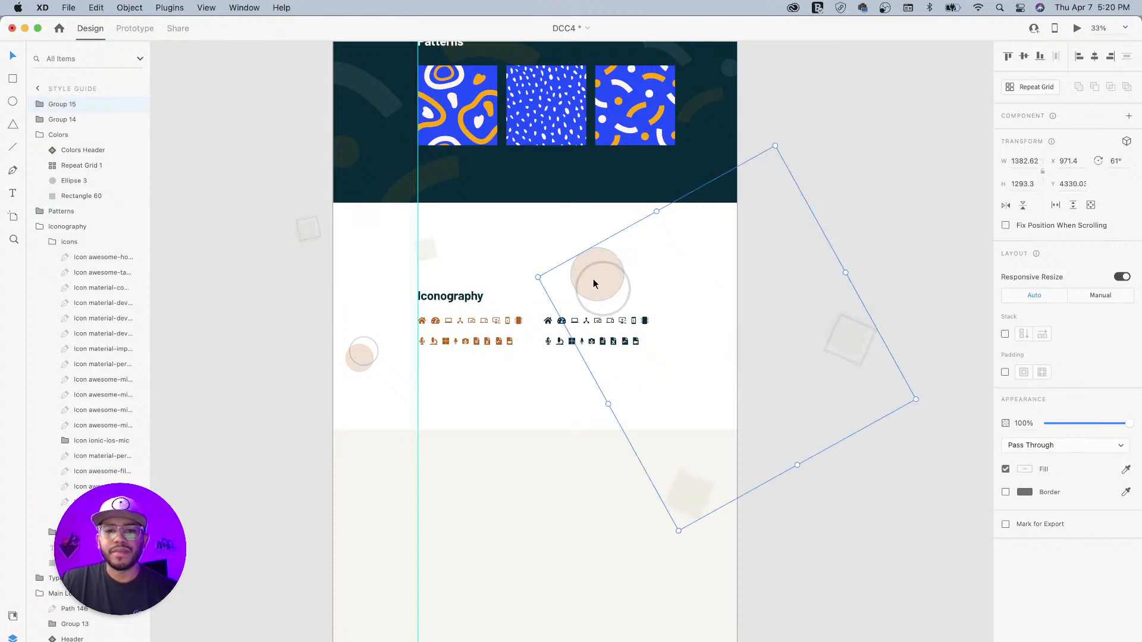
drag(686, 281, 699, 366)
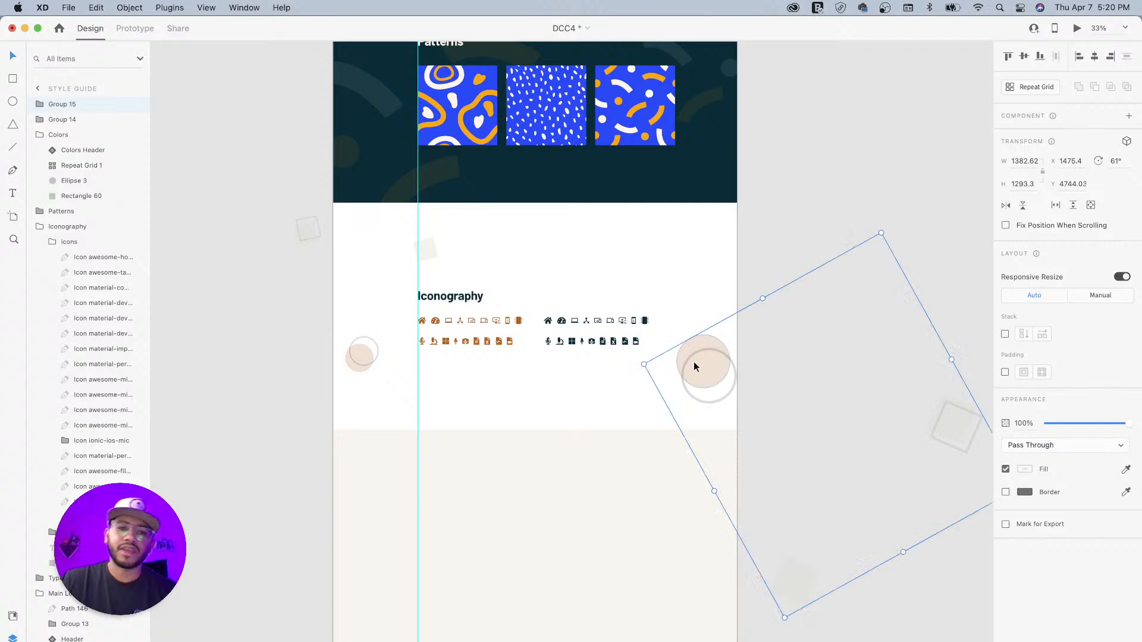
click(755, 231)
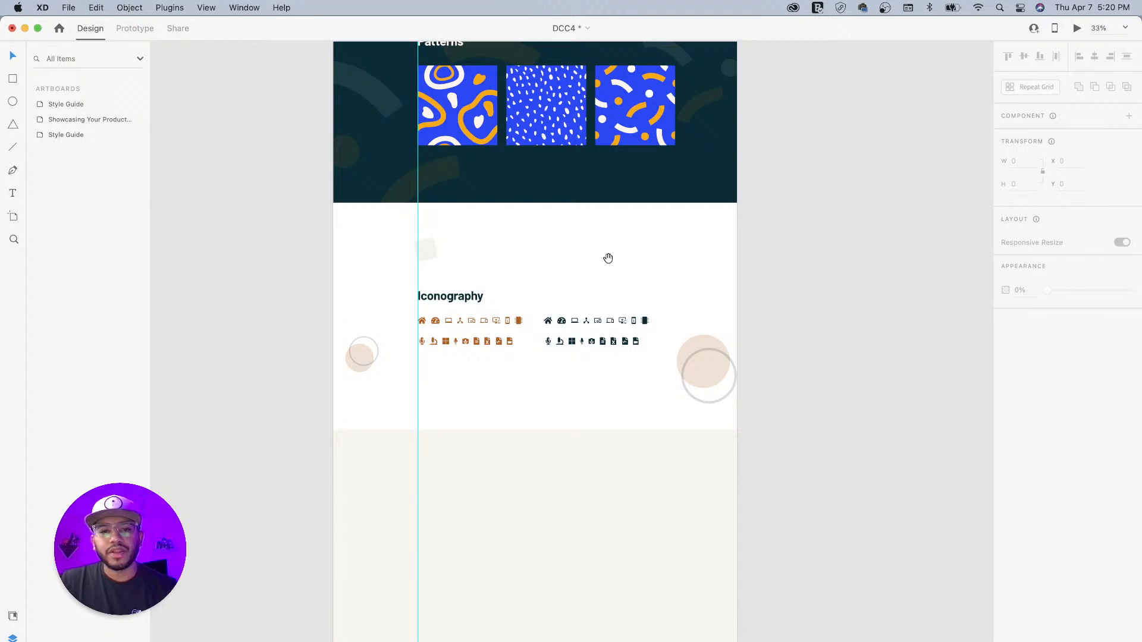
Step: Review the style guide's sections against the source artboard containing the original brand elements
scroll(607, 258, up, 5)
scroll(634, 398, down, 6)
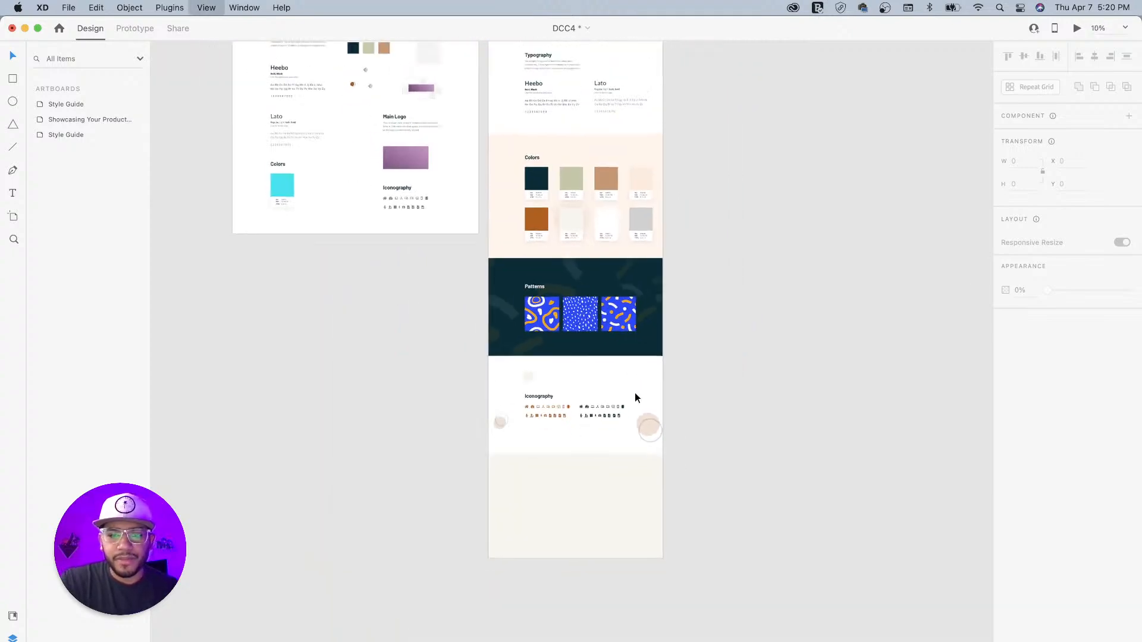
drag(671, 303, 651, 398)
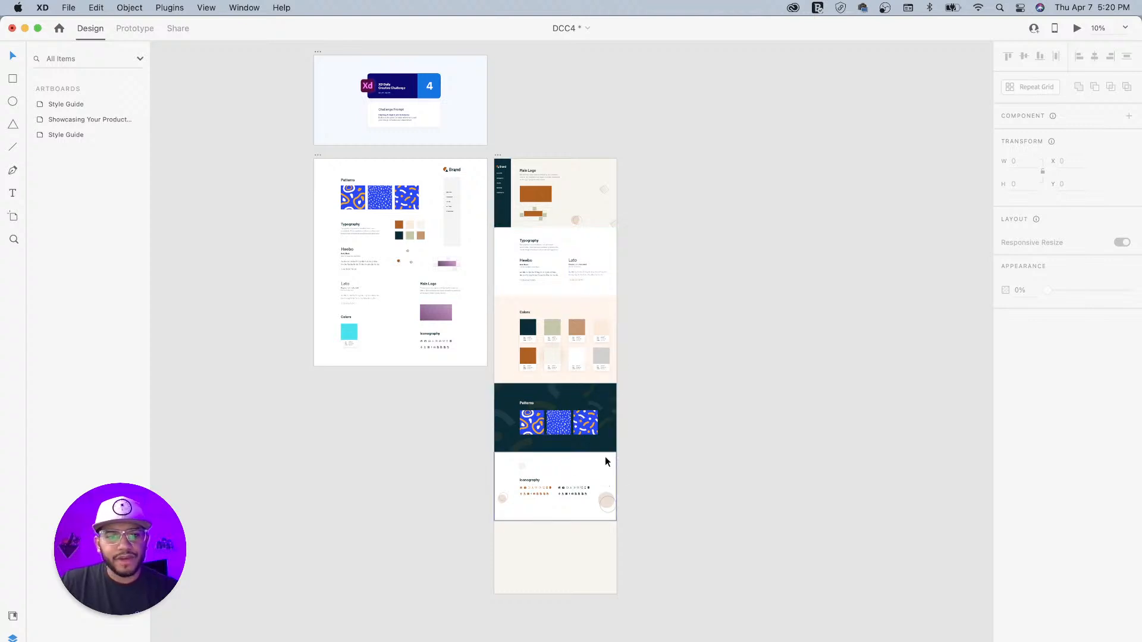
key(super+=)
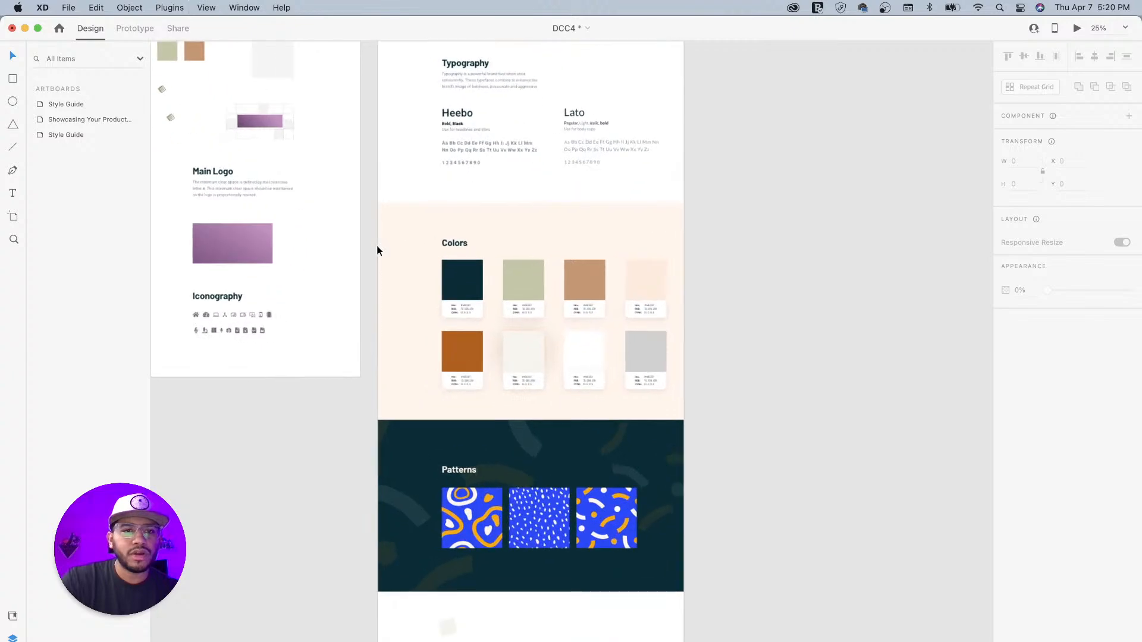
key(space)
drag(234, 209, 521, 336)
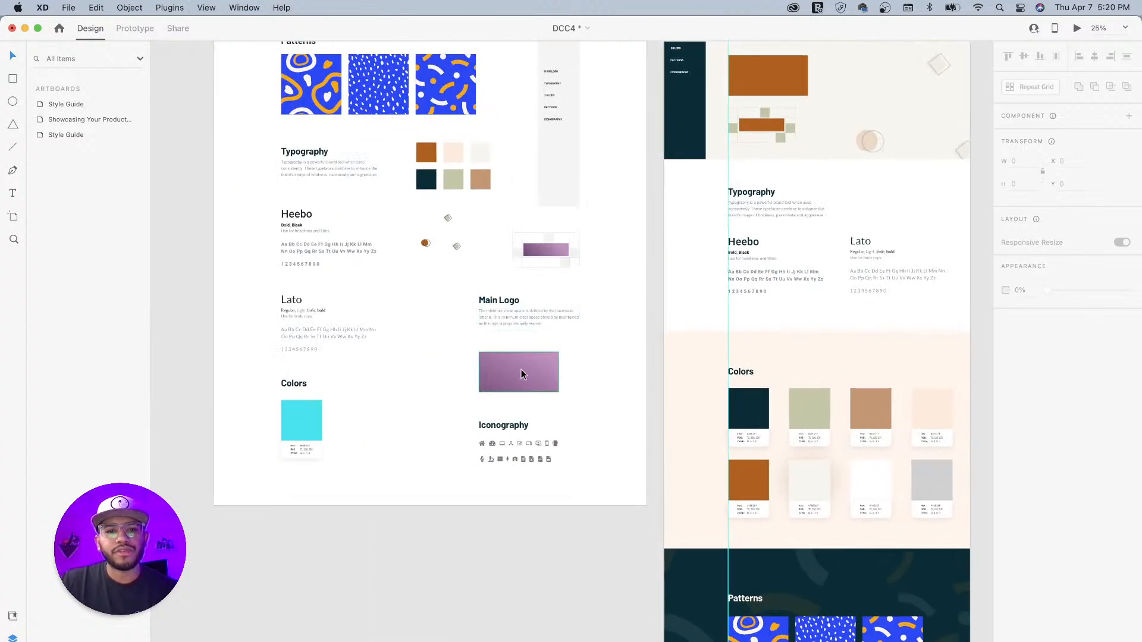
drag(543, 258, 514, 337)
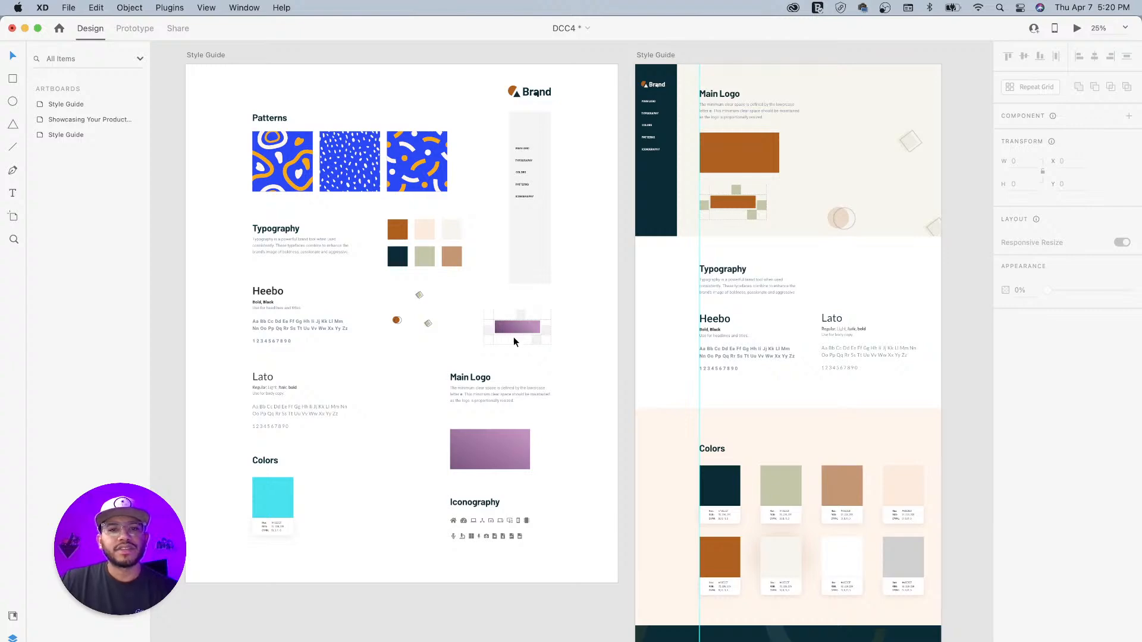
scroll(513, 338, up, 1)
scroll(825, 387, down, 5)
scroll(824, 387, right, 4)
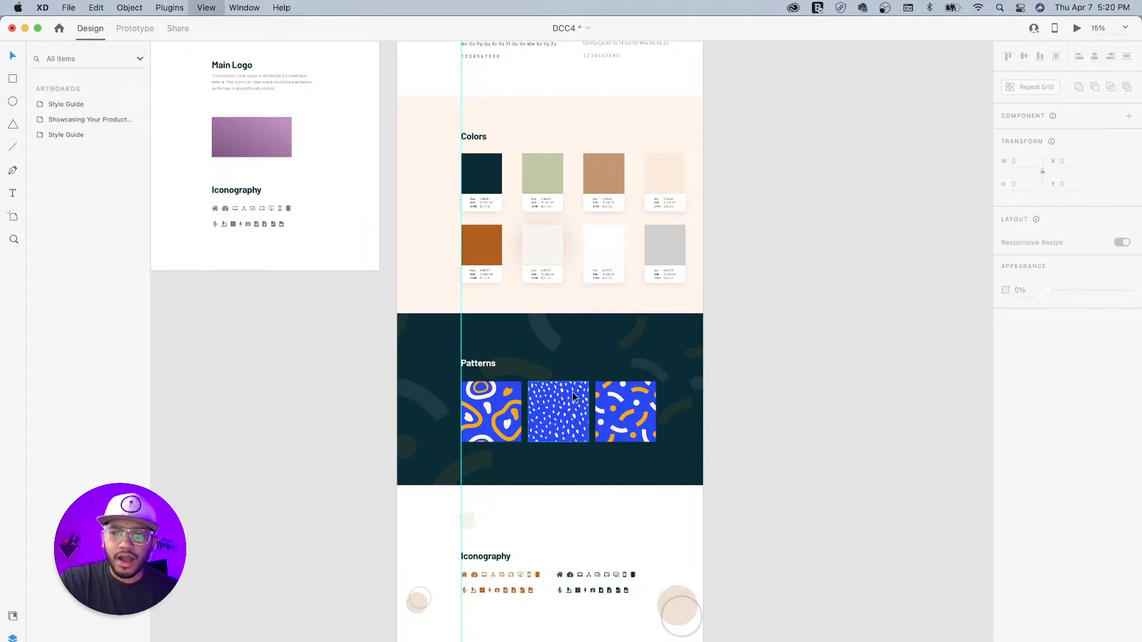
scroll(572, 392, down, 5)
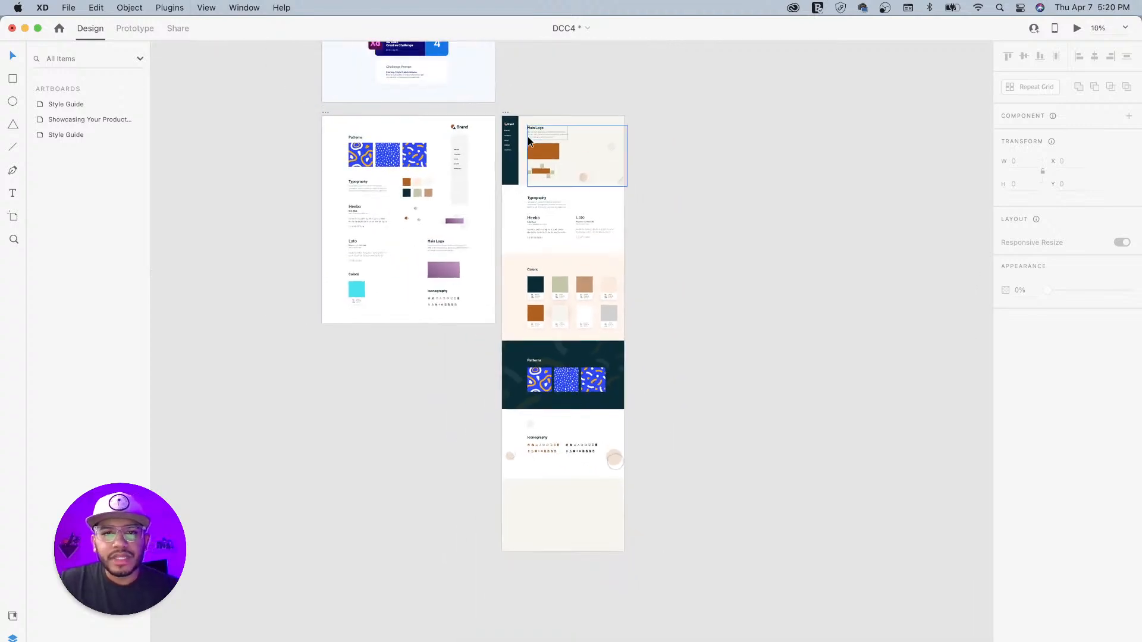
Step: Shorten the Style Guide artboard to a height of 5685 so that it ends at the Iconography section's lower edge
click(506, 113)
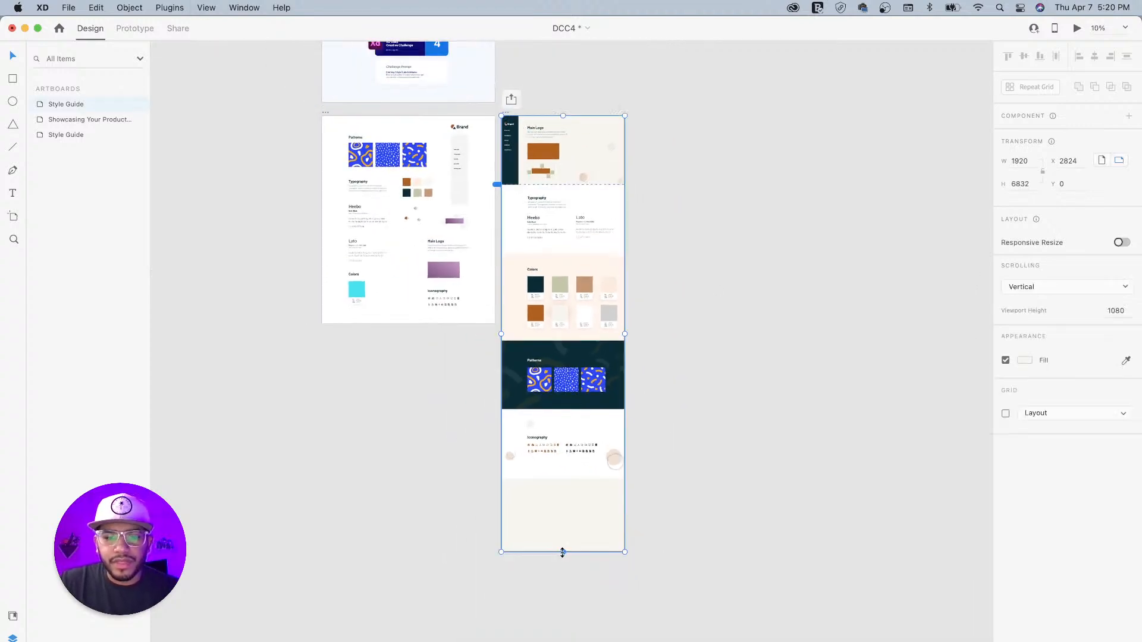
drag(562, 553, 562, 482)
key(super+plus)
key(super+plus)
key(super+plus)
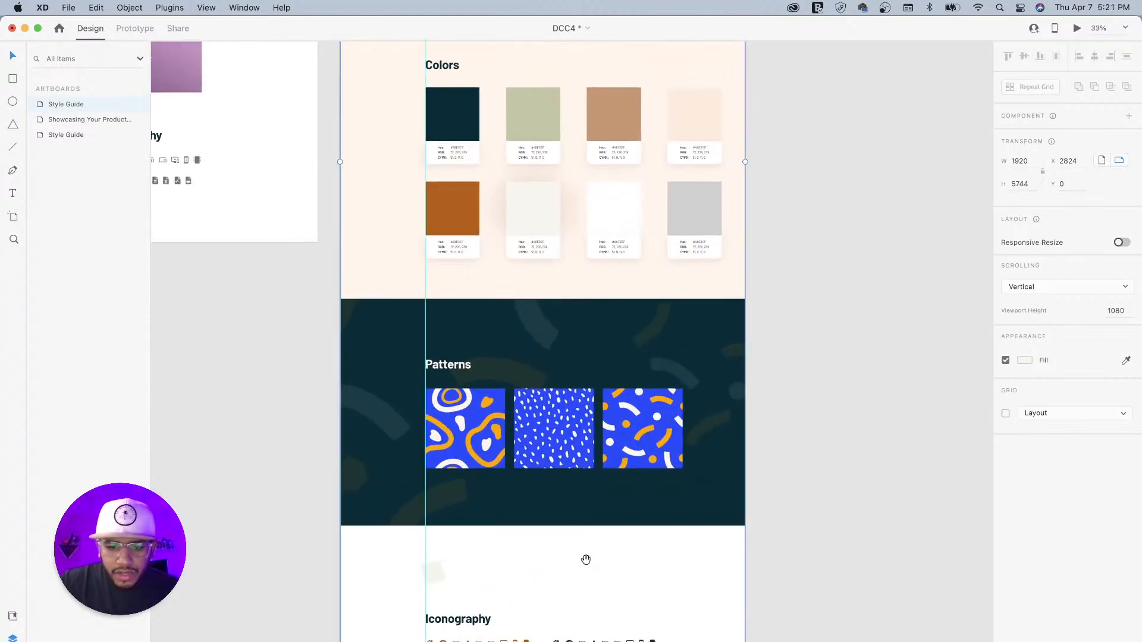
drag(586, 560, 609, 328)
key(super+1)
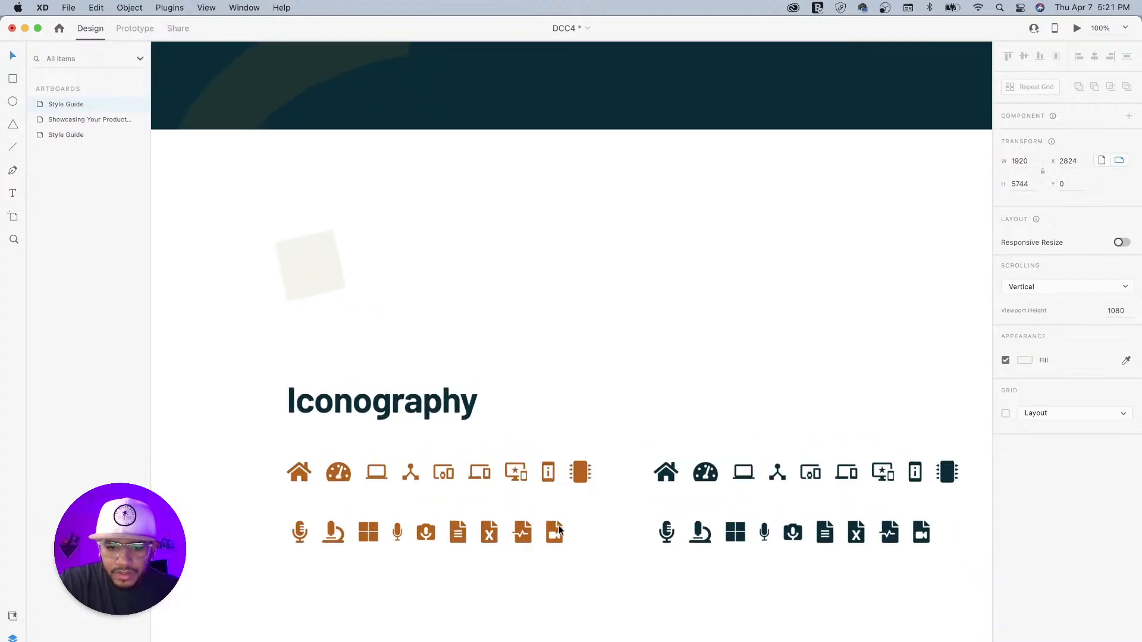
drag(686, 573, 626, 224)
drag(627, 470, 649, 452)
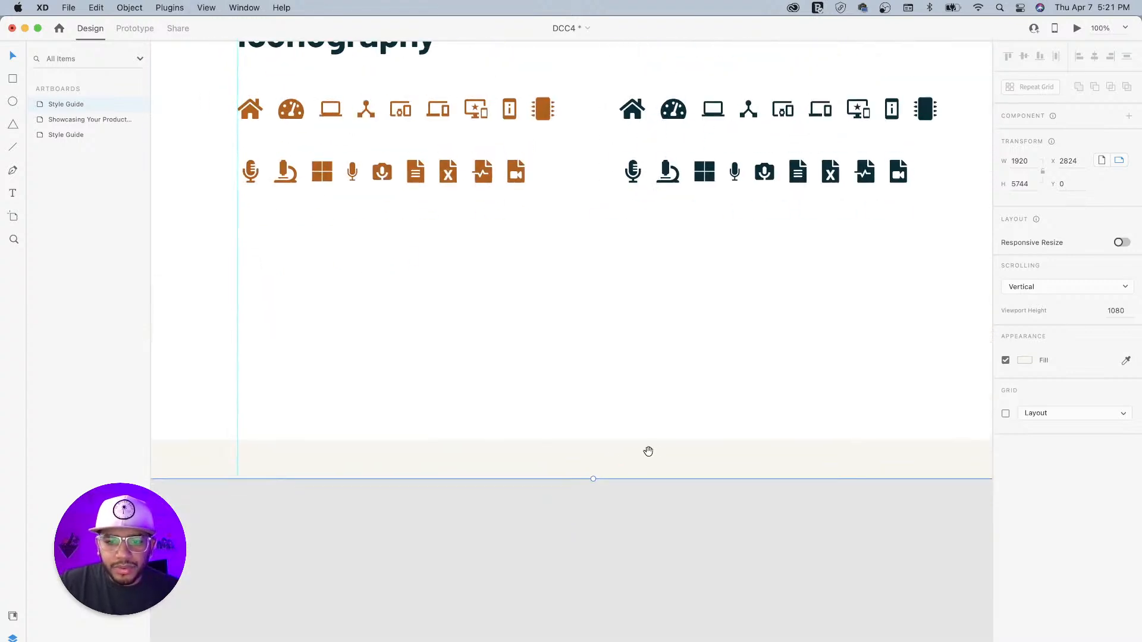
drag(593, 480, 597, 442)
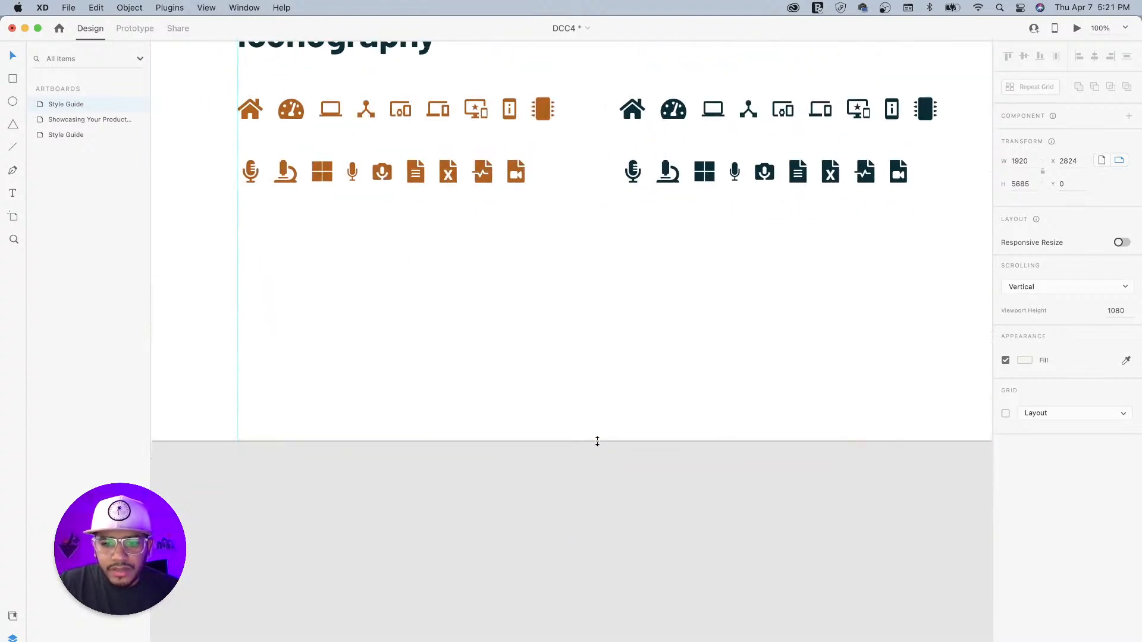
click(612, 526)
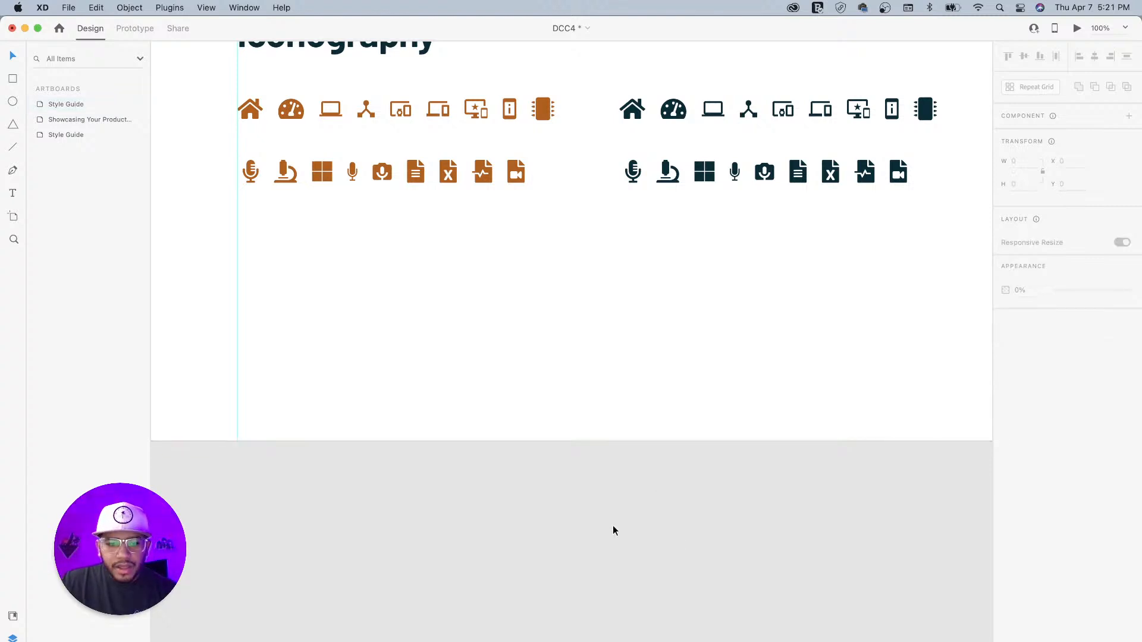
Step: Look over the complete style guide from the Iconography section up to the Main Logo header
key(super+minus)
key(super+minus)
key(super+minus)
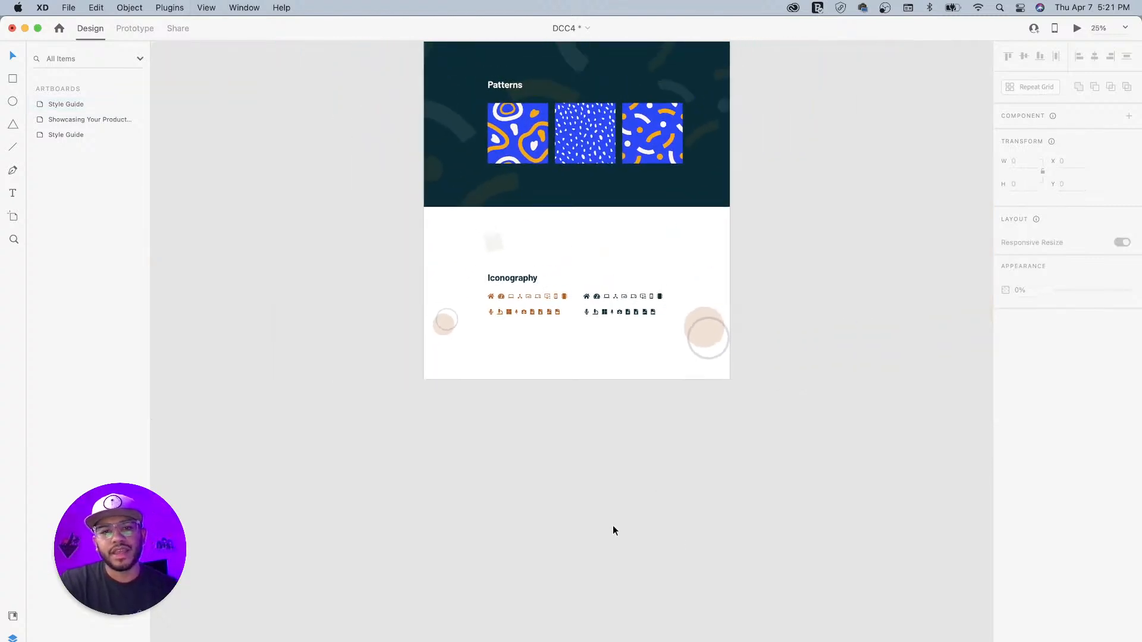
drag(620, 329, 631, 480)
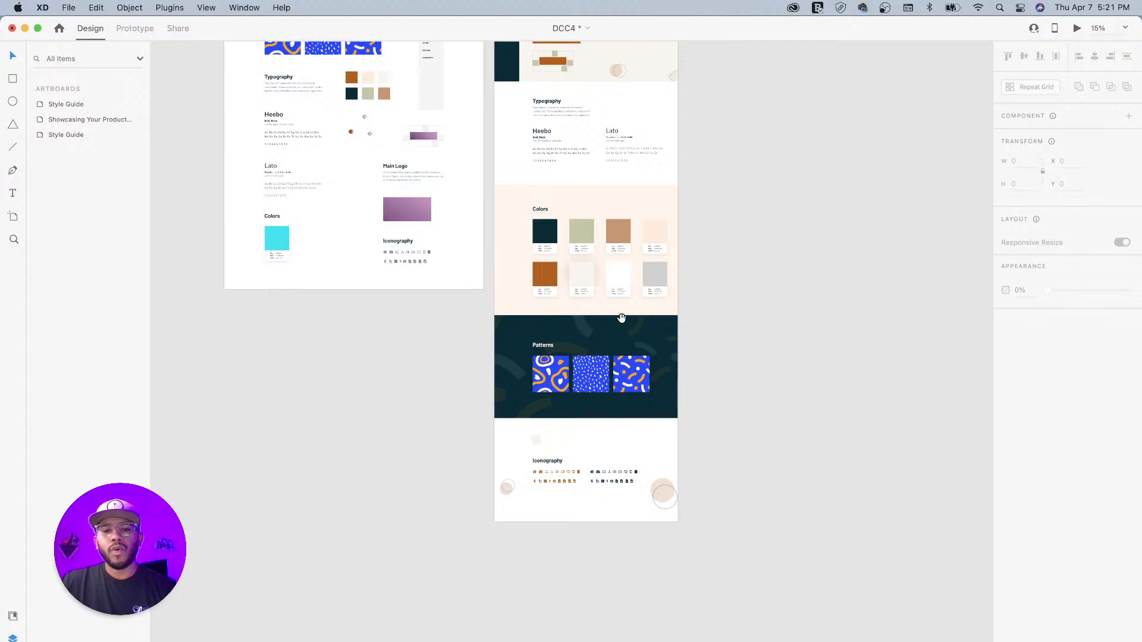
drag(621, 318, 632, 414)
drag(645, 348, 624, 418)
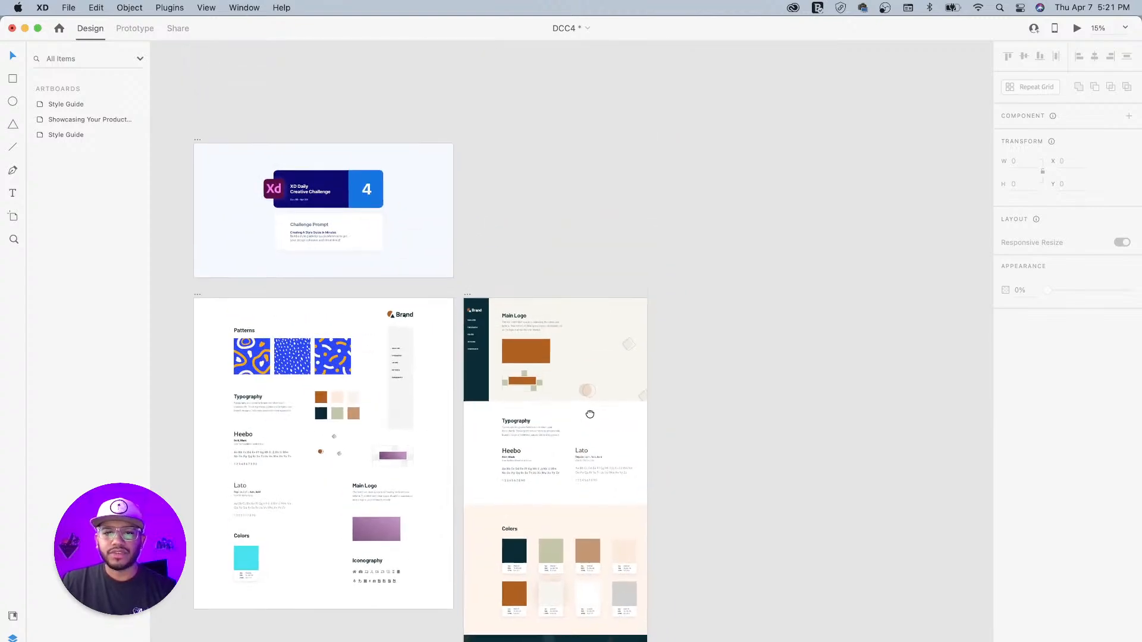
Step: Collapse the Iconography, Main Logo and Colors groups in the Style Guide artboard's layer list
click(539, 321)
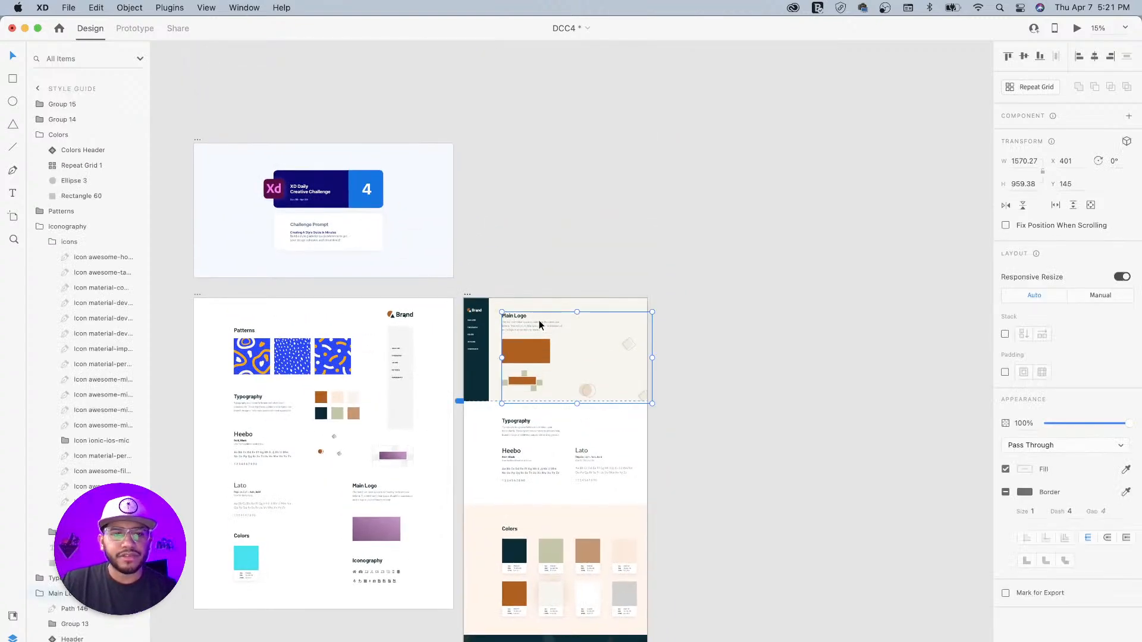
click(39, 227)
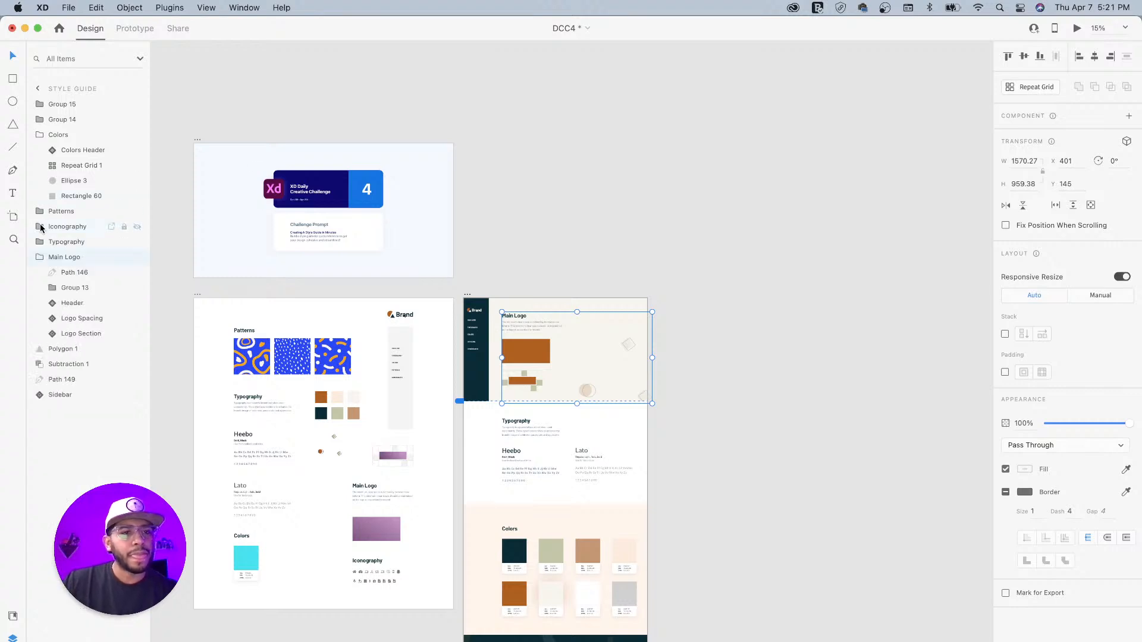
click(40, 257)
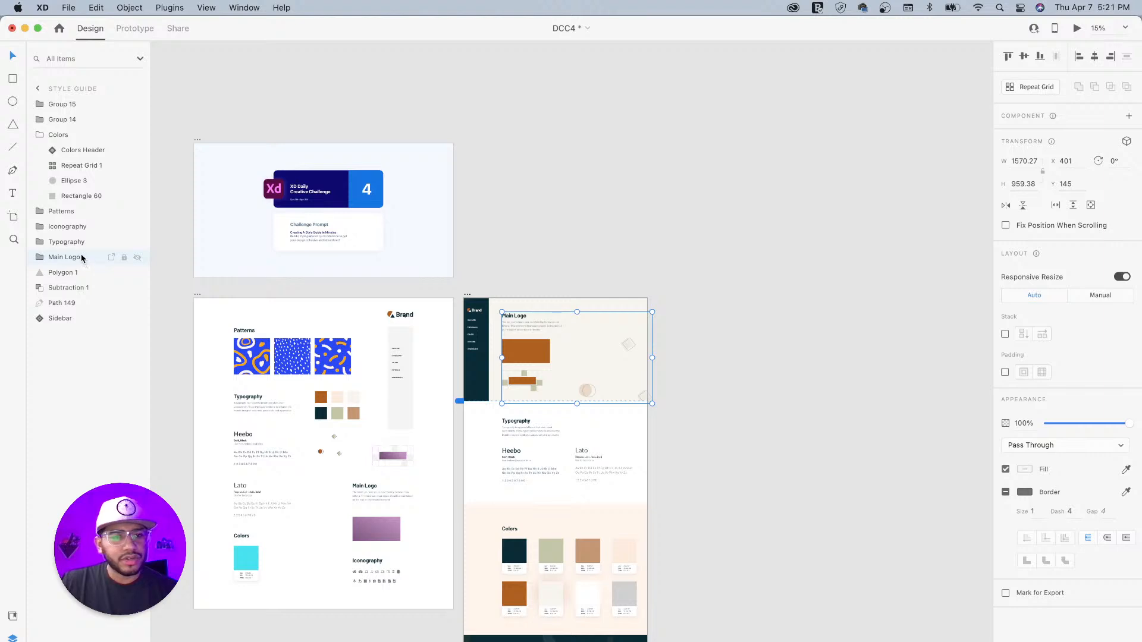
click(76, 242)
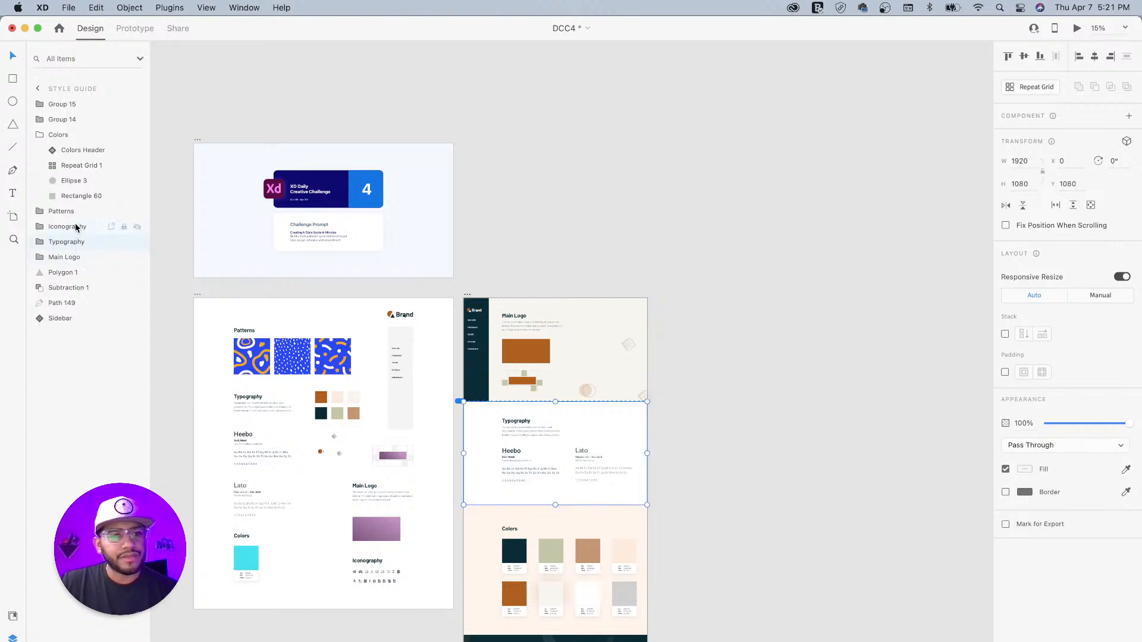
click(37, 136)
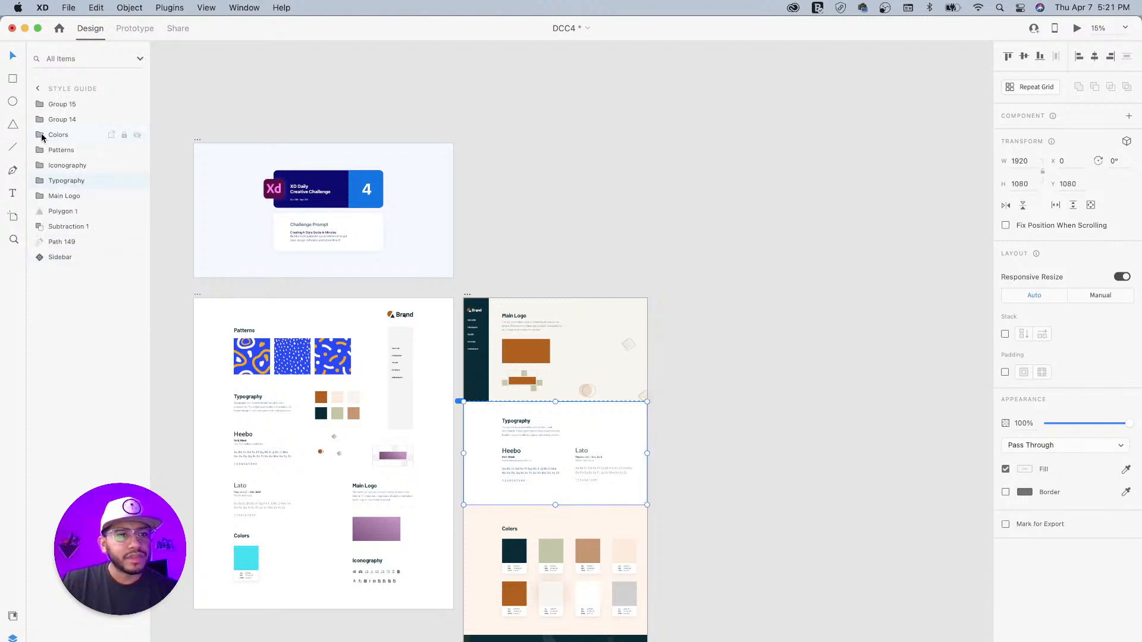
click(39, 135)
click(38, 135)
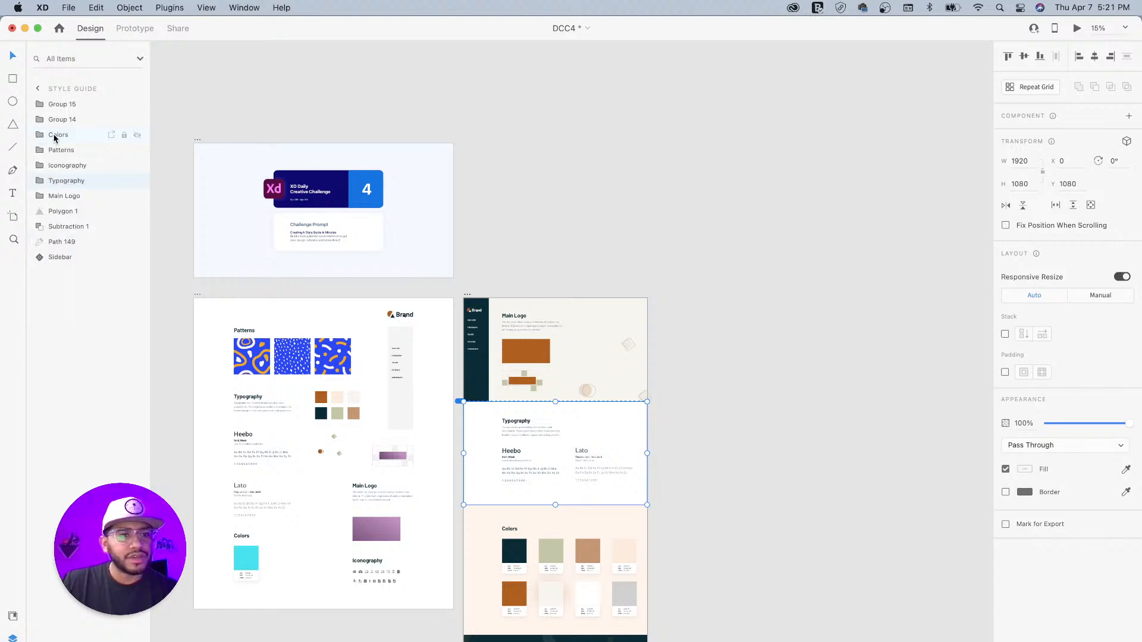
Step: Reorder the section layers so Colors sits directly above Typography and Patterns sits between Iconography and Colors
click(58, 138)
drag(57, 138, 42, 172)
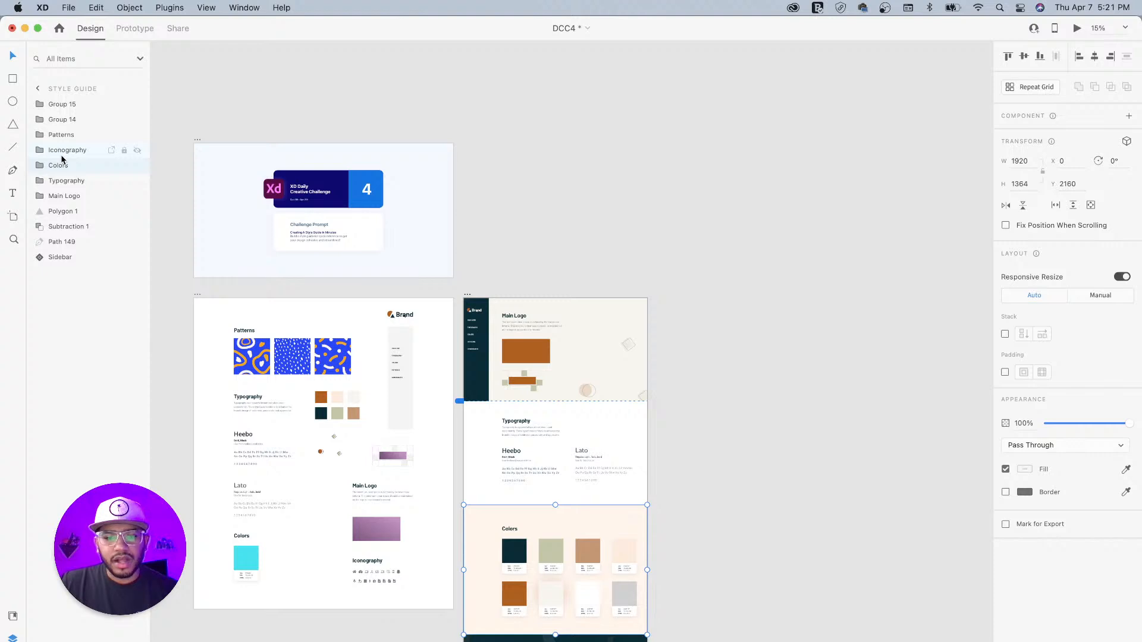
drag(59, 136, 43, 159)
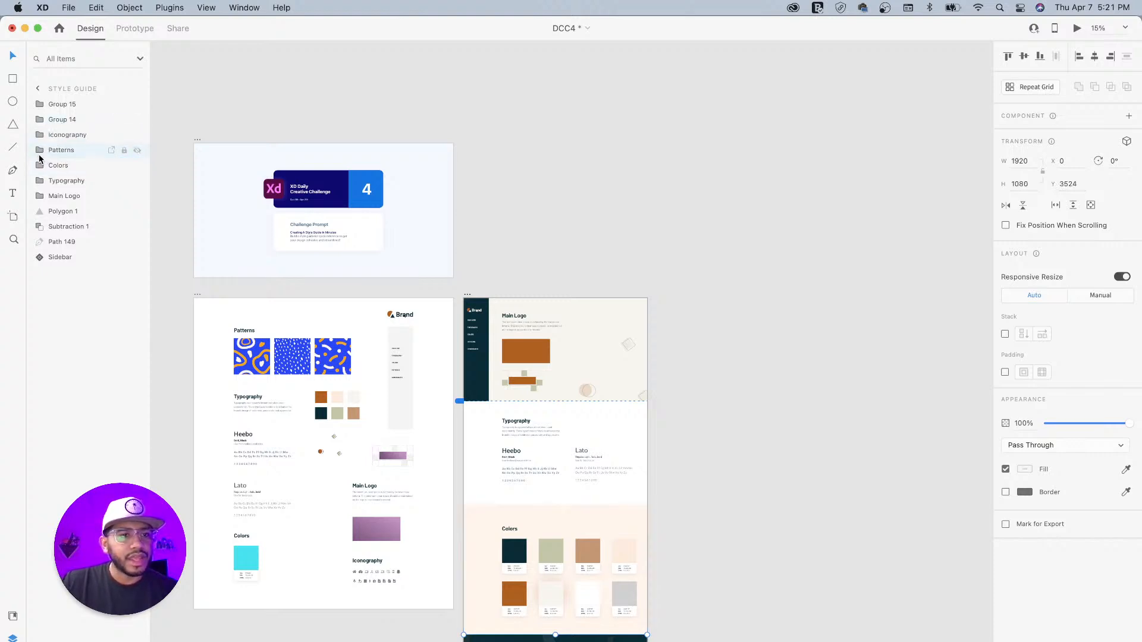
click(68, 138)
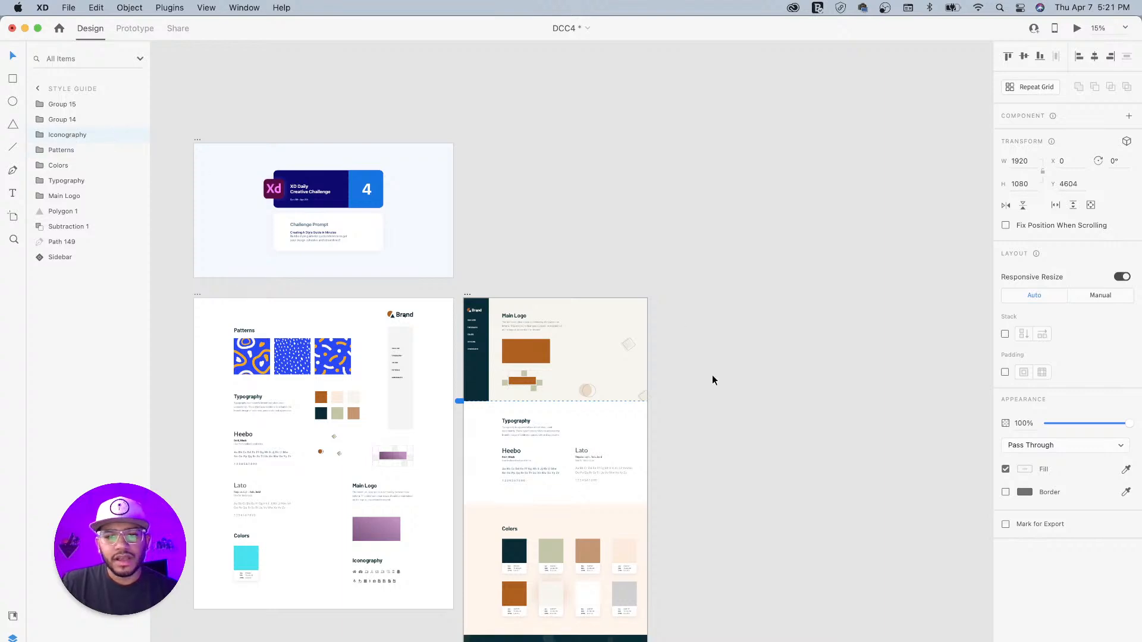
Step: Move the decorative shape groups Group 14 and Group 15 into the Iconography group, above its icons
scroll(605, 466, down, 5)
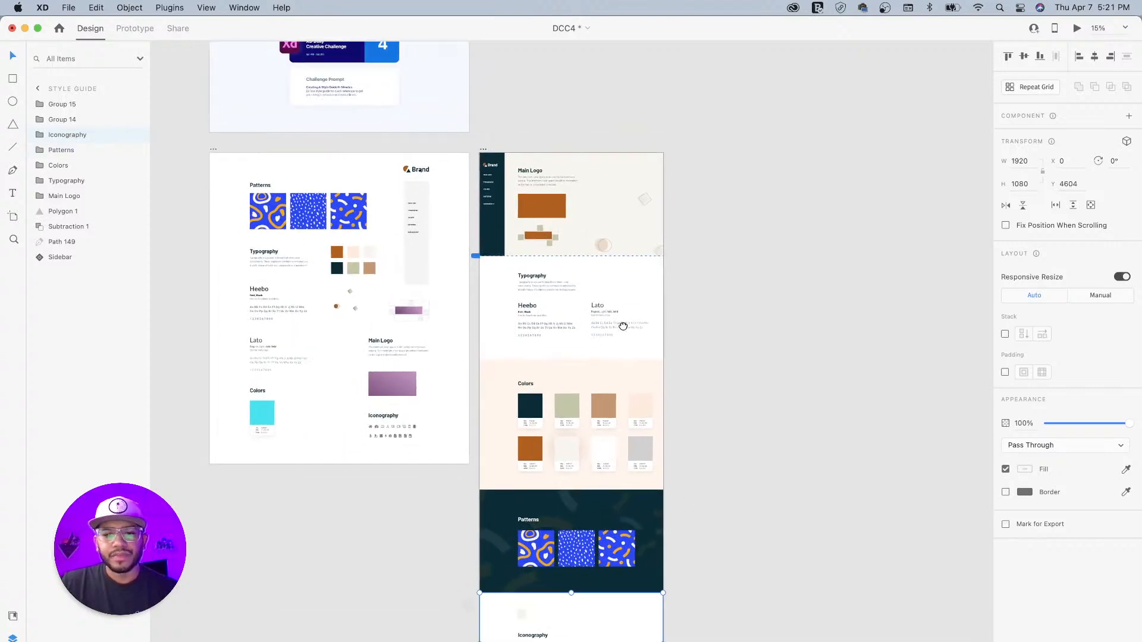
click(72, 120)
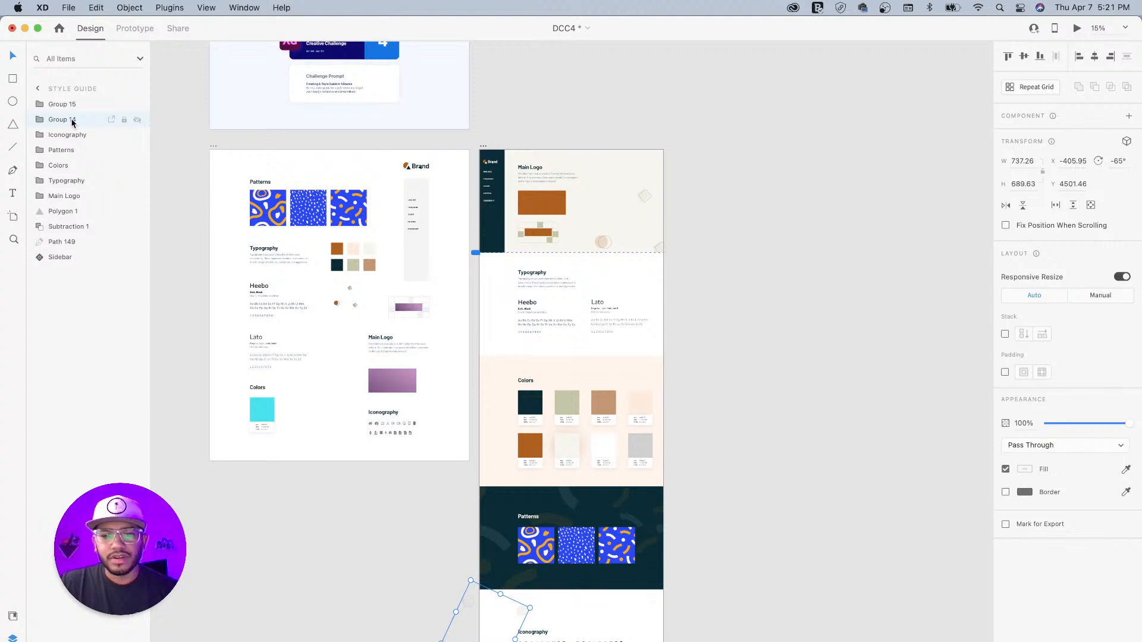
shift+click(72, 105)
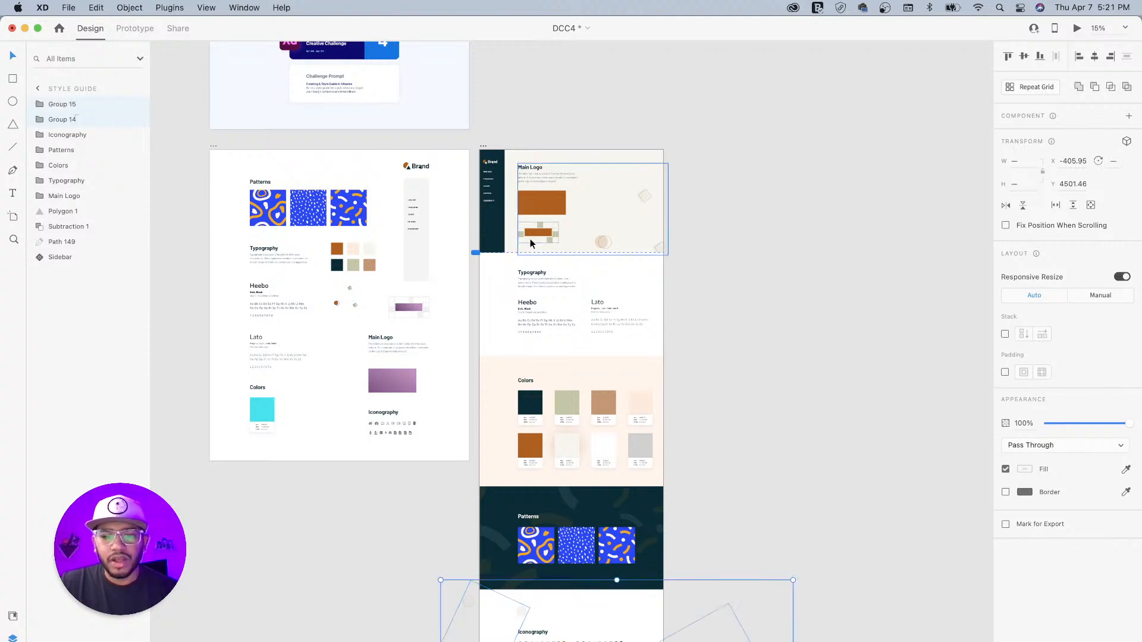
click(40, 135)
click(50, 150)
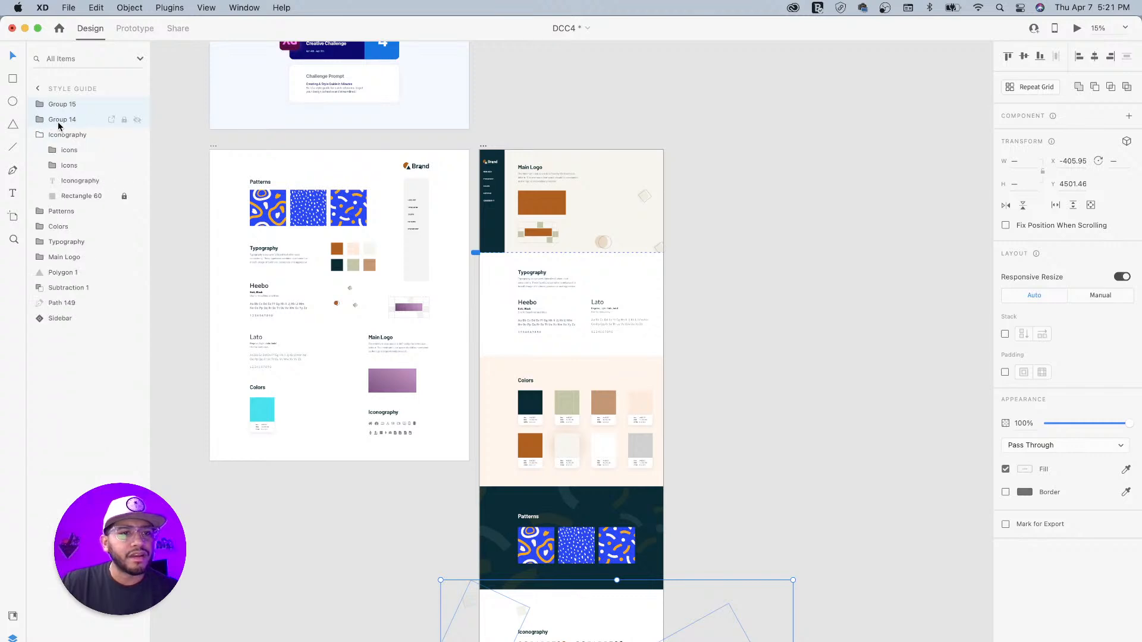
drag(47, 122, 71, 148)
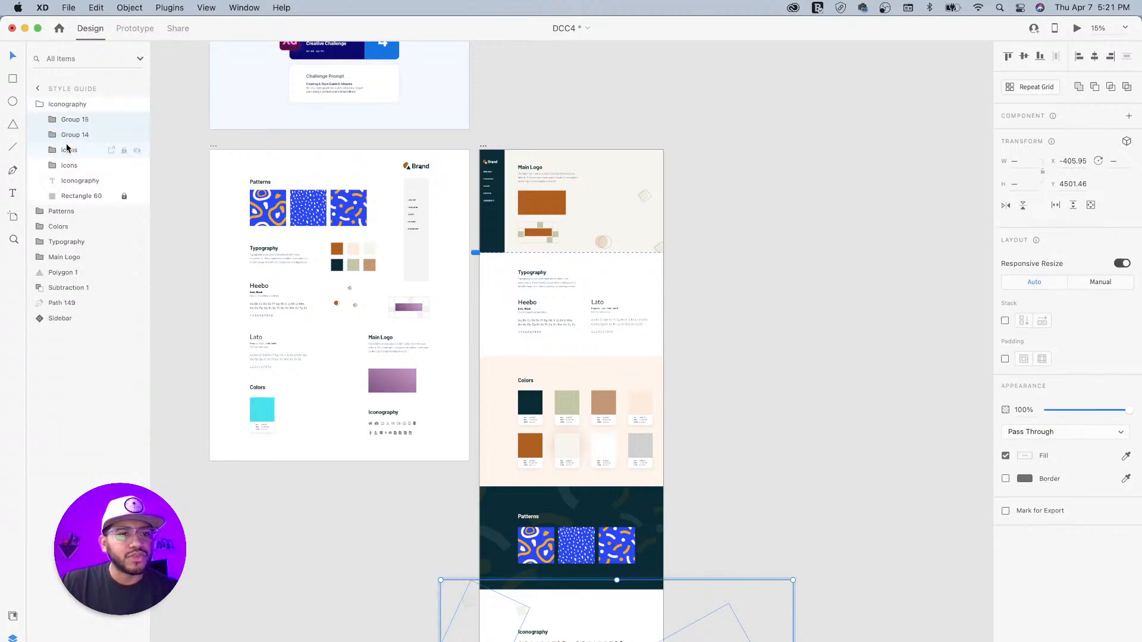
Step: Look over the complete style guide from the Iconography section up to the sidebar, and save the document
click(714, 500)
drag(711, 509, 717, 285)
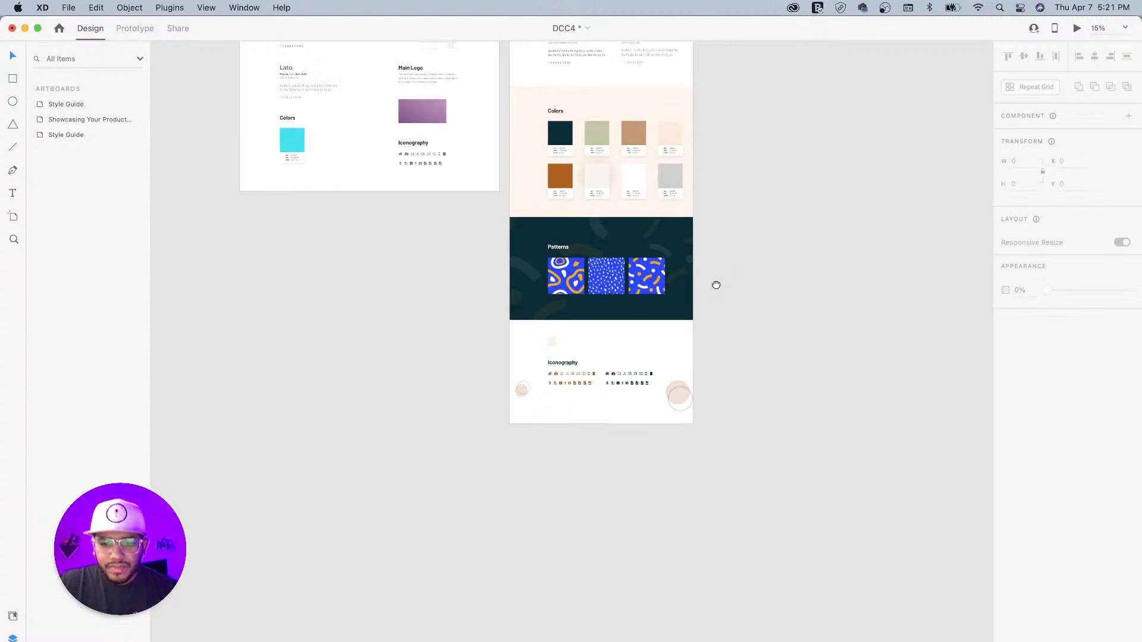
scroll(700, 245, up, 10)
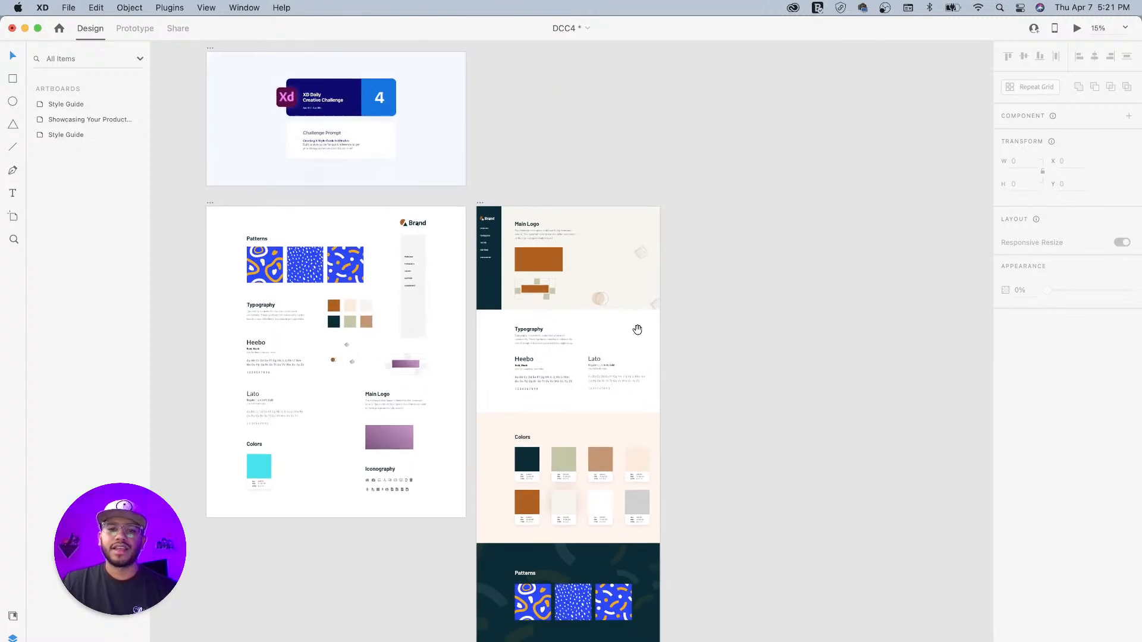
scroll(659, 307, up, 5)
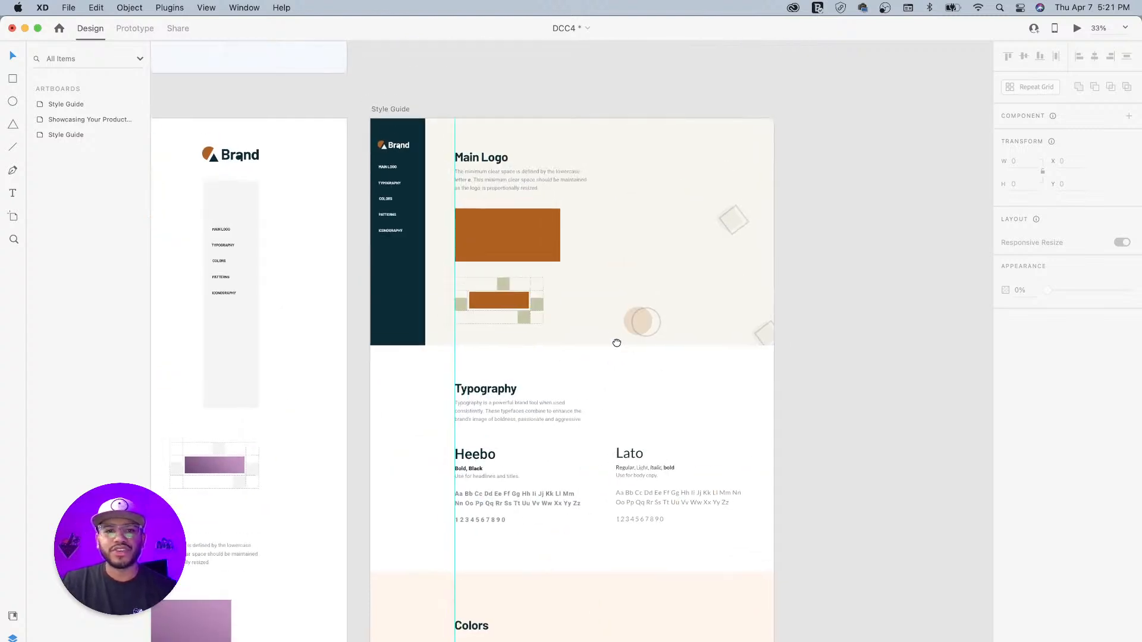
scroll(734, 254, up, 5)
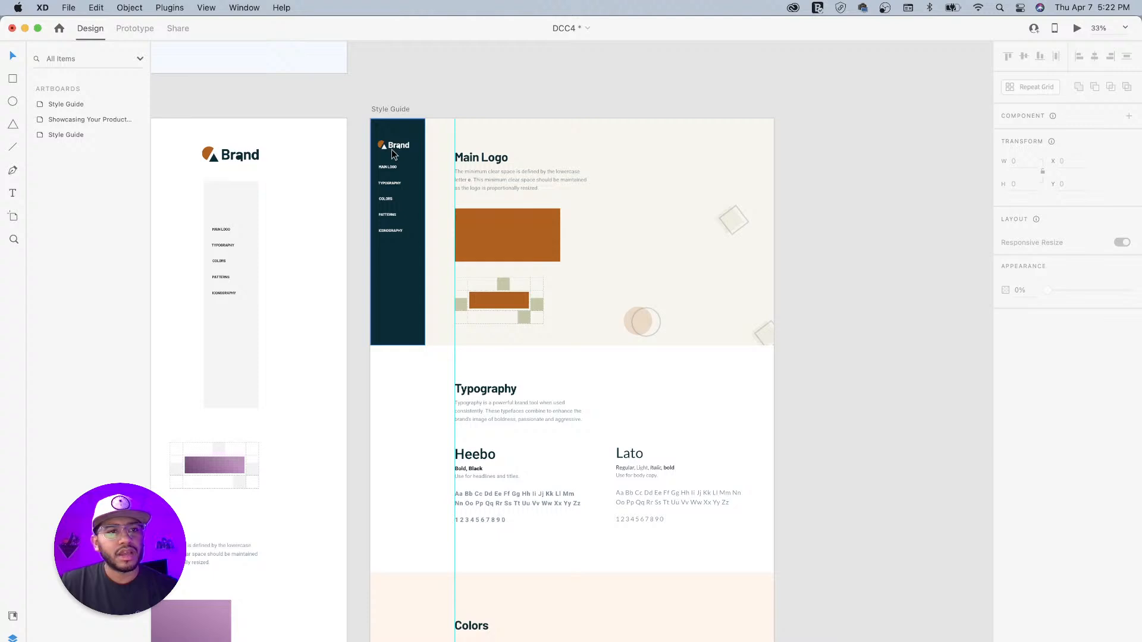
key(super+s)
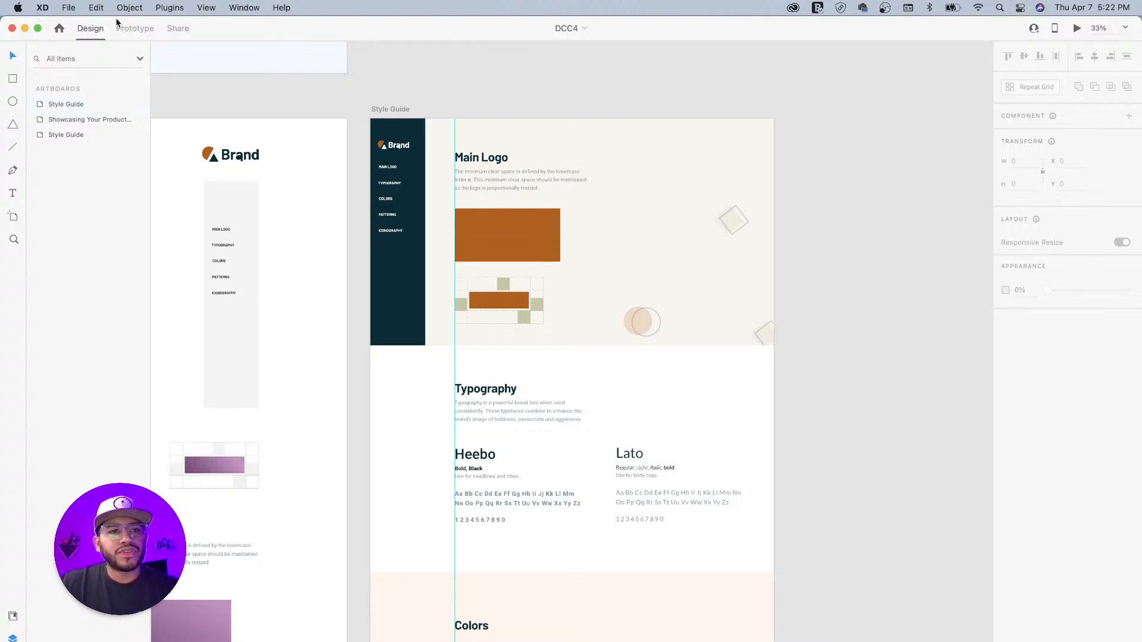
Step: Switch to prototyping and give the sidebar's Main Logo link a Scroll To action with the Main Logo layer as destination
click(135, 28)
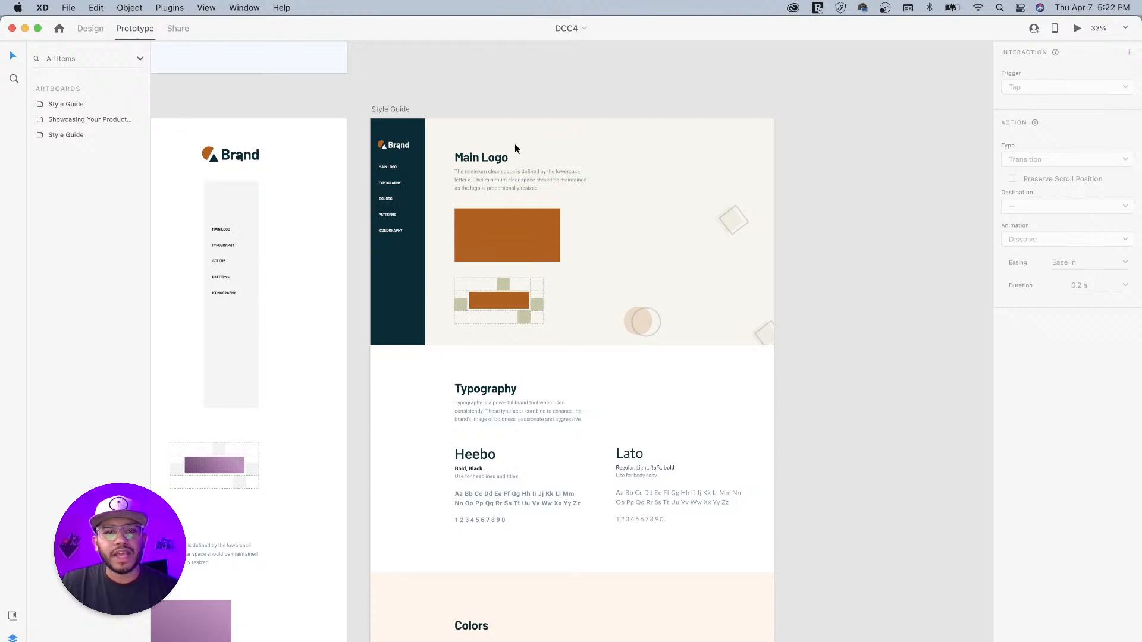
key(super+equal)
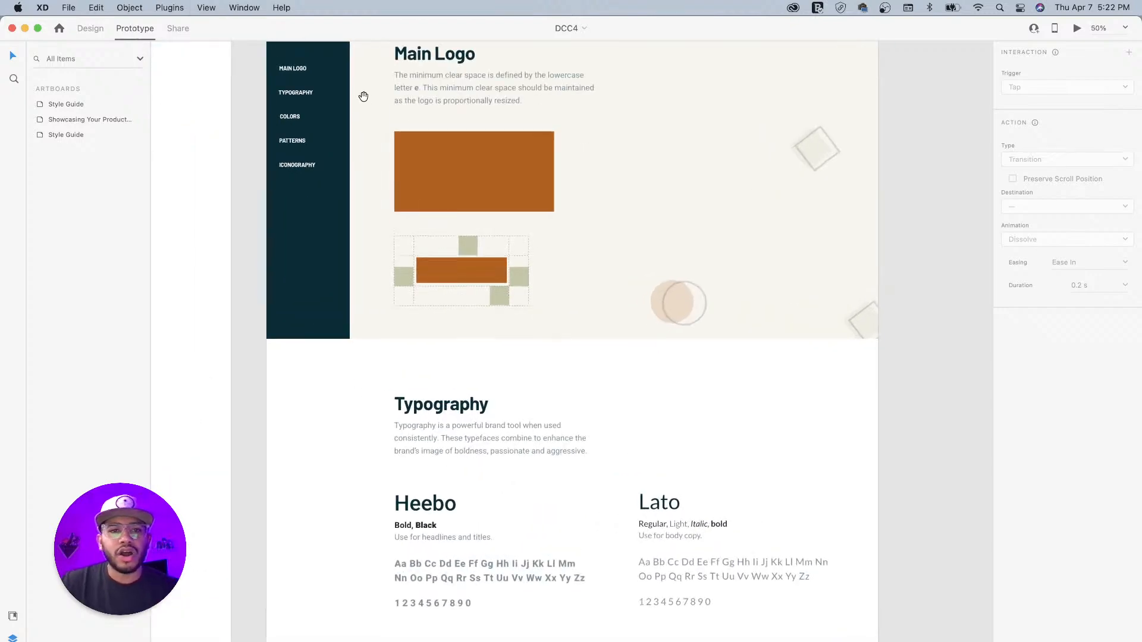
drag(363, 96, 437, 246)
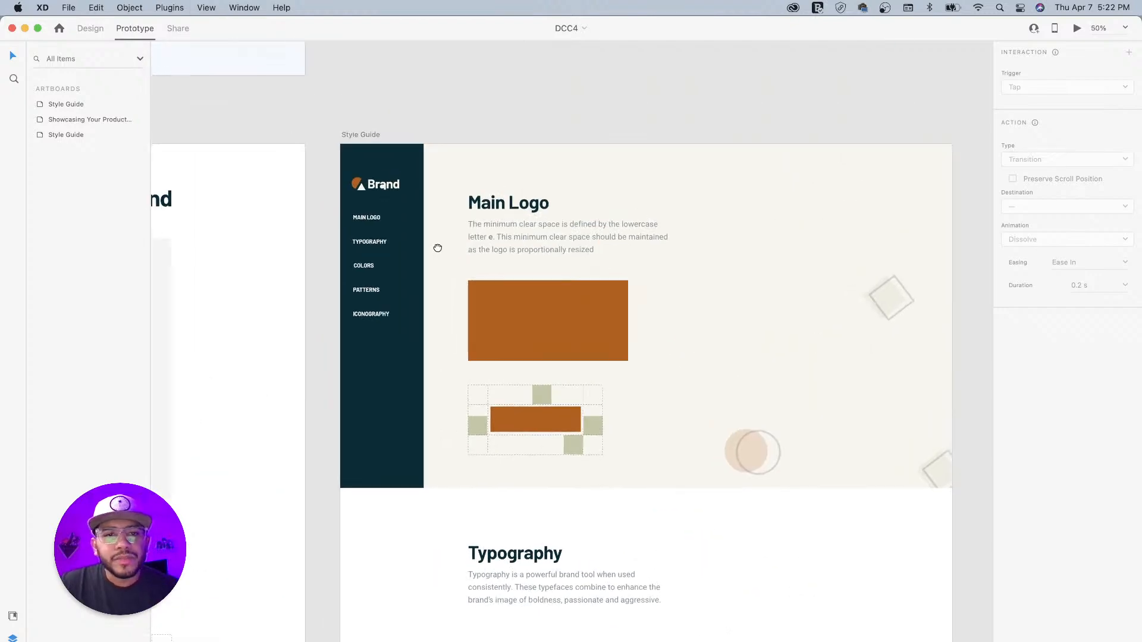
click(374, 221)
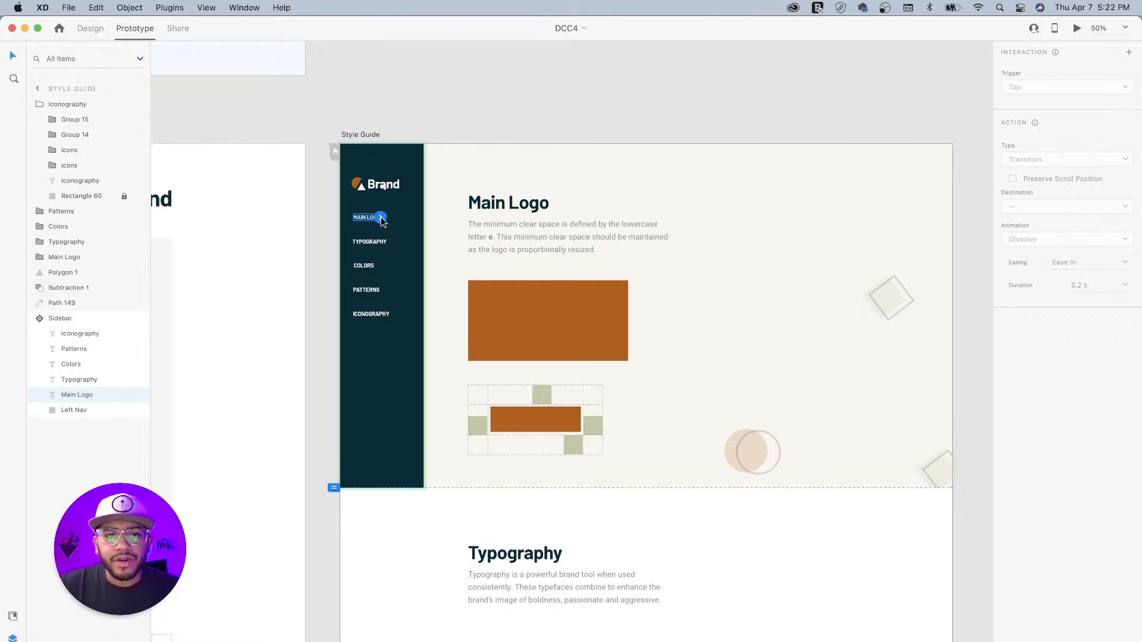
click(381, 216)
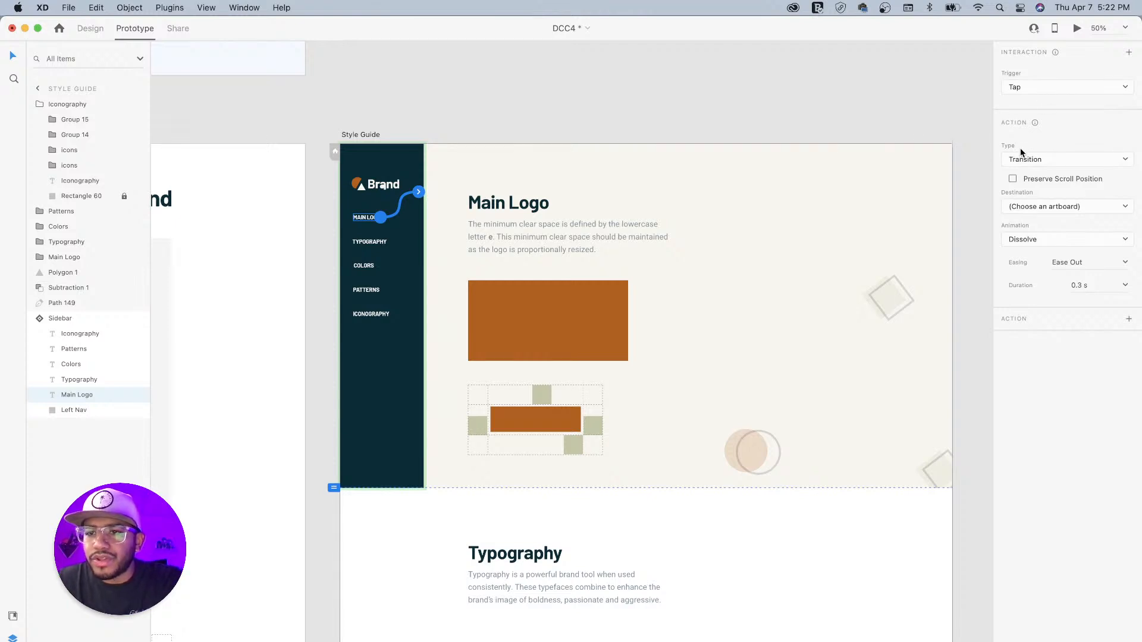
click(1058, 159)
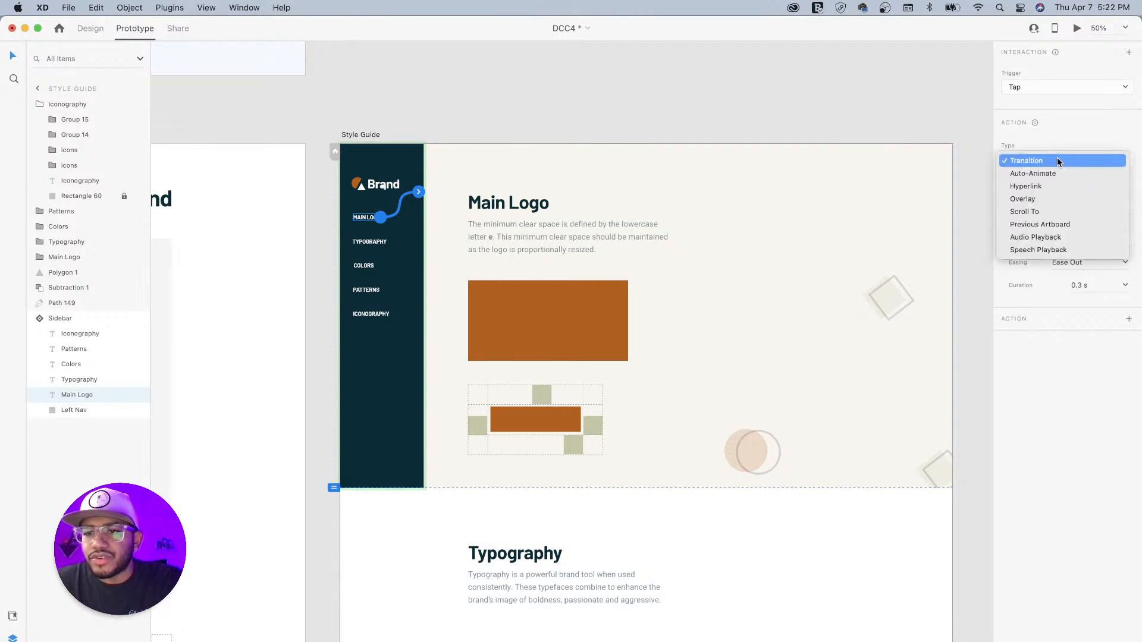
click(1040, 213)
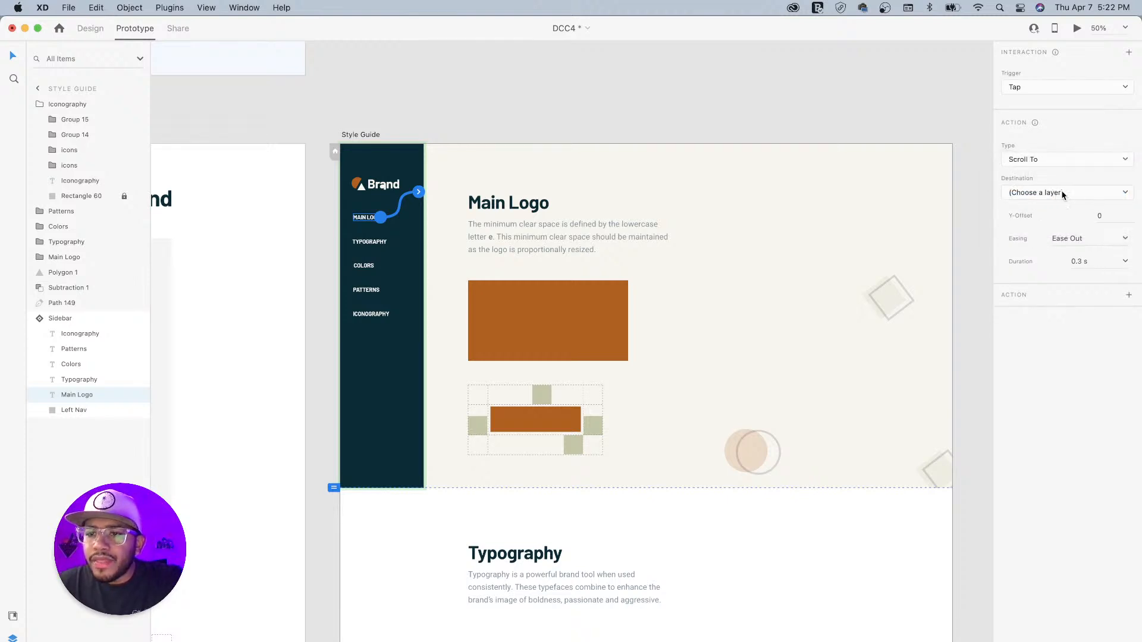
click(1062, 194)
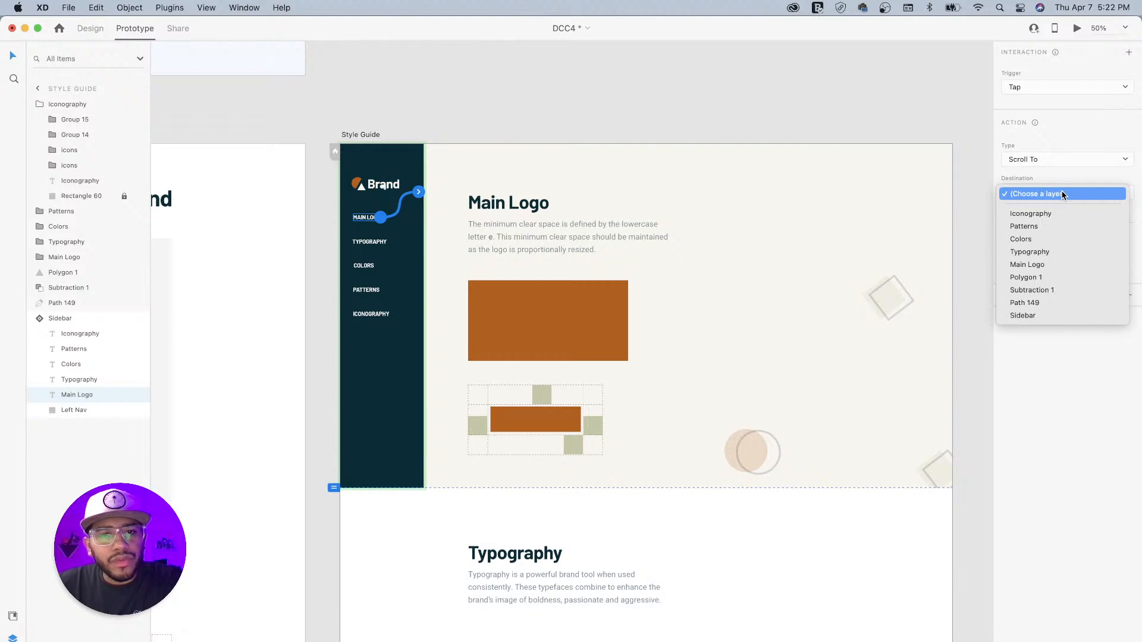
click(1035, 266)
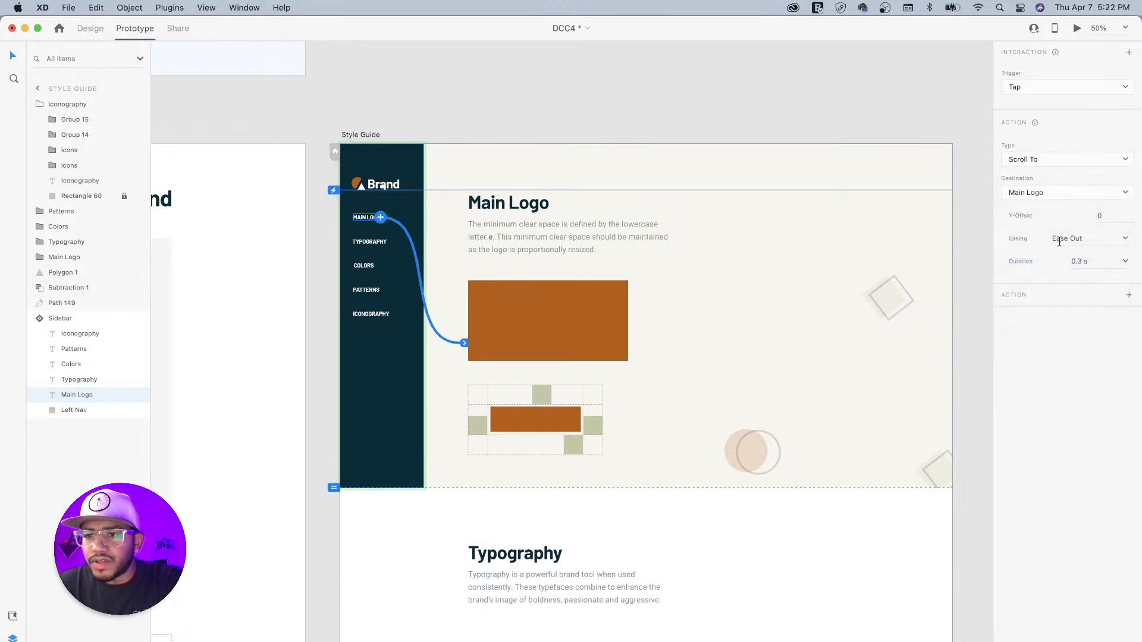
Step: Set the Main Logo link's scroll easing to Ease In-Out and its duration to 0.8 s
click(1126, 239)
click(1087, 284)
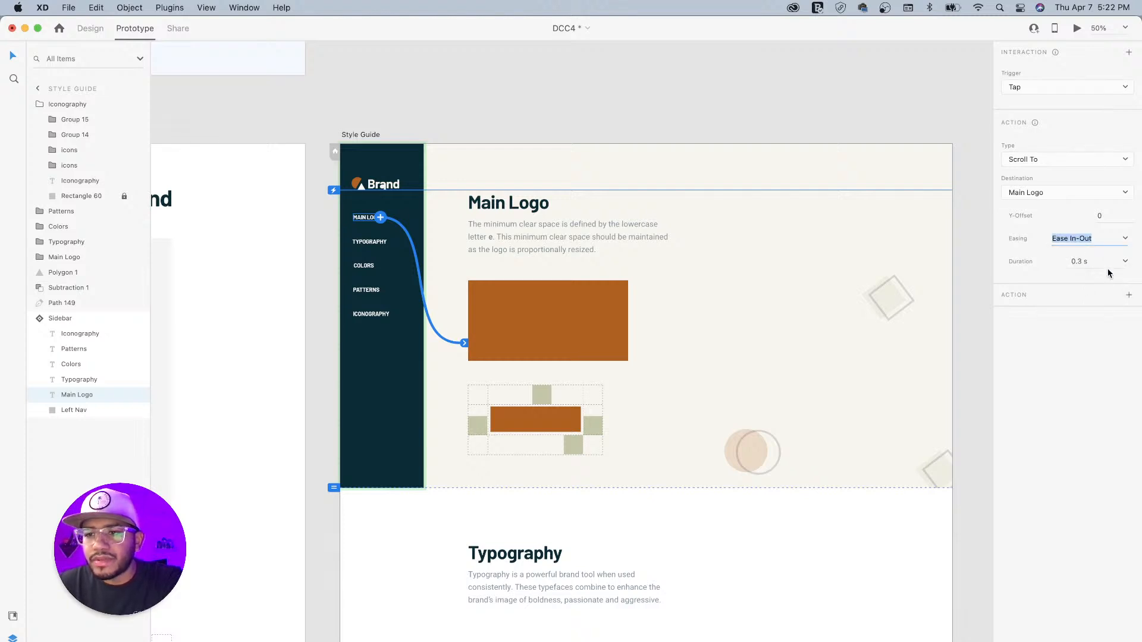
click(1123, 263)
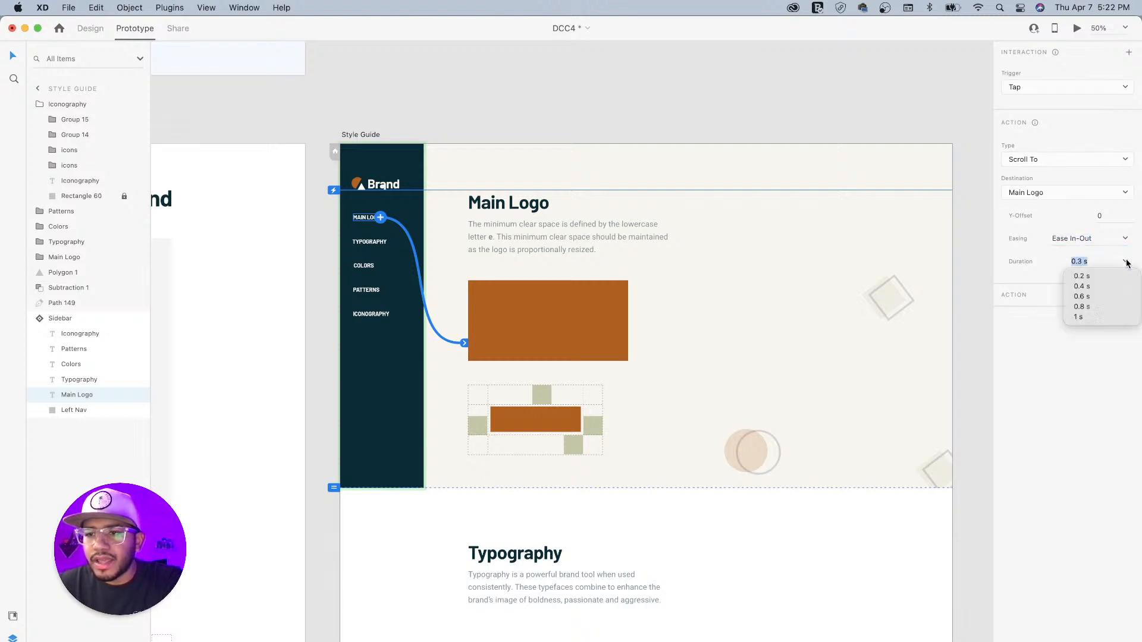
click(1086, 310)
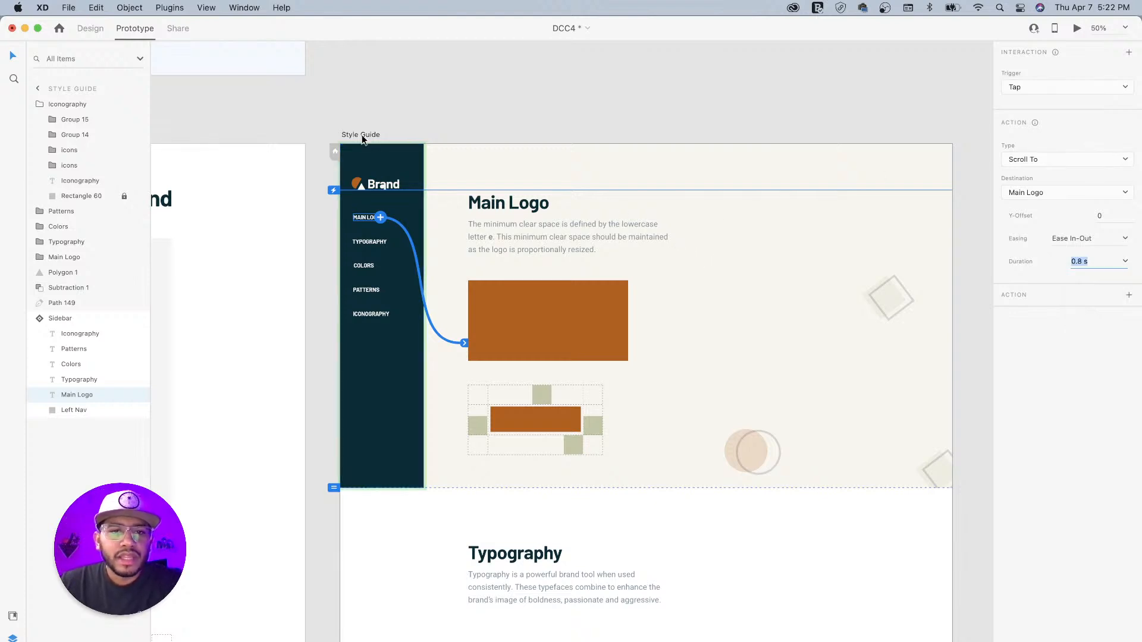
Step: Add a Scroll To interaction to the sidebar's Typography link with the Typography layer as destination
click(380, 246)
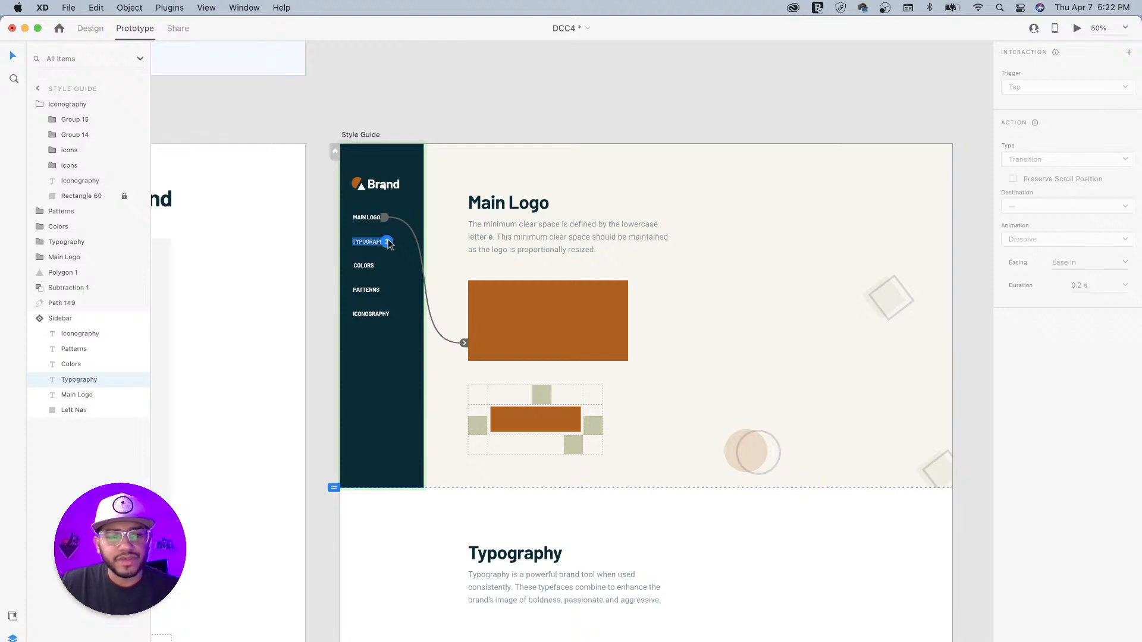
drag(387, 241, 424, 216)
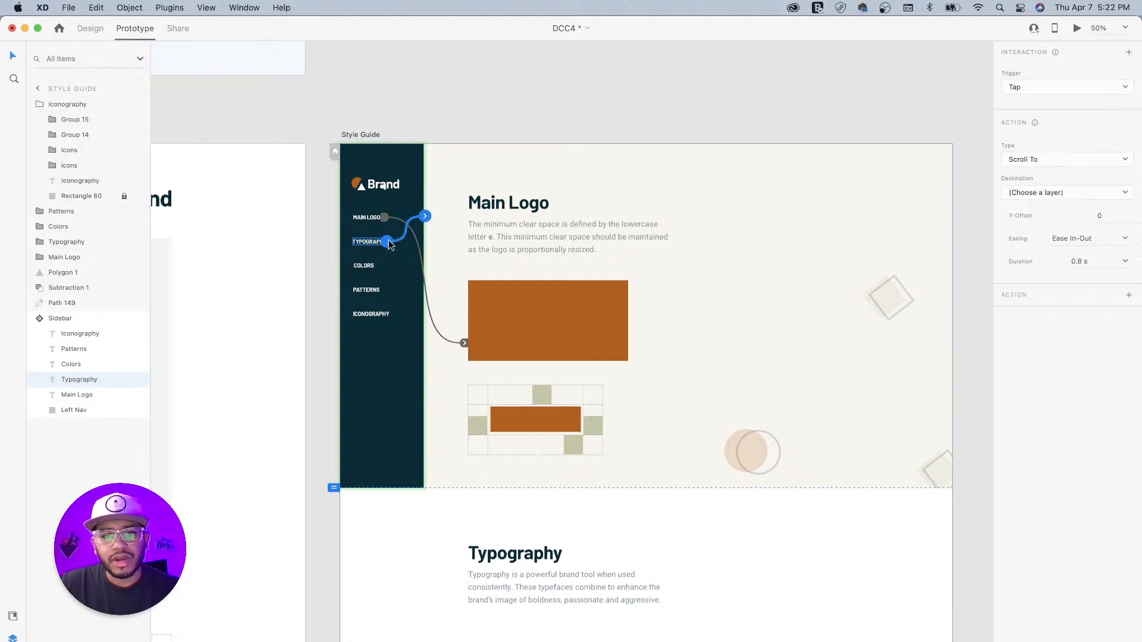
click(1057, 195)
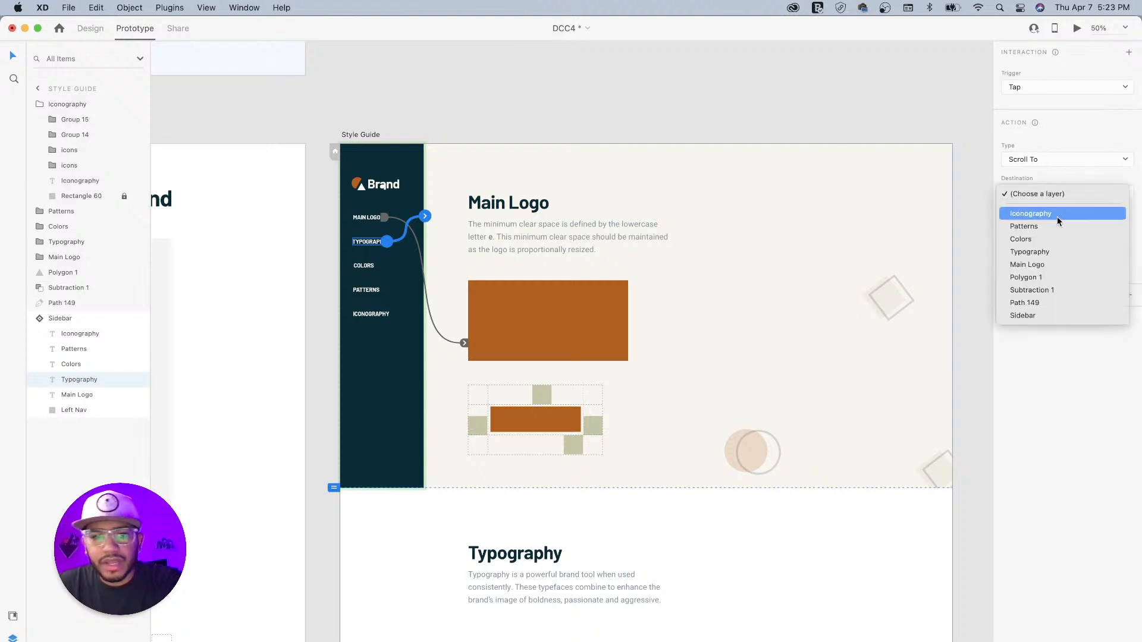
click(1042, 252)
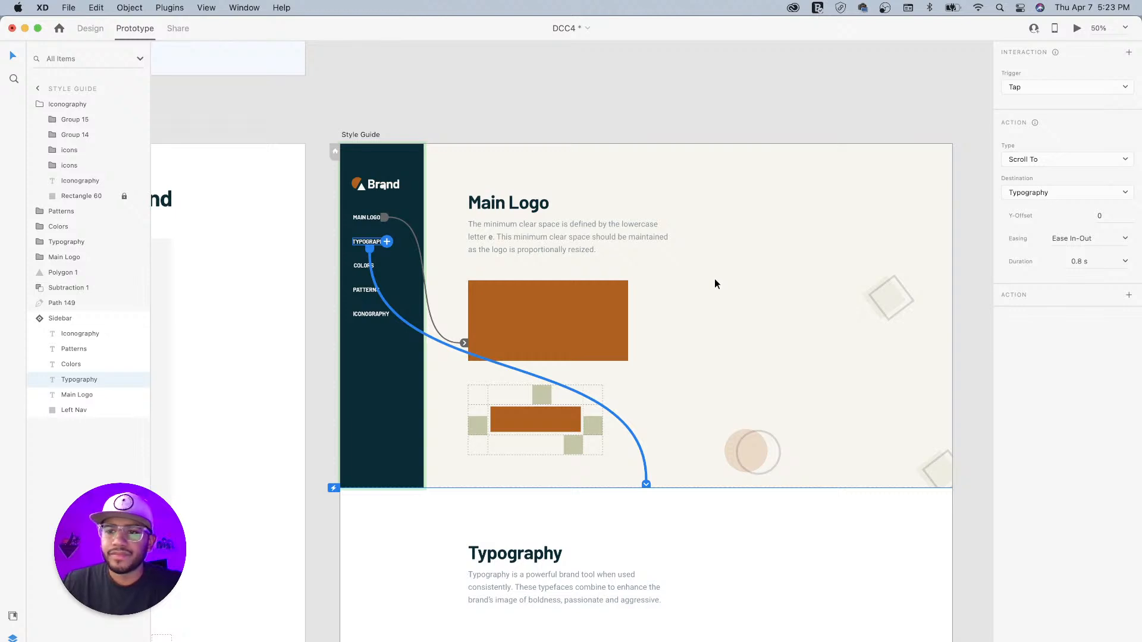
Step: Add a Scroll To interaction to the sidebar's Colors link with the Colors layer as destination
click(361, 268)
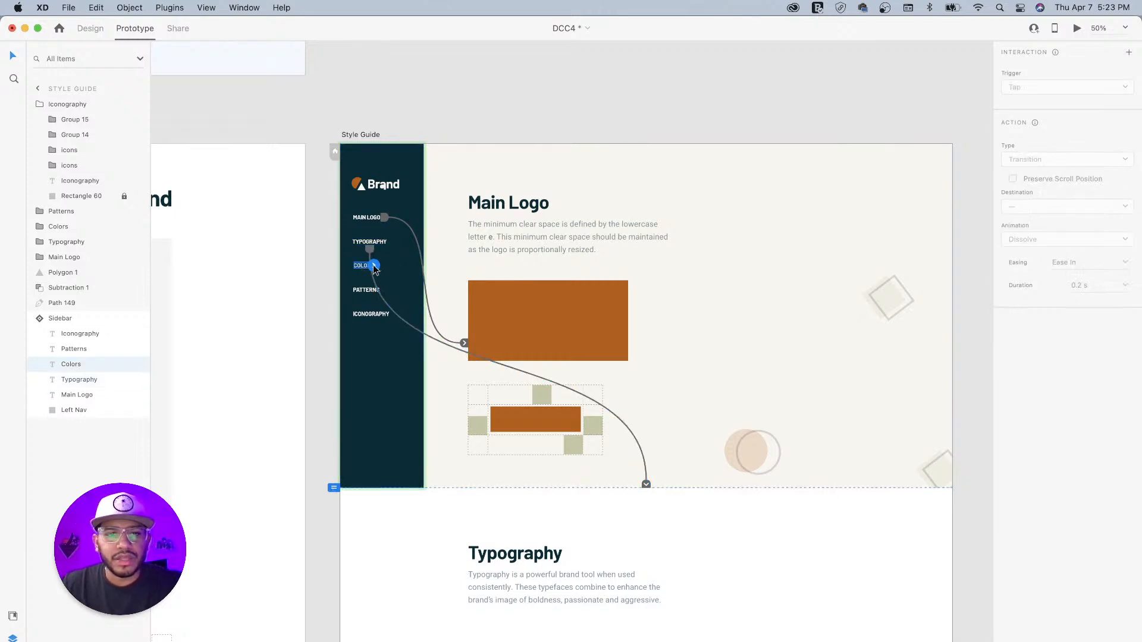
drag(374, 266, 412, 240)
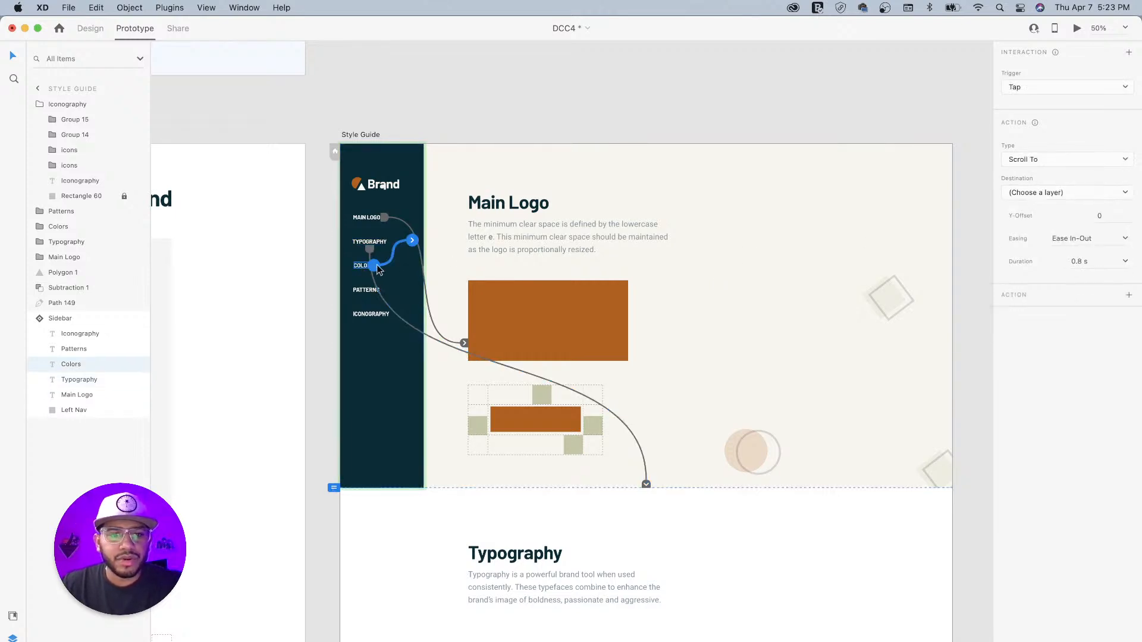
click(1050, 193)
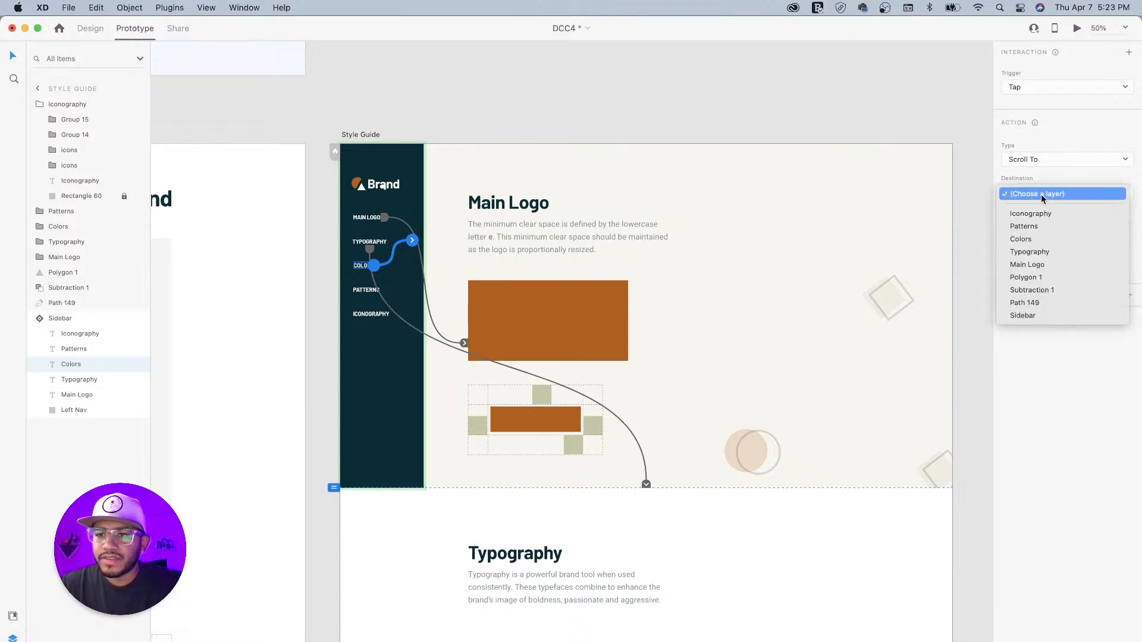
click(1036, 240)
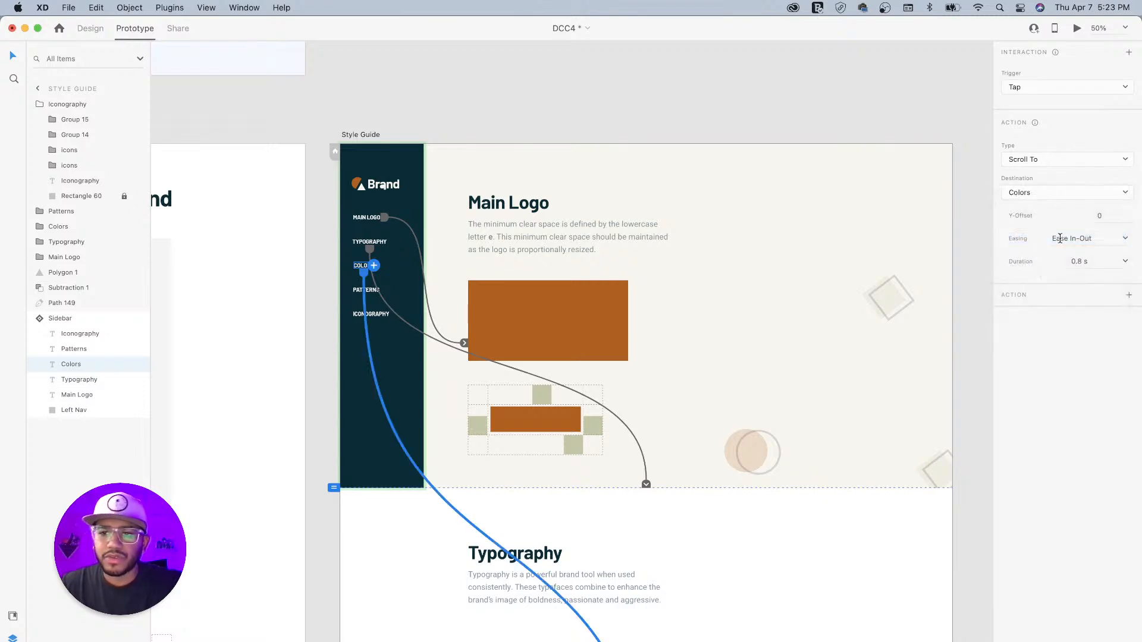
Step: Give the sidebar's Patterns link a Scroll To interaction with the Patterns layer as destination
click(373, 291)
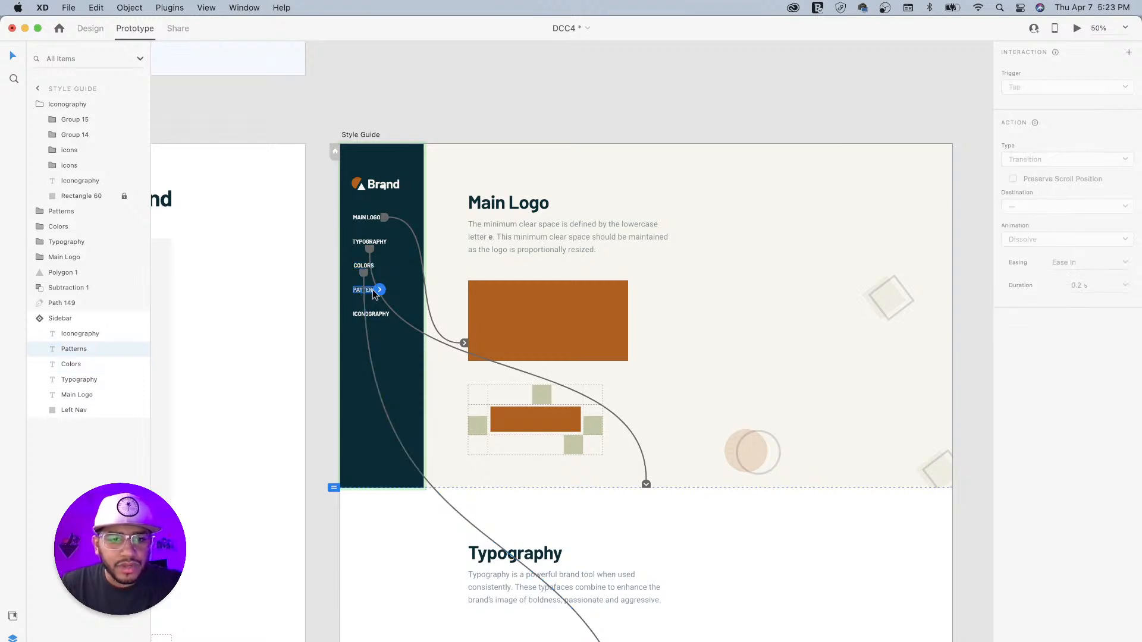
drag(381, 290, 418, 264)
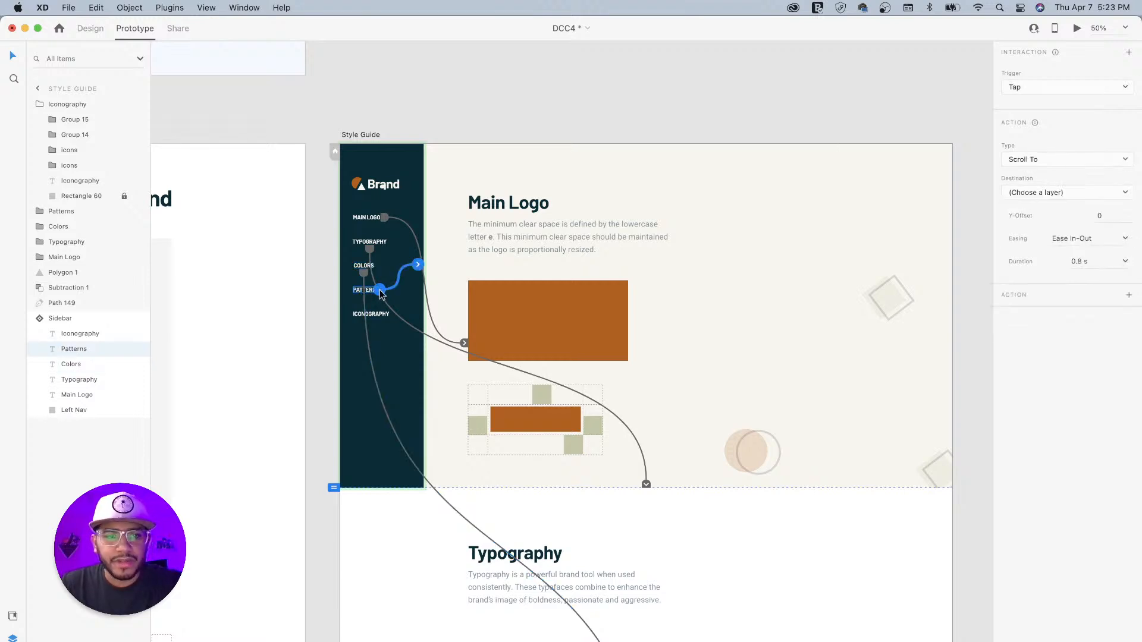
click(1074, 191)
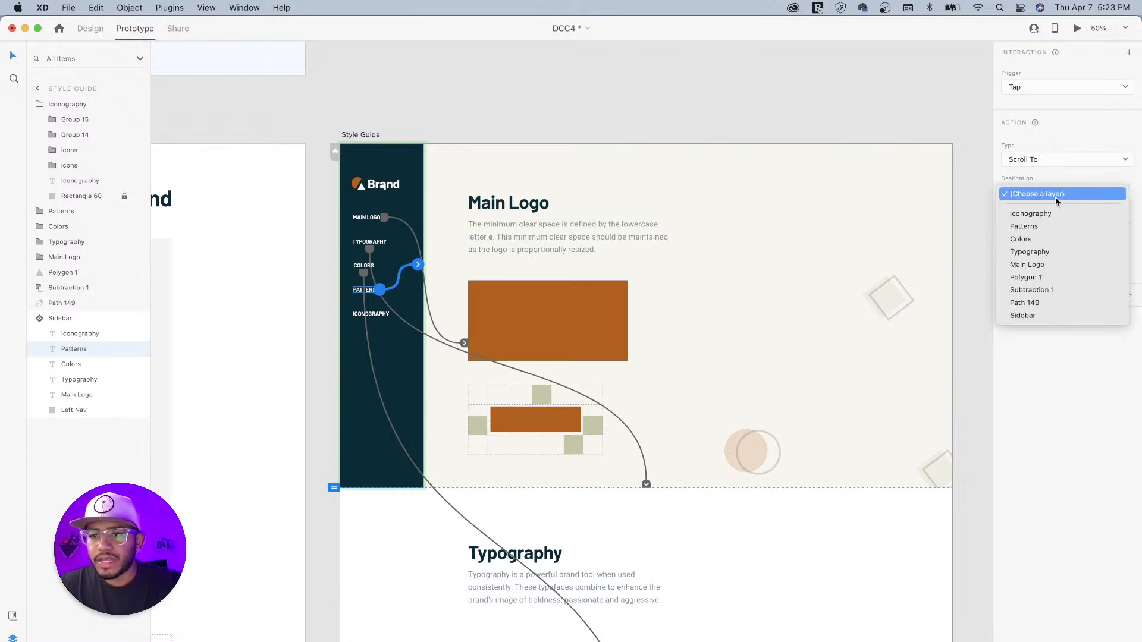
click(1027, 226)
Step: Link the sidebar's Iconography text to the Iconography layer with a Scroll To interaction
click(374, 315)
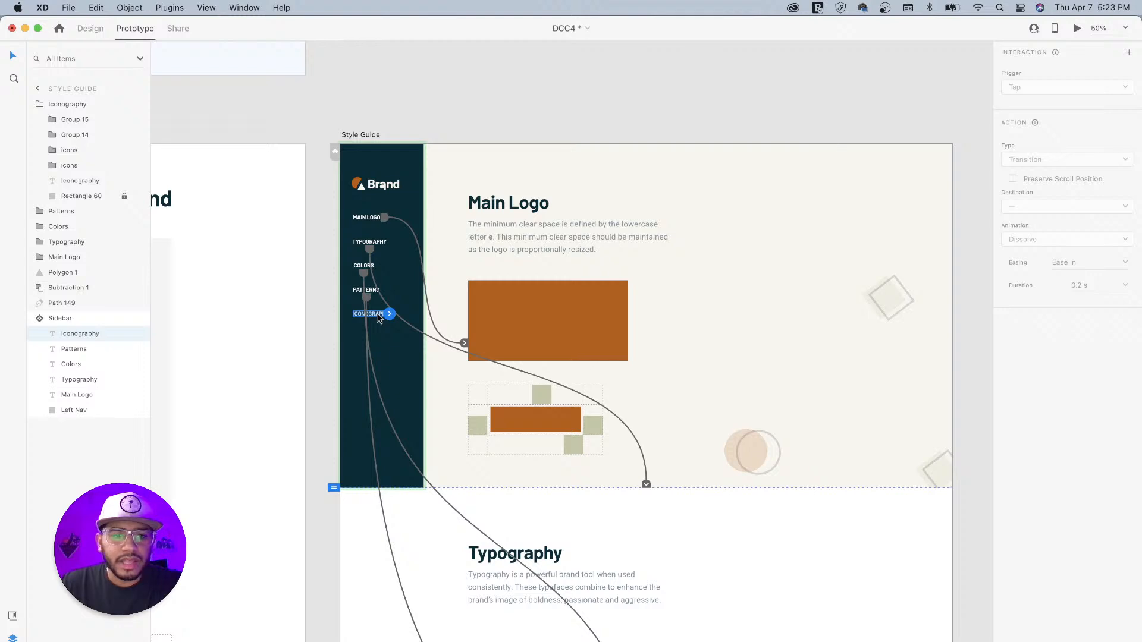
click(389, 314)
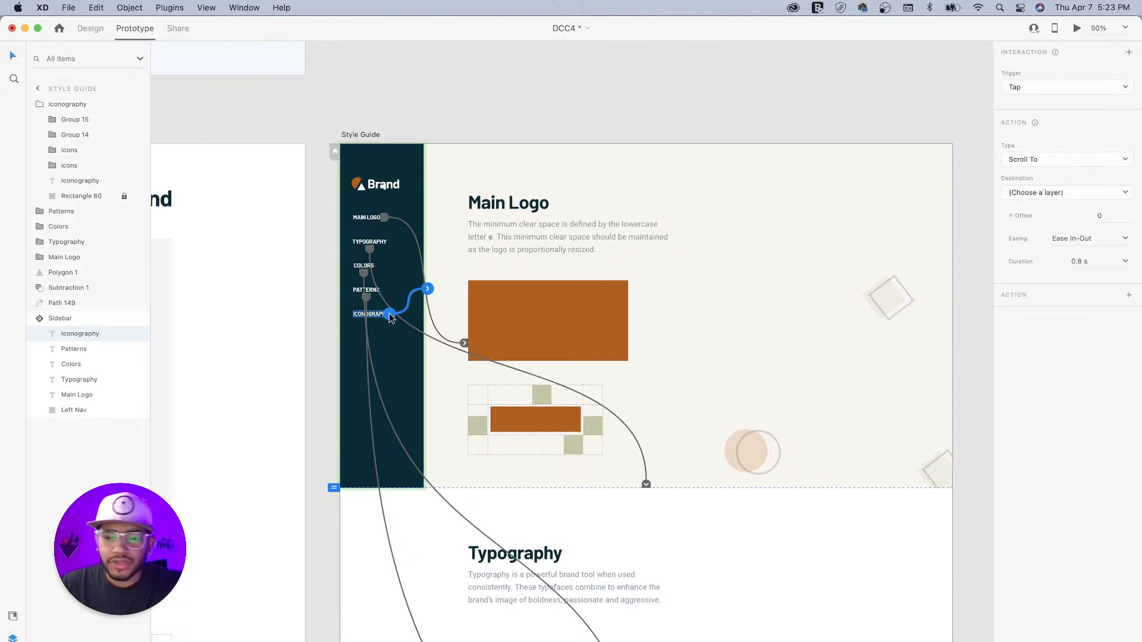
click(1044, 193)
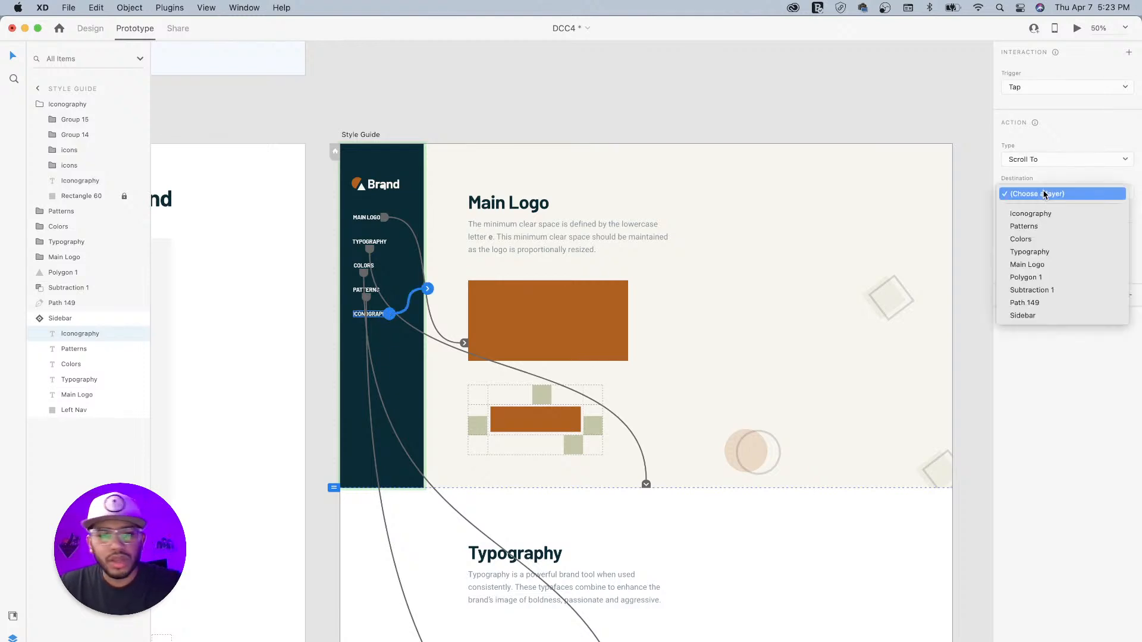
click(1035, 214)
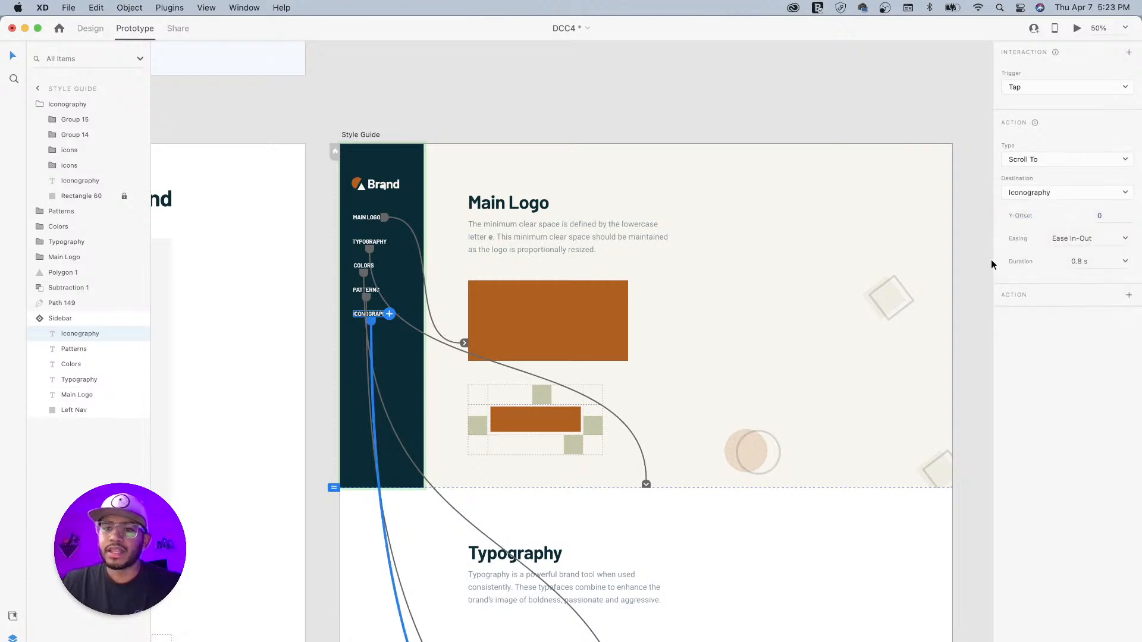
Step: Preview the Style Guide artboard, test the sidebar's Typography link, return to the top and close the preview
click(367, 136)
scroll(368, 133, up, 1)
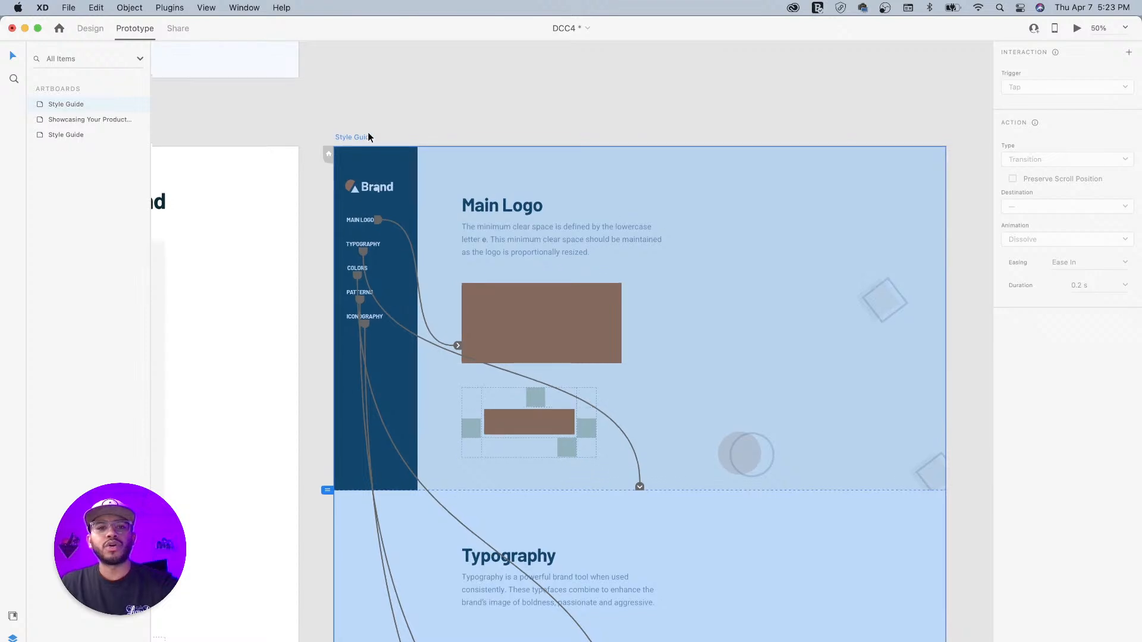
click(1077, 28)
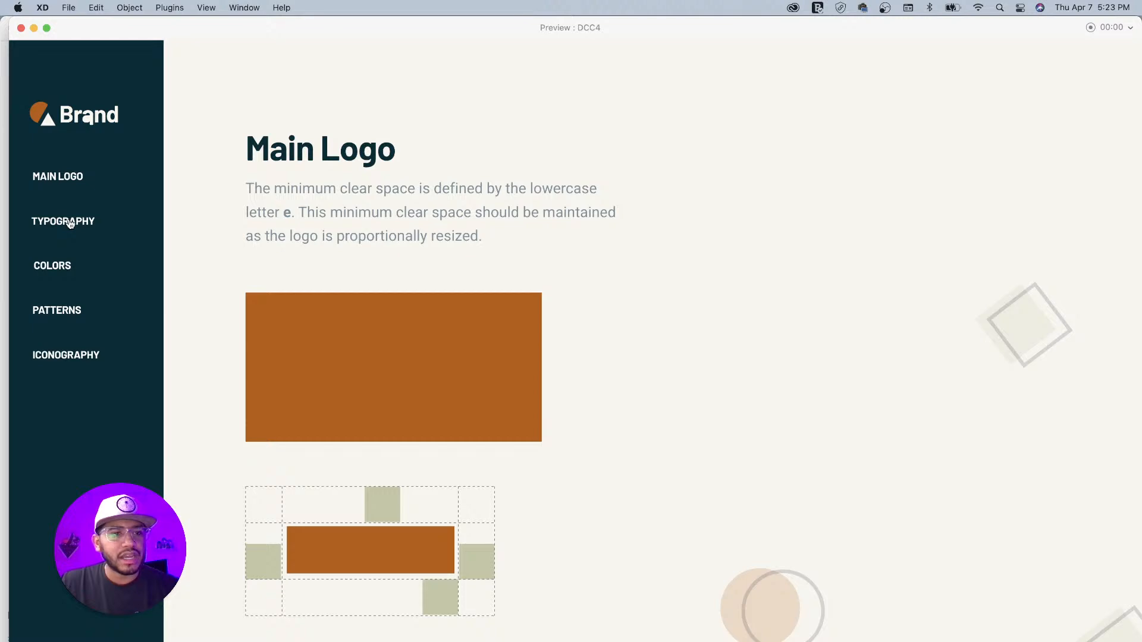
click(70, 222)
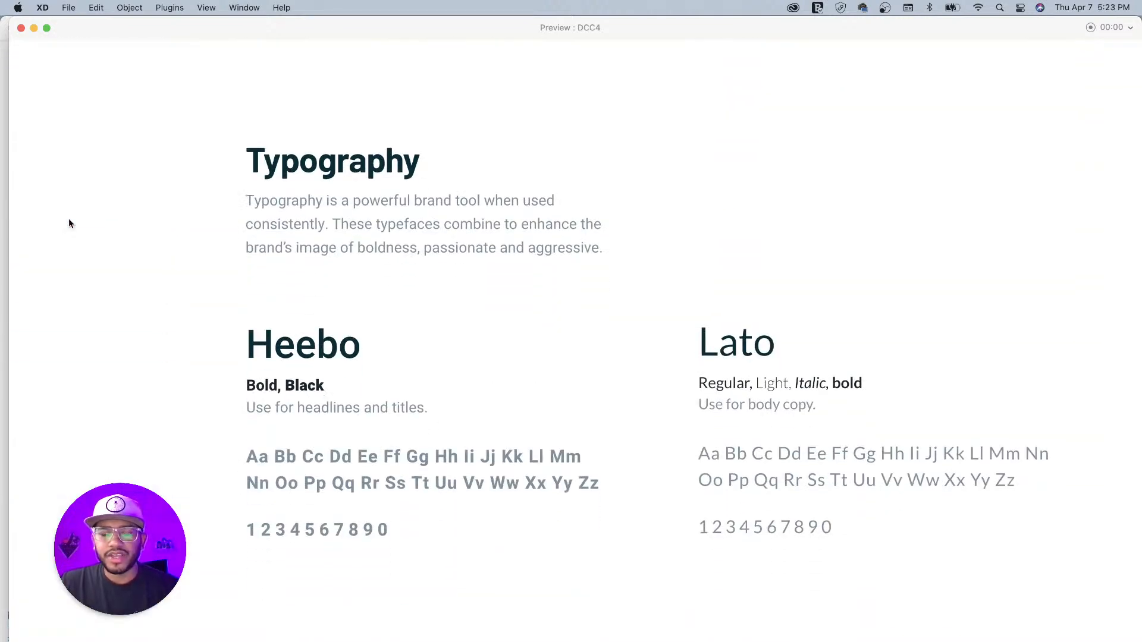
scroll(258, 257, up, 10)
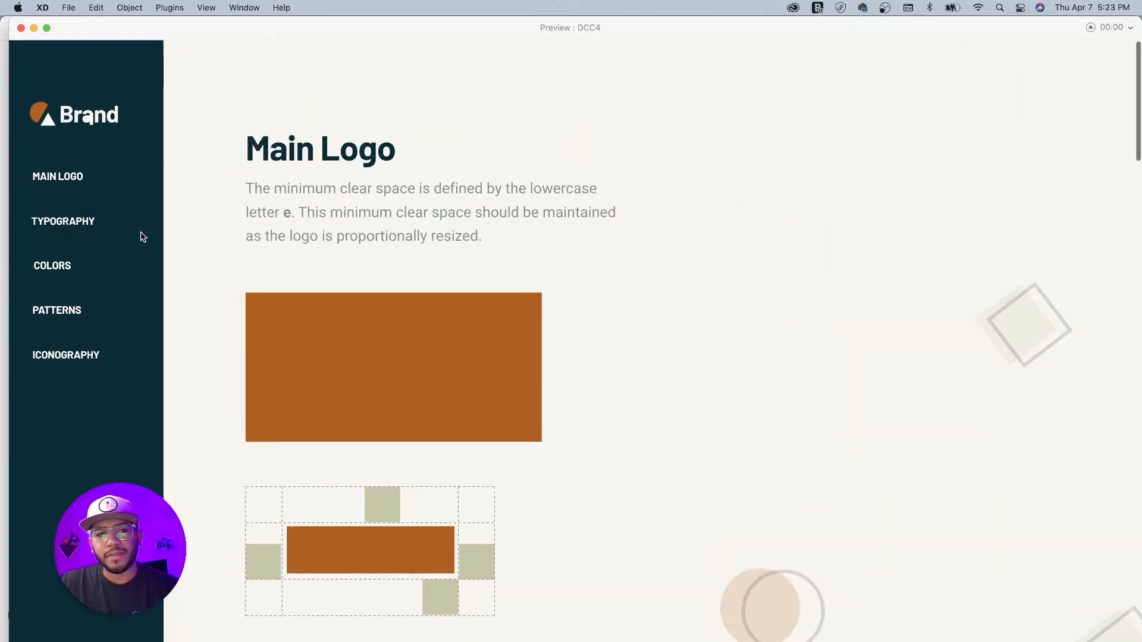
click(21, 28)
click(385, 106)
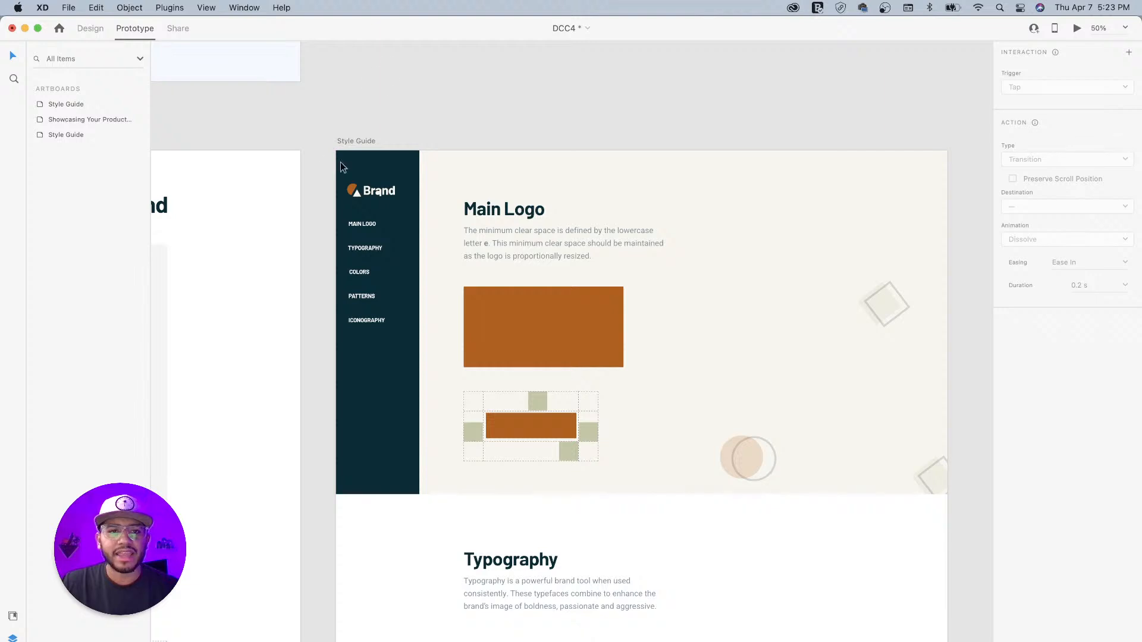
Step: Switch to design mode and fix the Sidebar component's position when scrolling
click(90, 28)
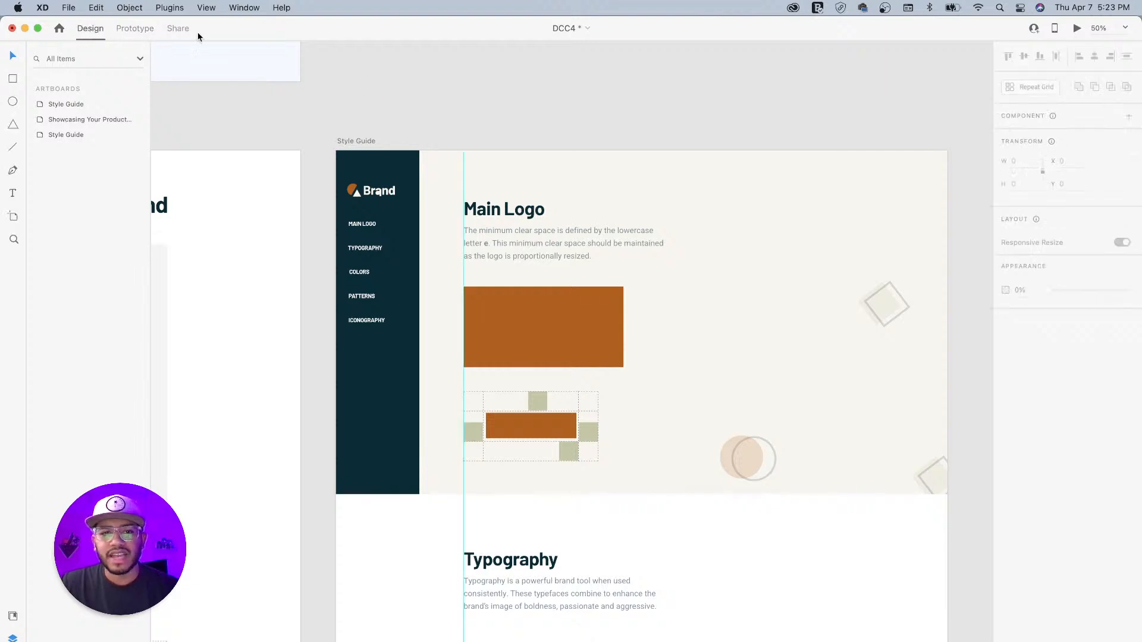
click(392, 164)
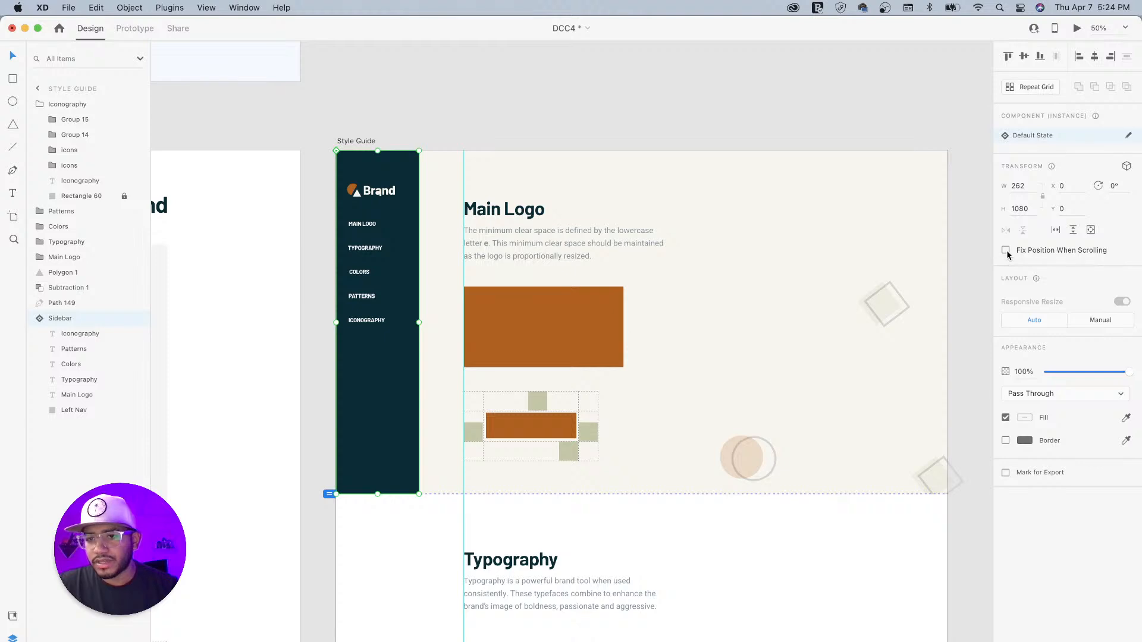
scroll(297, 202, left, 1)
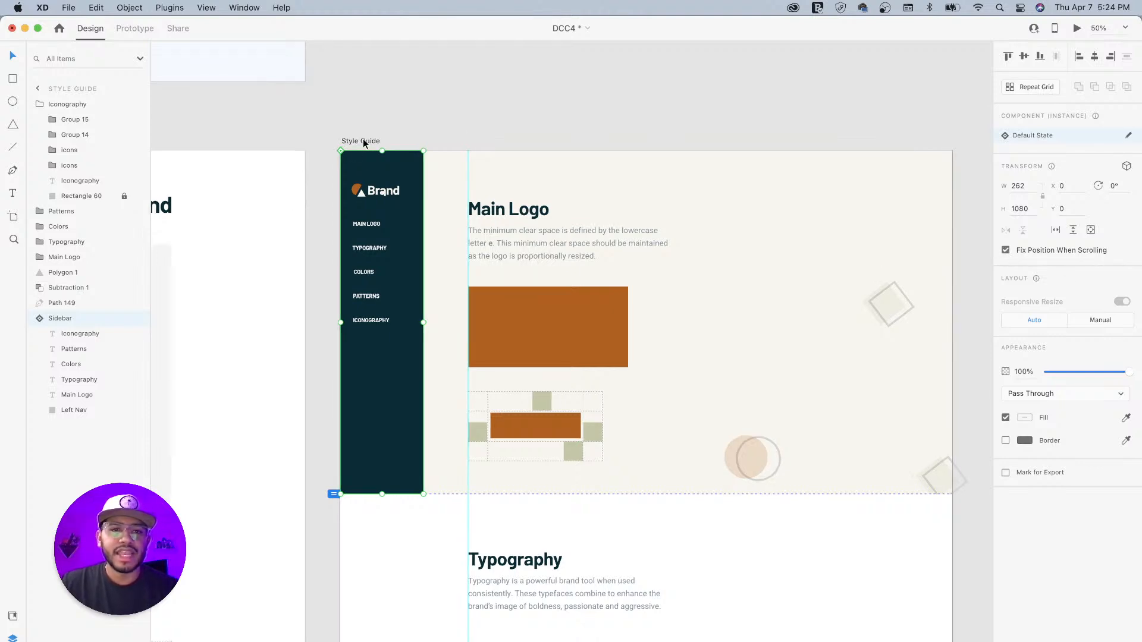
Step: Preview the Style Guide artboard again to check the fixed sidebar with the Typography link, and close the preview
click(358, 141)
click(1078, 28)
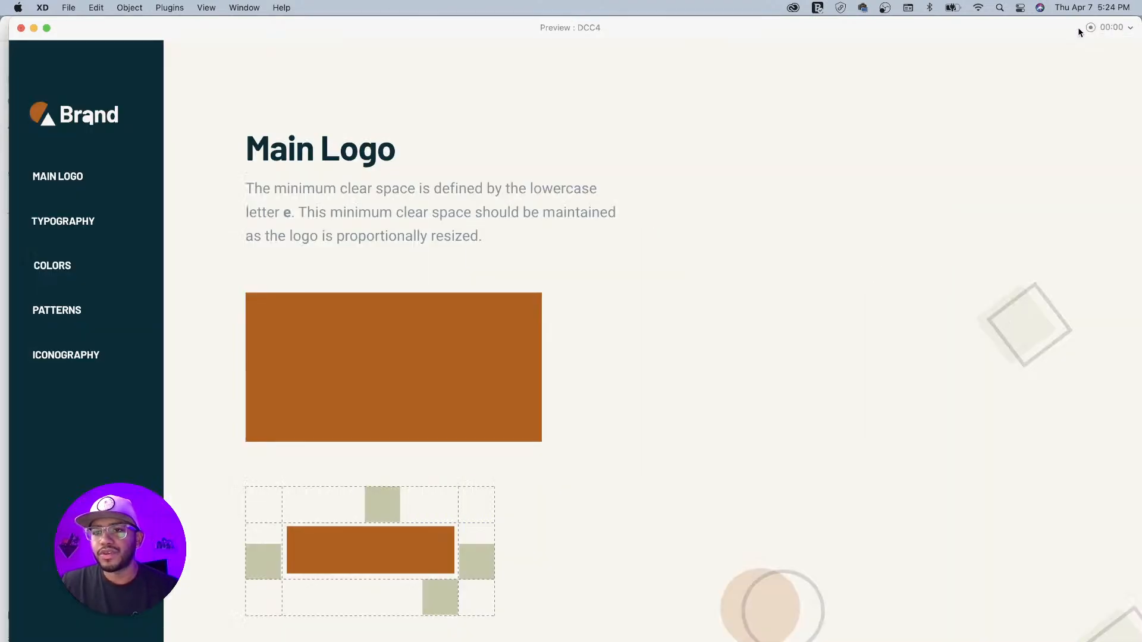
click(70, 221)
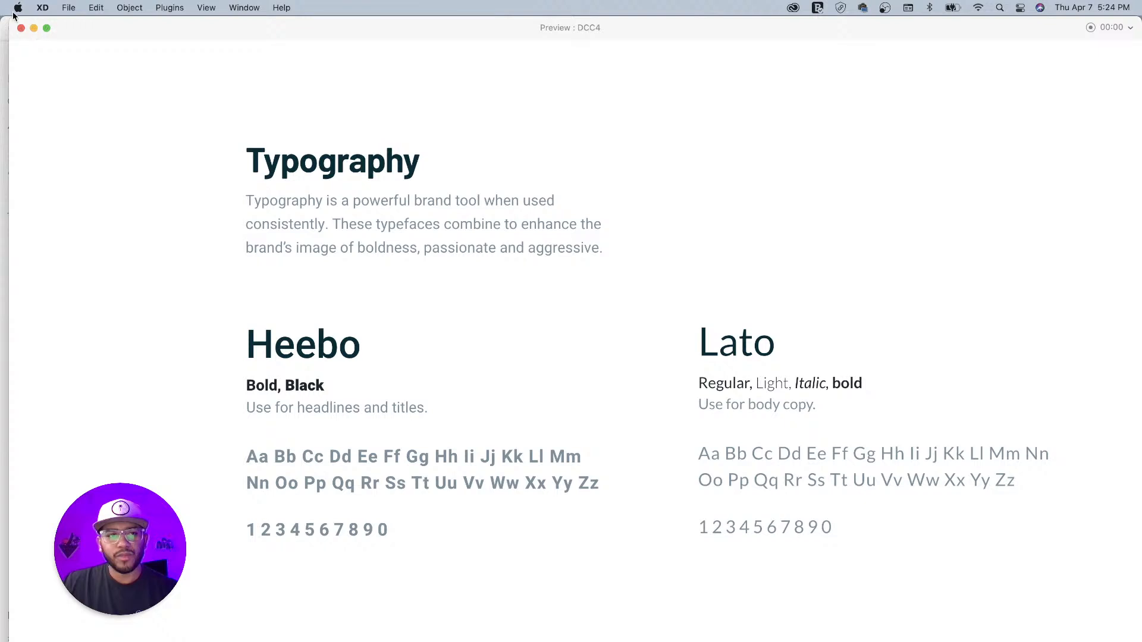
click(21, 28)
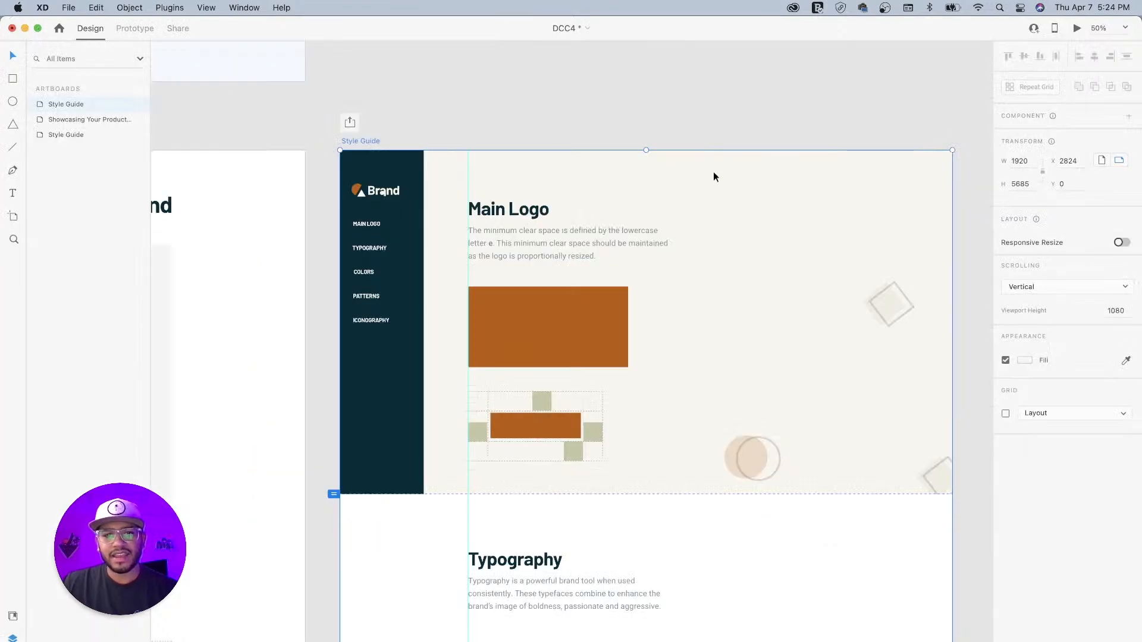
click(448, 108)
Step: Collapse the expanded layers and move the Sidebar component to the front of the Style Guide's layer order
click(409, 169)
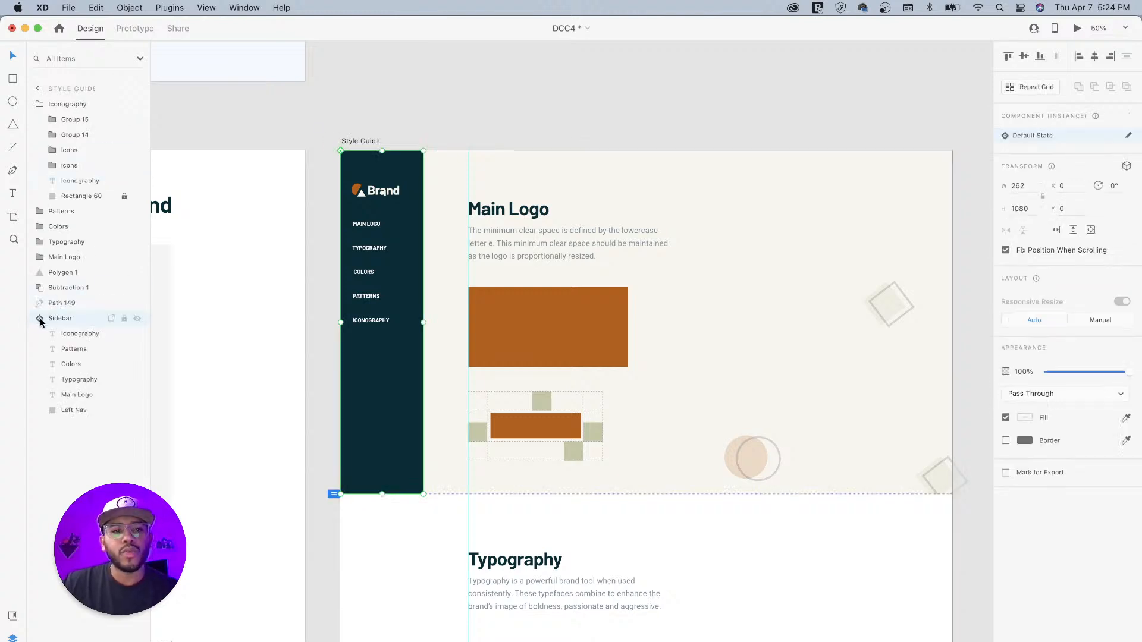
click(39, 106)
click(40, 226)
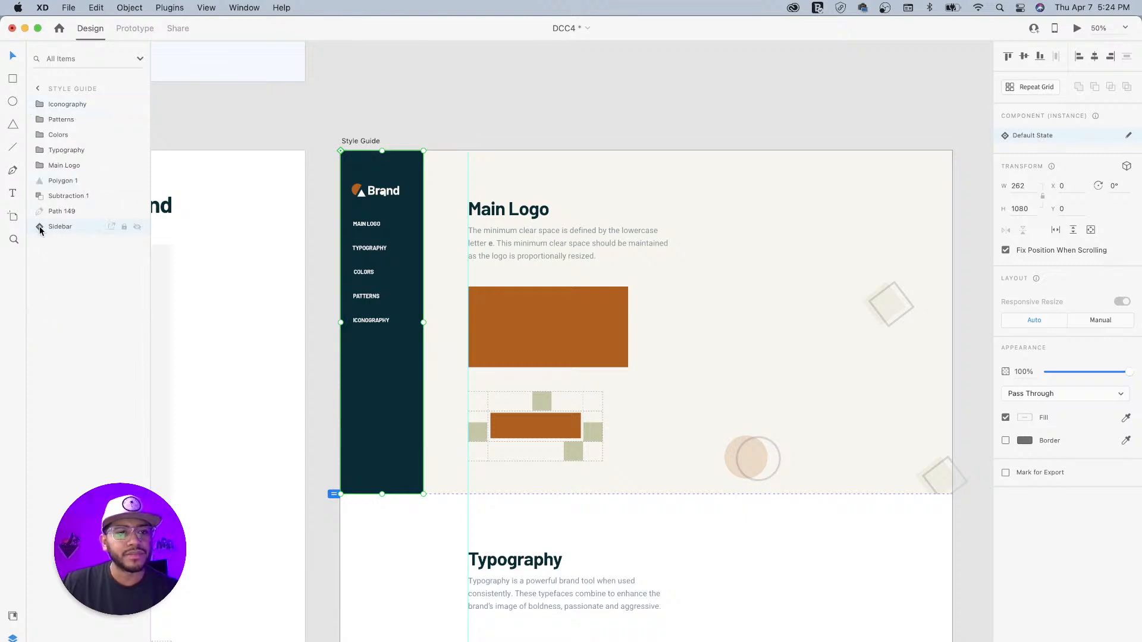
drag(39, 226, 42, 103)
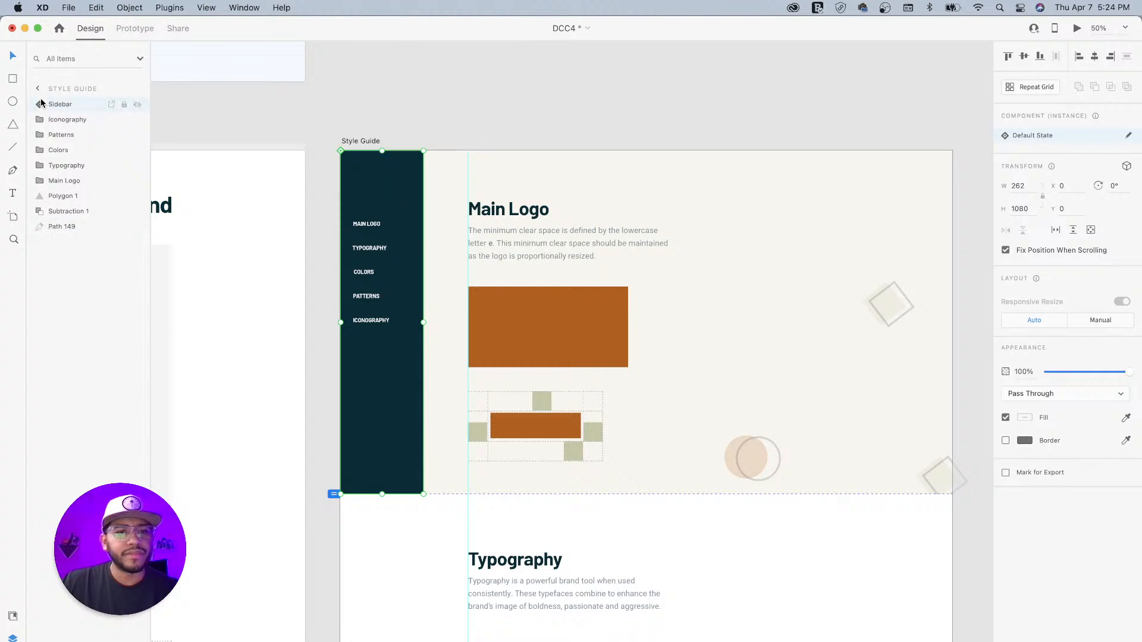
Step: Move the logo parts Path 149, Polygon 1 and Subtraction 1 above the Sidebar in the layer order
click(54, 227)
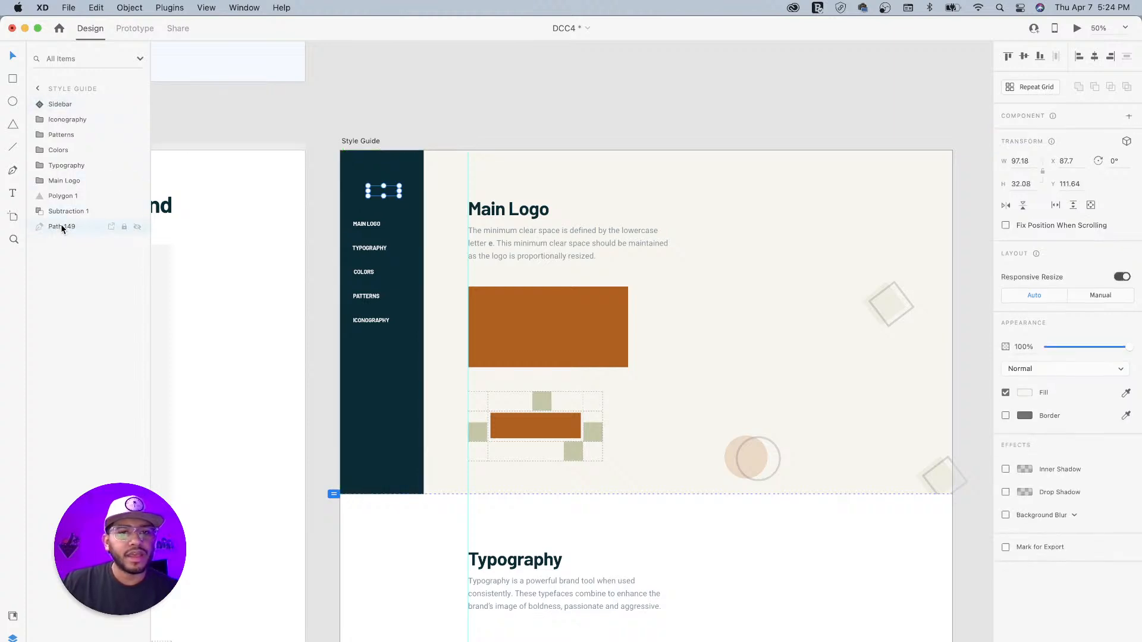
drag(53, 229, 56, 100)
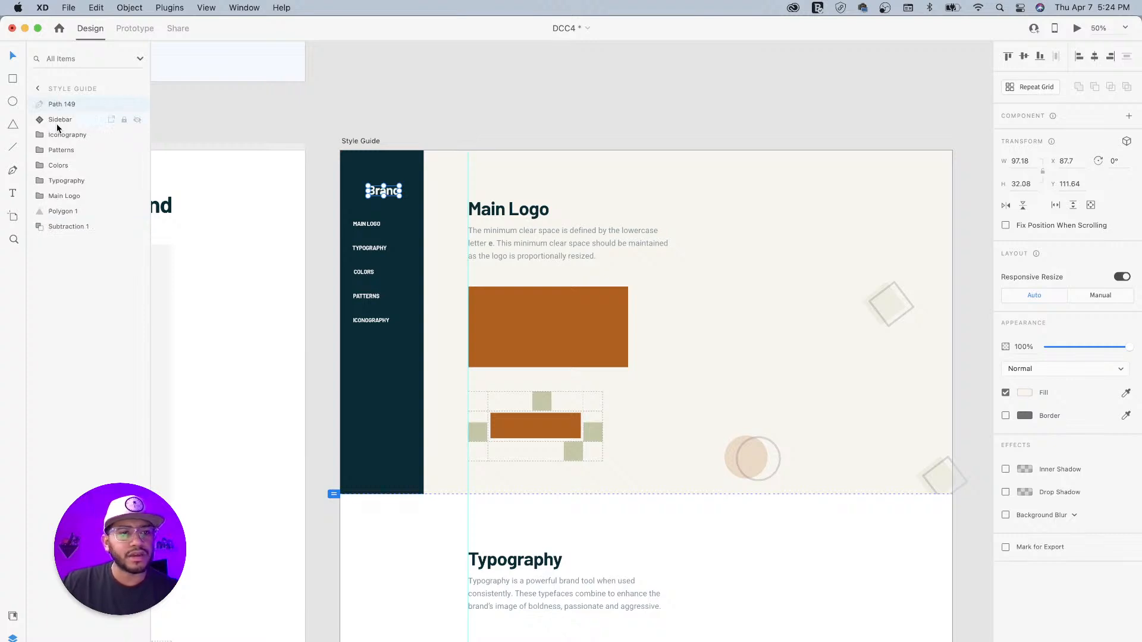
click(63, 213)
shift+click(64, 227)
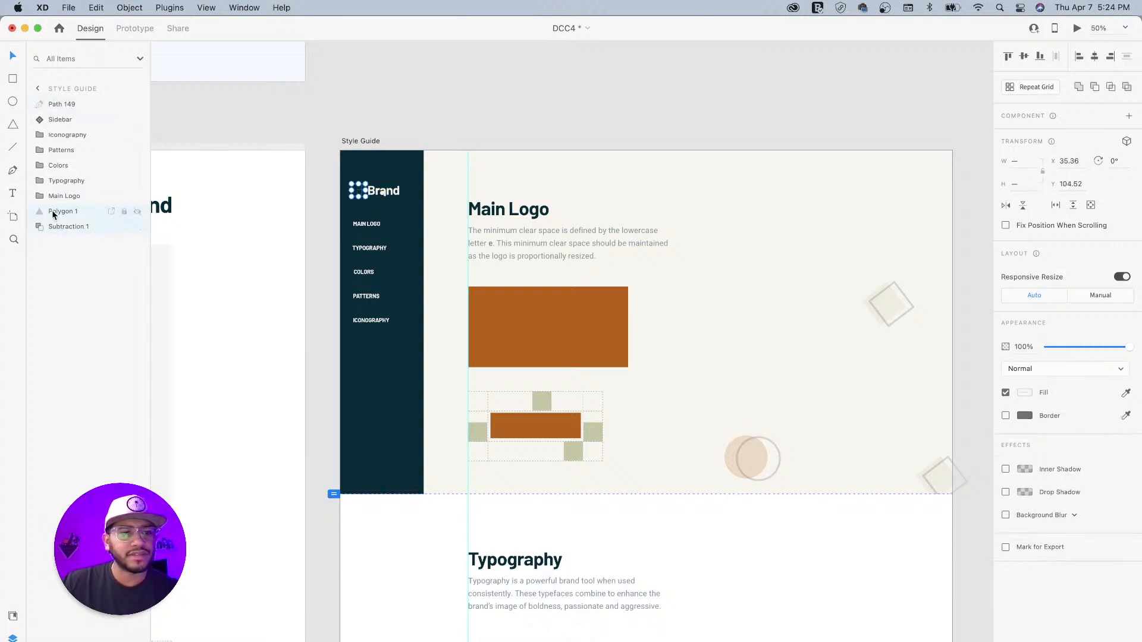
drag(57, 217, 45, 110)
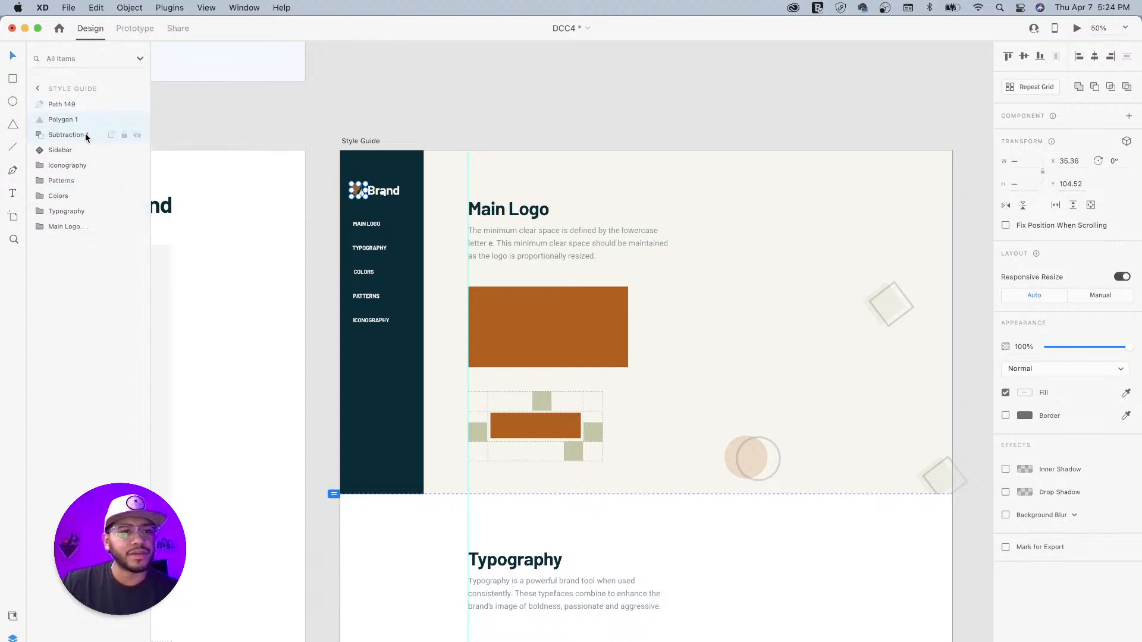
Step: Group Path 149 with Polygon 1 and fix the group's position when scrolling
click(37, 139)
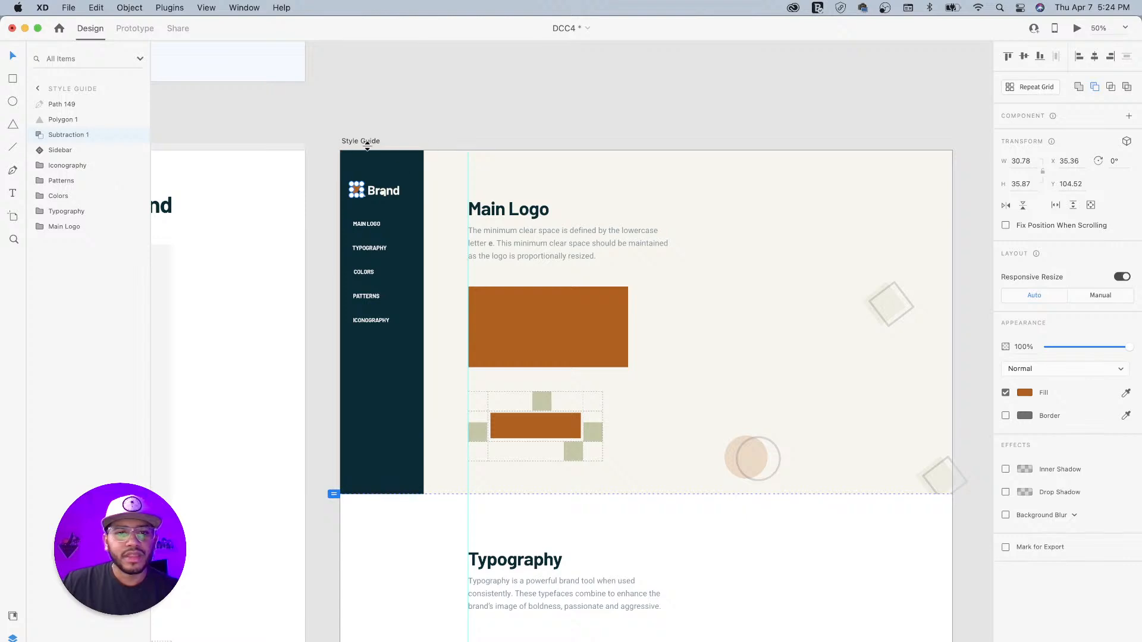
click(75, 119)
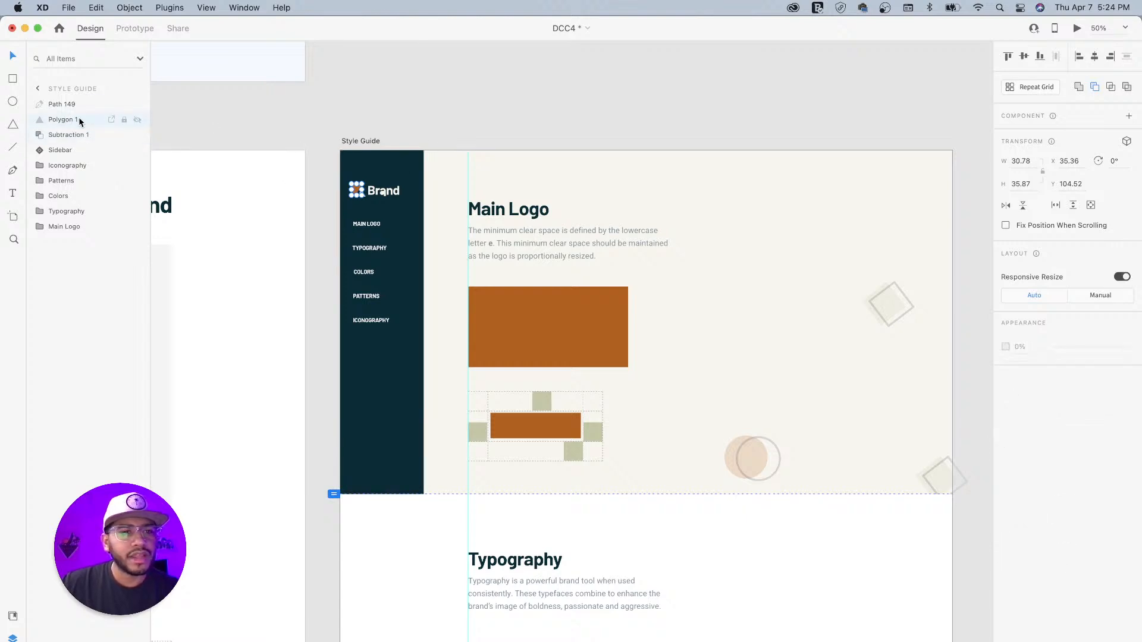
shift+click(69, 104)
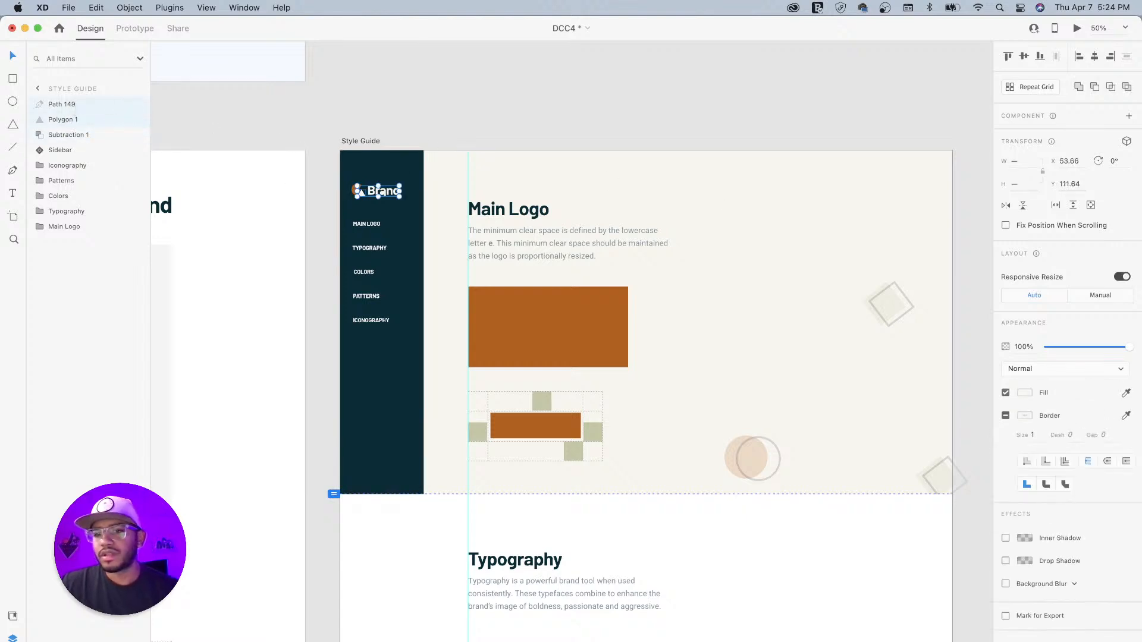
key(super+g)
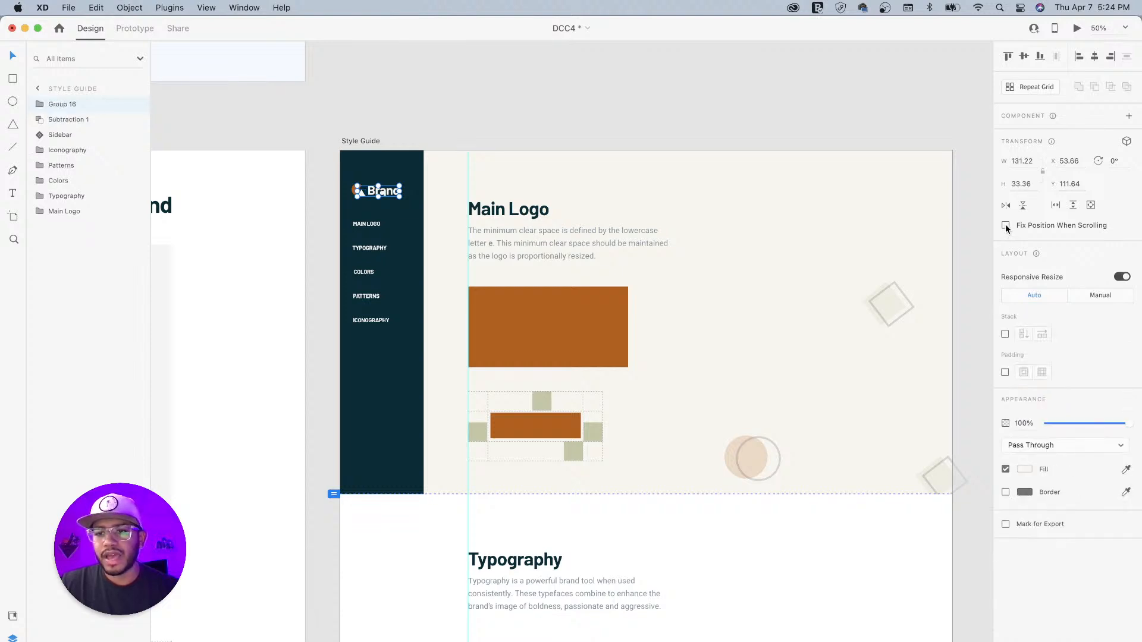
click(1006, 226)
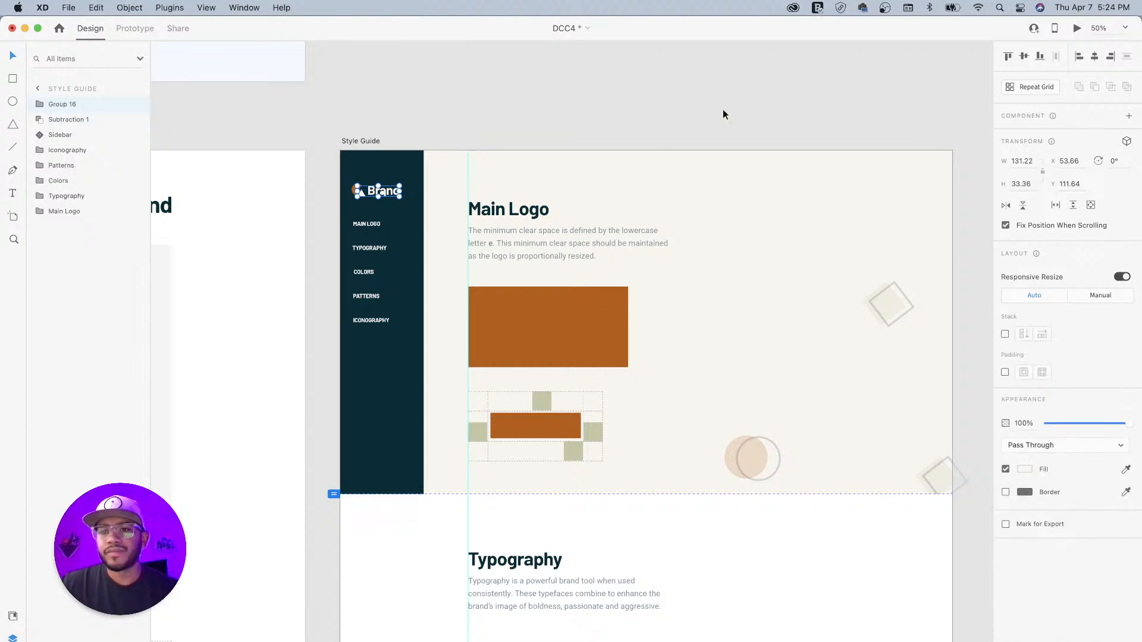
Step: Preview the Style Guide artboard to check the fixed logo group with the Typography link, and close the preview
click(1078, 29)
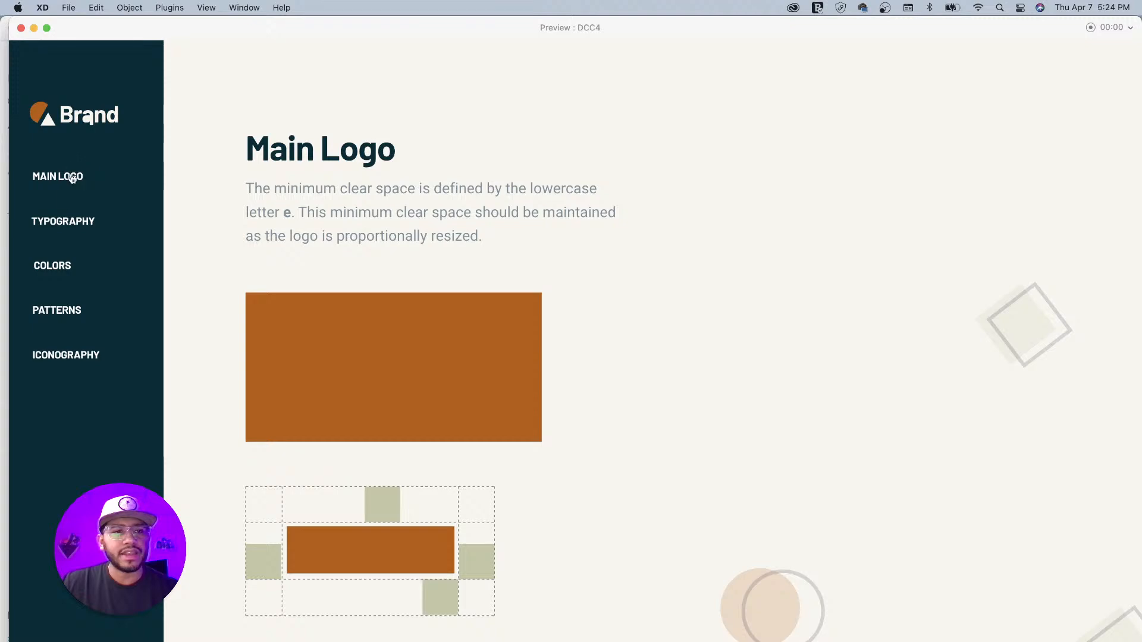
click(73, 222)
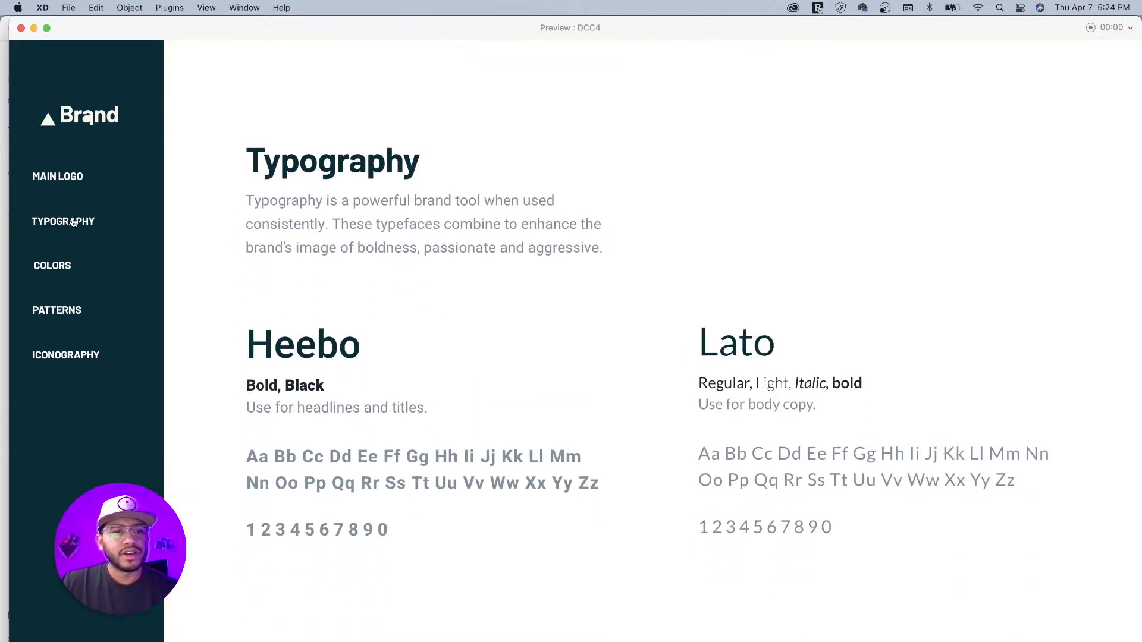
click(20, 28)
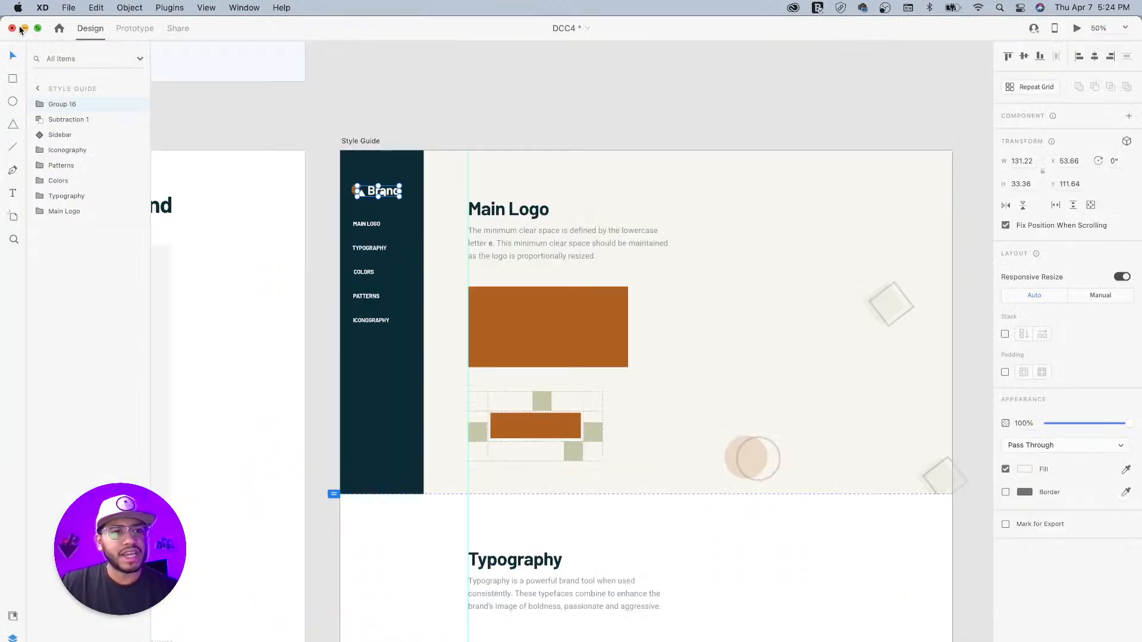
Step: Move Subtraction 1 into Group 16 with the other logo parts and collapse the group
click(39, 120)
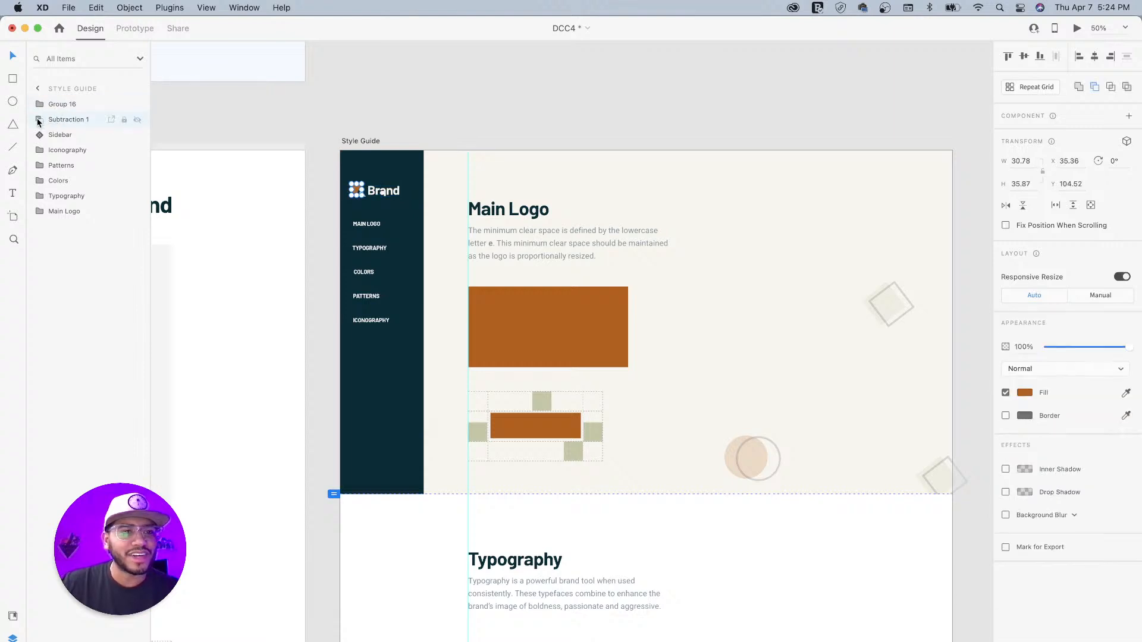
drag(43, 118, 51, 105)
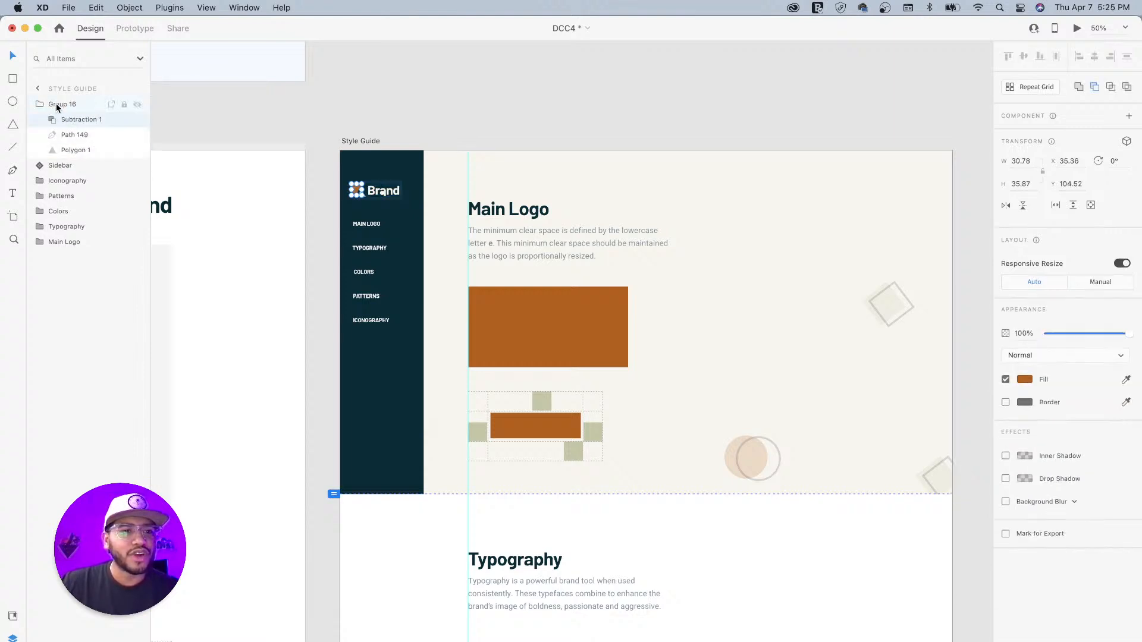
click(40, 105)
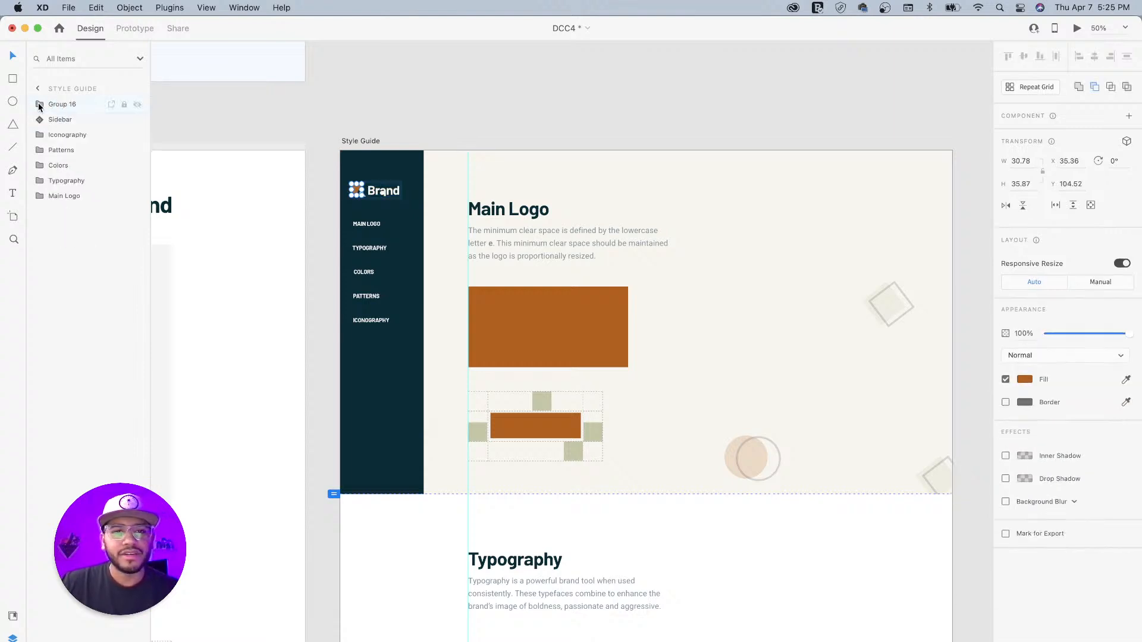
Step: Preview the prototype to check the complete fixed logo with the Patterns, Iconography and Typography links, and close the preview
click(1077, 28)
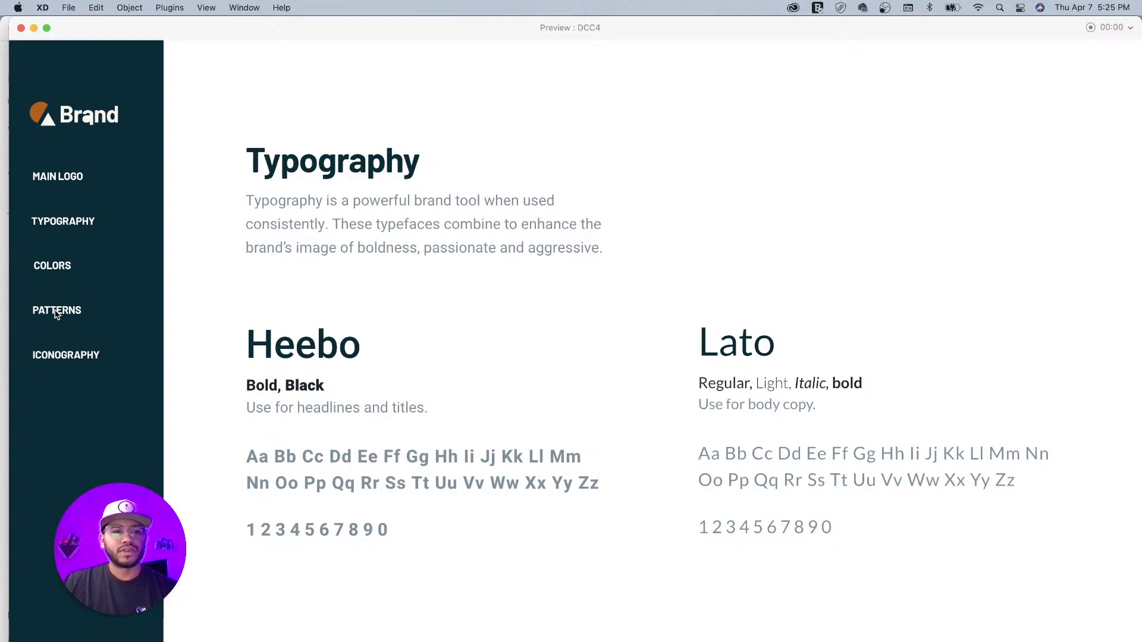
click(55, 313)
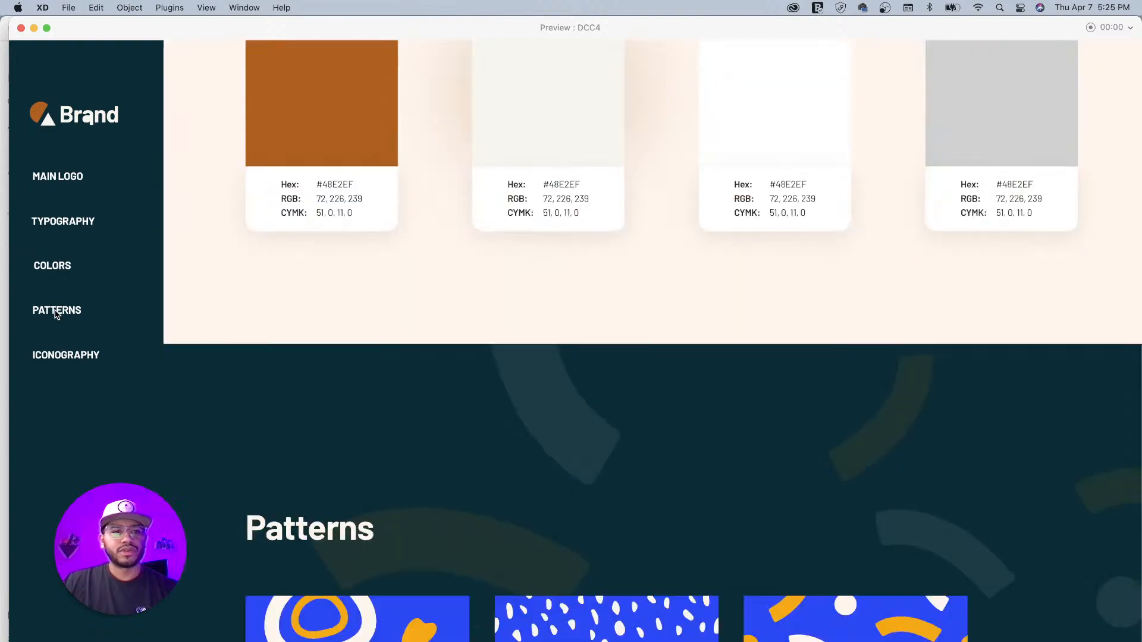
click(65, 359)
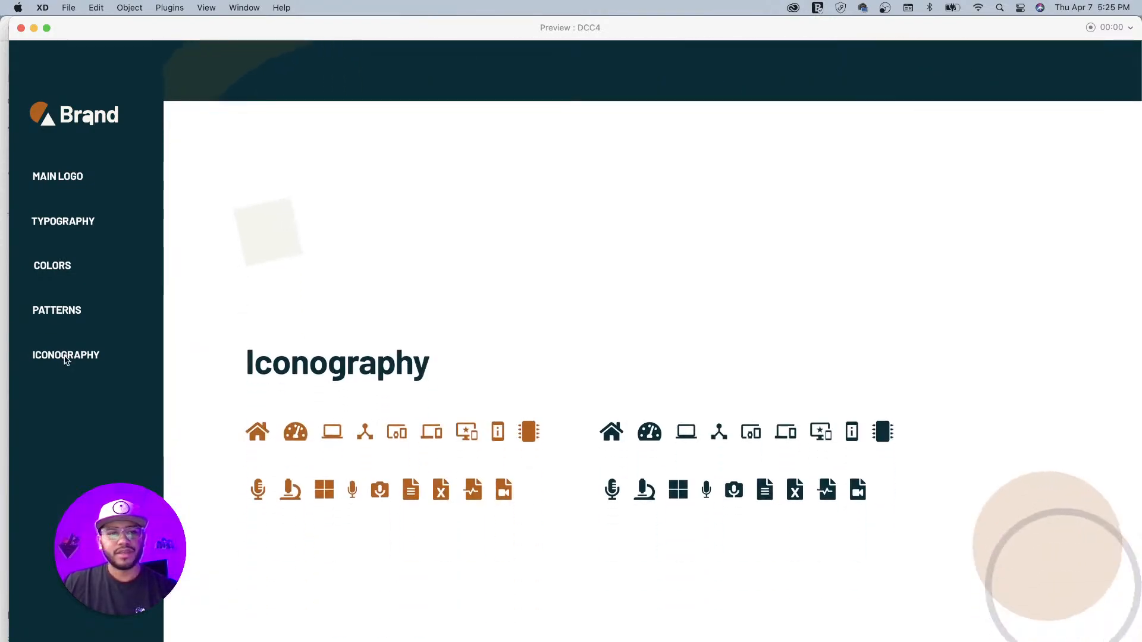
click(65, 231)
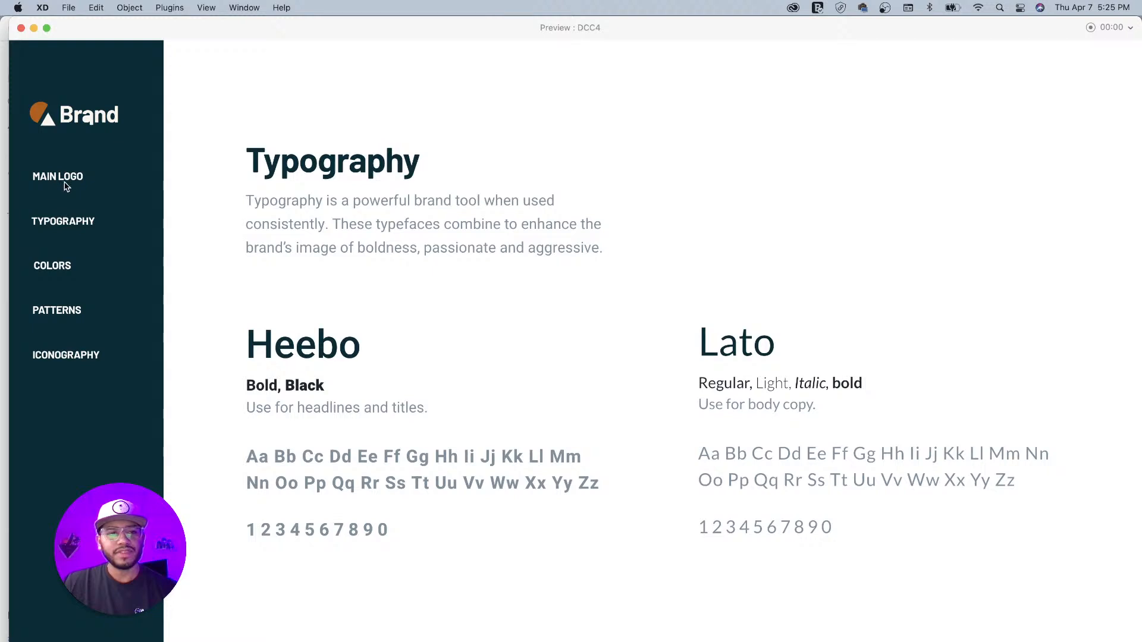
click(21, 29)
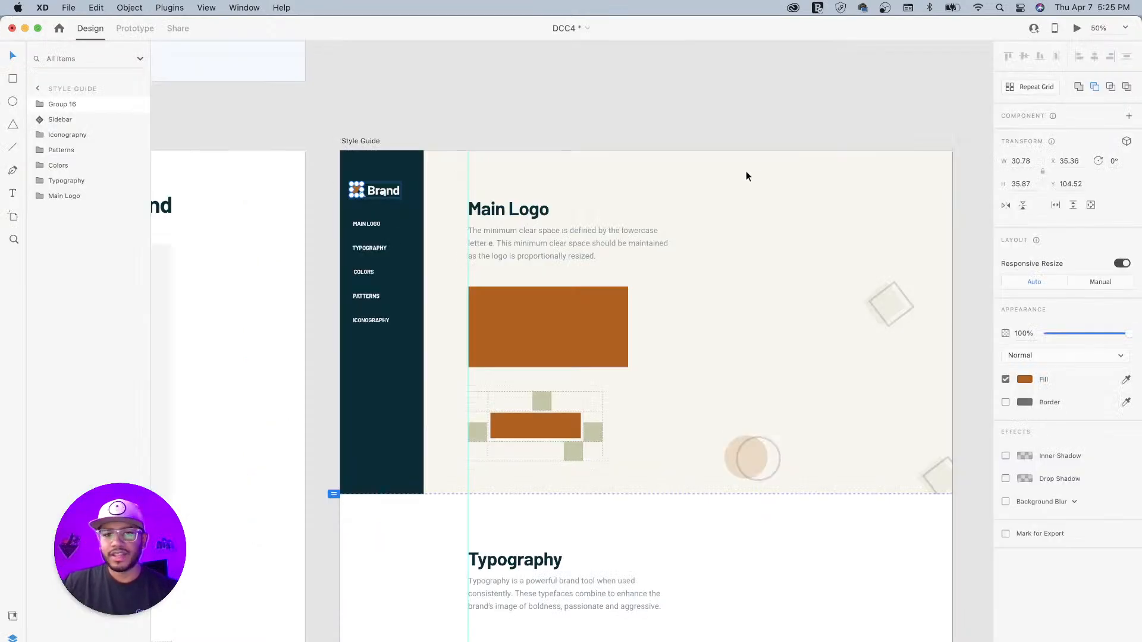
Step: Preview the Style Guide artboard from its start, follow the Typography, Colors, Patterns and Iconography links in order, and close the preview
click(370, 142)
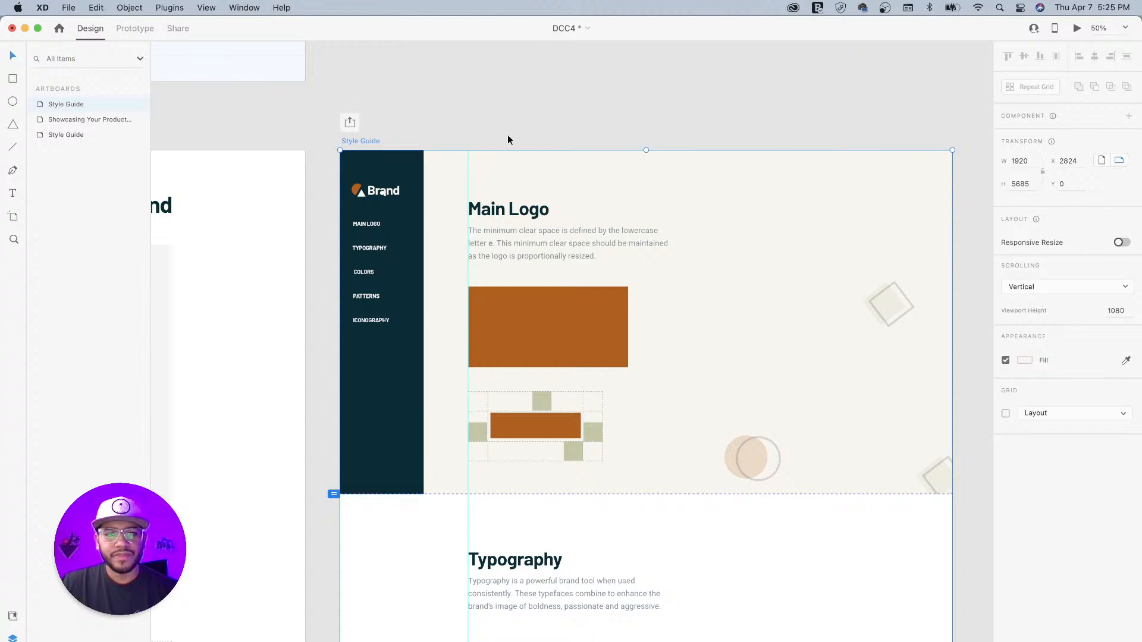
click(1078, 28)
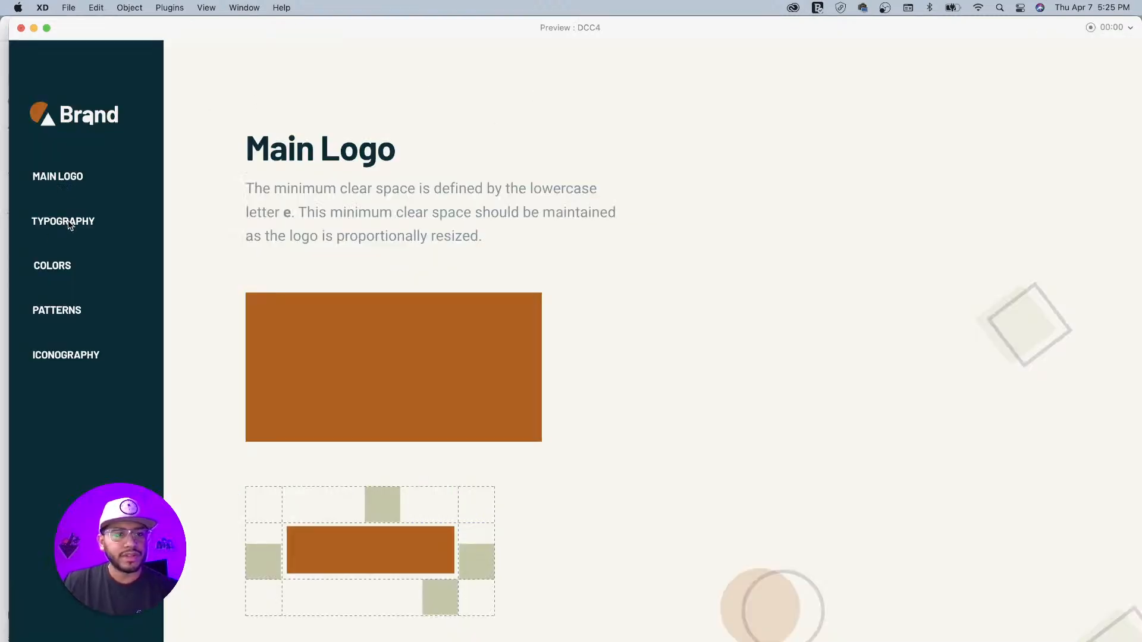
click(69, 223)
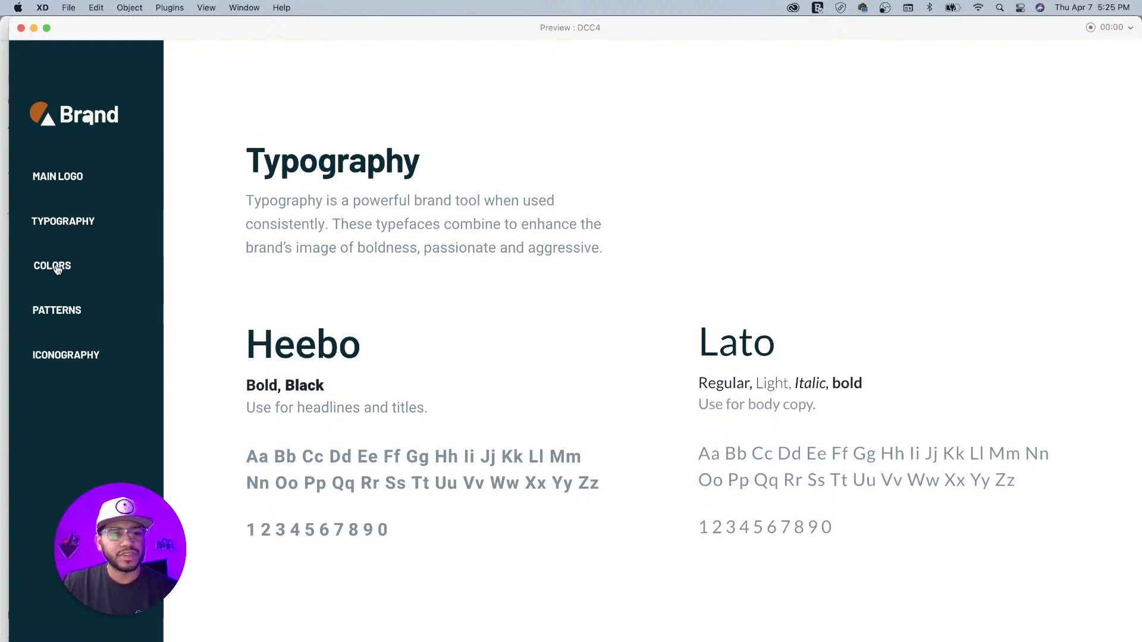
click(57, 270)
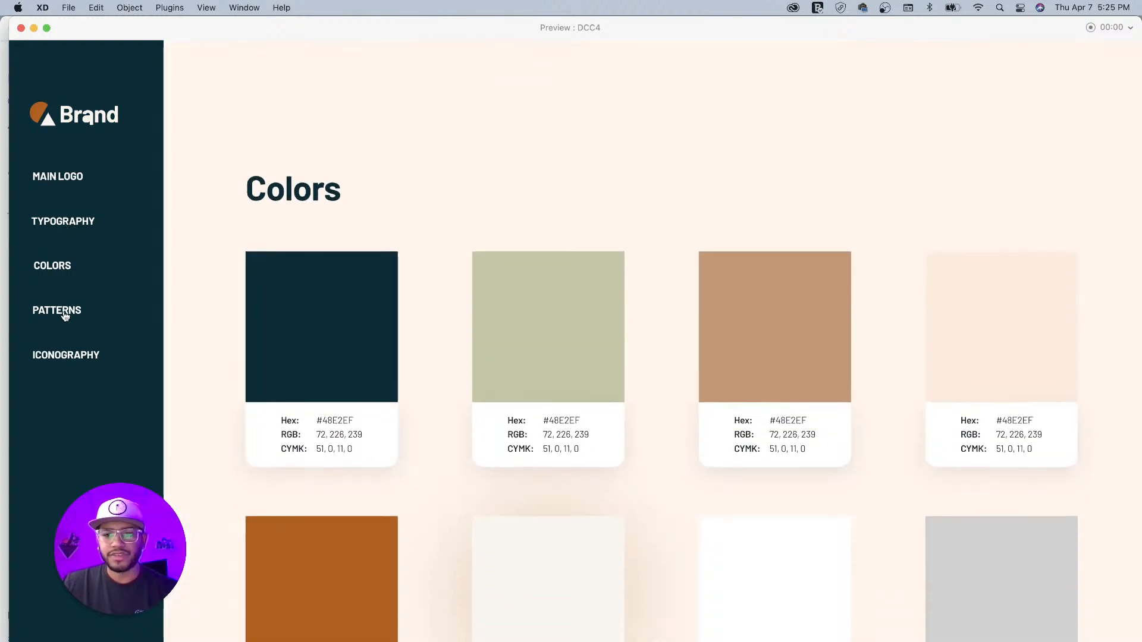
click(65, 316)
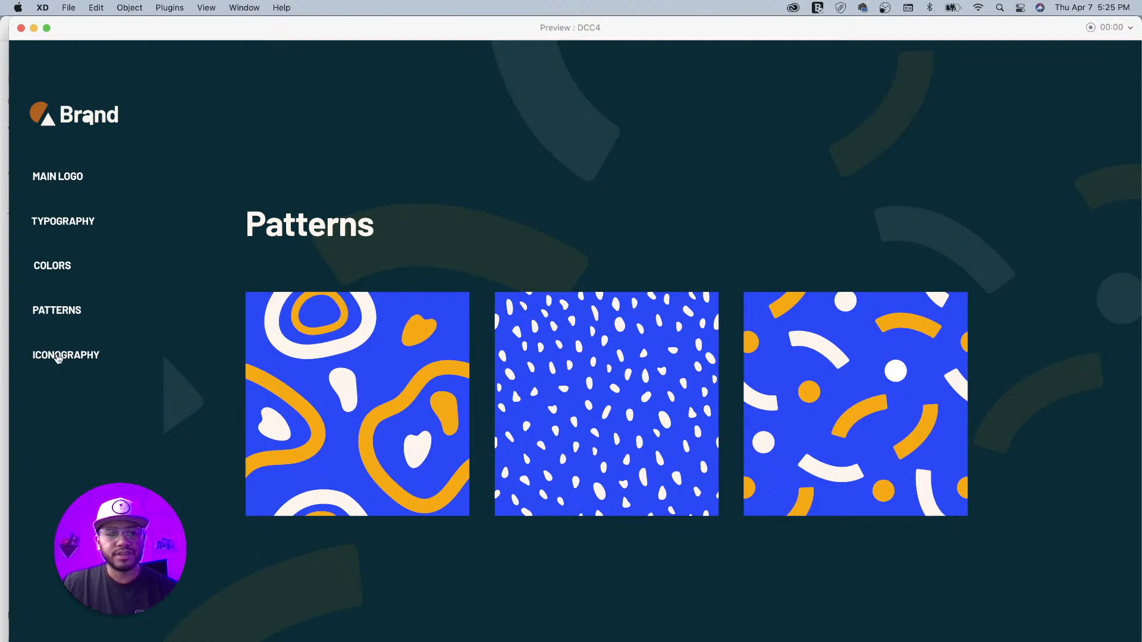
click(58, 357)
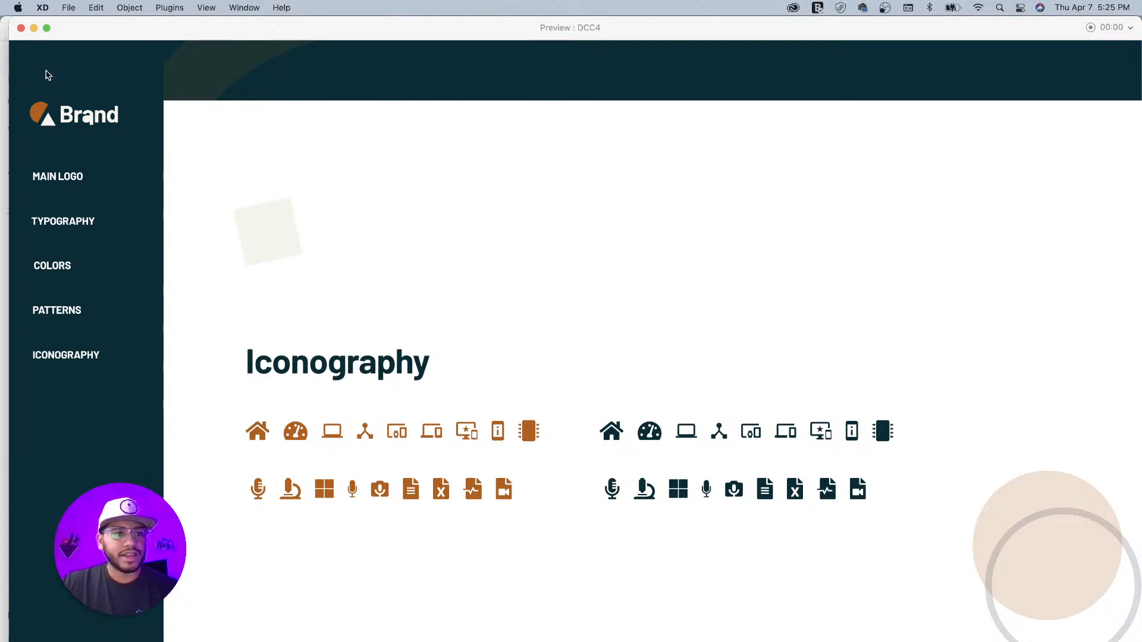
click(21, 28)
Step: Duplicate the Style Guide artboard and delete the copy
click(596, 125)
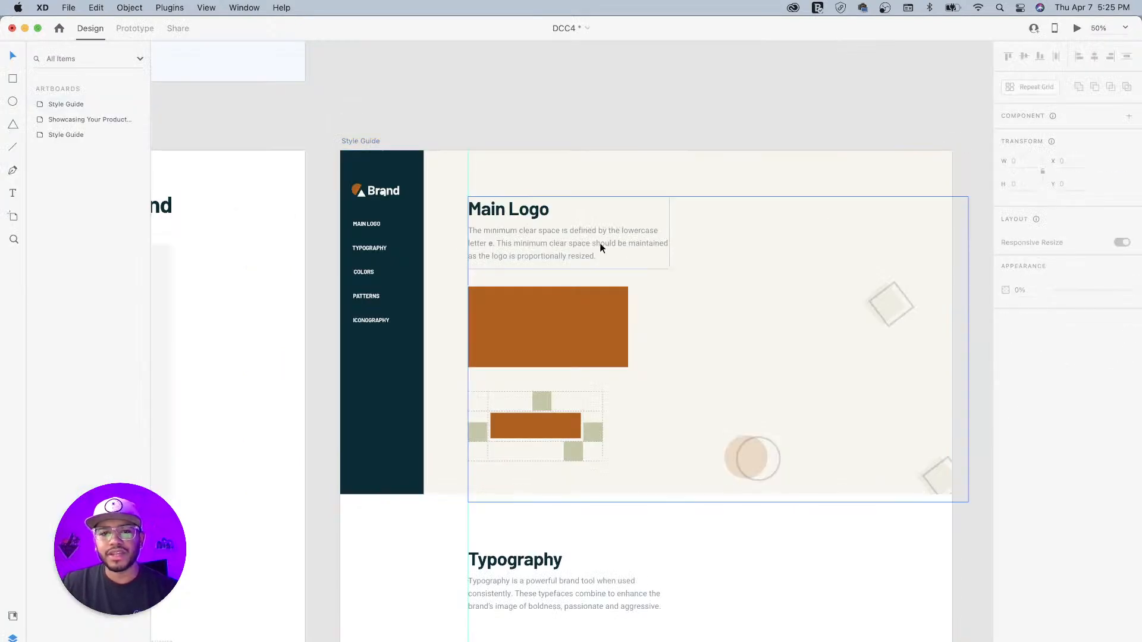
drag(597, 151, 587, 260)
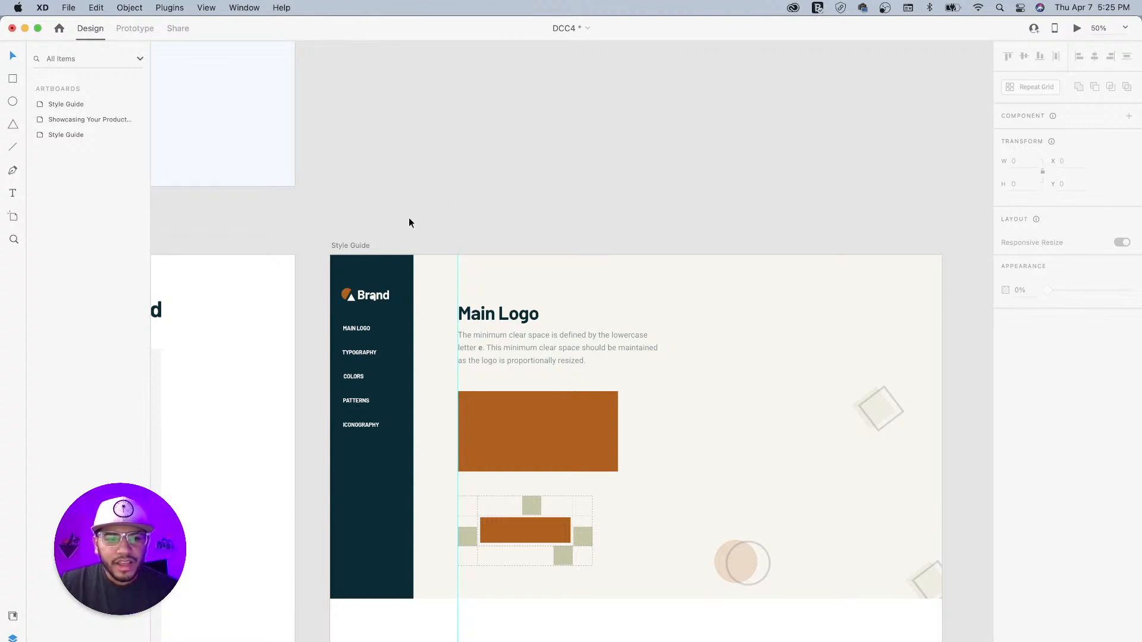
drag(627, 239, 458, 171)
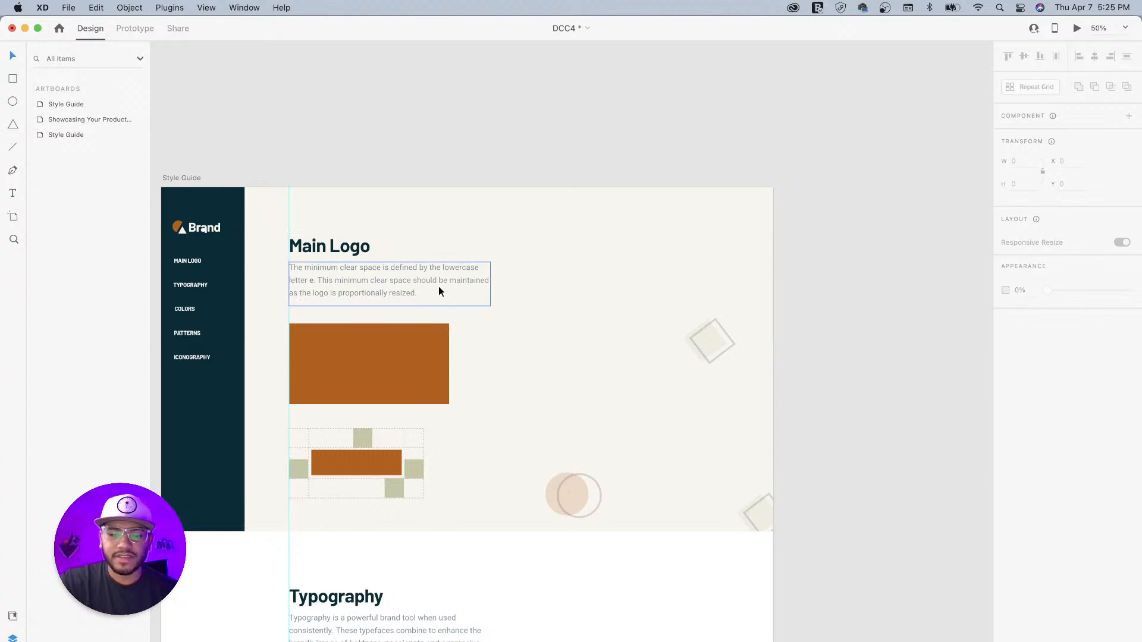
click(192, 178)
key(super+minus)
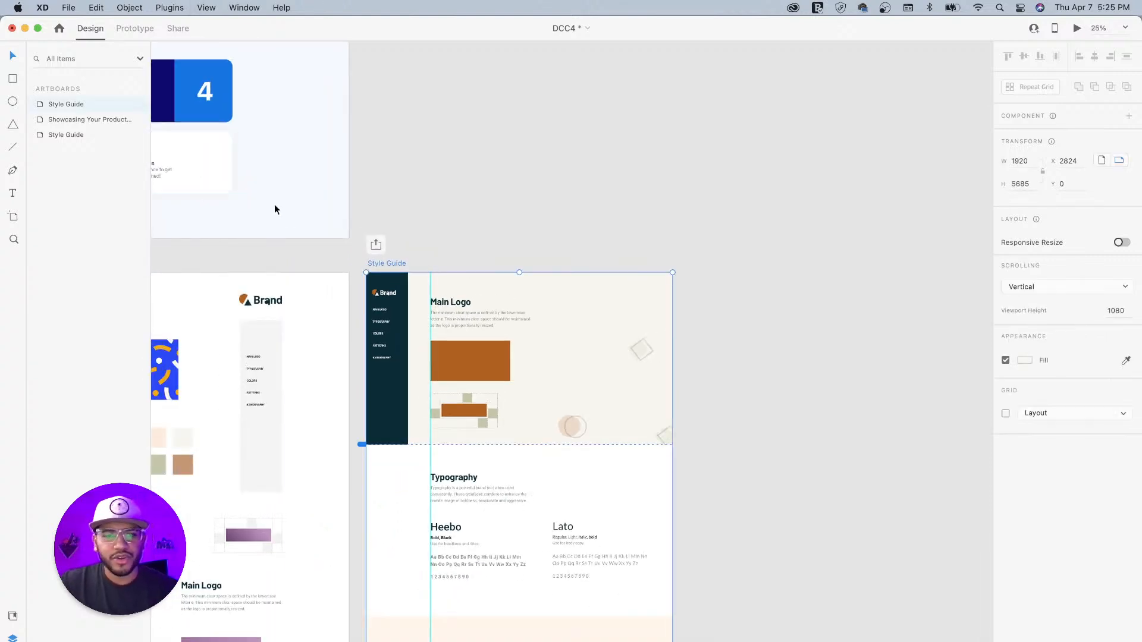
key(super+d)
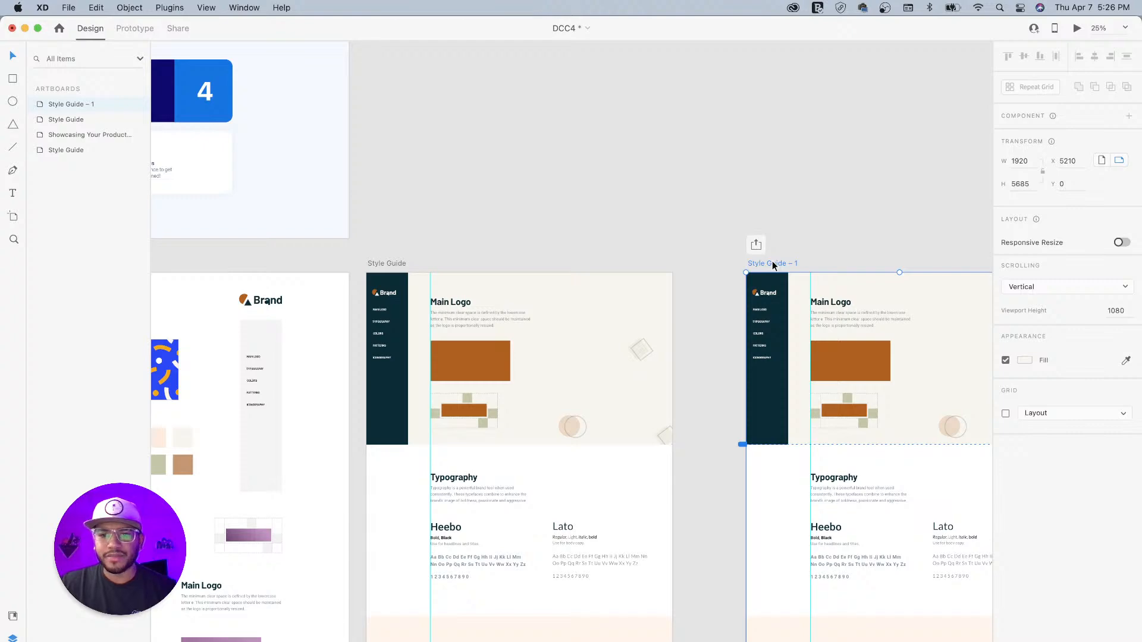
key(Delete)
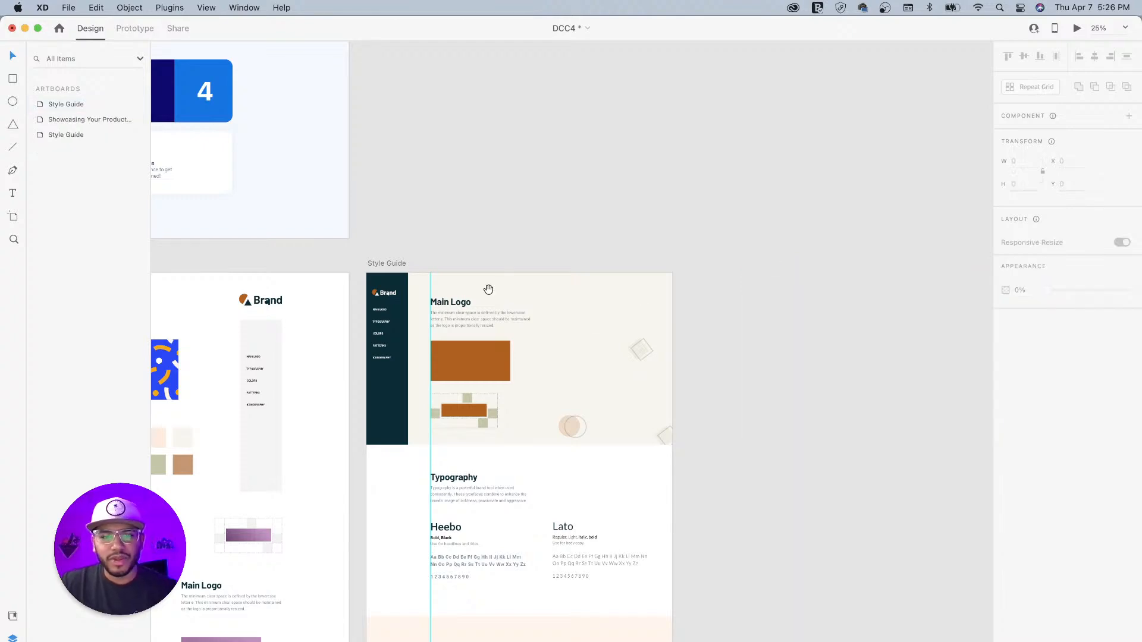
drag(489, 290, 547, 276)
key(super+equal)
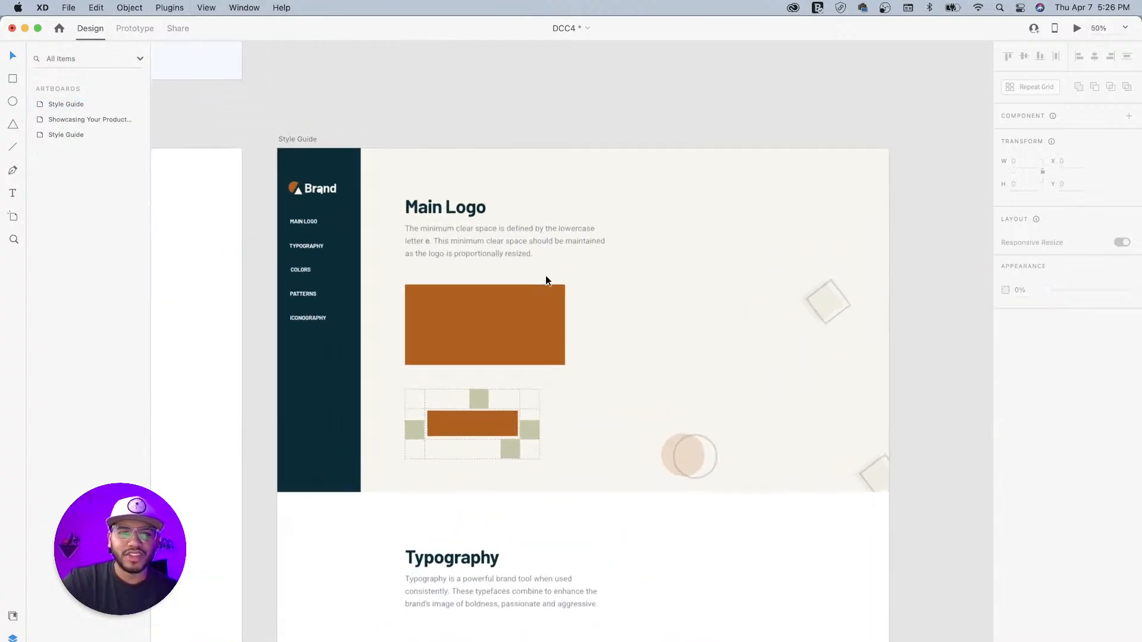
click(300, 139)
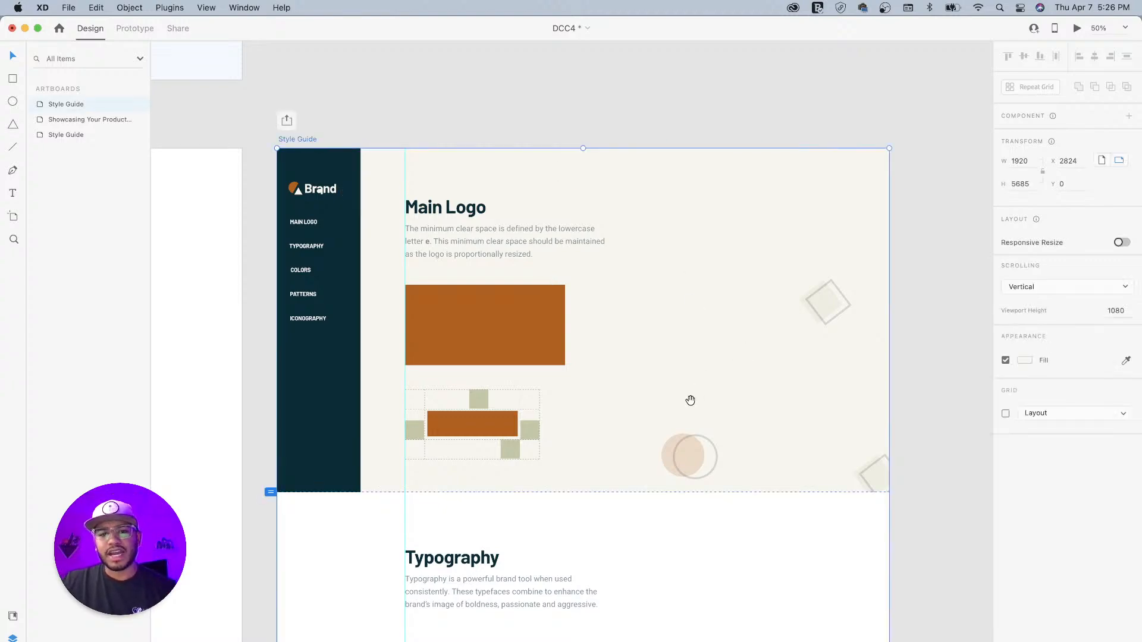
scroll(689, 401, down, 10)
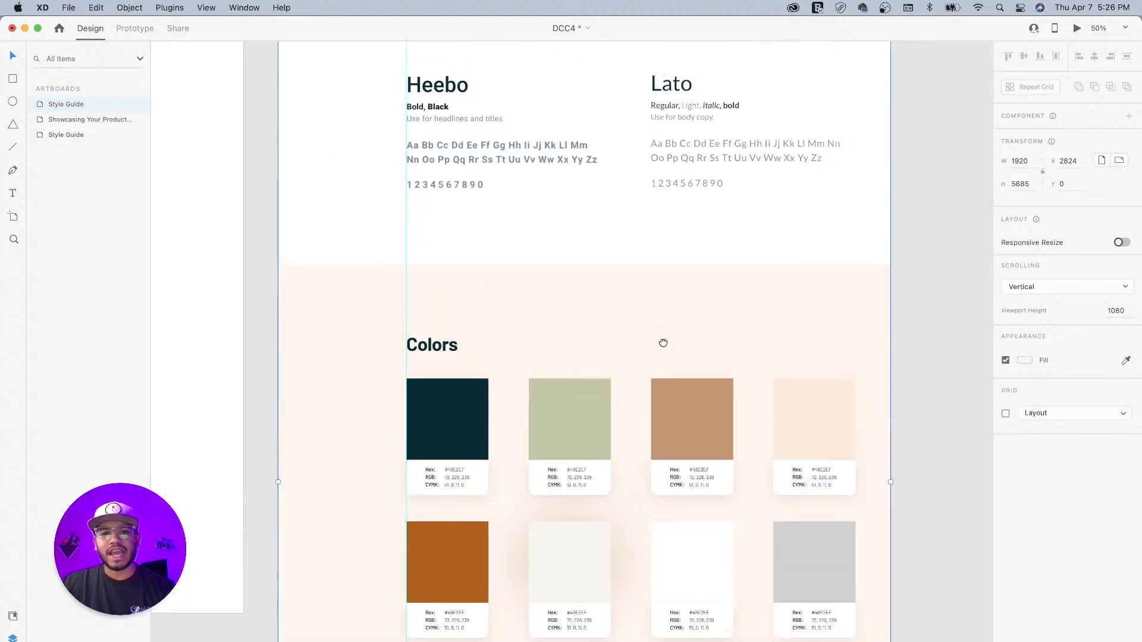
scroll(663, 339, up, 10)
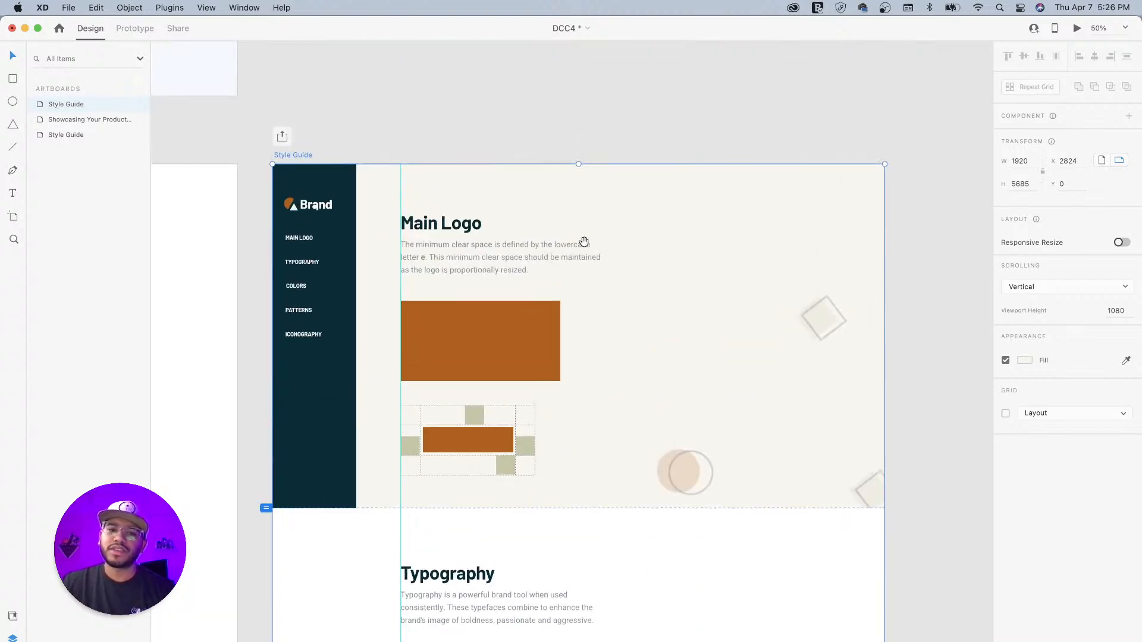
scroll(582, 244, up, 1)
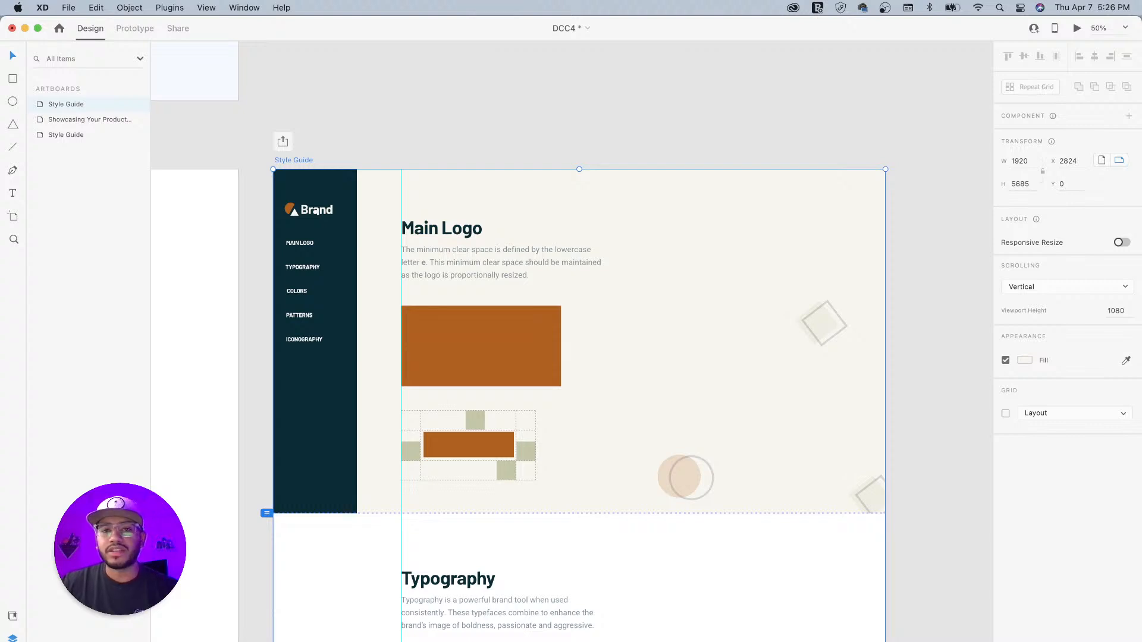
Step: Switch to Chrome and look through the projects and feedback shared in the Adobe XD Discord server's challenge channel
key(super+Tab)
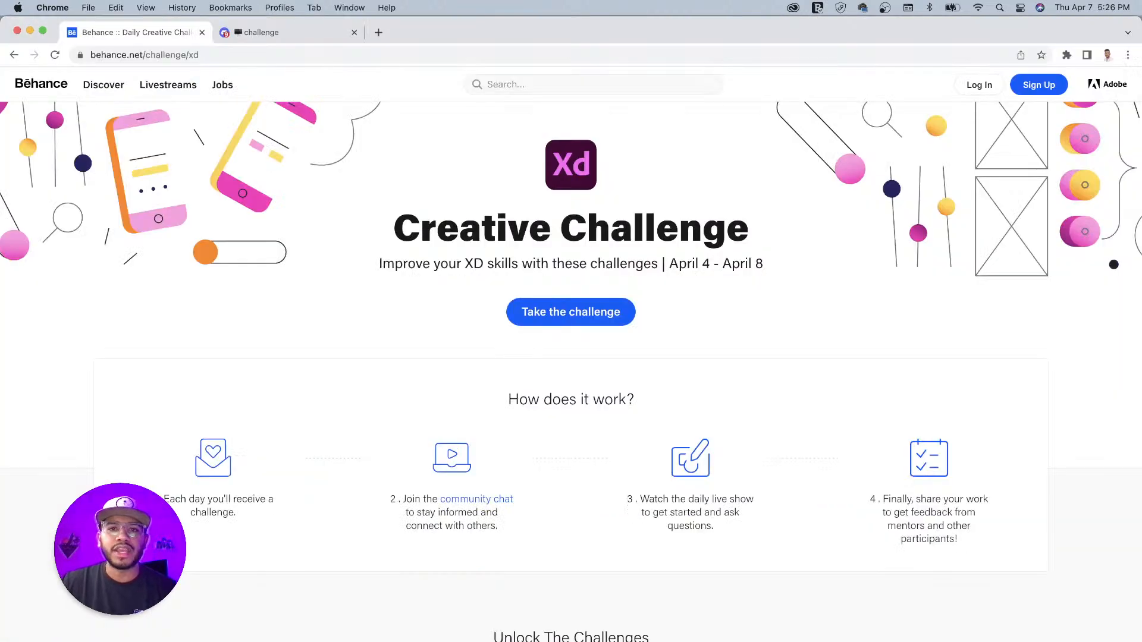
click(318, 35)
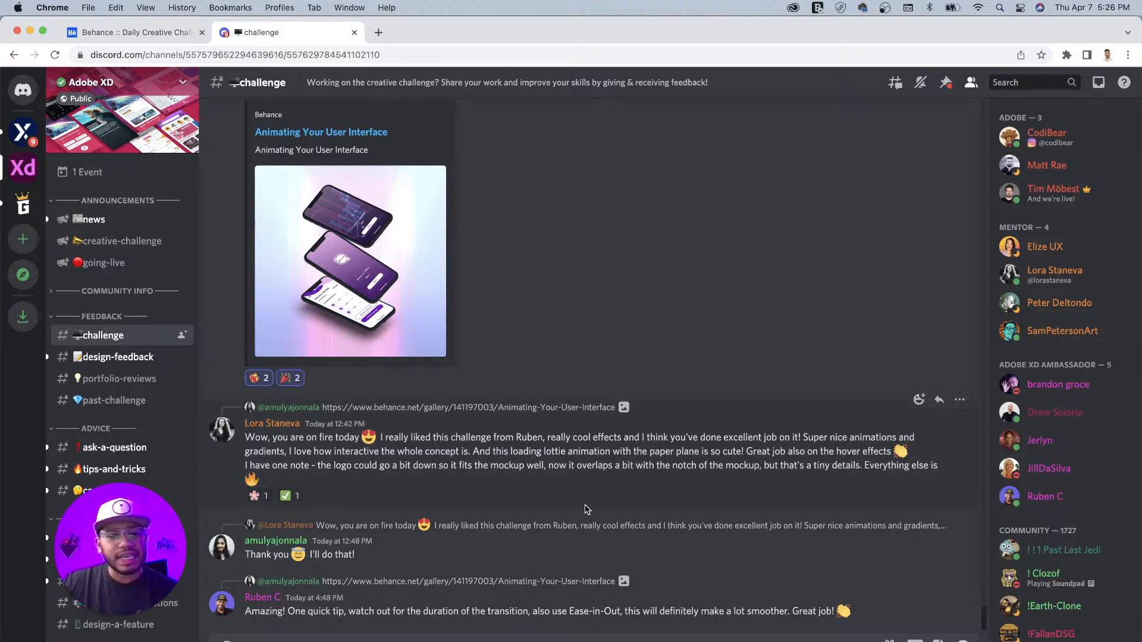
scroll(587, 510, up, 6)
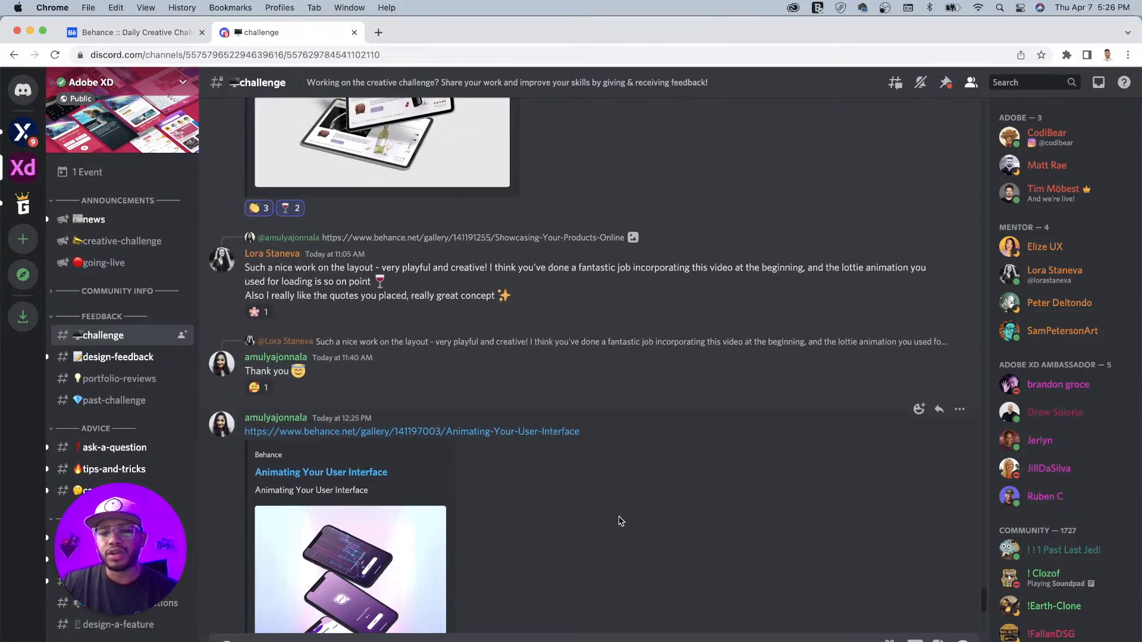
scroll(595, 526, up, 4)
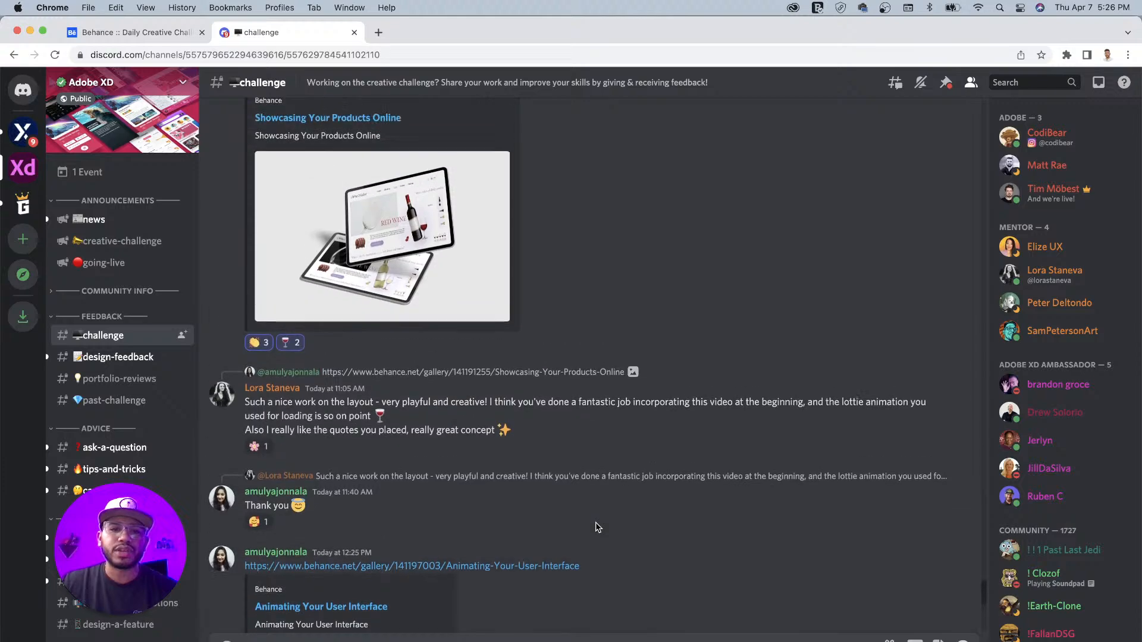
scroll(626, 426, up, 8)
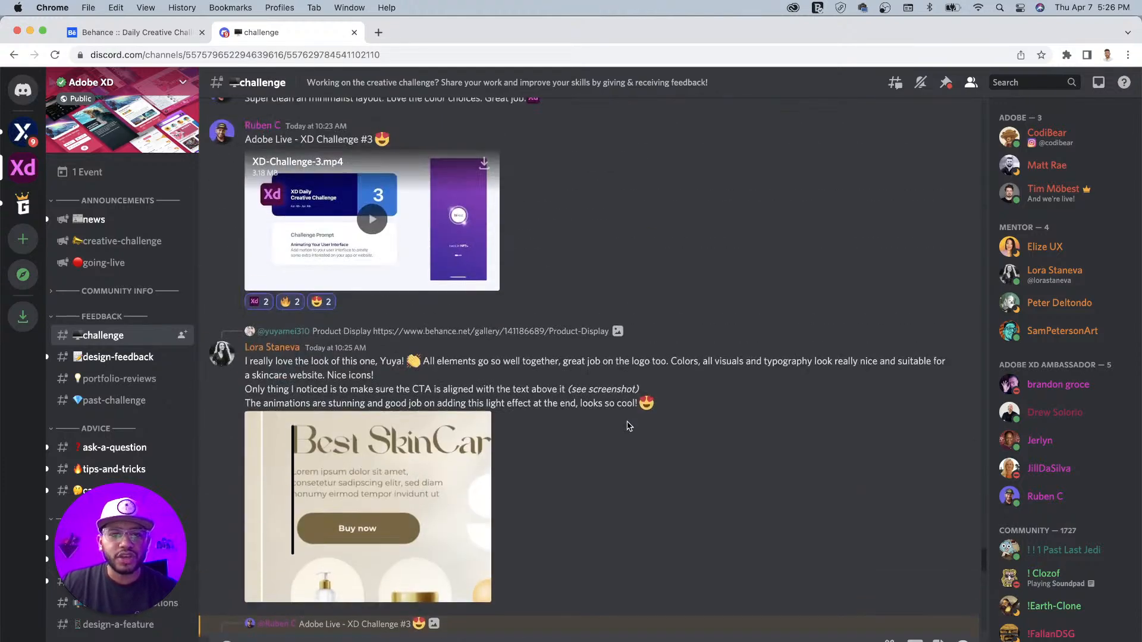
scroll(629, 426, up, 9)
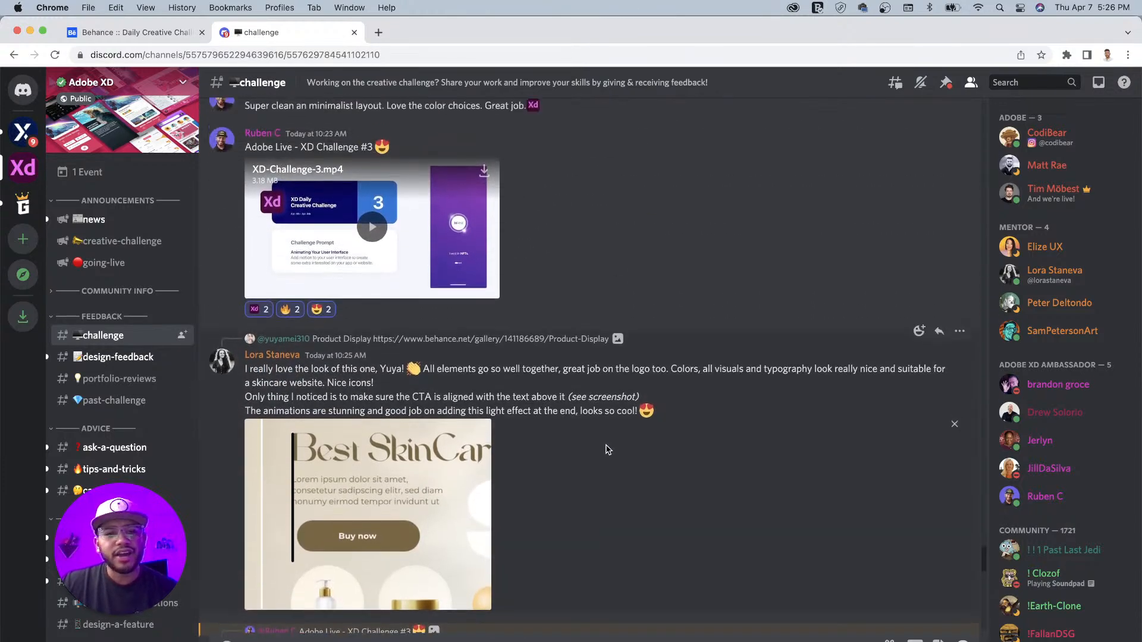
Step: View the Product Display project's preview image enlarged, close it, and return to the channel's latest messages
scroll(608, 446, down, 1)
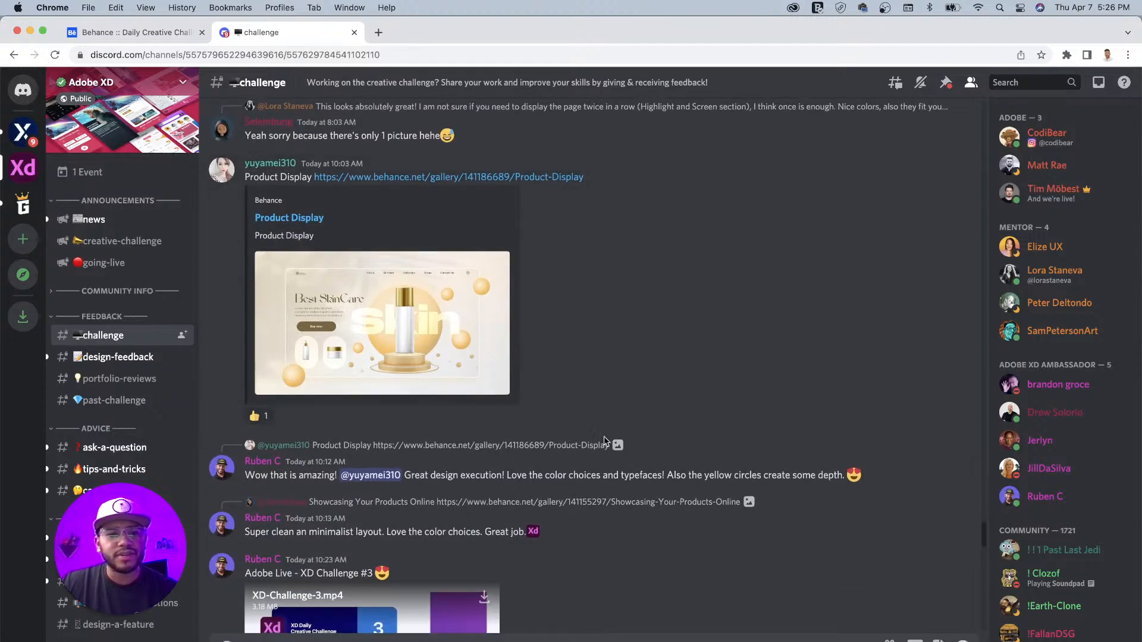
click(452, 319)
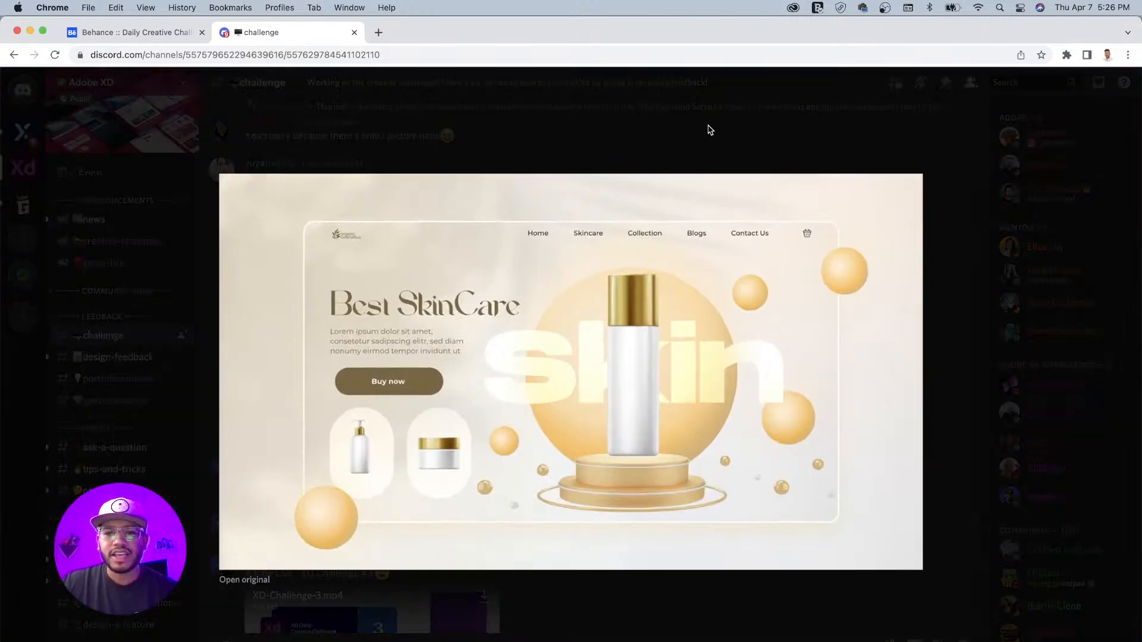
click(710, 130)
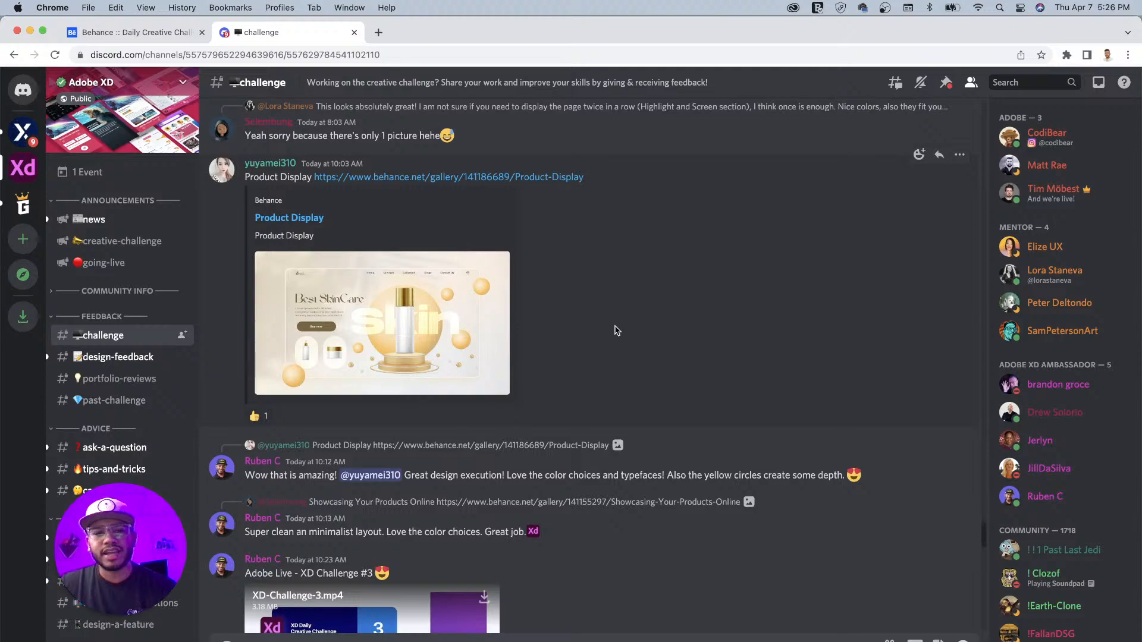
scroll(616, 331, down, 20)
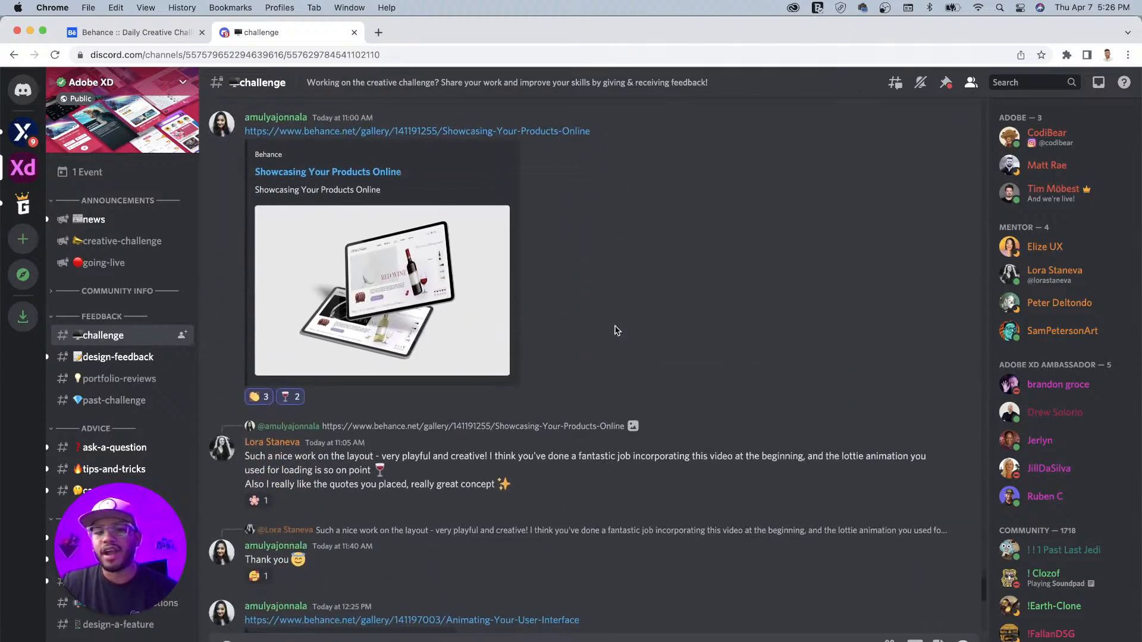
scroll(617, 330, down, 8)
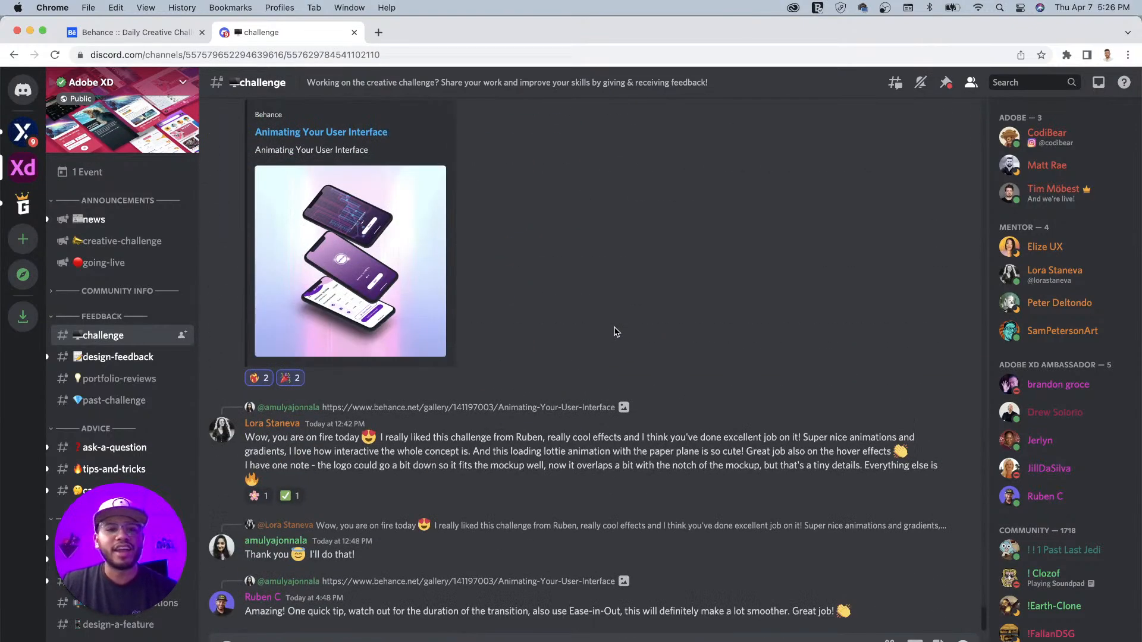